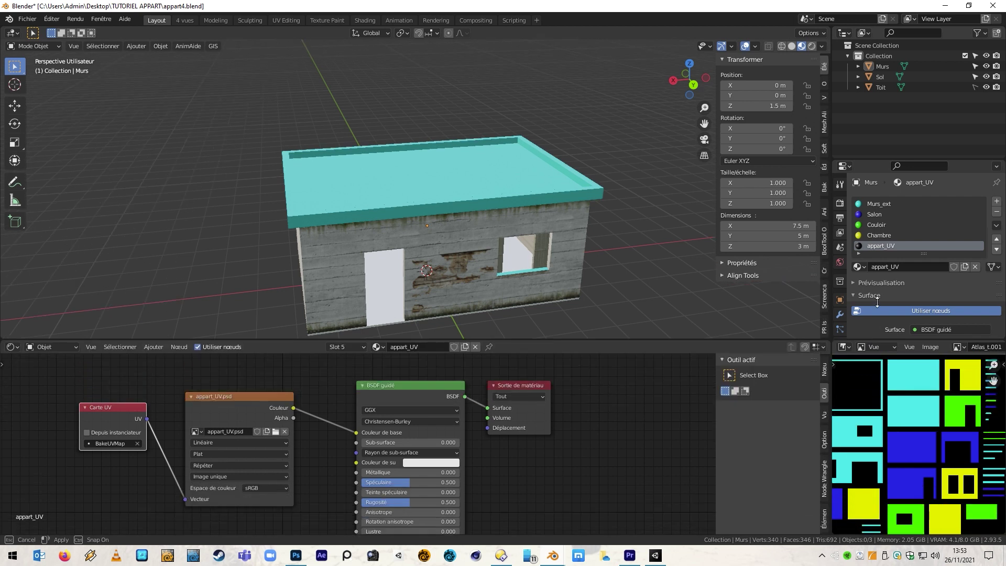
Step: Examine the finished building's material and UV layout in Blender, its texture sheet in Photoshop and the textured model in Unity
left_click_drag(833, 330, 720, 330)
left_click_drag(533, 187, 533, 271)
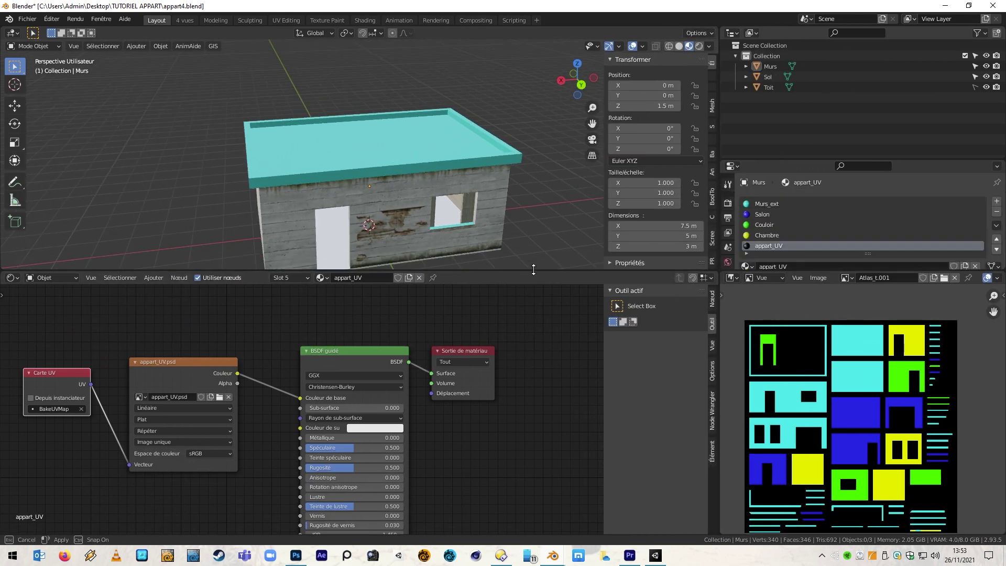
left_click(296, 556)
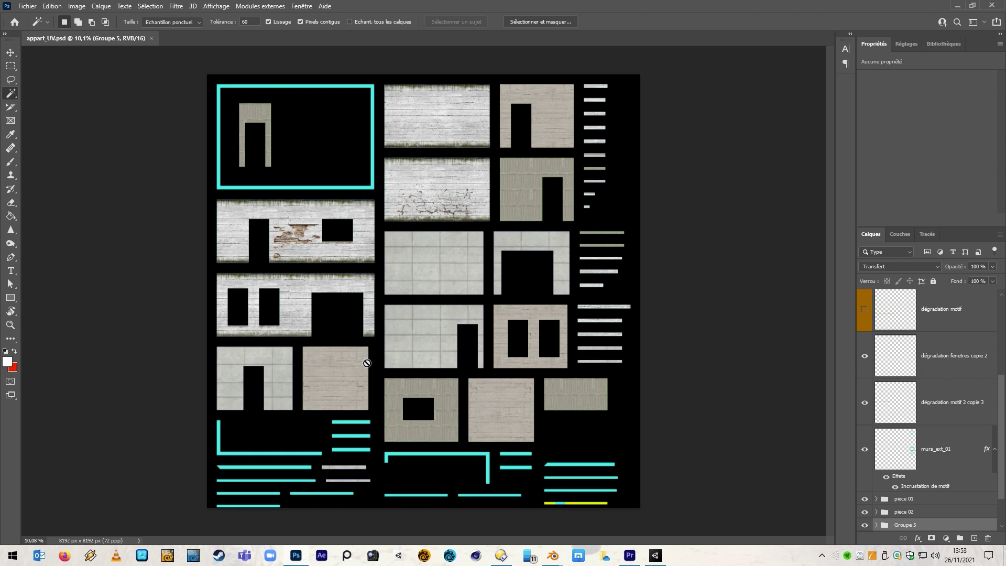
left_click(657, 557)
scroll(401, 386, "down", 2)
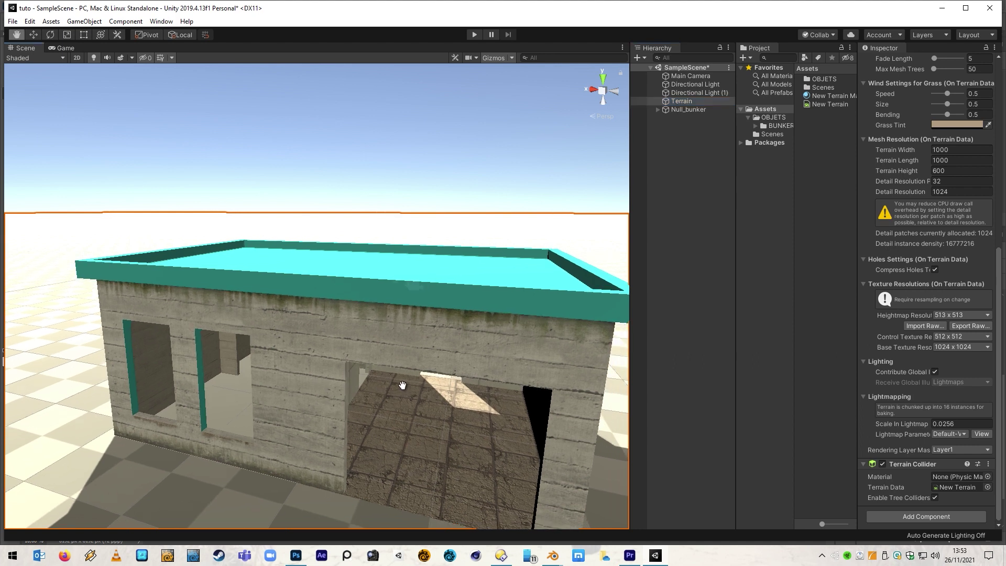
middle_click_drag(402, 386, 377, 374)
left_click_drag(377, 374, 806, 382, "alt")
left_click_drag(481, 381, 350, 345, "alt")
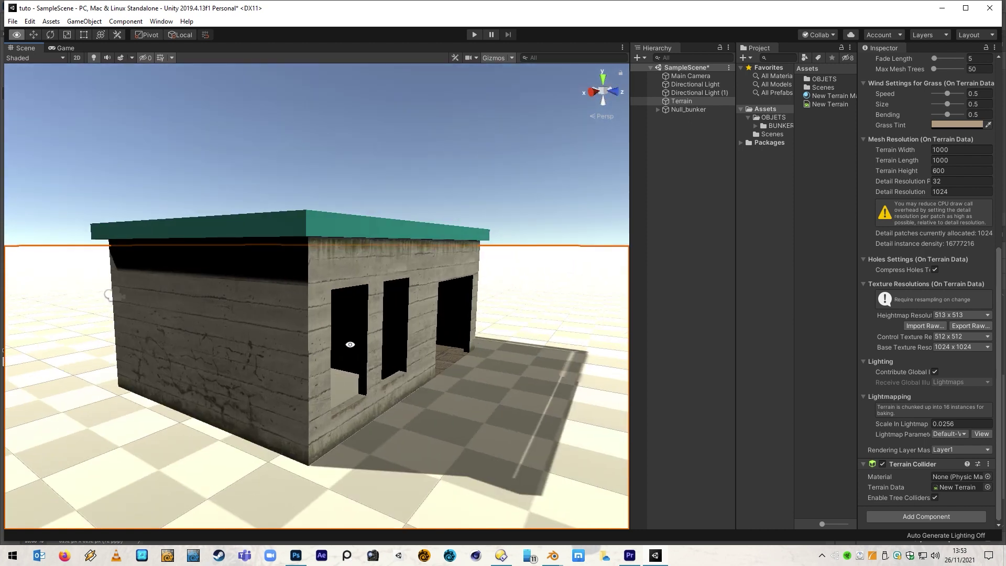
left_click_drag(351, 344, 352, 348, "alt")
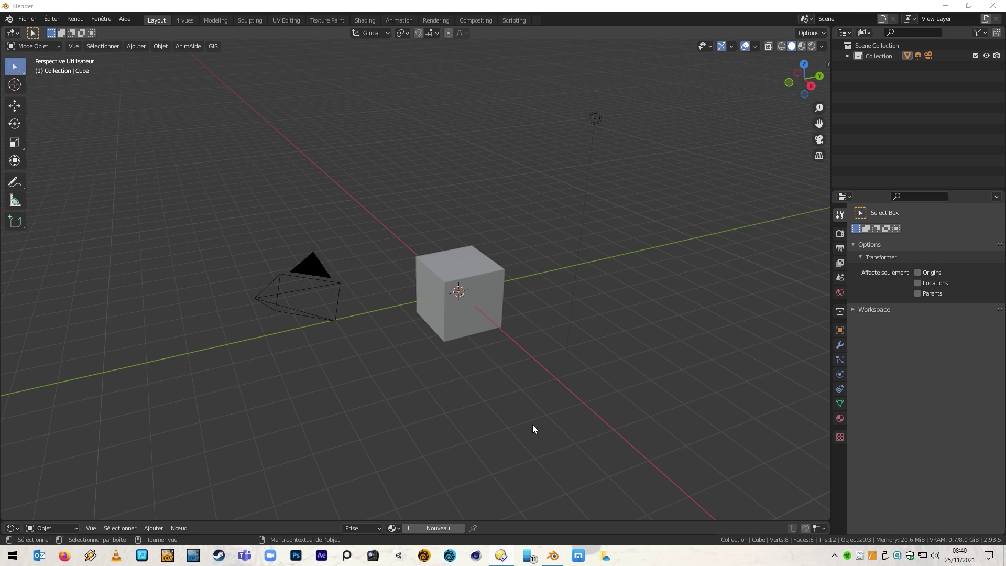
Step: Switch to PureRef, add the dimensioned floor plan image to the empty board and examine its plan and elevation measurements
left_click(347, 556)
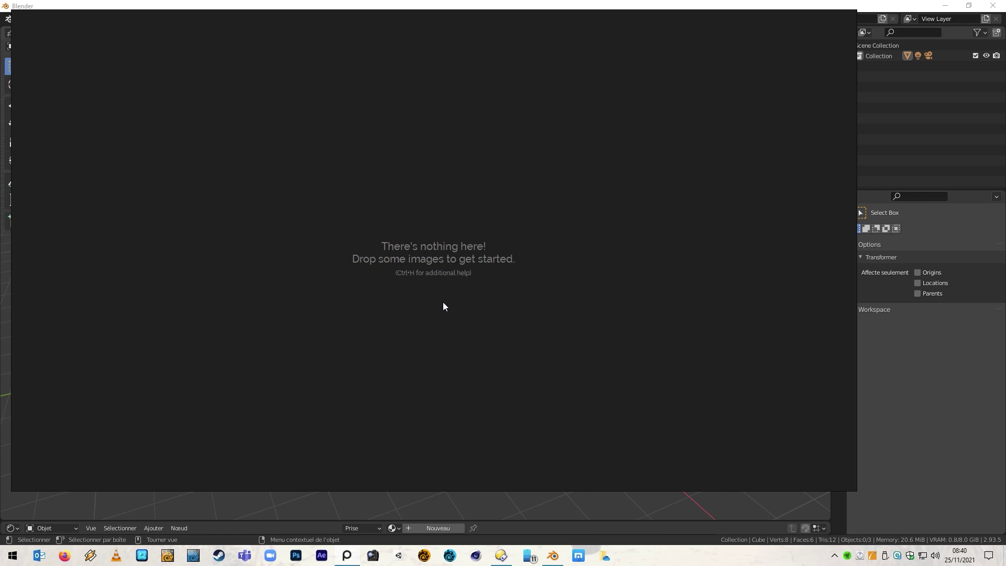
left_click_drag(46, 98, 343, 155)
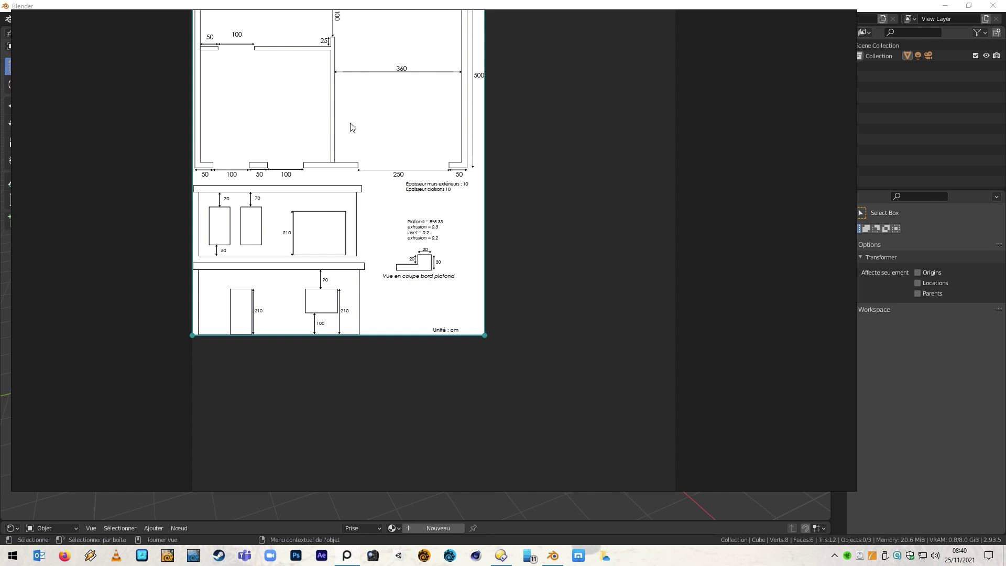
middle_click_drag(546, 140, 596, 245)
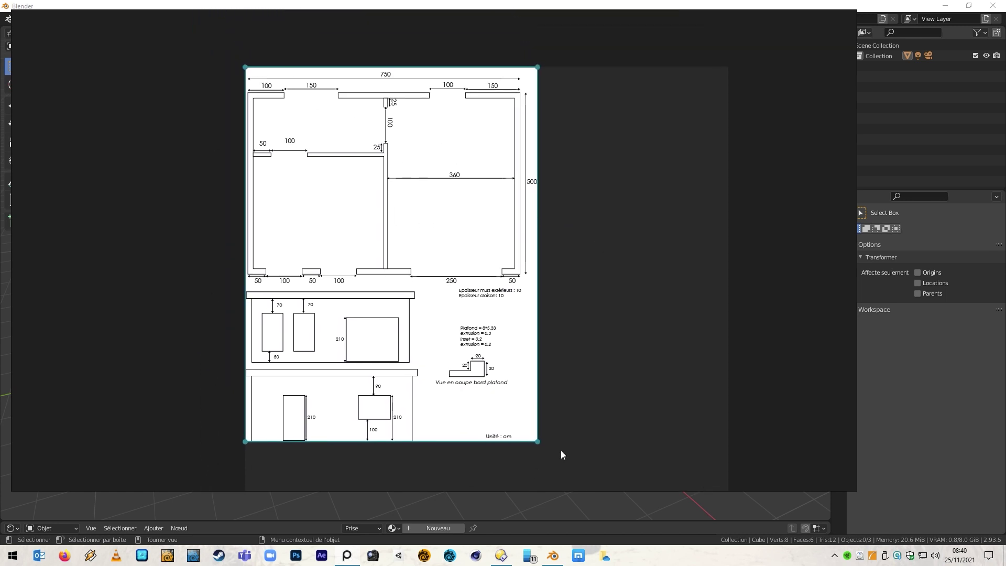
scroll(353, 111, "up", 2)
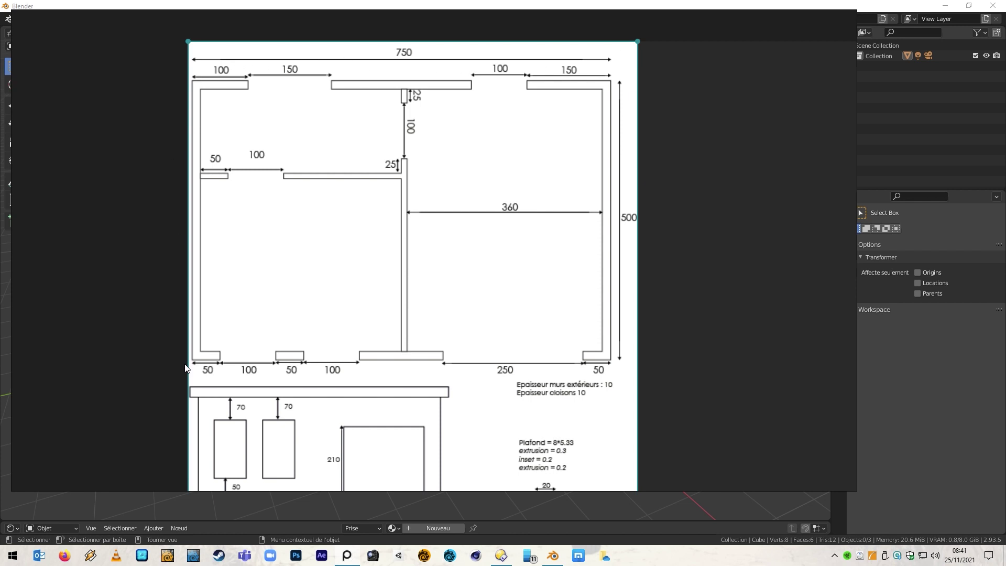
left_click_drag(274, 424, 277, 217)
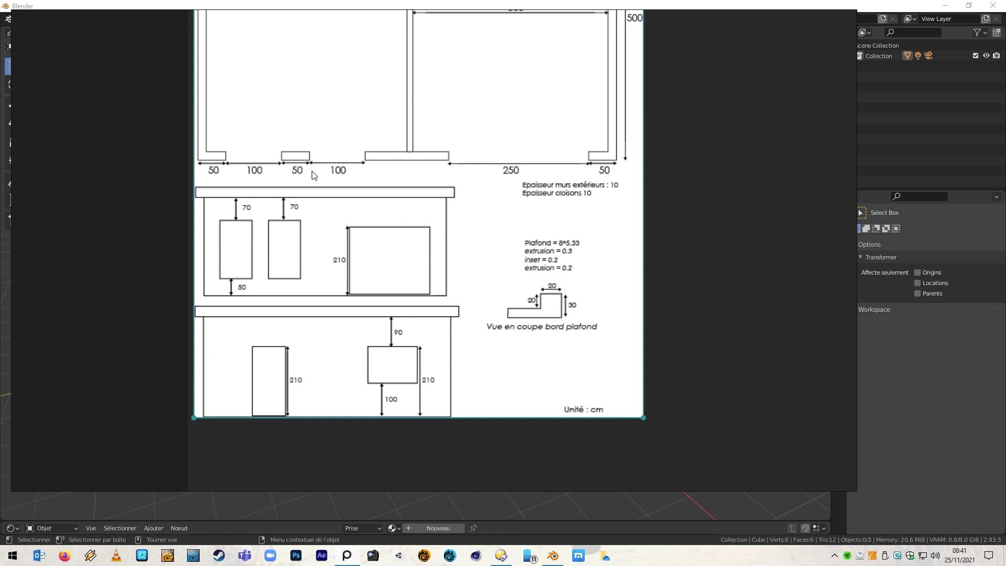
scroll(456, 202, "down", 1)
scroll(643, 205, "down", 1)
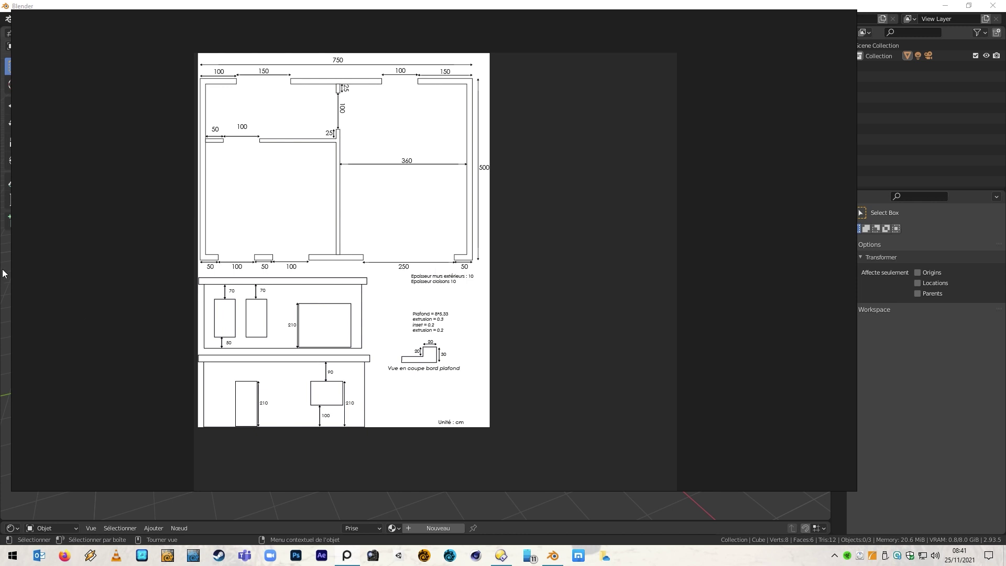
Step: Add the black-and-white checker image to the board, scale it down and place it beside the floor plan
left_click_drag(518, 225, 605, 175)
scroll(589, 305, "down", 3)
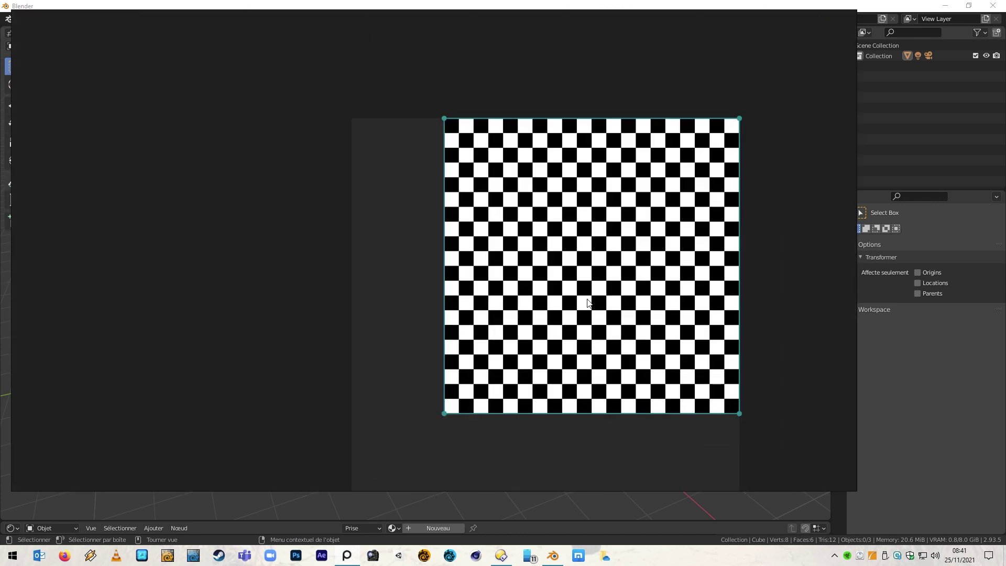
left_click_drag(443, 414, 613, 242)
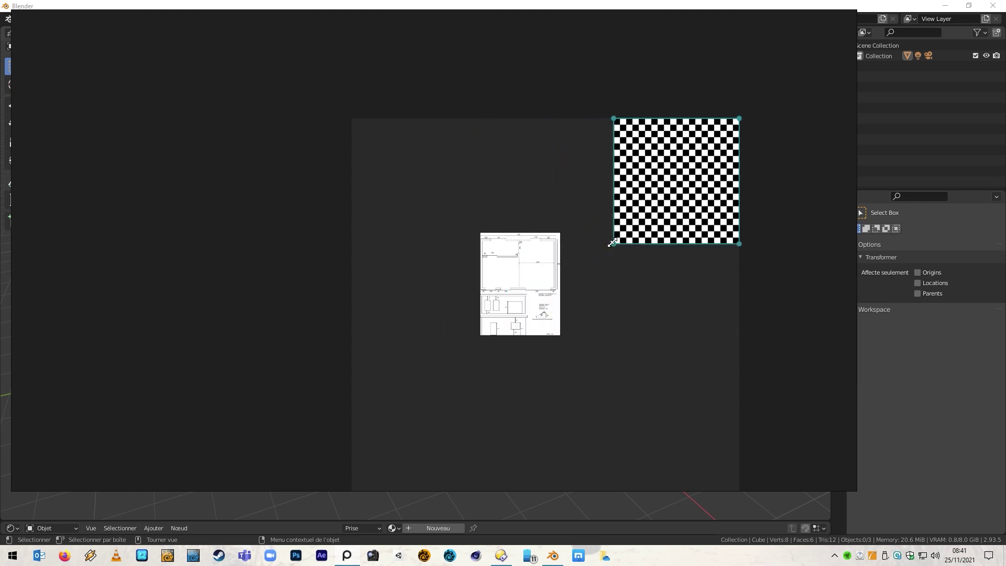
scroll(611, 243, "up", 3)
left_click_drag(663, 151, 596, 329)
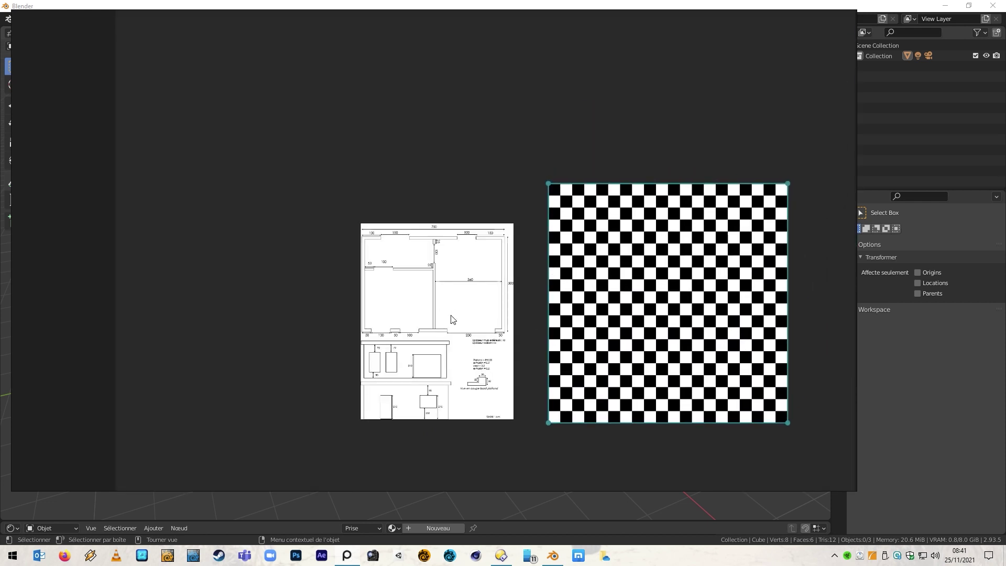
left_click_drag(646, 286, 669, 214)
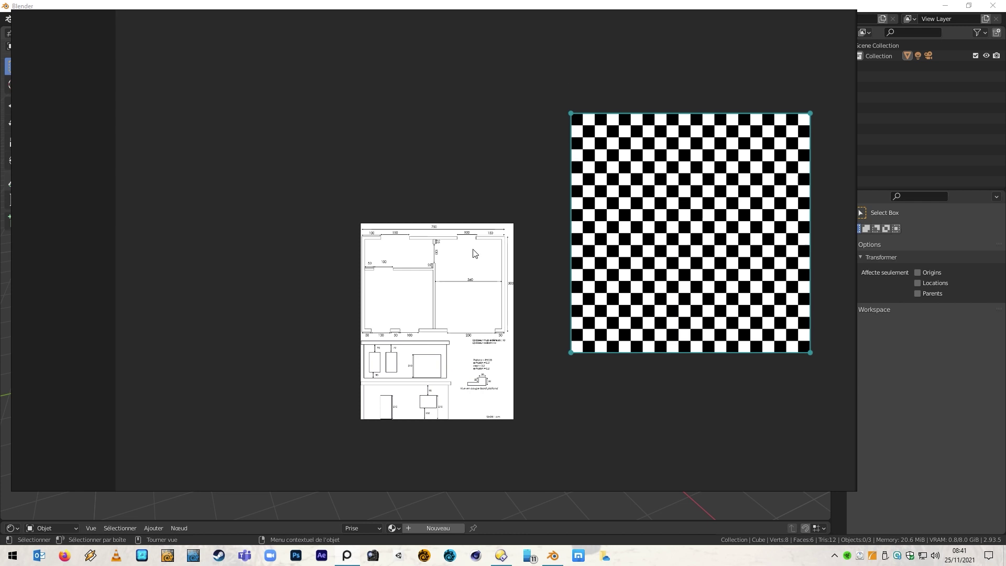
Step: Shift the floor plan upward and add the rope texture image on its free side, scaled down to a comparable size
left_click_drag(469, 266, 505, 156)
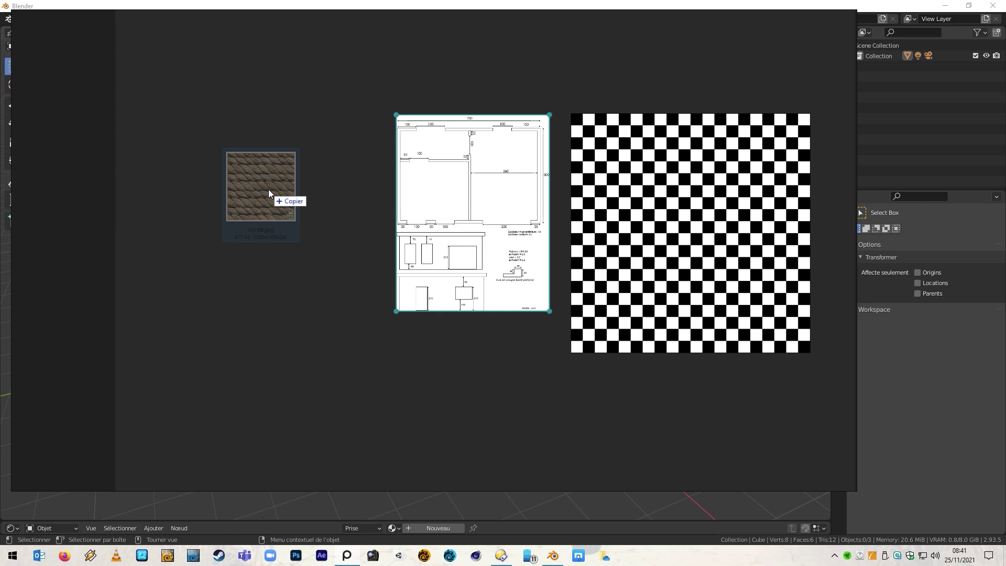
left_click_drag(269, 190, 261, 197)
left_click_drag(446, 367, 286, 207)
left_click_drag(197, 128, 218, 154)
Step: Enlarge the floor plan image until its dimensions are readable and place it between the rope and checker images
left_click_drag(496, 247, 452, 189)
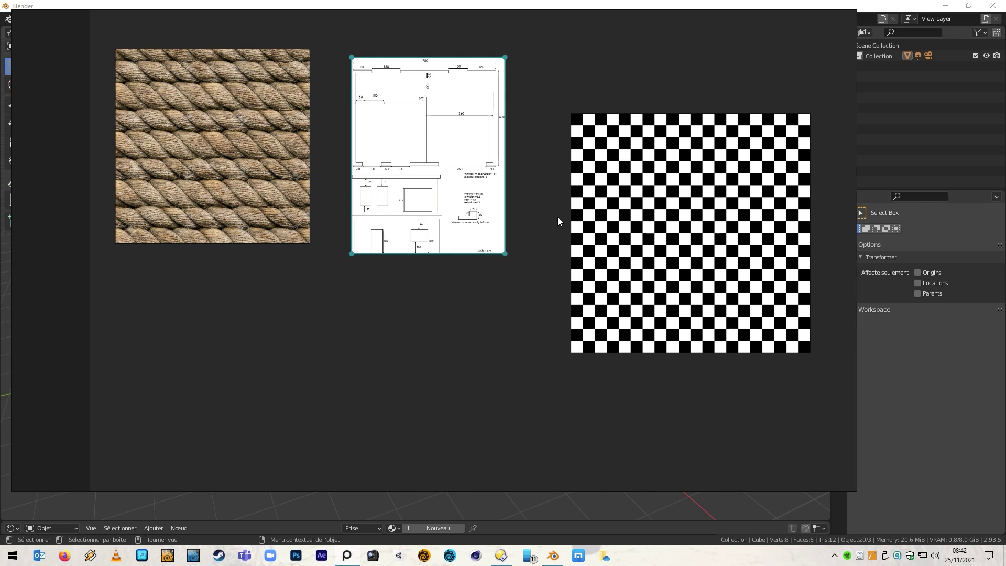
scroll(430, 69, "up", 2)
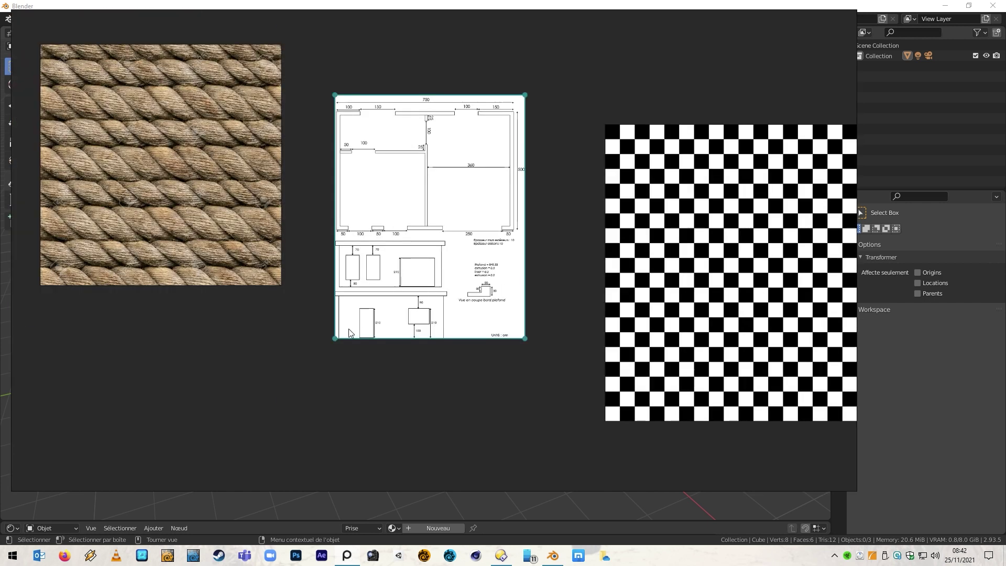
left_click_drag(335, 338, 255, 457)
left_click_drag(391, 271, 451, 222)
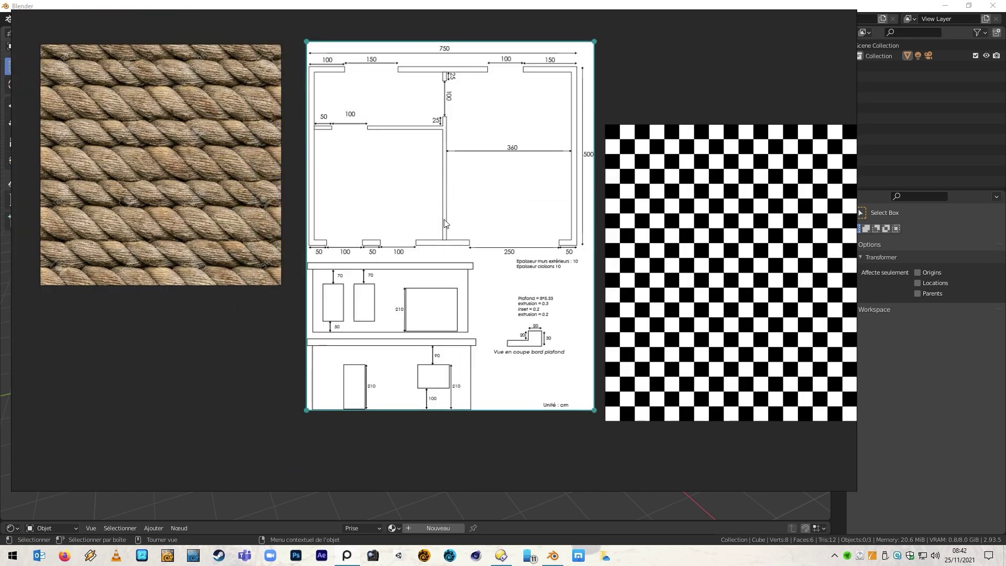
left_click_drag(304, 410, 254, 475)
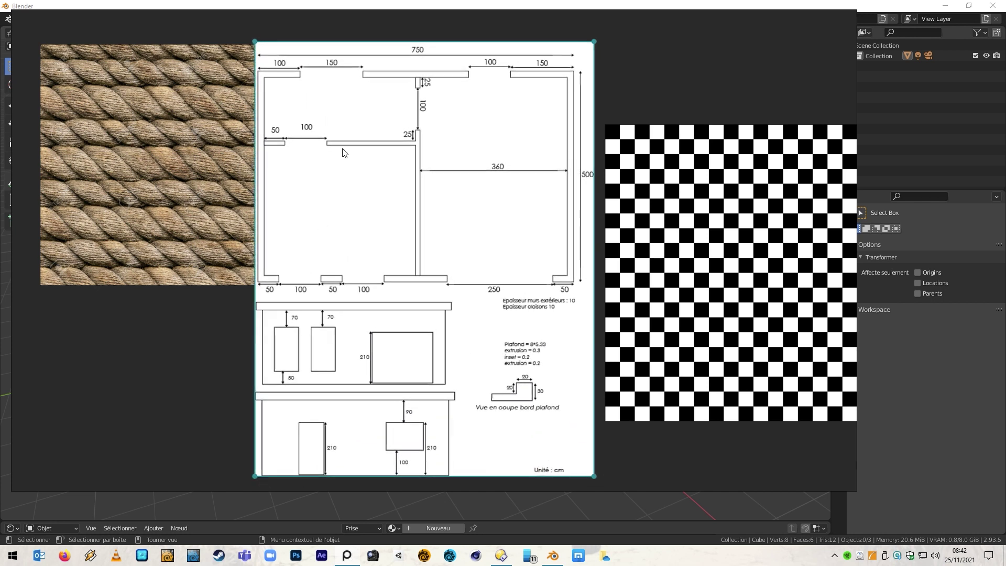
left_click_drag(349, 153, 385, 154)
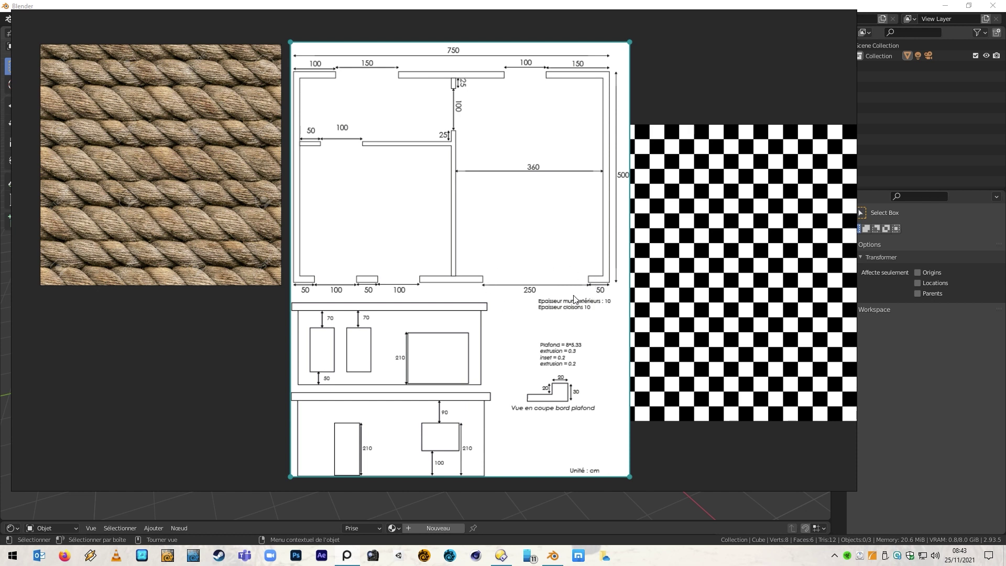
Step: Switch to Blender and delete the default camera and light, keeping only the cube
left_click(554, 555)
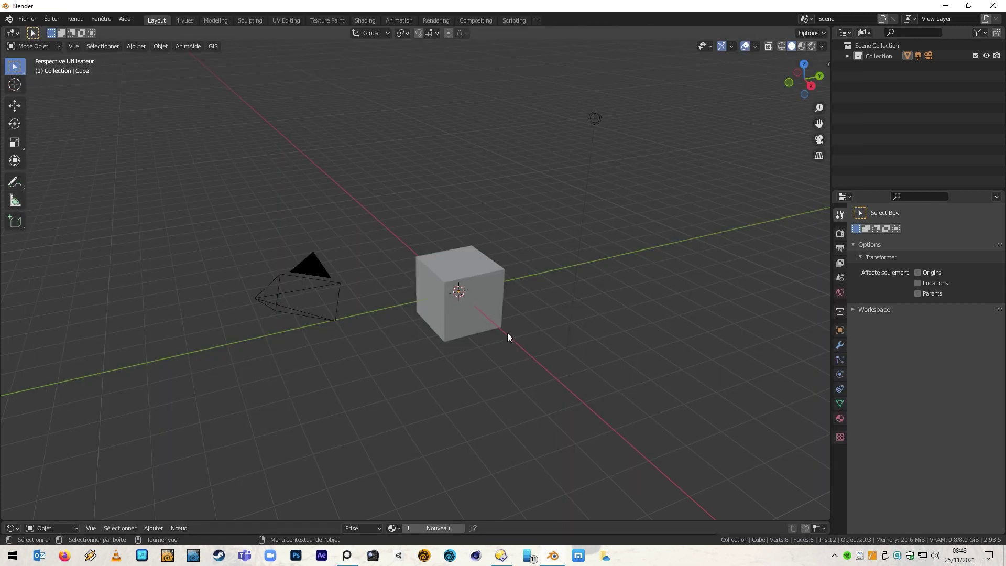
left_click_drag(186, 186, 373, 367)
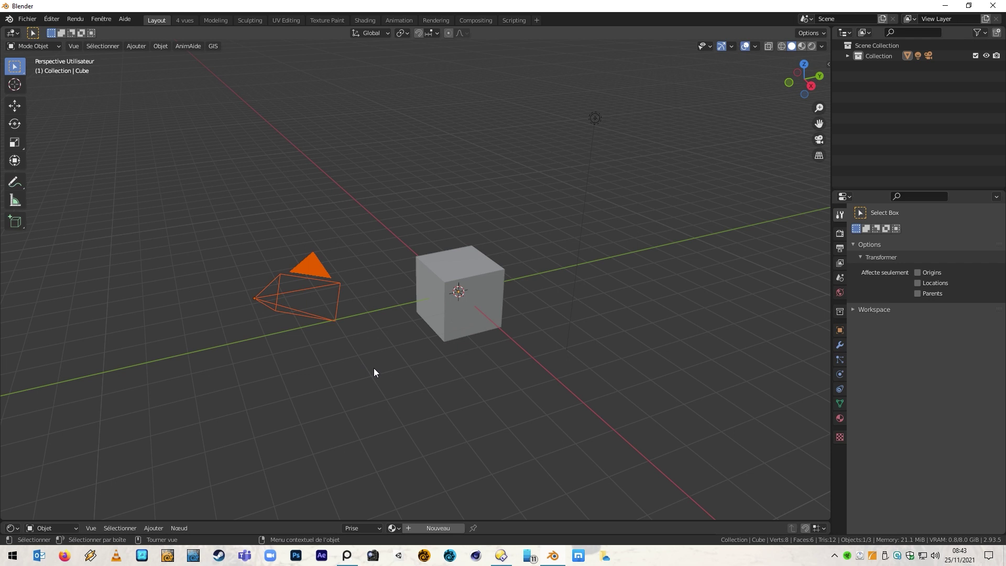
key("Delete")
left_click_drag(541, 86, 658, 175)
key("Delete")
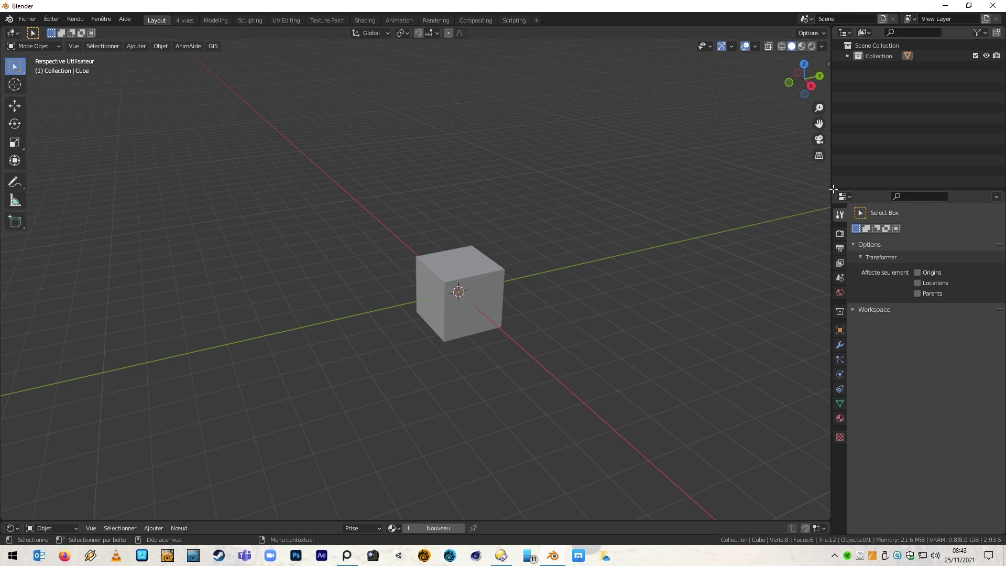
Step: Rearrange the side editors into an outliner, a properties editor and an image editor, keeping the outliner short
left_click_drag(833, 189, 853, 119)
left_click_drag(832, 24, 833, 394)
key("shift+F9")
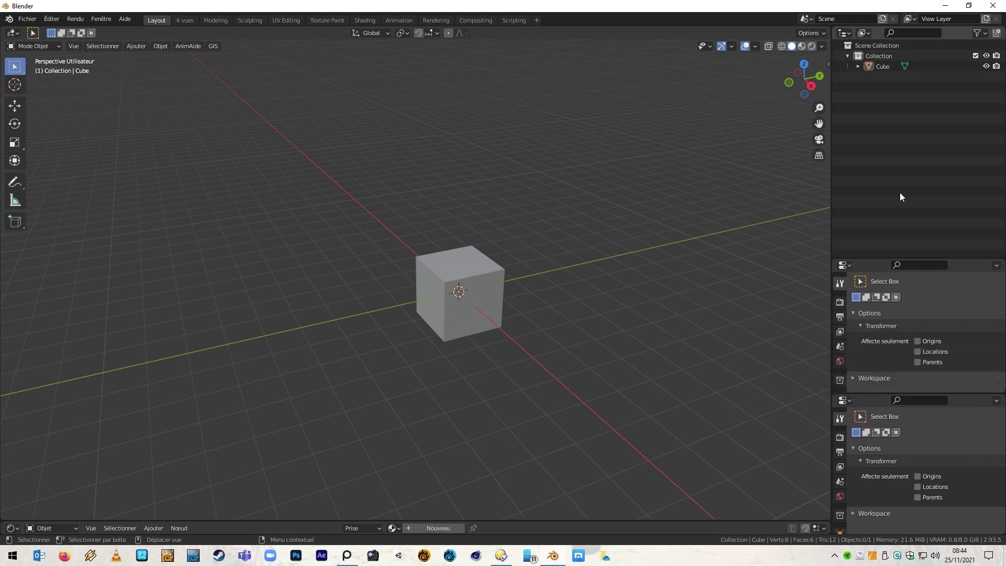
left_click_drag(879, 259, 878, 194)
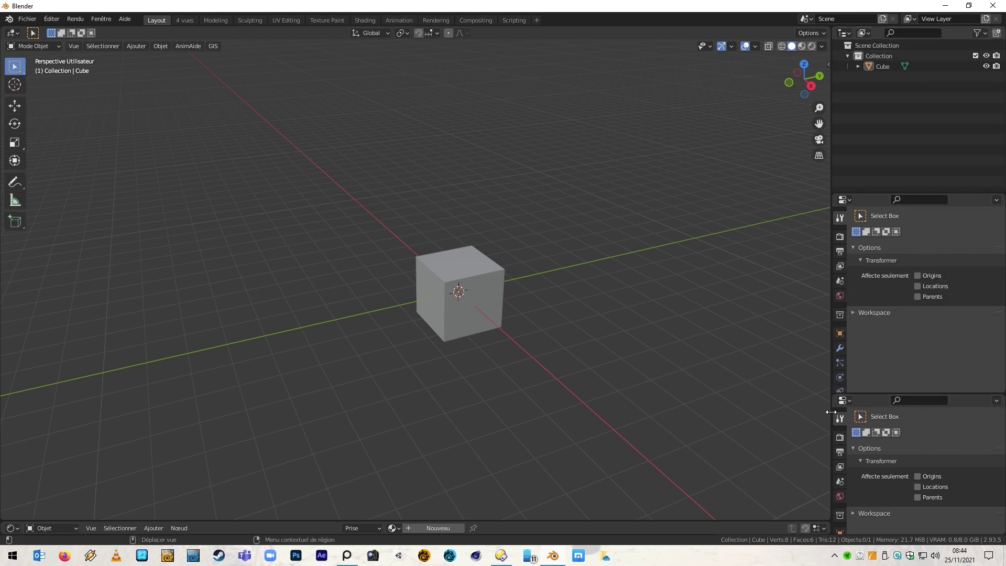
left_click(845, 400)
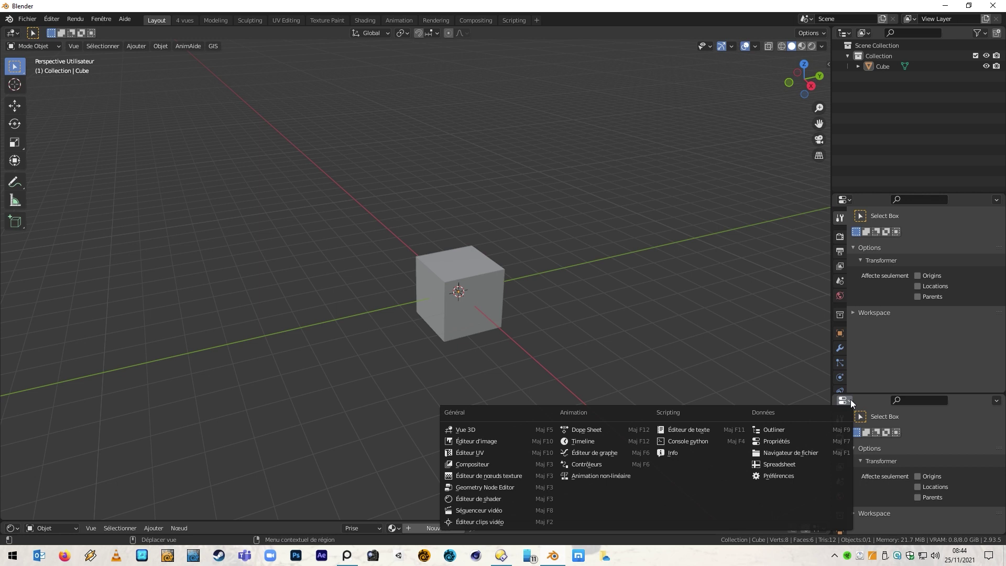
left_click(514, 446)
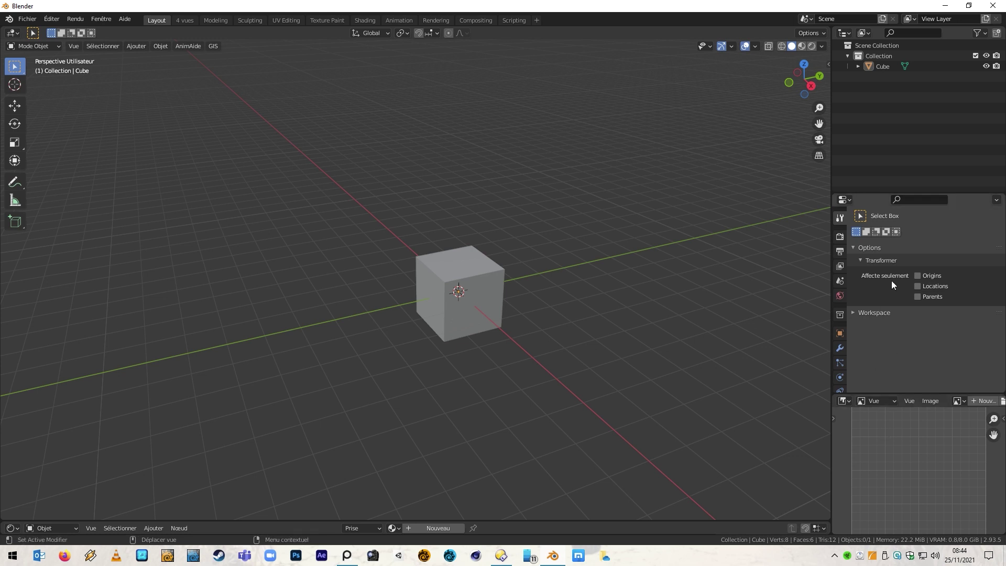
left_click_drag(883, 192, 880, 159)
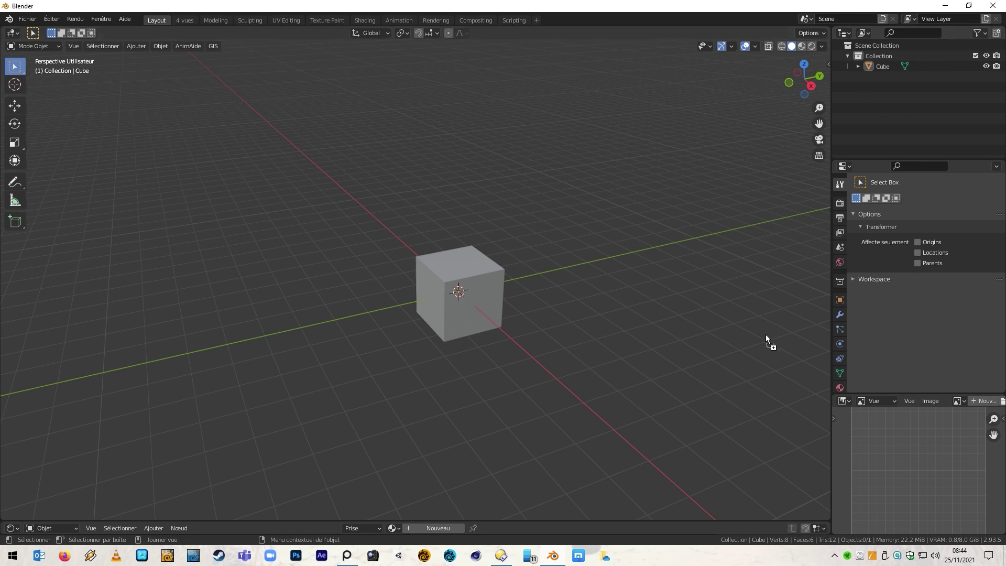
Step: Load the floor plan image into the image editor and enlarge that editor so the dimensions can be read
left_click_drag(884, 441, 910, 448)
scroll(915, 446, "down", 4)
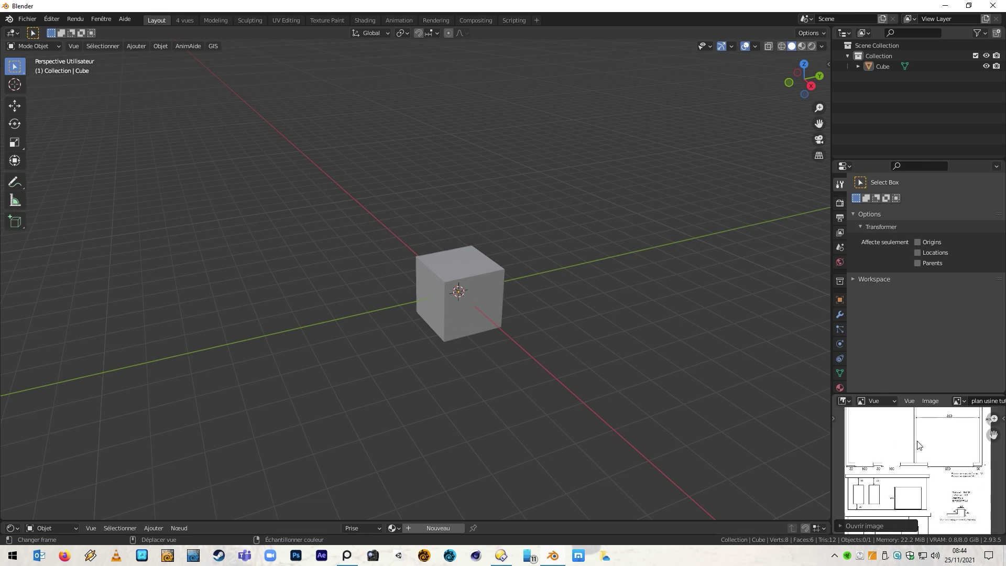
scroll(917, 445, "up", 5)
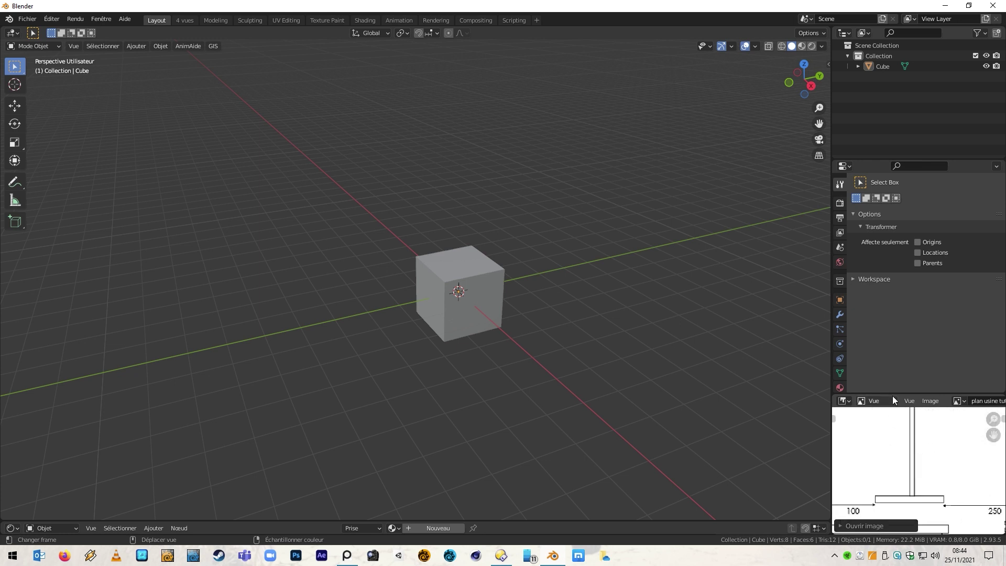
left_click_drag(895, 392, 895, 304)
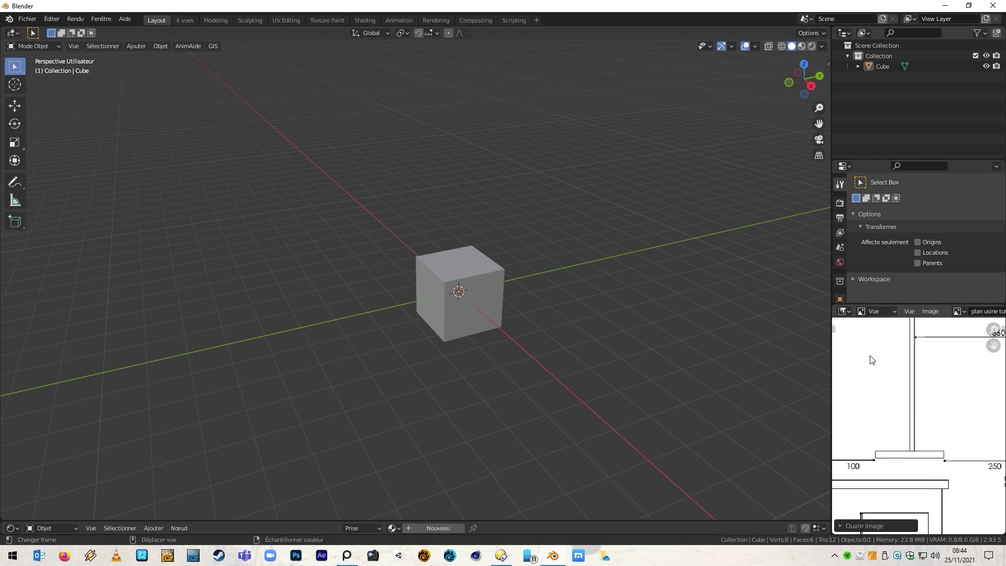
scroll(905, 450, "down", 3)
scroll(902, 445, "up", 3)
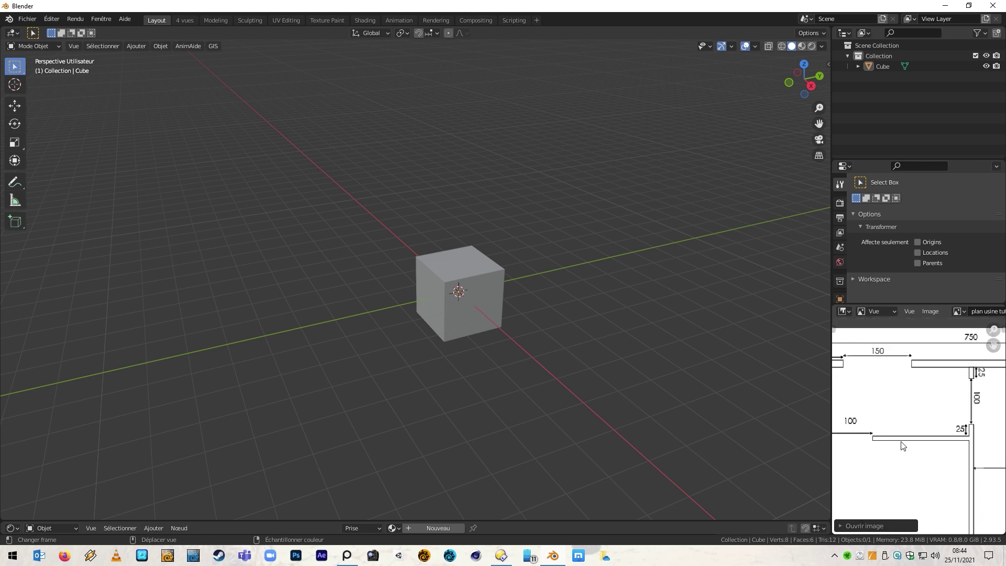
Step: Select the cube and display its position, rotation, scale and dimension values in the 3D view's sidebar
left_click(488, 273)
key("n")
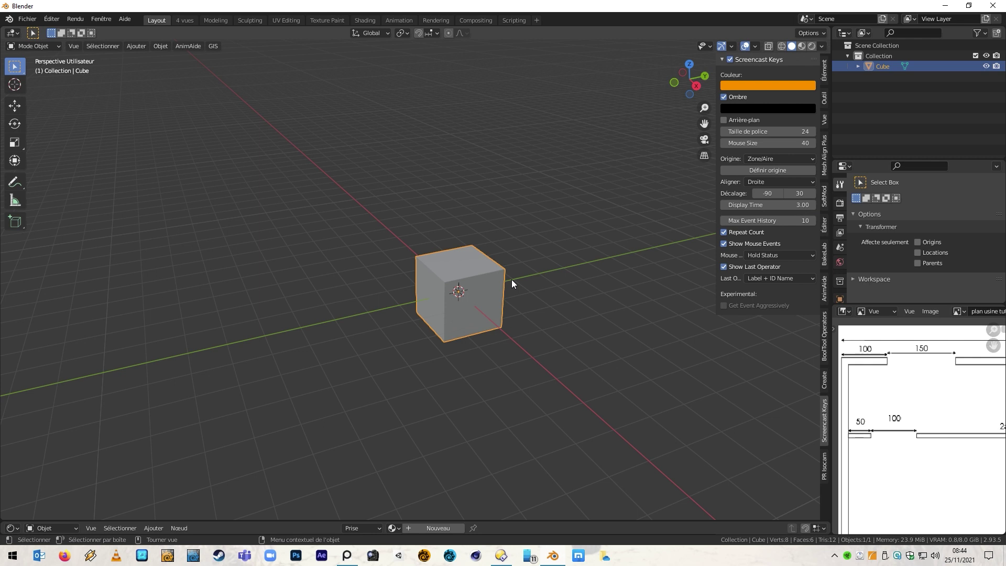
left_click(825, 69)
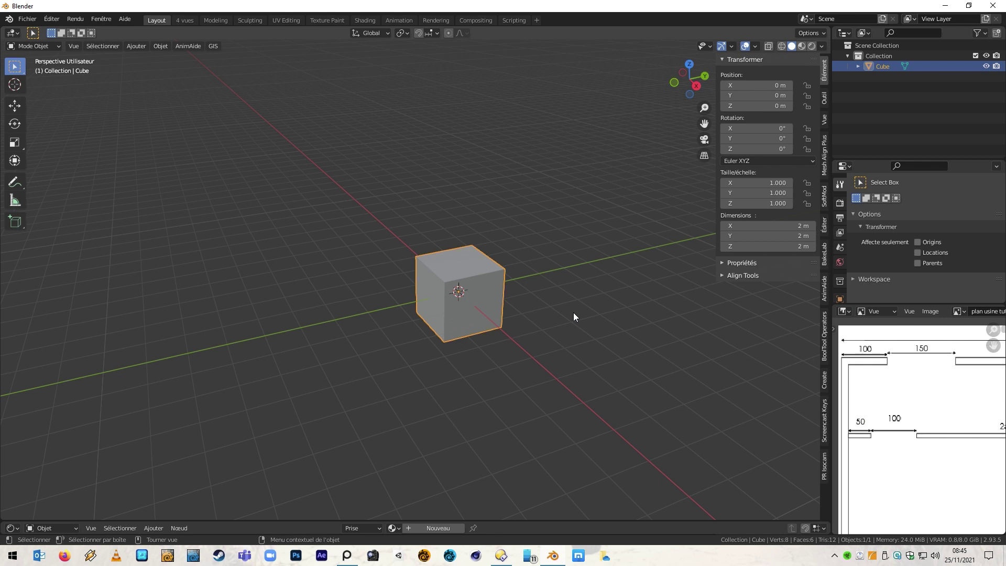
Step: Set the cube's dimensions to 7.5 m in X, 5 m in Y and 3 m in Z
middle_click_drag(330, 339, 418, 333)
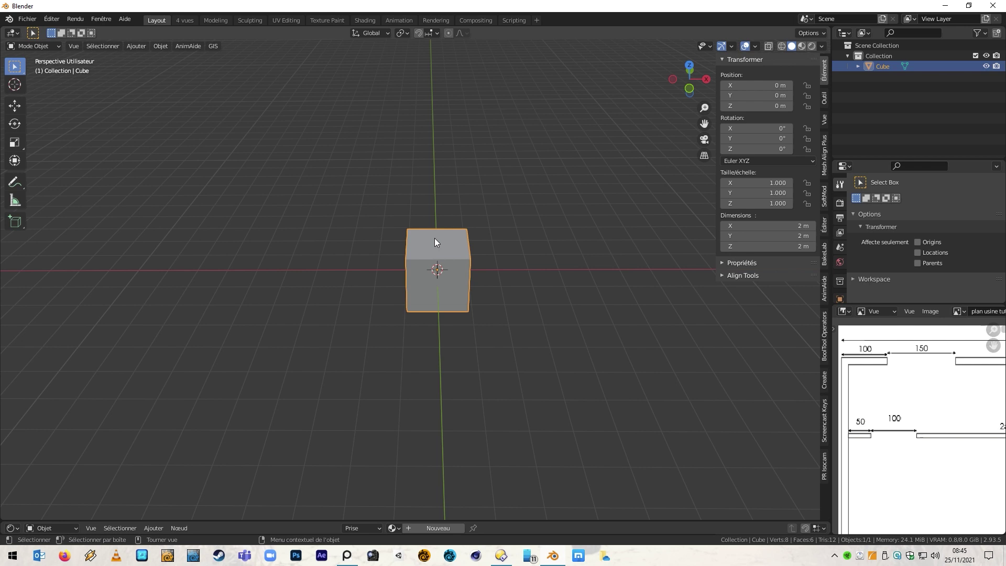
left_click(763, 226)
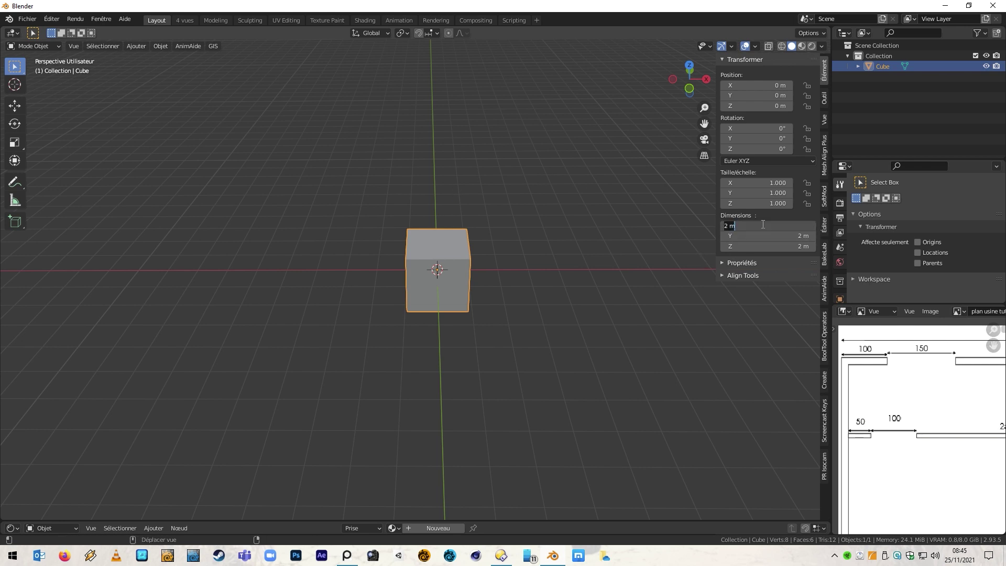
type("7.5")
key("Tab")
type("5")
key("Tab")
type("3")
key("Return")
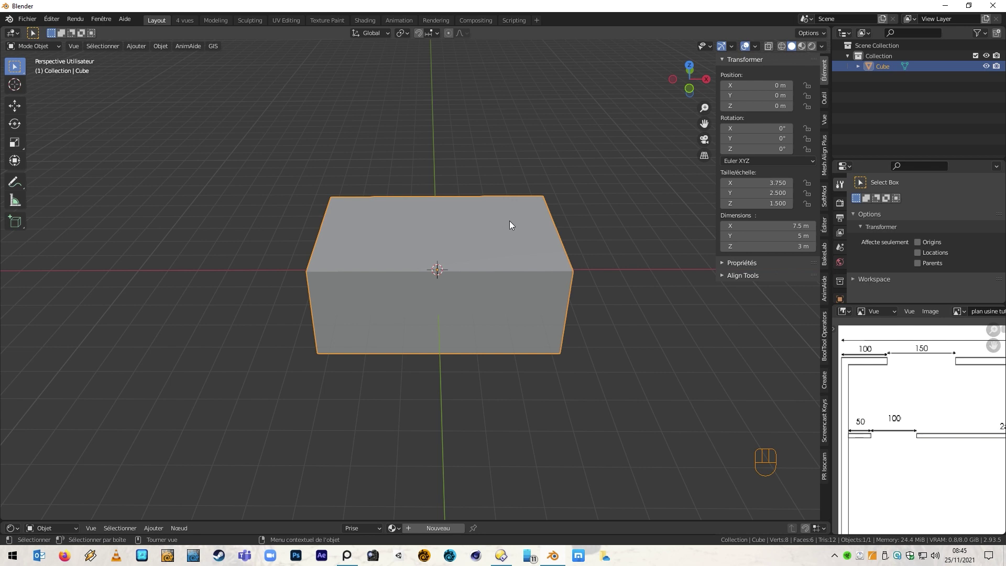
Step: Apply all transformations to the box and use Drop It to rest it on the ground plane
key("ctrl+a")
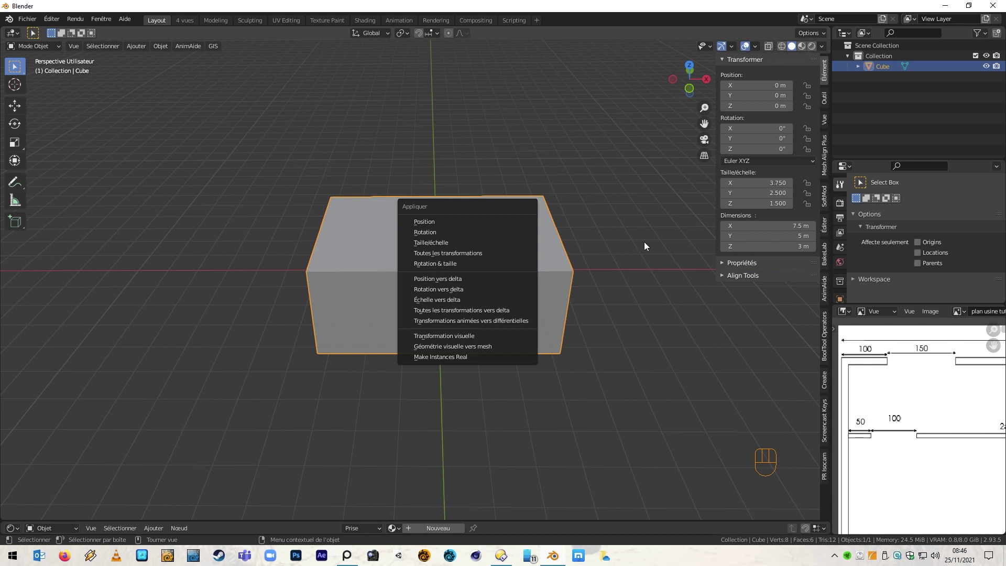
left_click(459, 253)
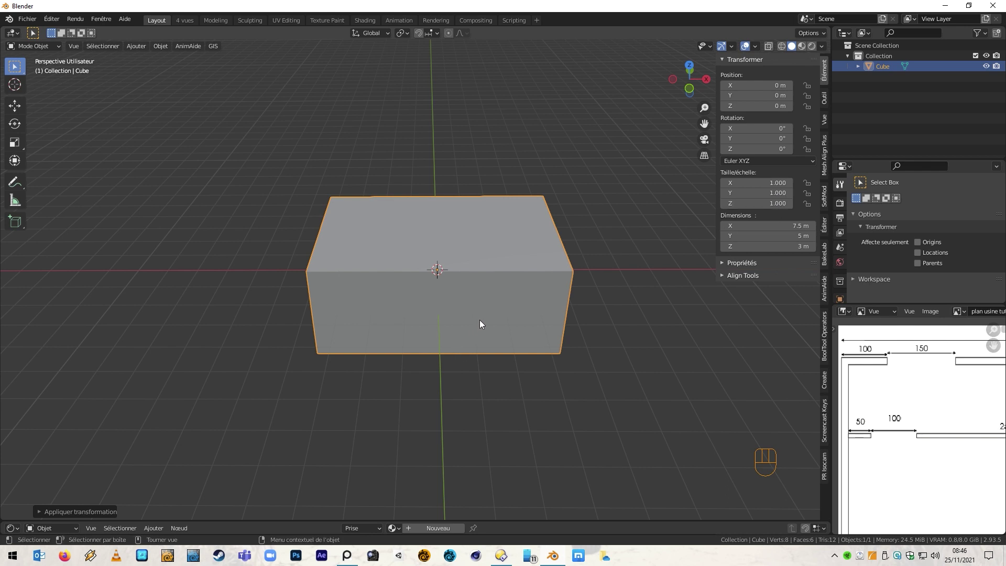
key("v")
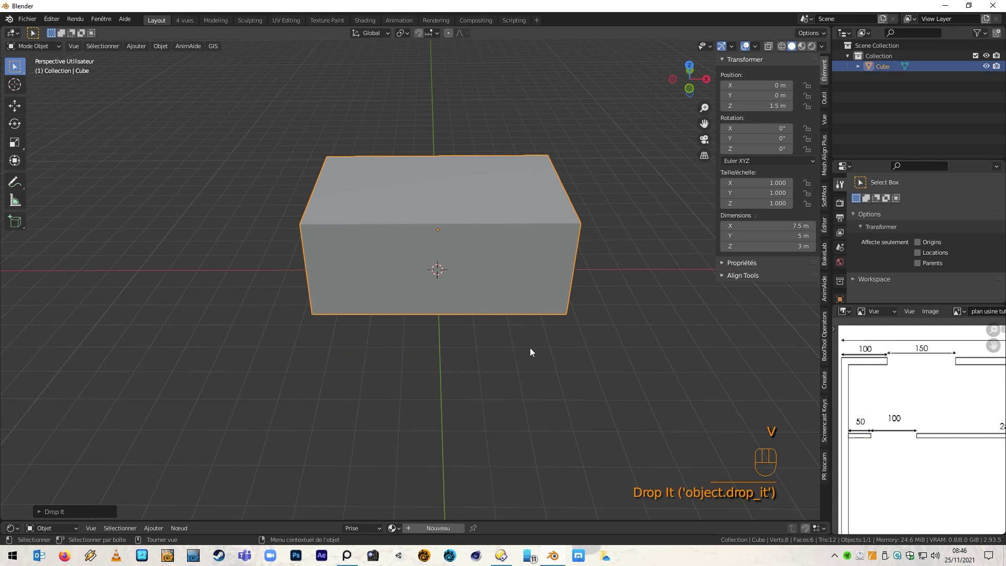
middle_click_drag(535, 346, 600, 319)
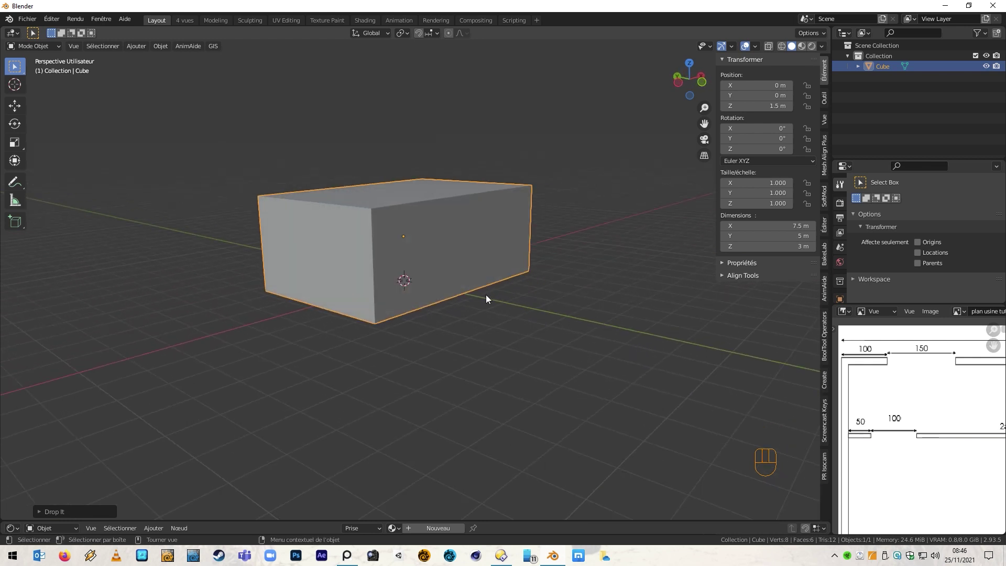
middle_click_drag(515, 279, 453, 296)
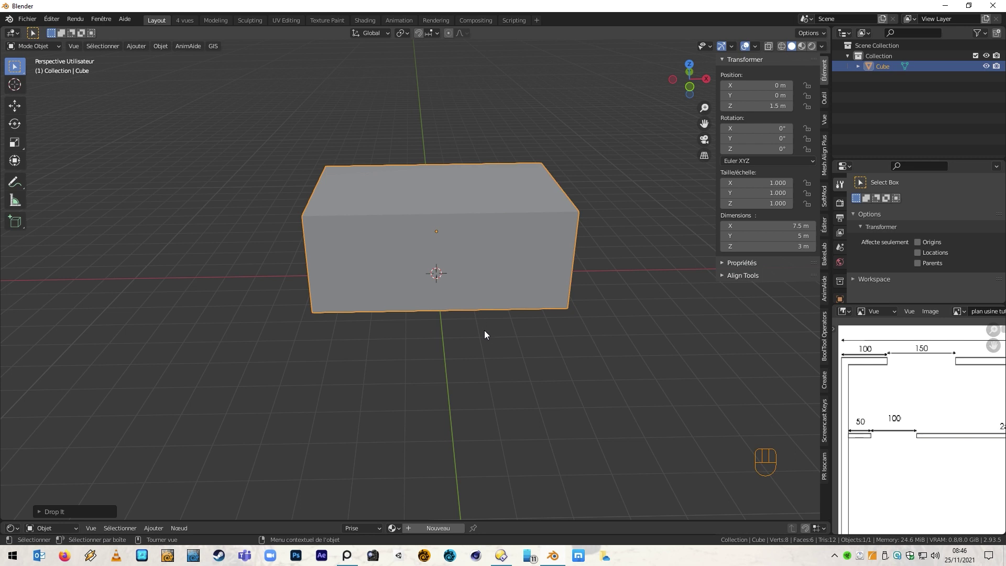
middle_click_drag(484, 331, 480, 317)
key("KP_1")
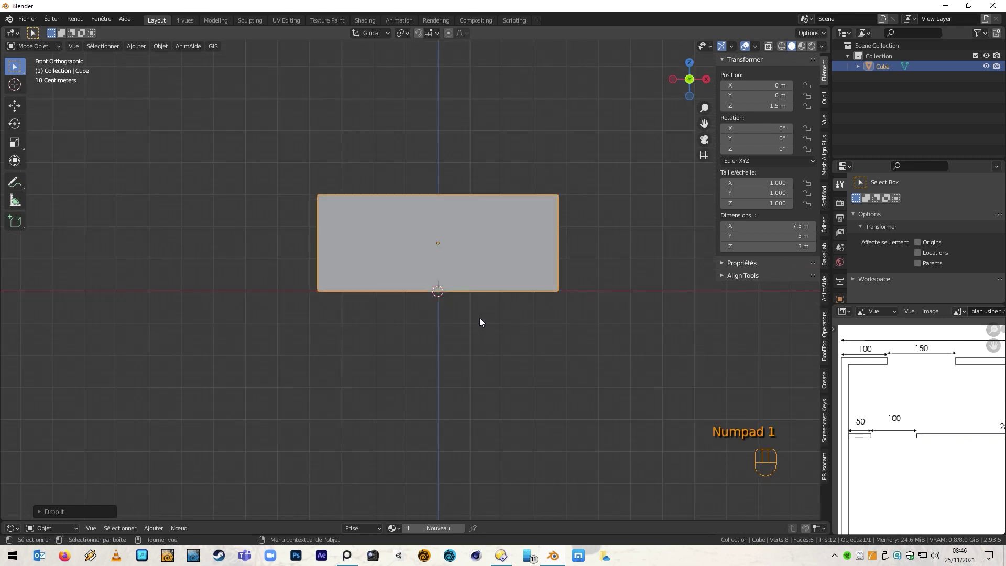
Step: Separate the box's top face into its own object in Edit Mode
middle_click_drag(478, 319, 447, 347)
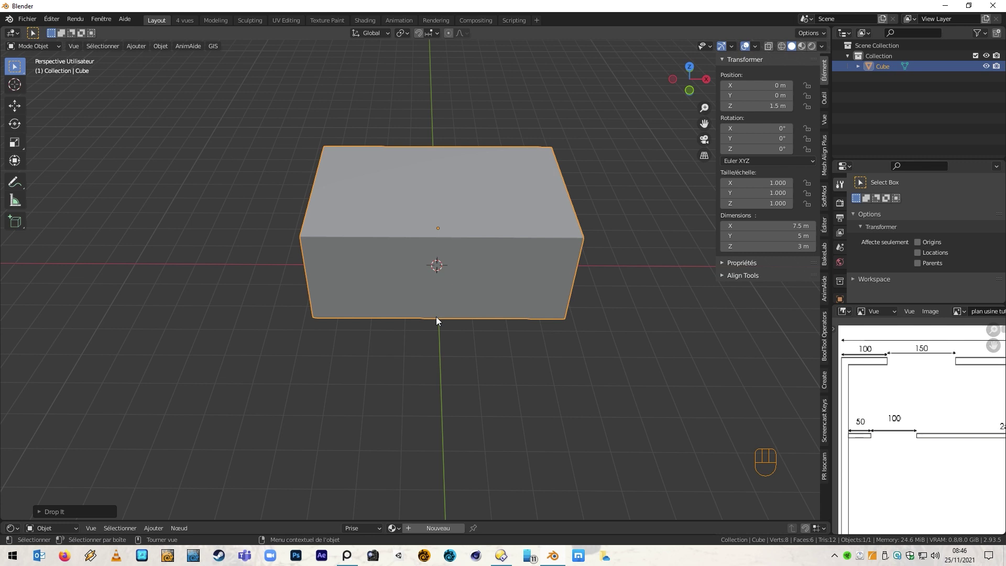
key("Tab")
key("3")
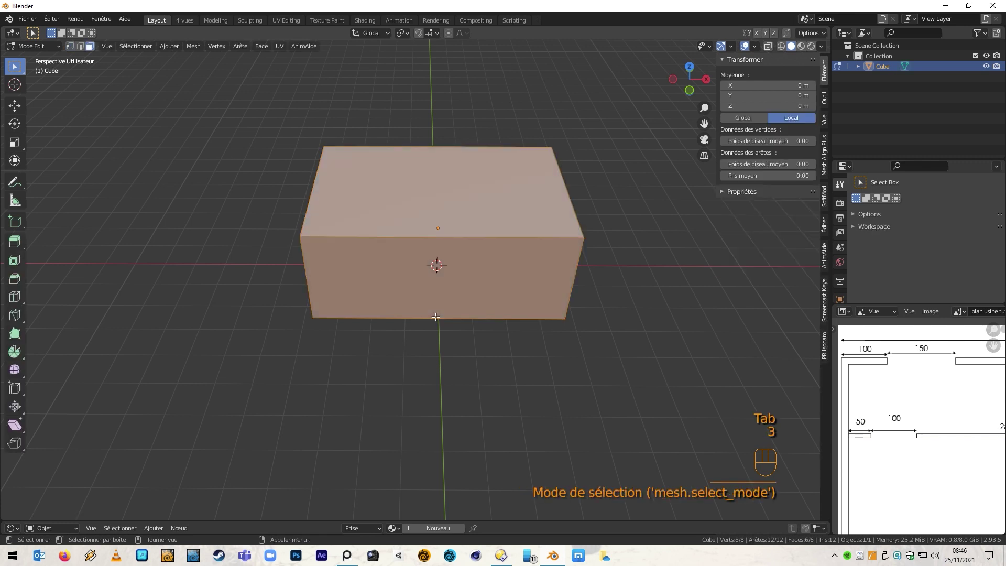
left_click(437, 186)
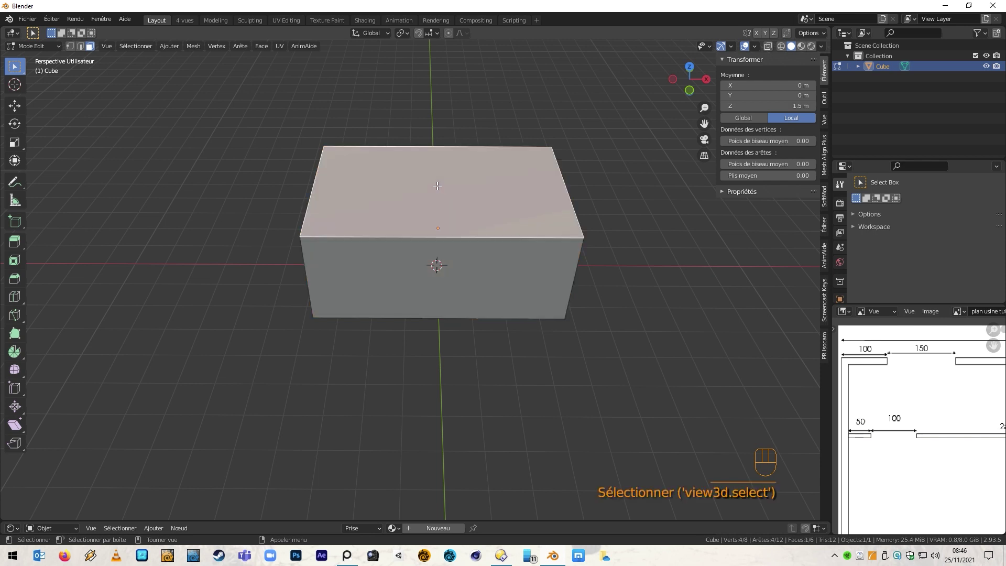
key("p")
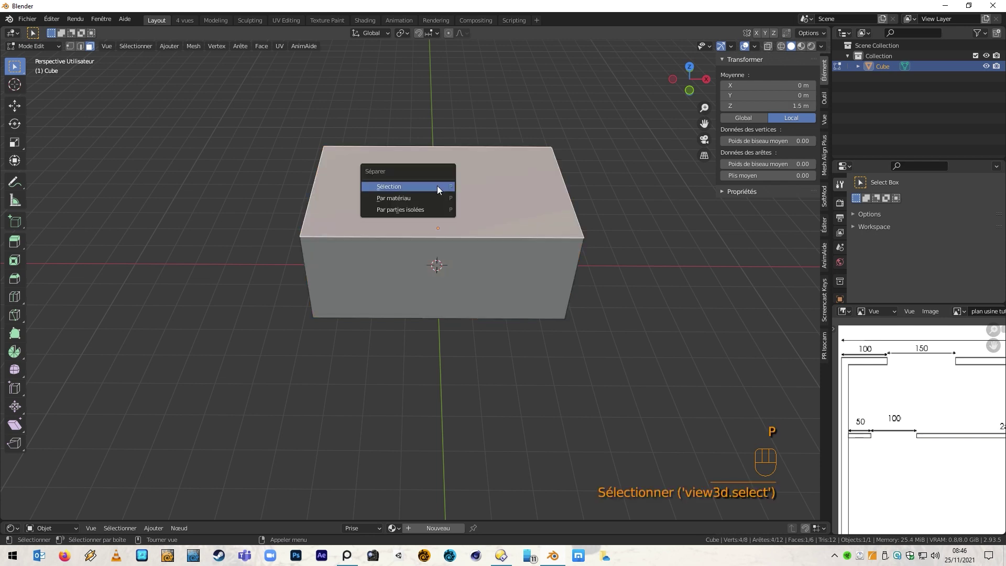
left_click(437, 185)
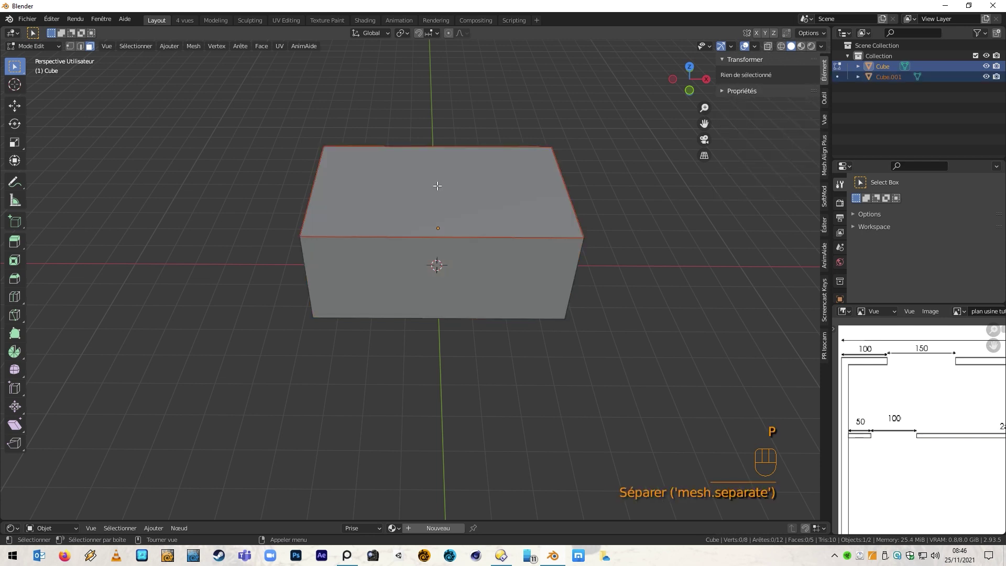
Step: Rename the separated top face object as Toit and the remaining box as Murs
double_click(892, 75)
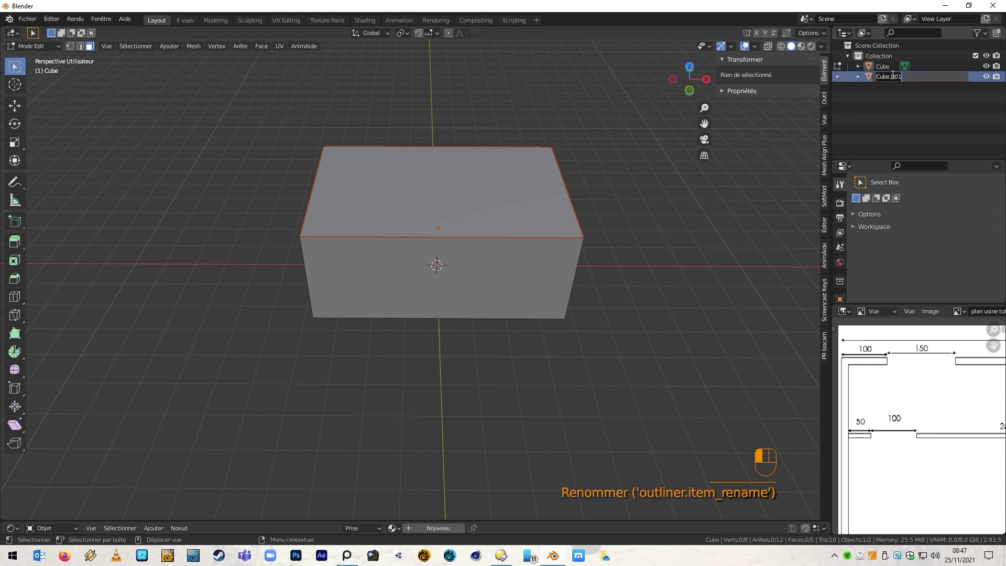
type("Toit")
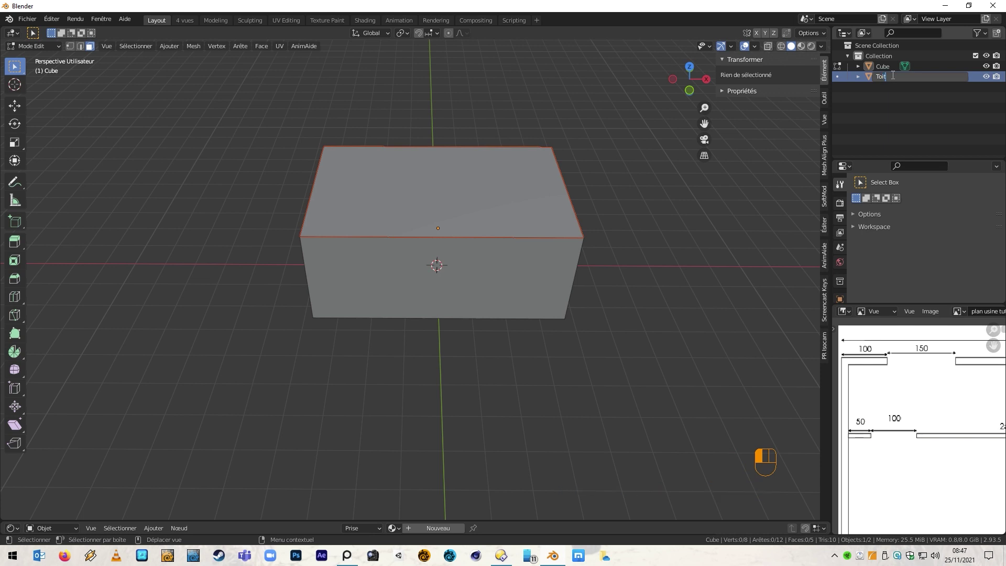
key("Return")
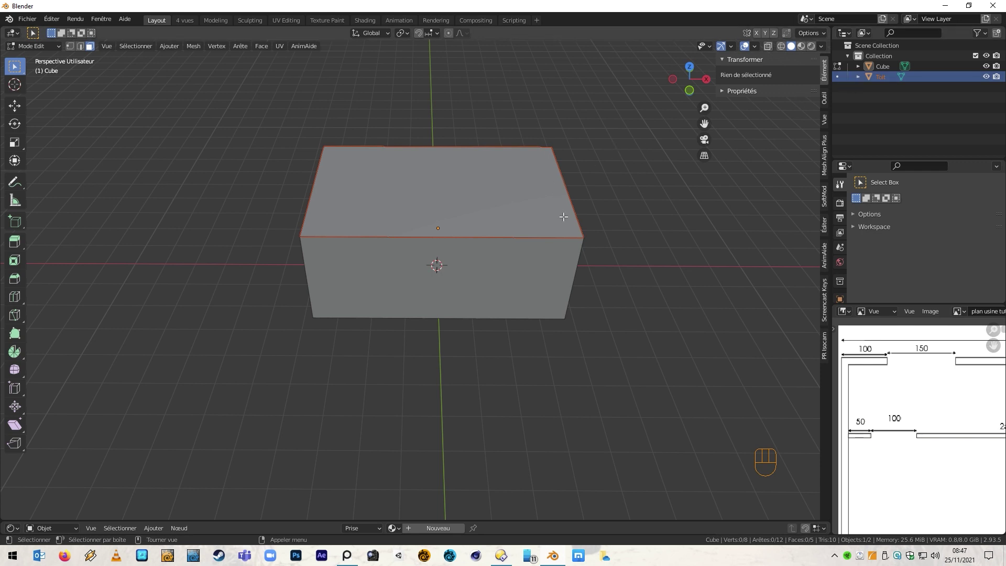
double_click(882, 67)
type("Murs")
key("Return")
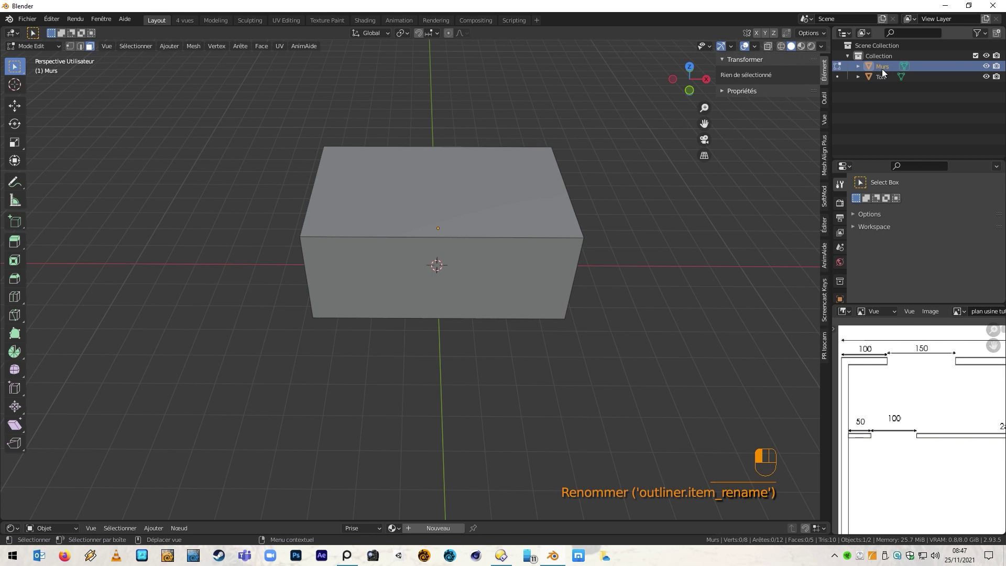
Step: Separate the bottom face of Murs into its own object and rename it as Sol
middle_click_drag(626, 234, 606, 152)
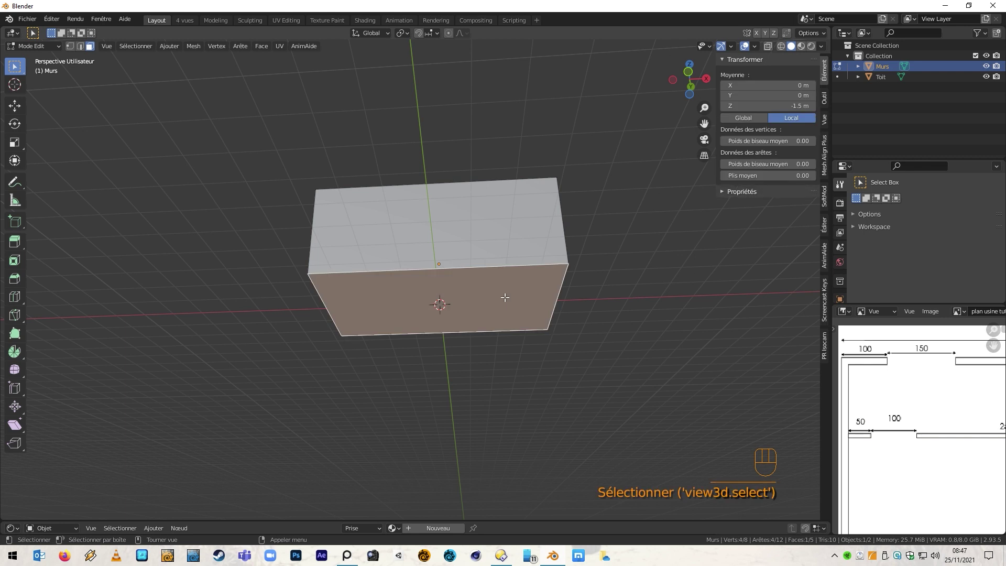
key("p")
left_click(504, 297)
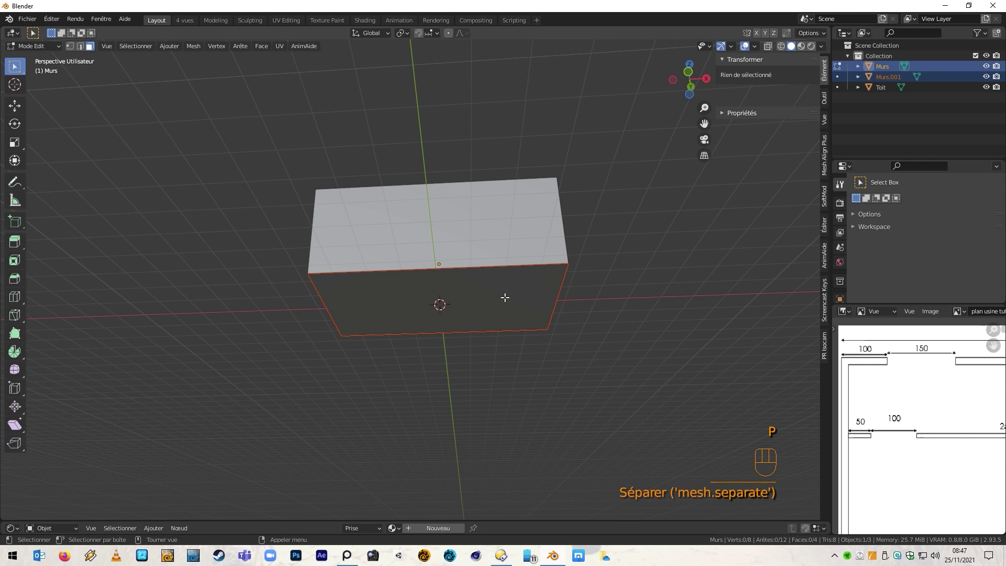
double_click(895, 75)
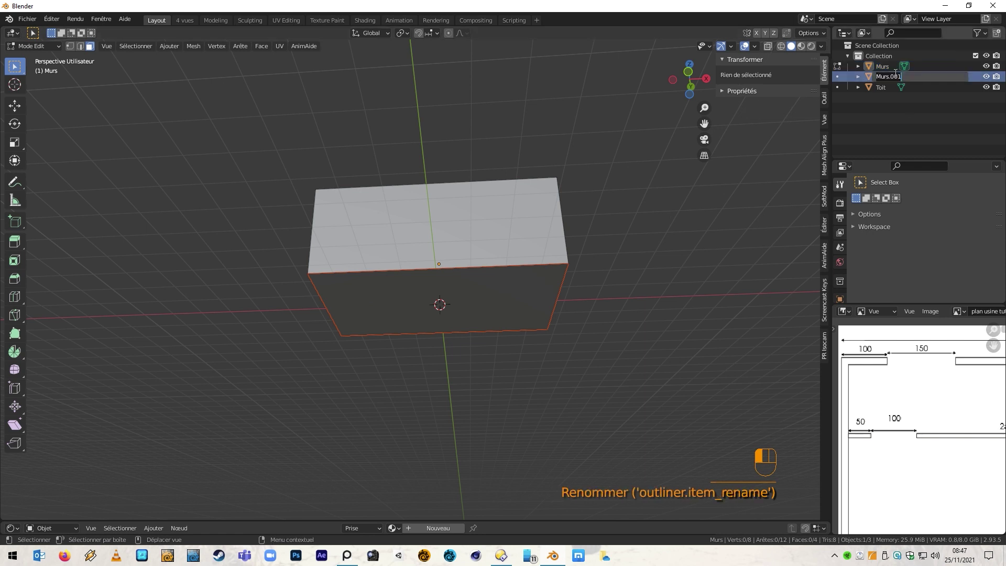
type("Sol")
key("Return")
Step: Hide the Sol and Toit objects, leaving only the walls displayed
middle_click_drag(659, 164, 662, 249)
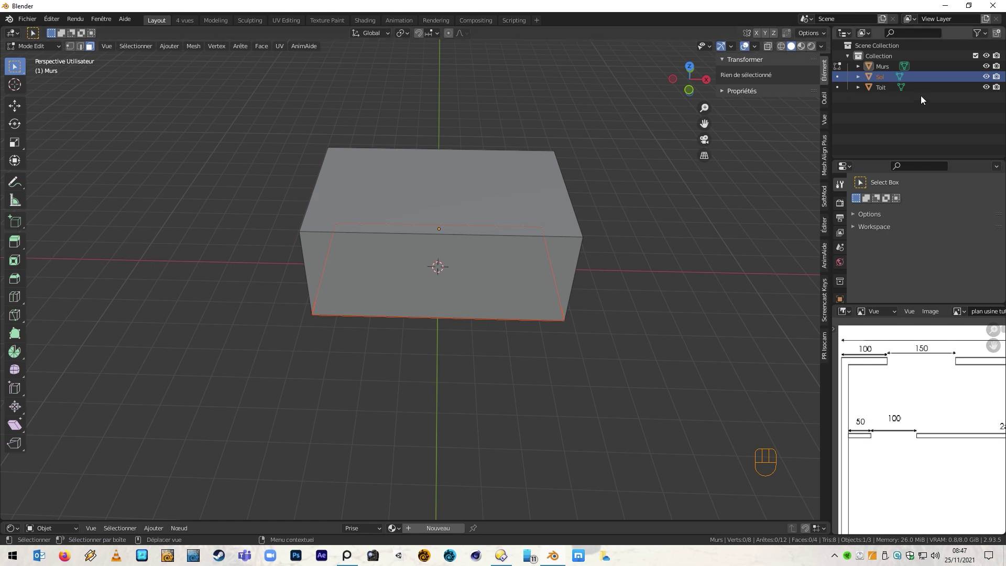
left_click(986, 76)
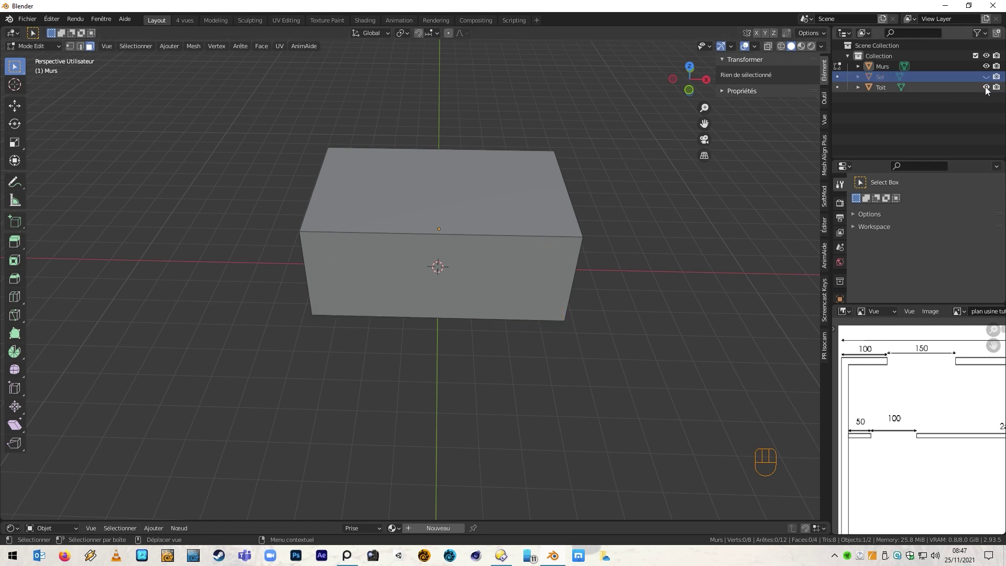
left_click(985, 87)
middle_click_drag(478, 256, 534, 267)
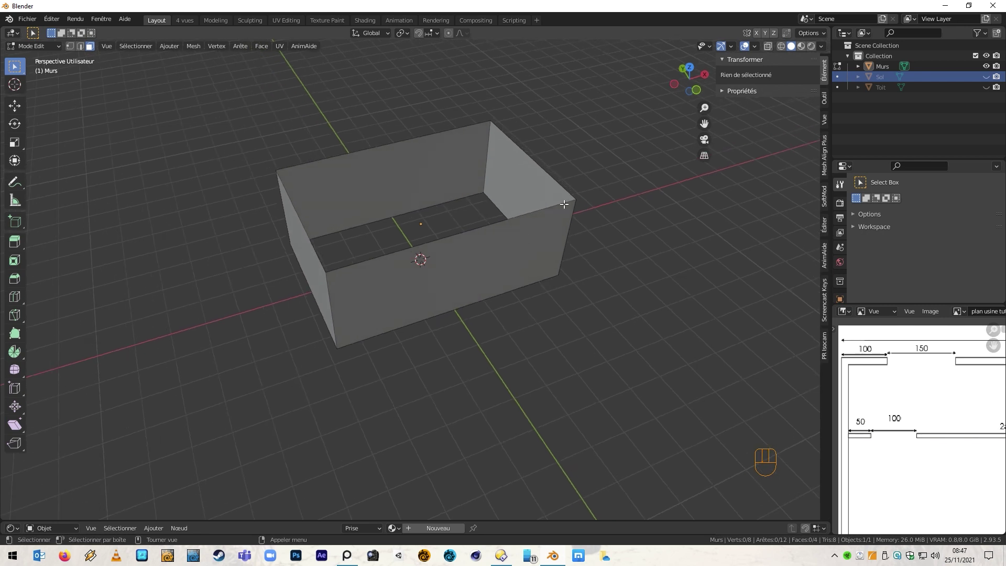
Step: Show the selectability toggles in the outliner and make Sol and Toit unselectable
left_click(983, 33)
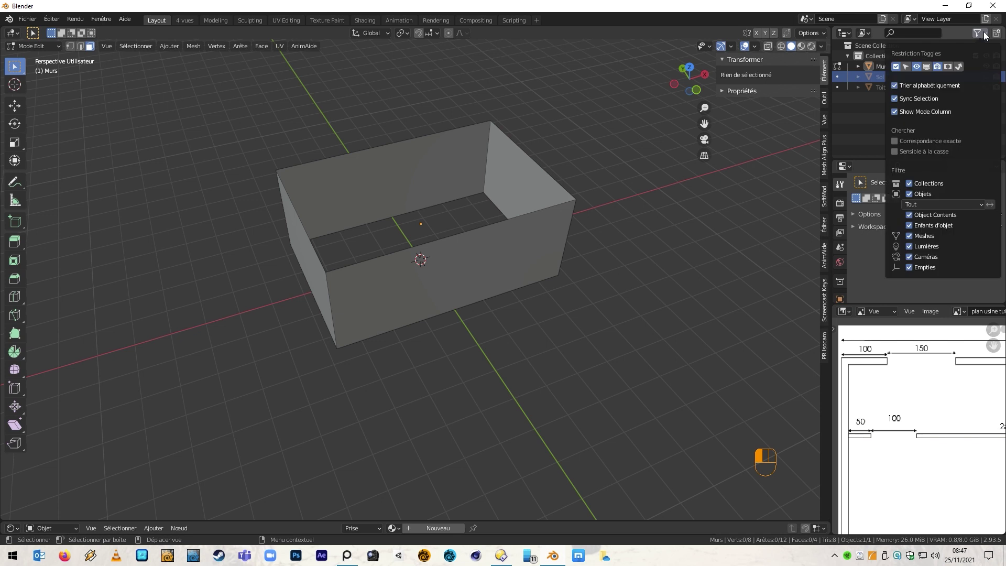
left_click(905, 66)
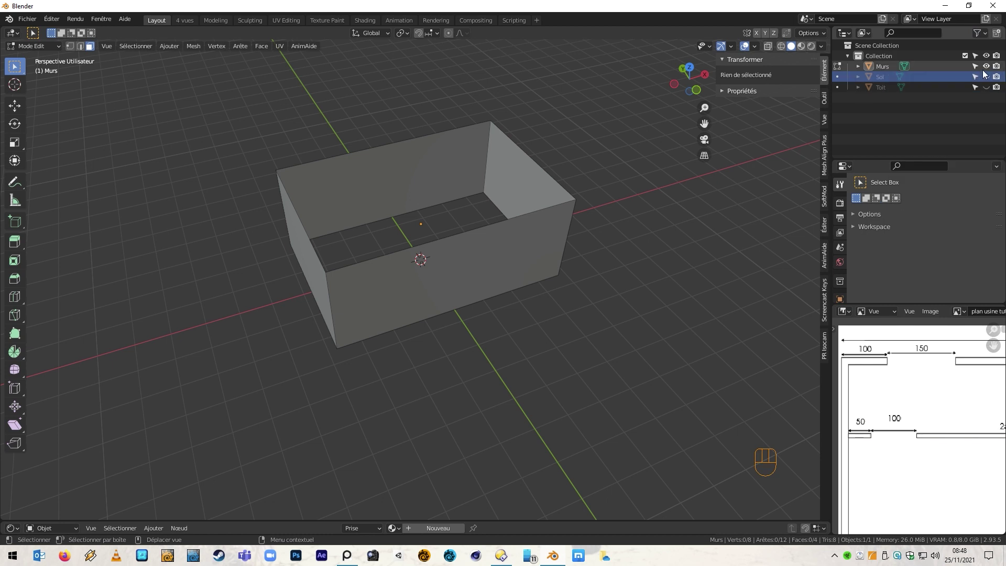
left_click(973, 86)
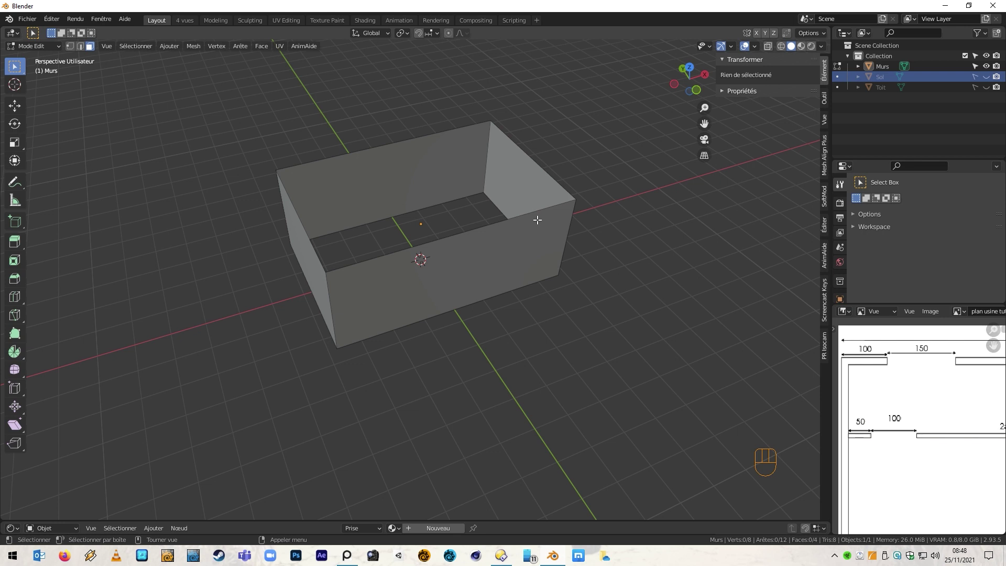
Step: Try a vertical loop cut at the middle of the front wall, and undo it
middle_click_drag(440, 380, 466, 325)
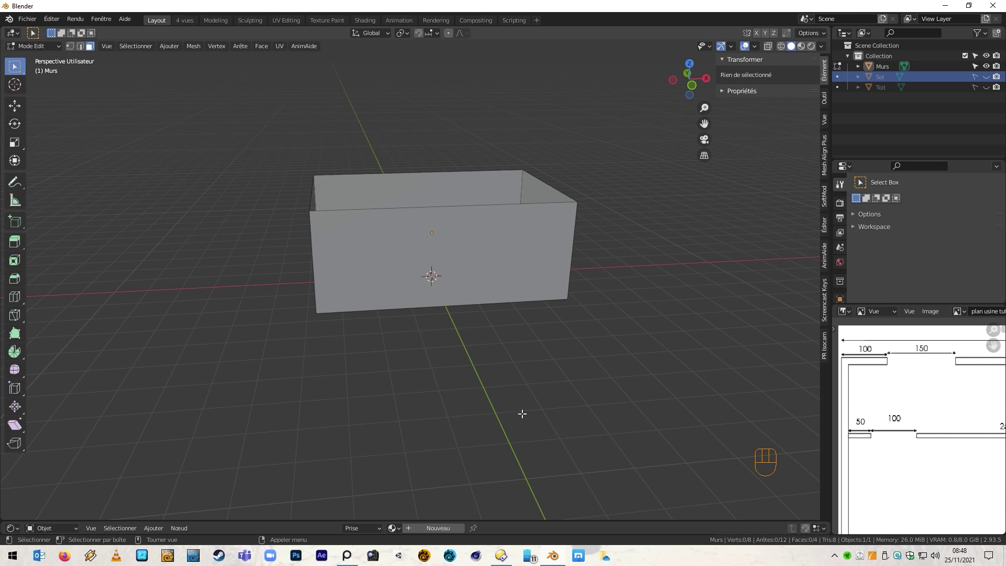
middle_click_drag(521, 413, 514, 432)
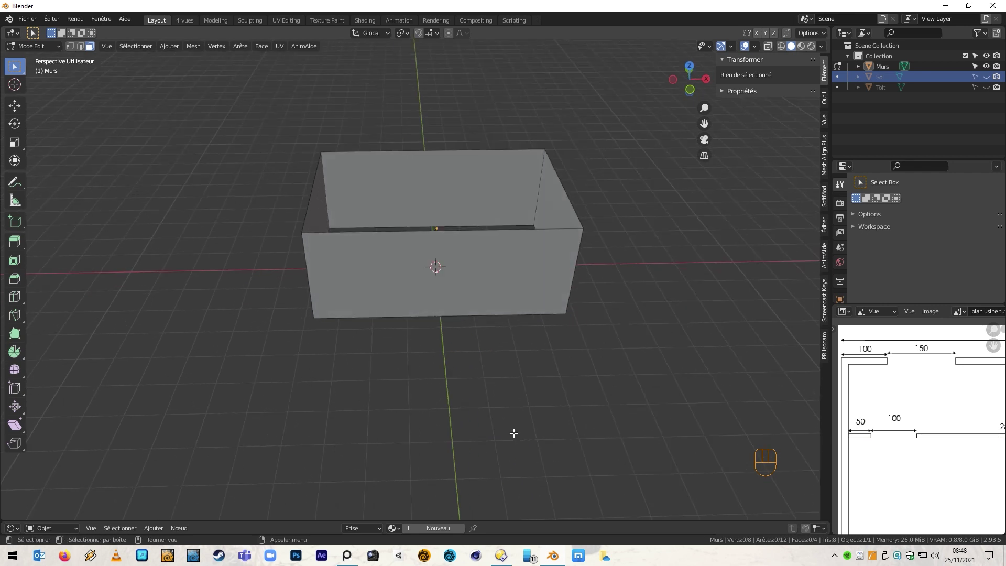
key("ctrl+r")
left_click(445, 248)
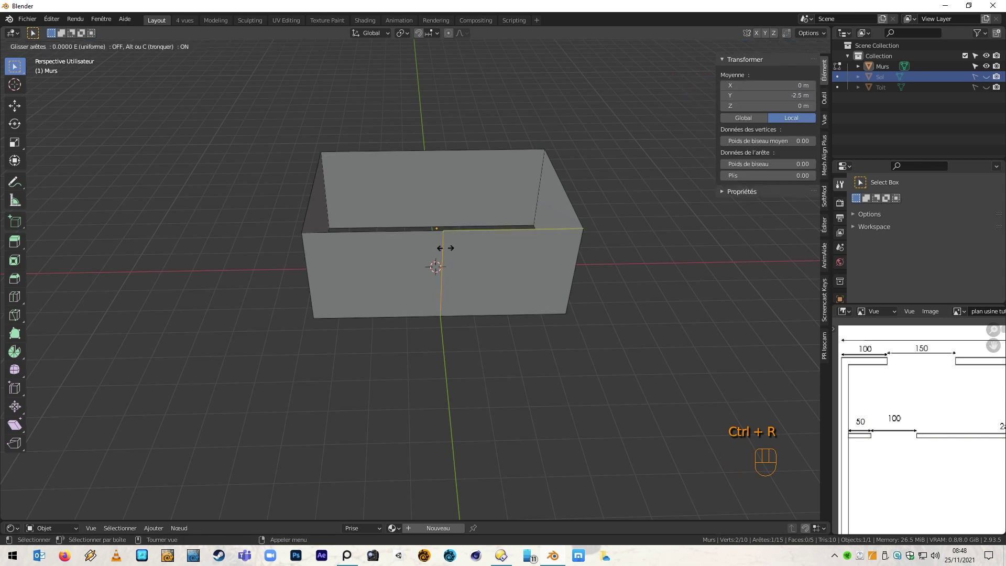
left_click(445, 247)
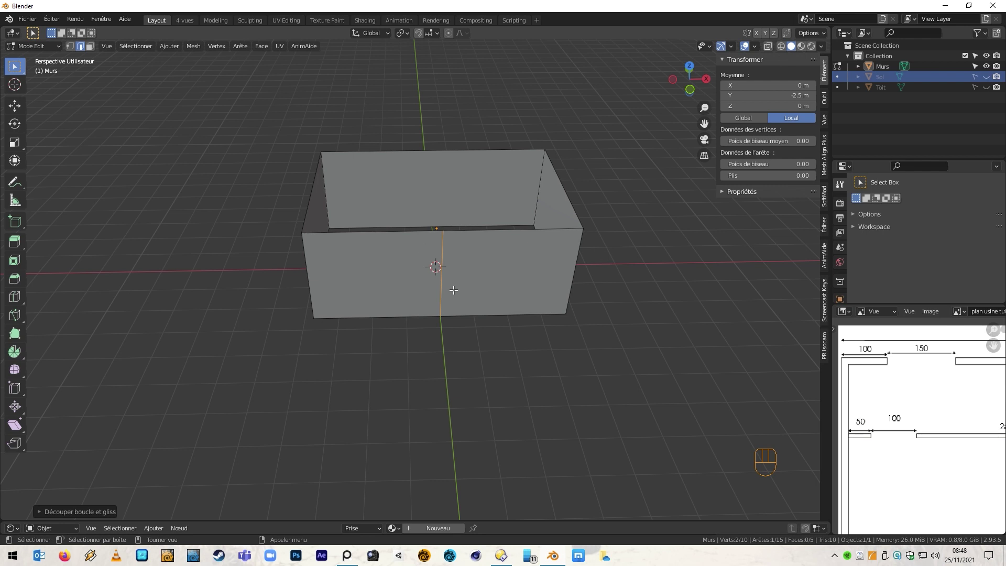
key("ctrl+z")
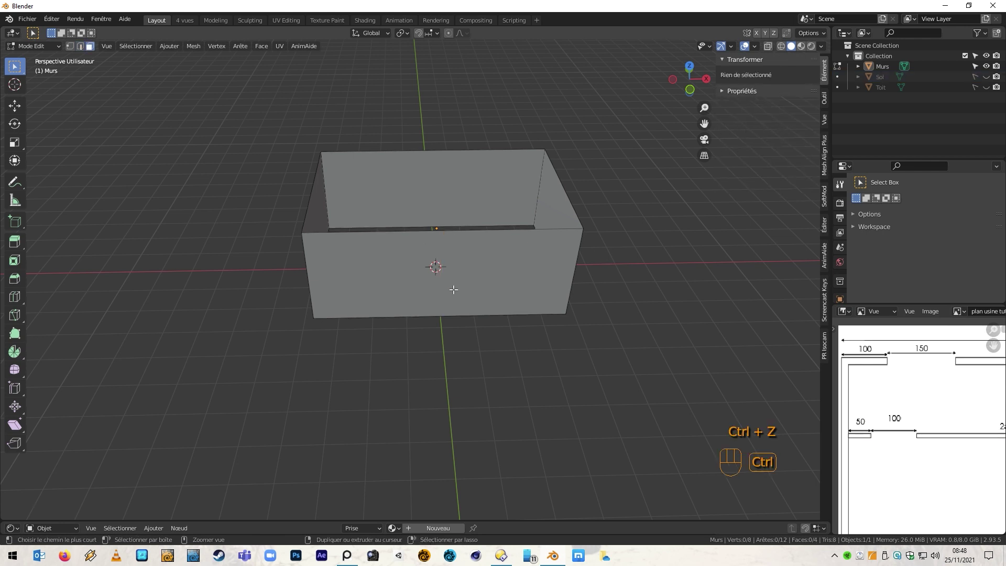
Step: Try a vertical loop cut slid off-centre along the front wall, and undo it
key("ctrl+r")
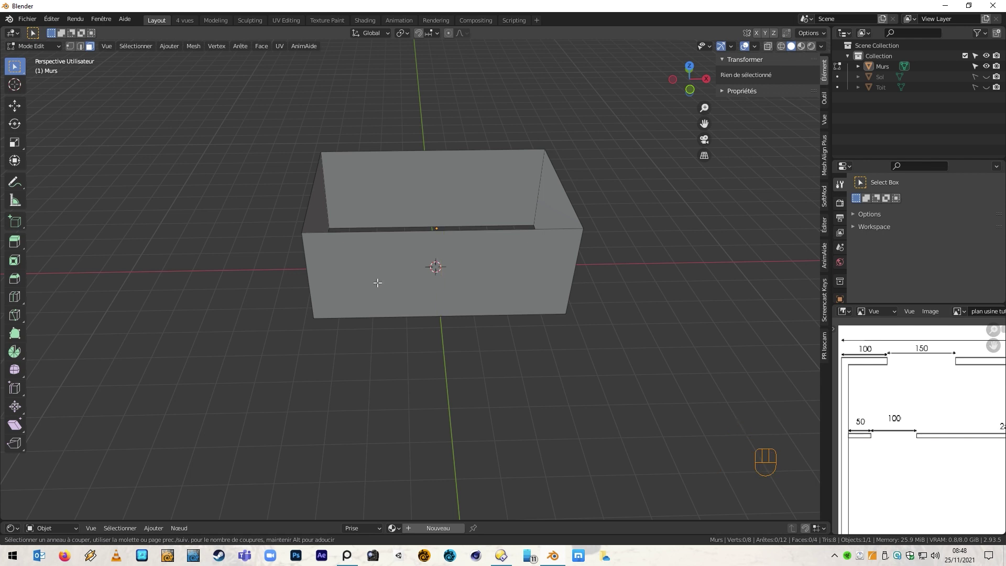
left_click(440, 253)
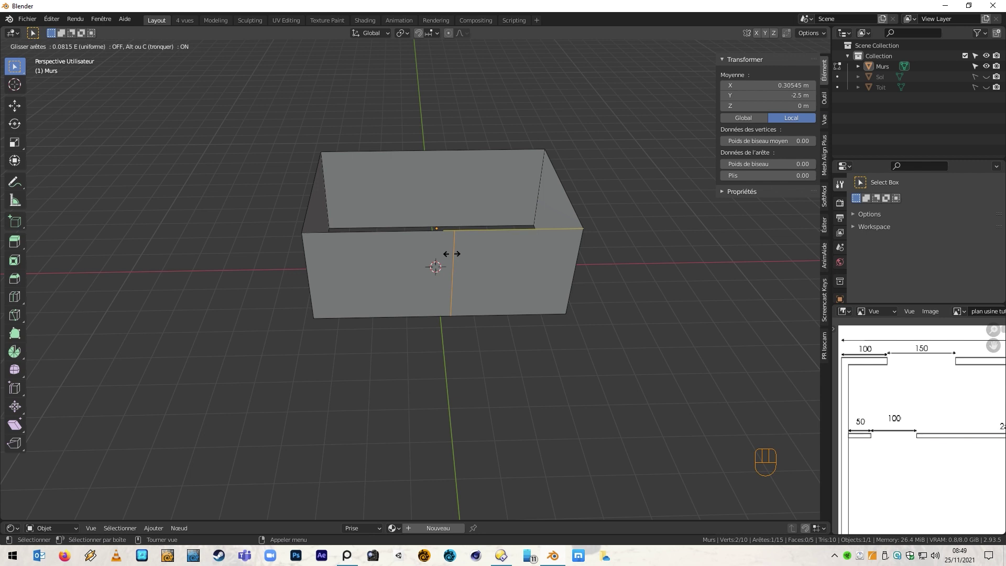
left_click(518, 292)
key("ctrl+z")
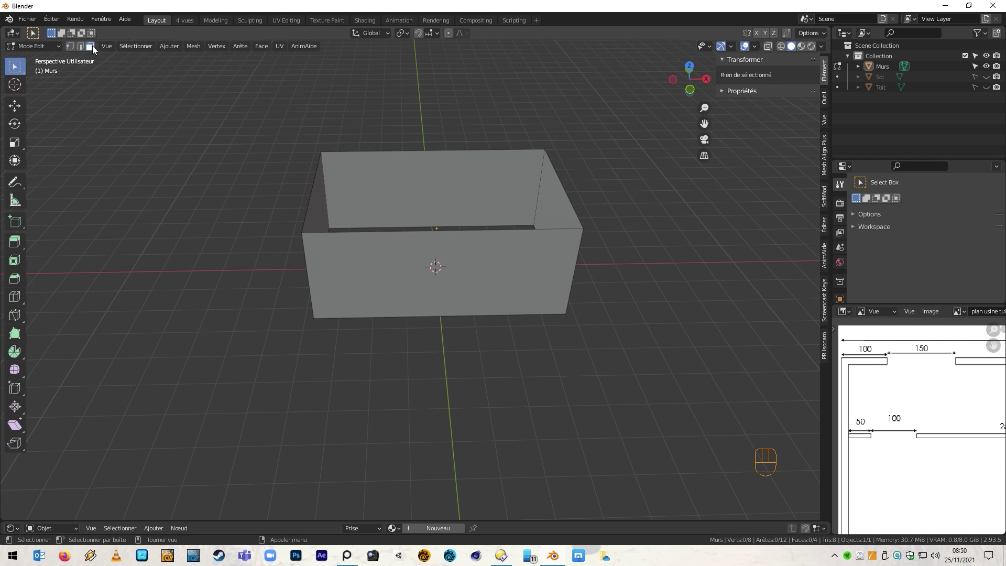
Step: Add a vertical loop cut to the back wall, slide it onto the left corner and move it 1 m along X
key("ctrl+r")
left_click(435, 165)
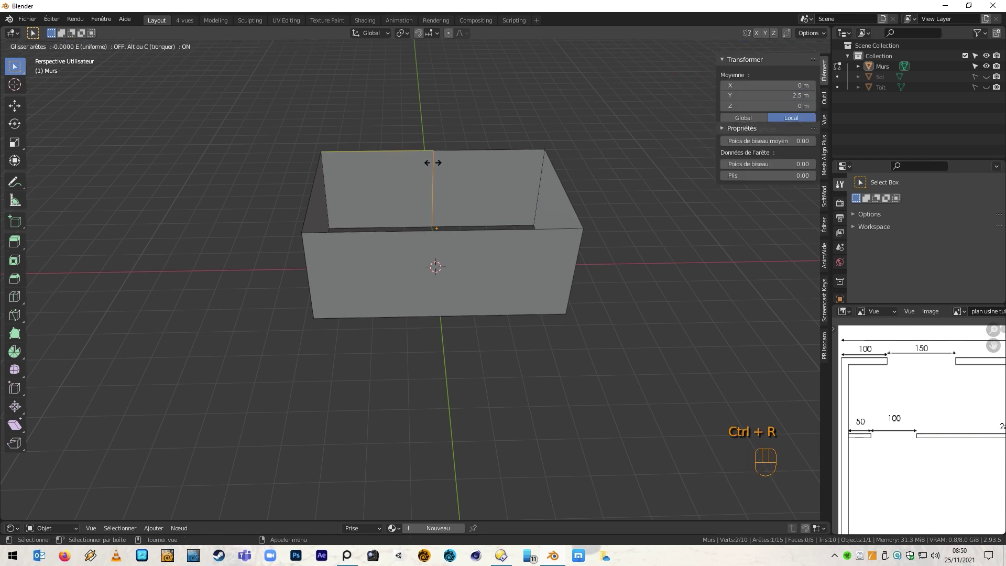
left_click(313, 162)
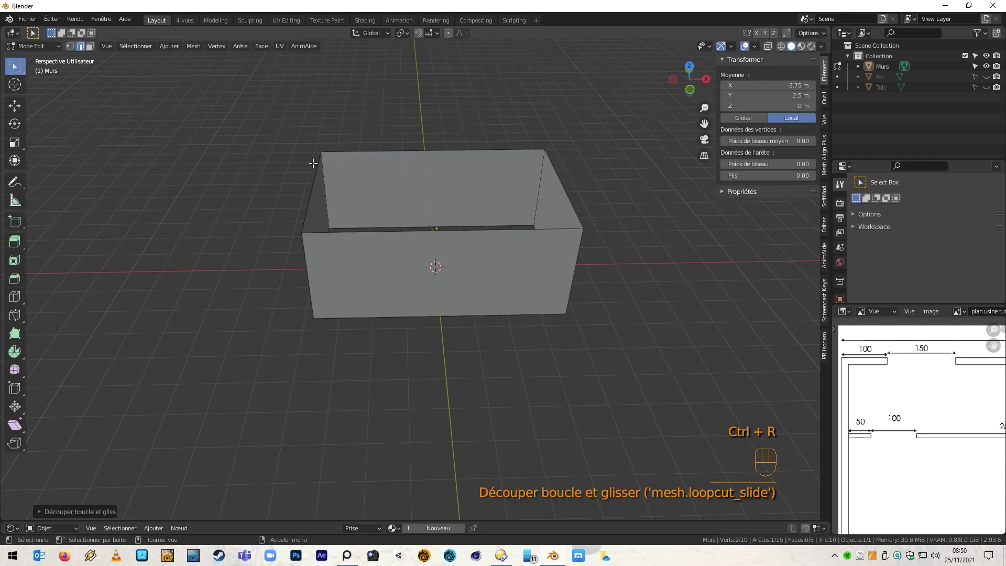
key("g")
key("x")
key("1")
left_click(354, 192)
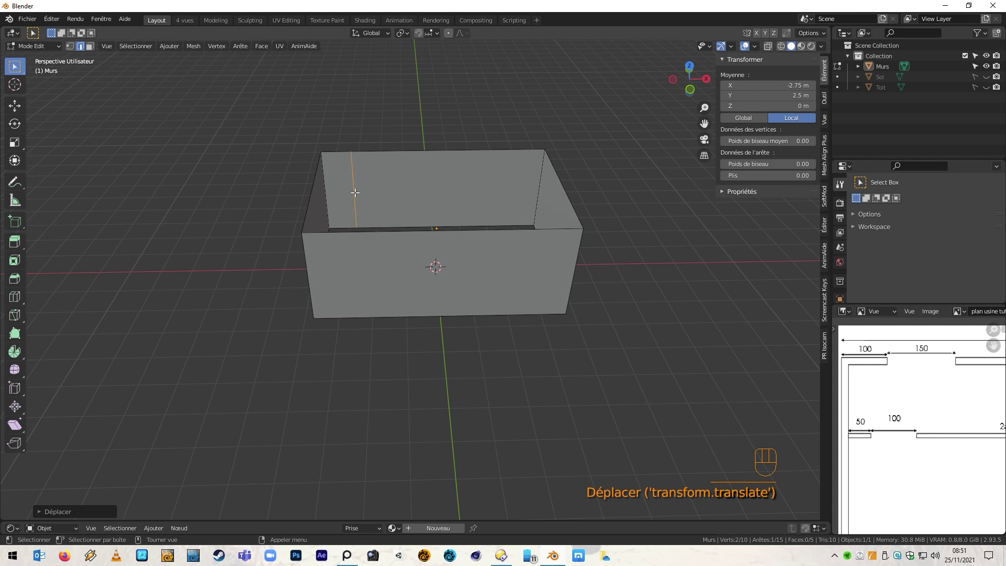
Step: Add a second vertical loop cut to the back wall, slide it onto the first cut and move it 1.5 m along X
key("ctrl+r")
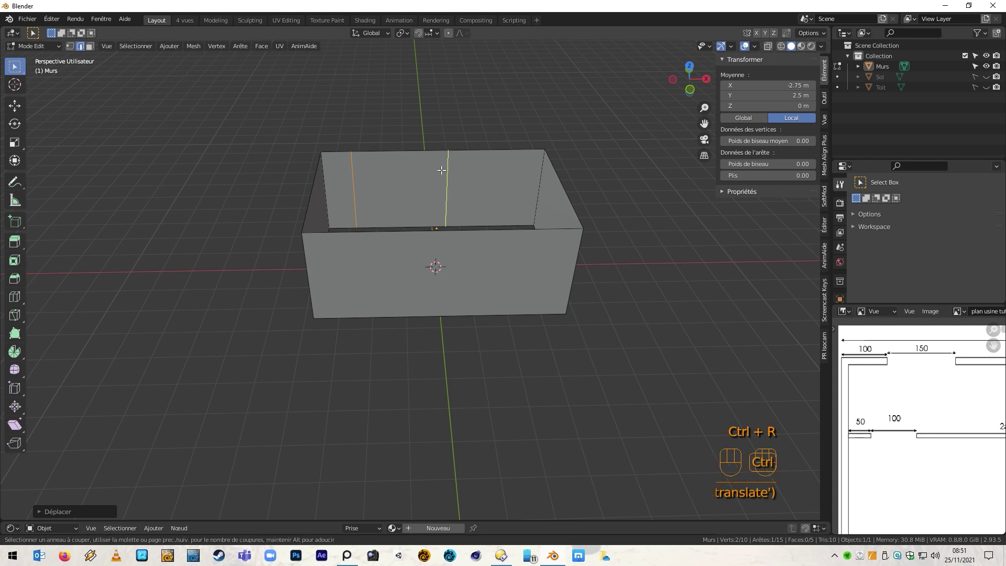
left_click(442, 170)
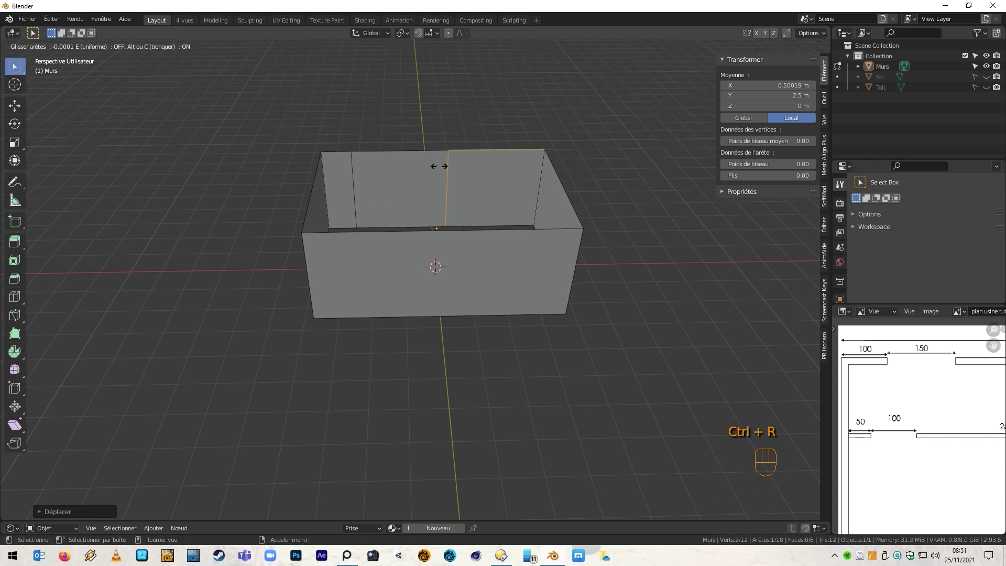
left_click(338, 166)
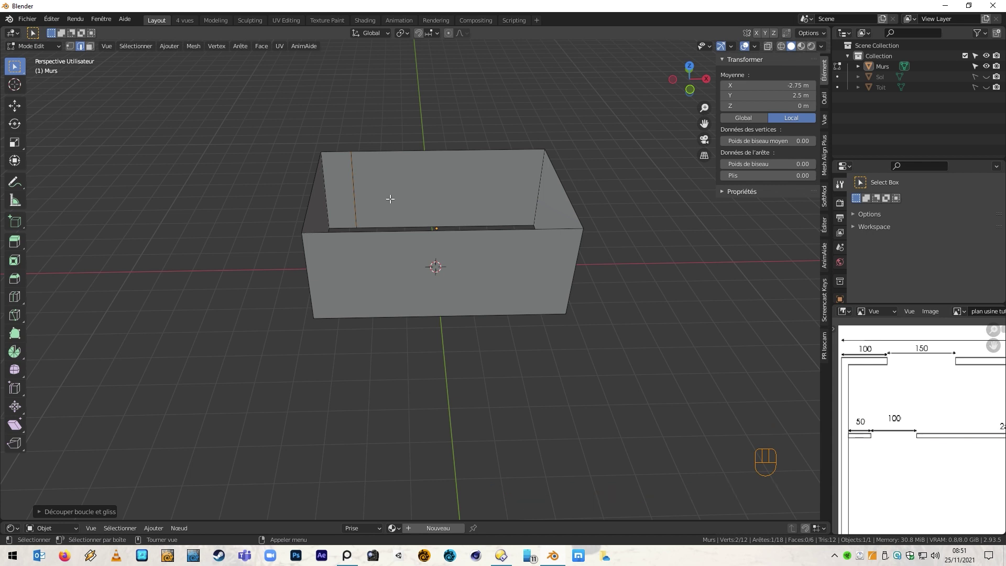
type("gx")
type("1.5")
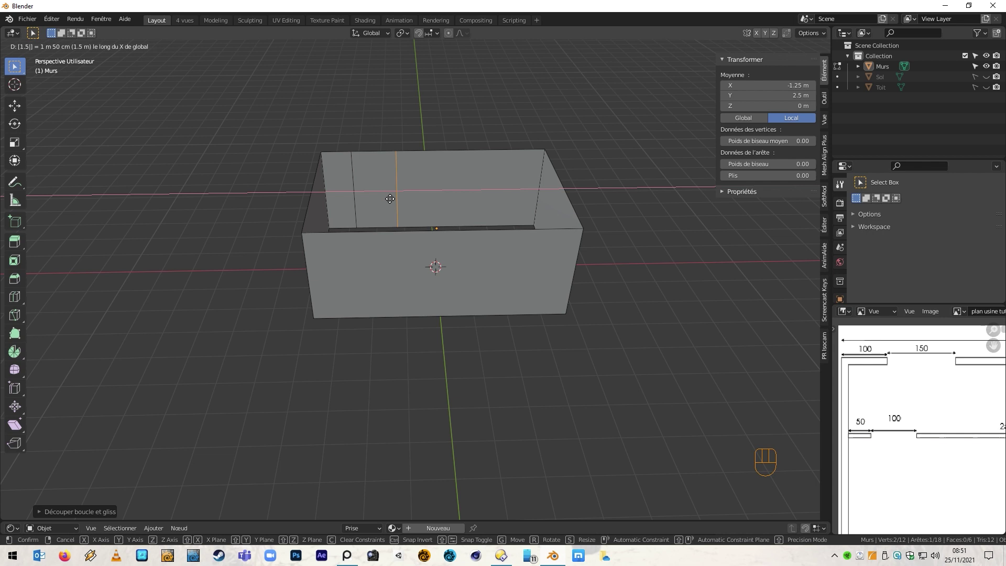
key("Return")
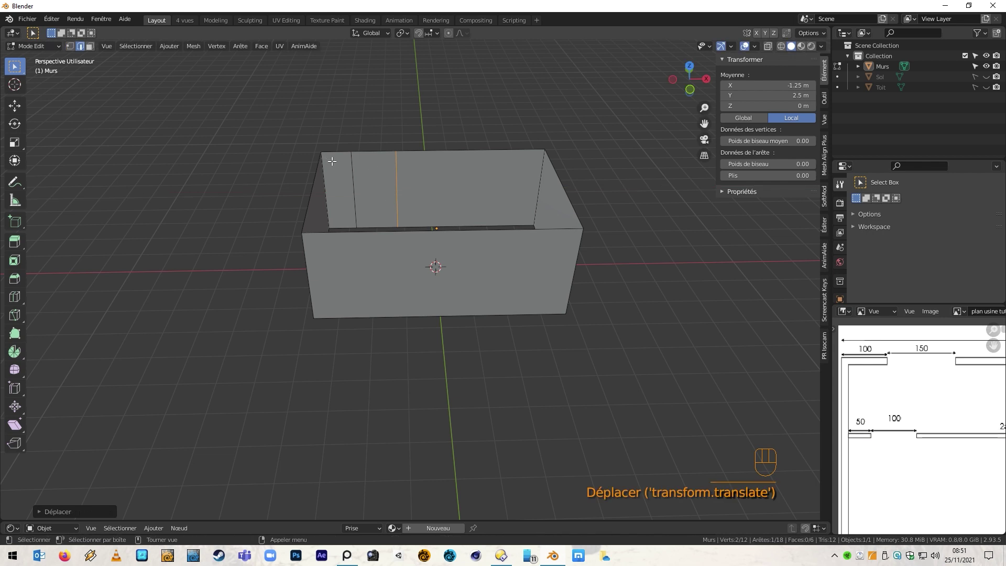
Step: Following the plan, loop cut the back wall vertically, slide the cut onto the right corner and move it -1.5 m along X
mouse_move(951, 382)
middle_mouse_down()
mouse_move(873, 381)
mouse_move(899, 375)
middle_mouse_up()
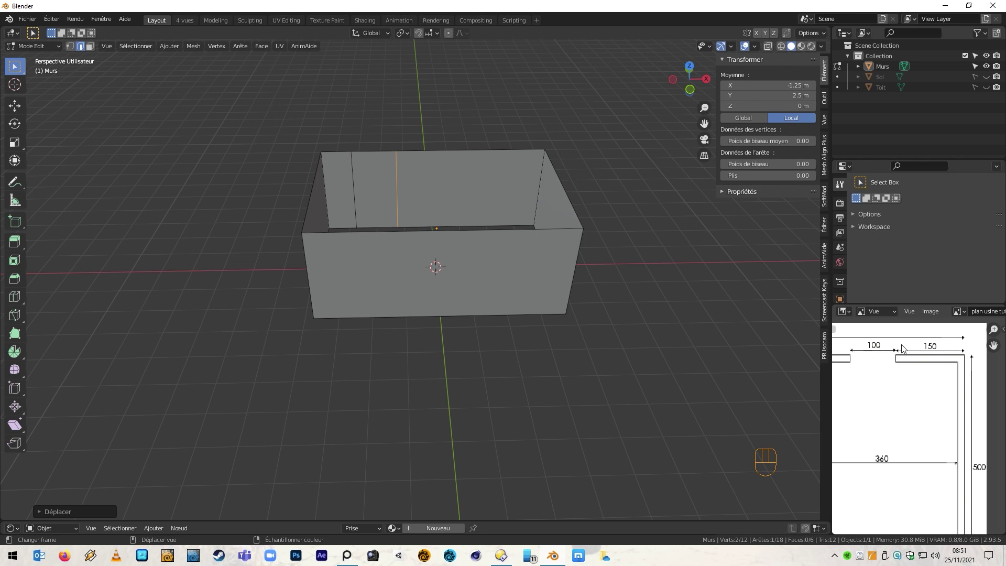
left_click(591, 167)
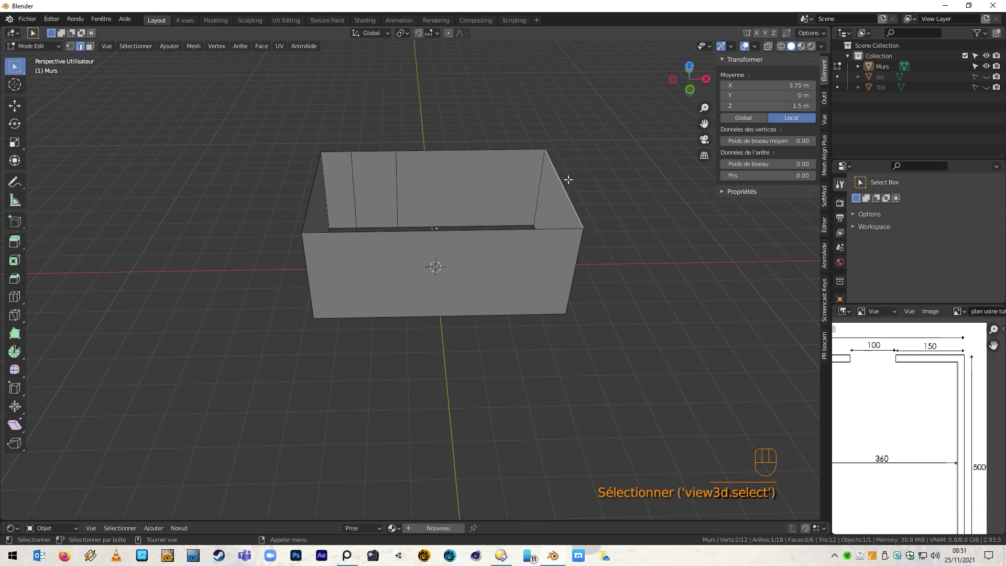
key("ctrl+r")
left_click(479, 163)
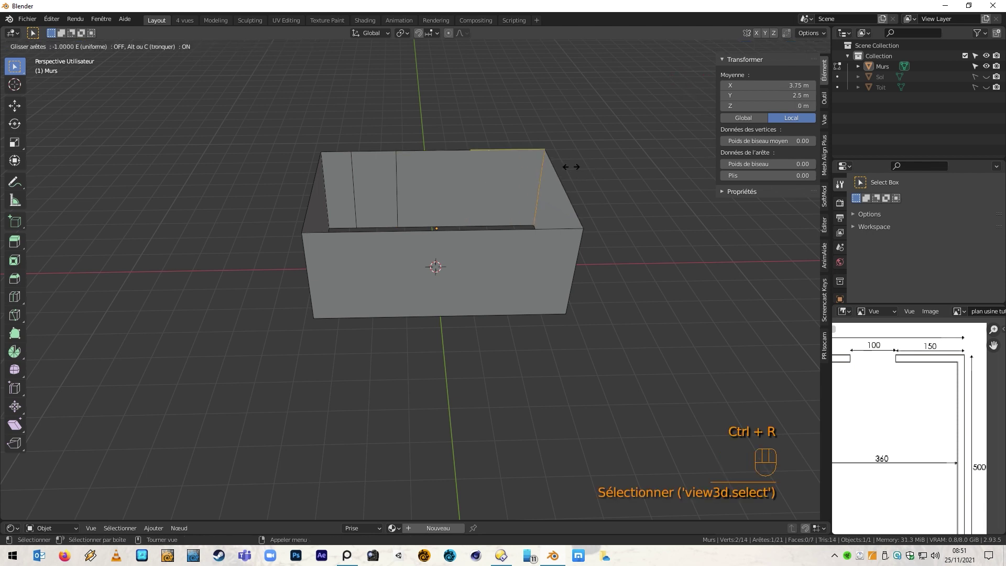
left_click(576, 164)
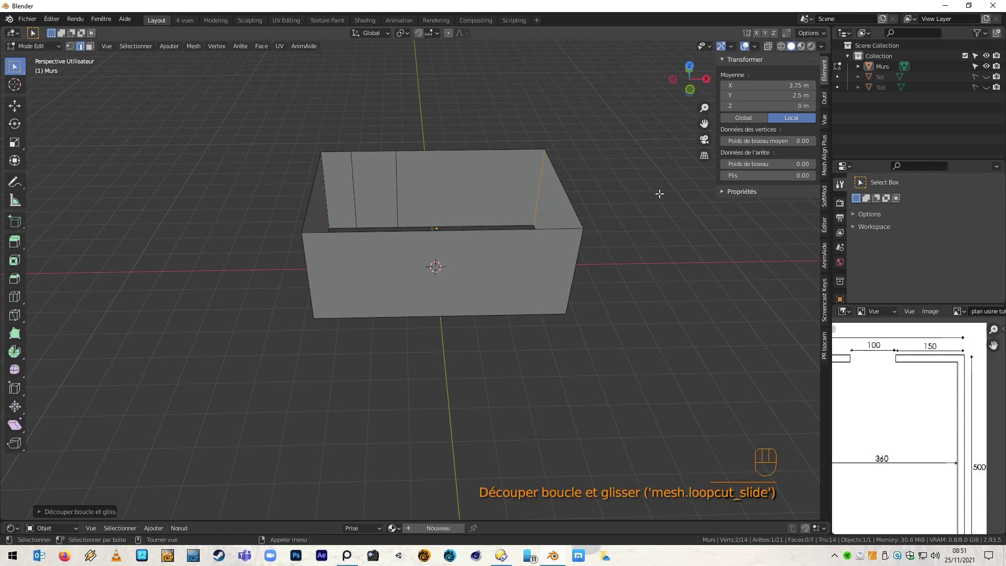
key("g")
key("x")
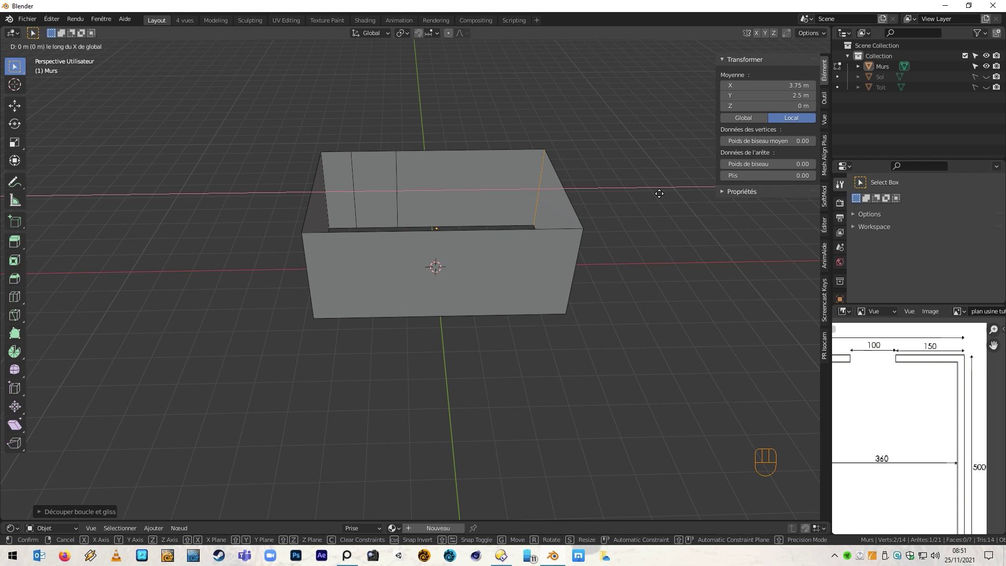
type("-1.5")
key("Return")
left_click(659, 193)
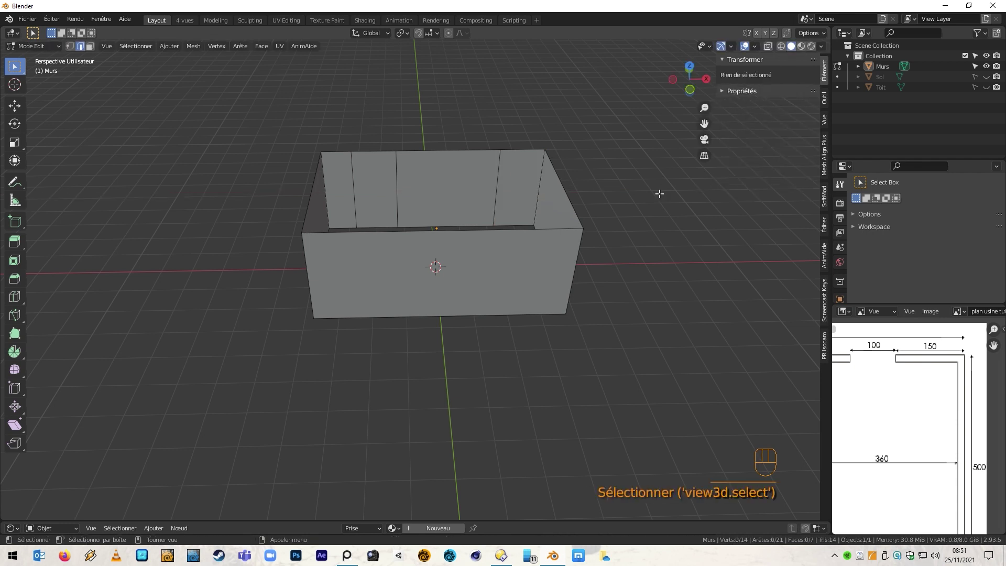
Step: Add a vertical loop cut to the back wall, slide it onto the cut nearest the right corner and move it -1 m along X
key("ctrl+r")
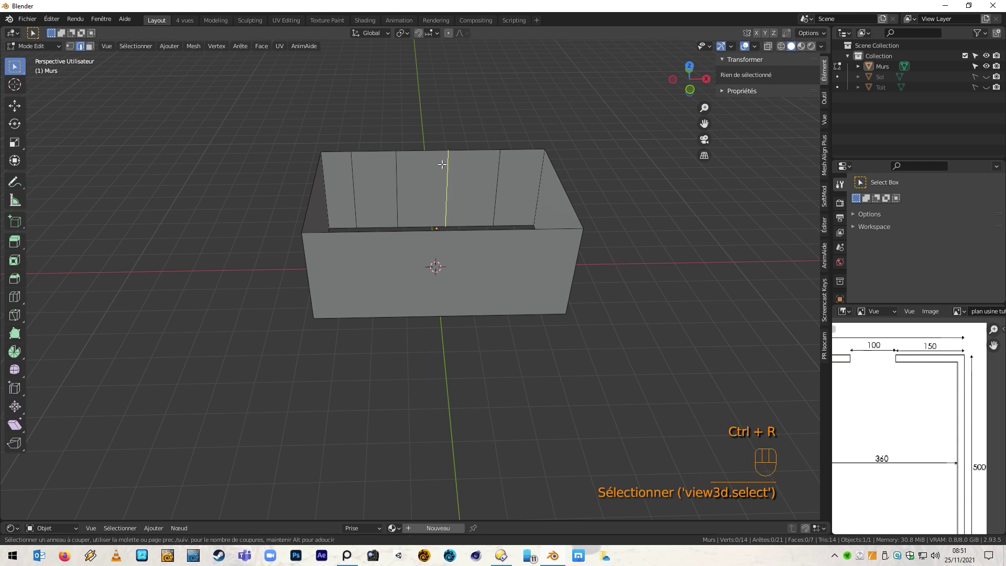
left_click(436, 168)
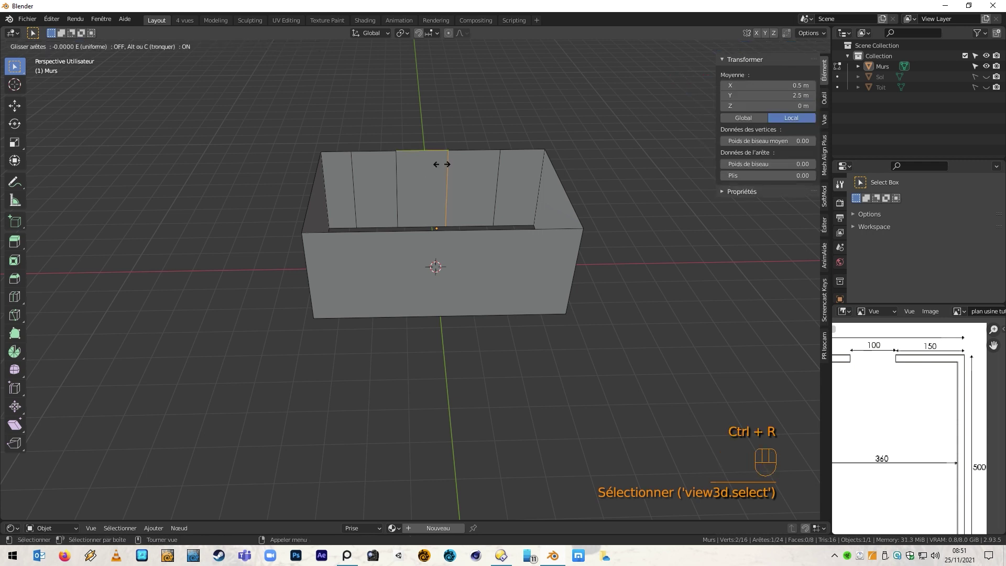
left_click(513, 157)
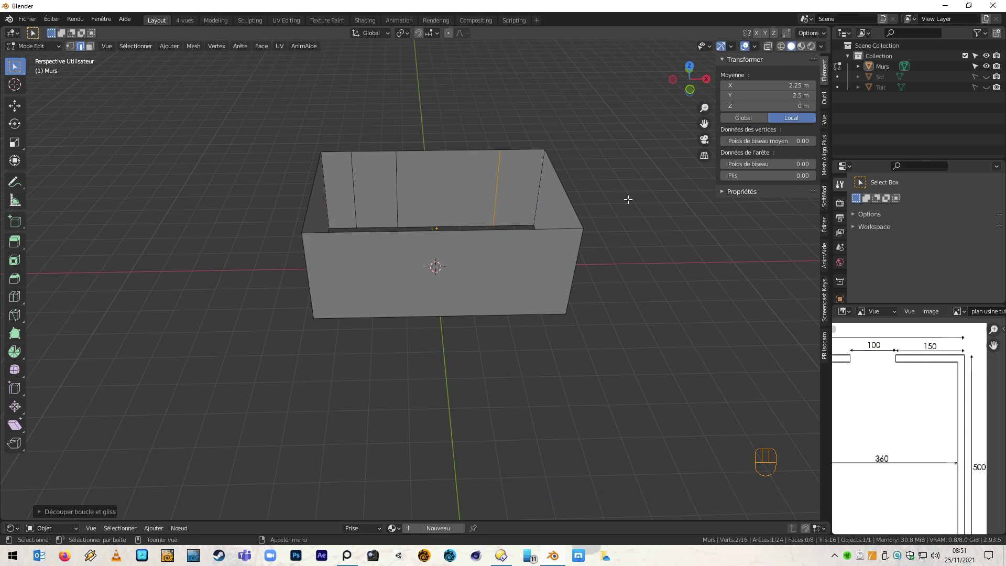
type("gx")
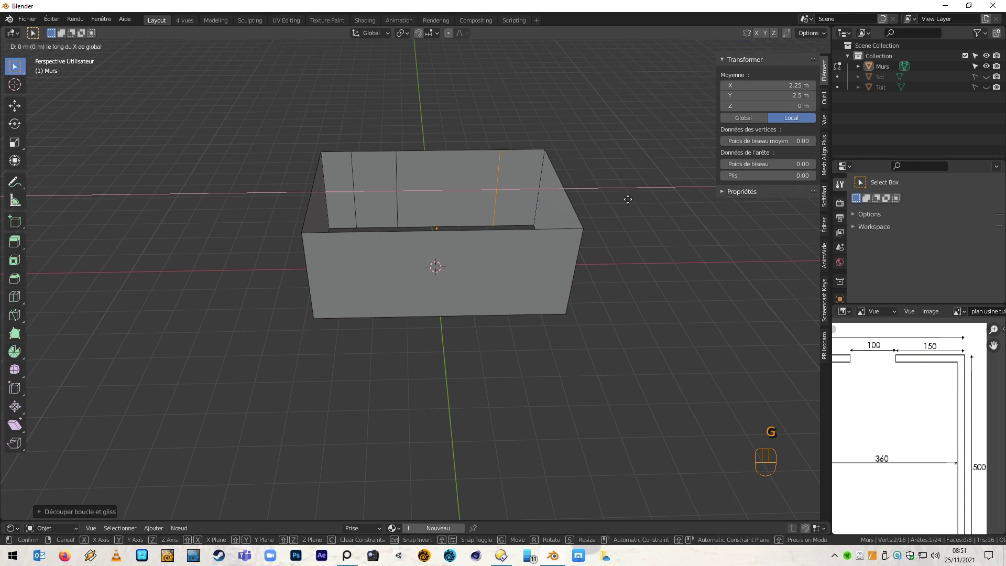
type("-1")
key("Return")
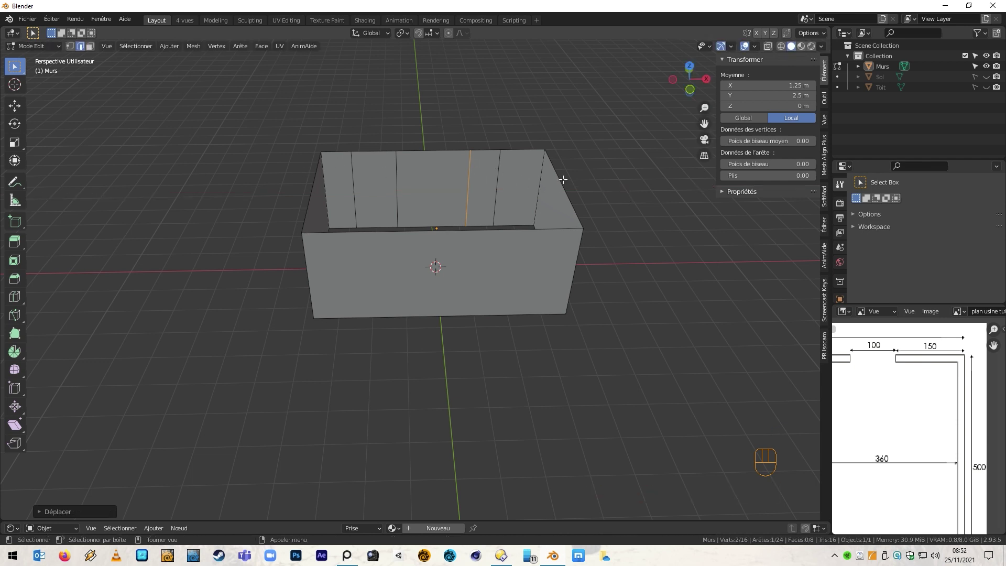
Step: Check the two opening faces in the back wall by selecting each in face mode, and clear the selection
key("3")
left_click(380, 181)
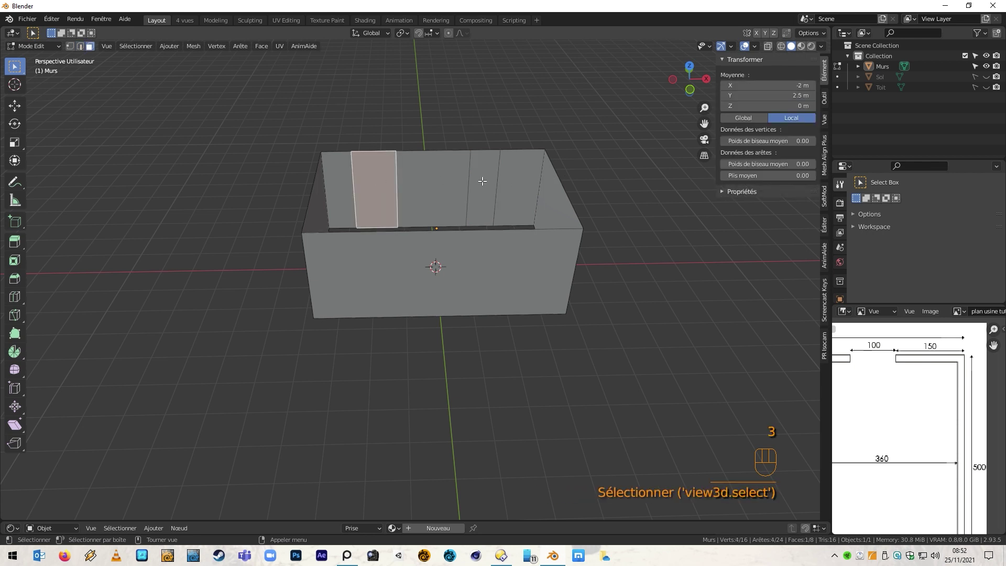
left_click(481, 181)
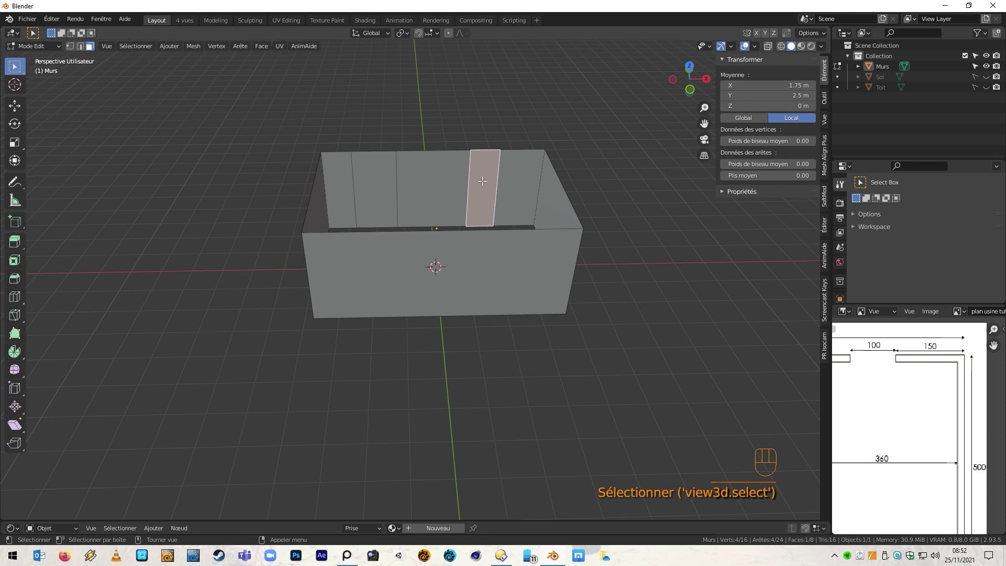
left_click(644, 259)
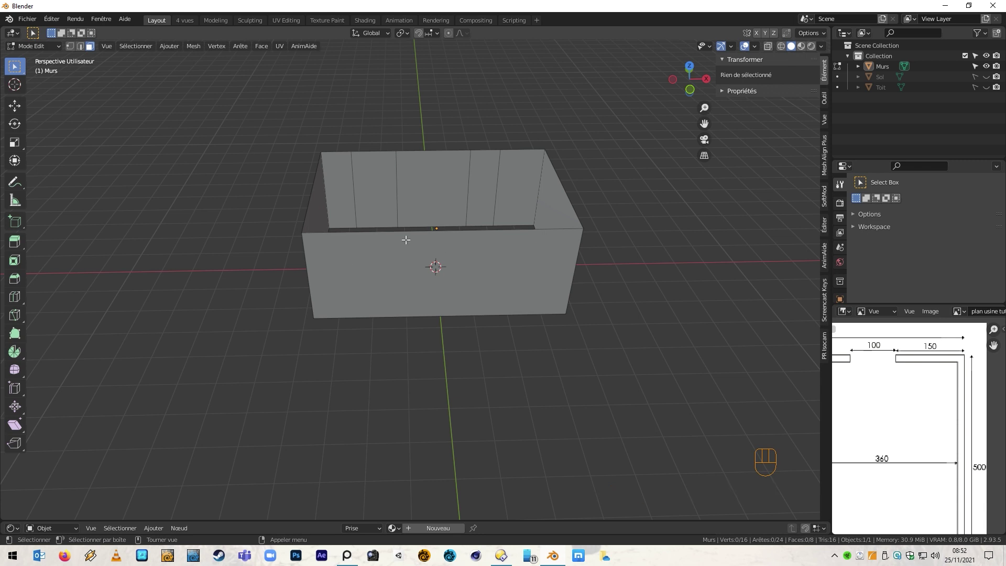
Step: Following the plan, loop cut the front wall vertically, slide the cut onto the right corner and move it -0.5 m along X
scroll(910, 402, "down", 2)
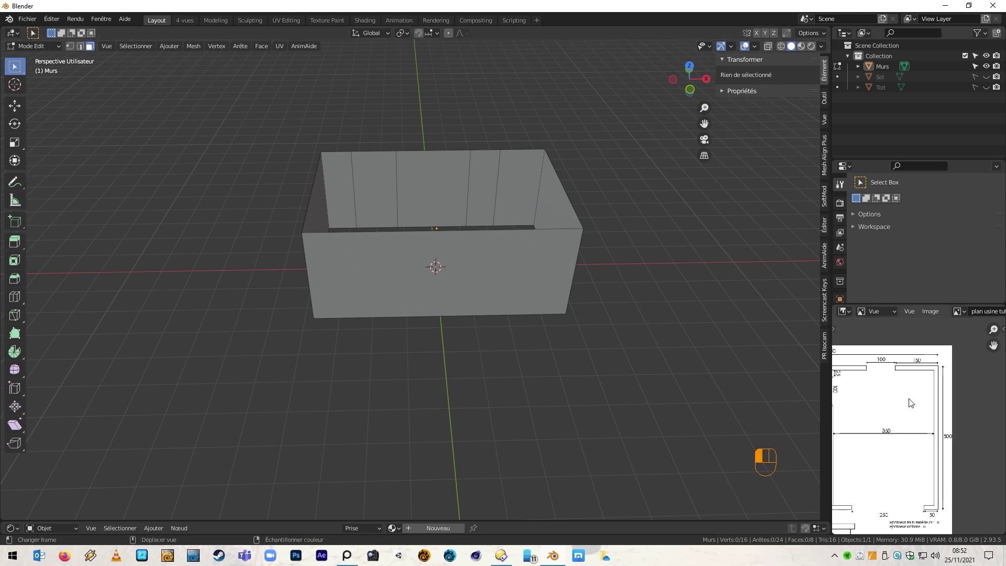
middle_click_drag(873, 422, 898, 388)
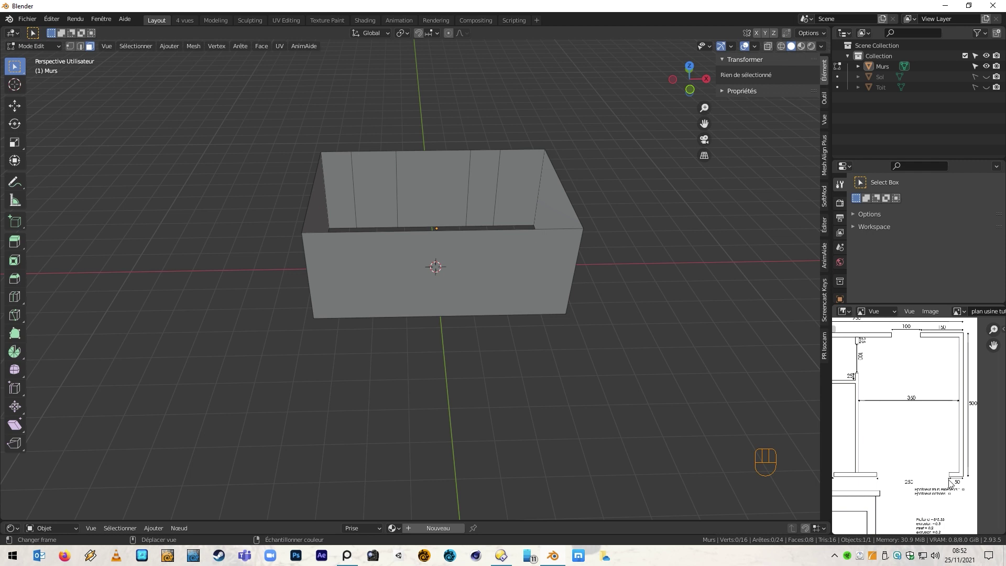
scroll(951, 482, "up", 2)
middle_click_drag(917, 477, 931, 471)
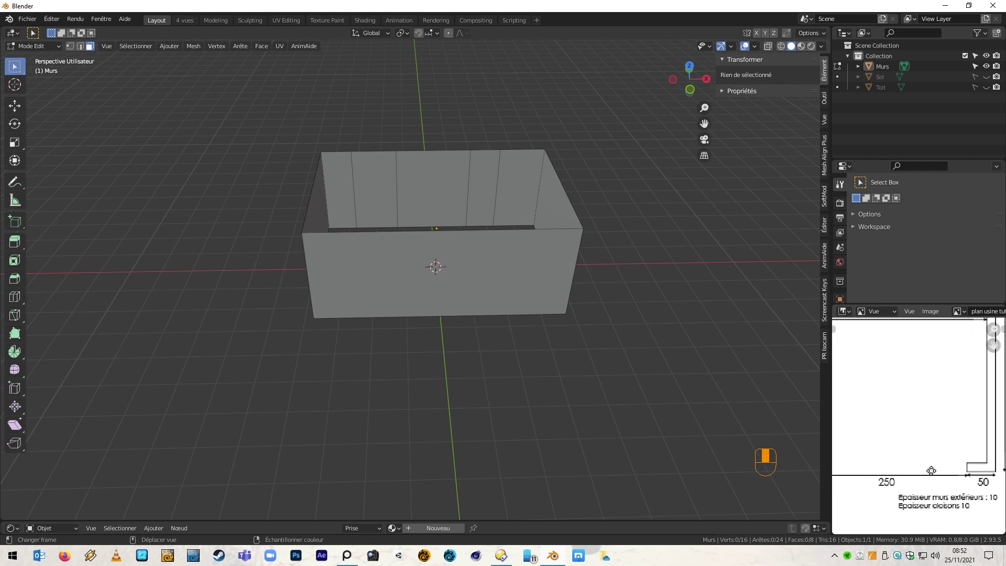
scroll(931, 470, "down", 1)
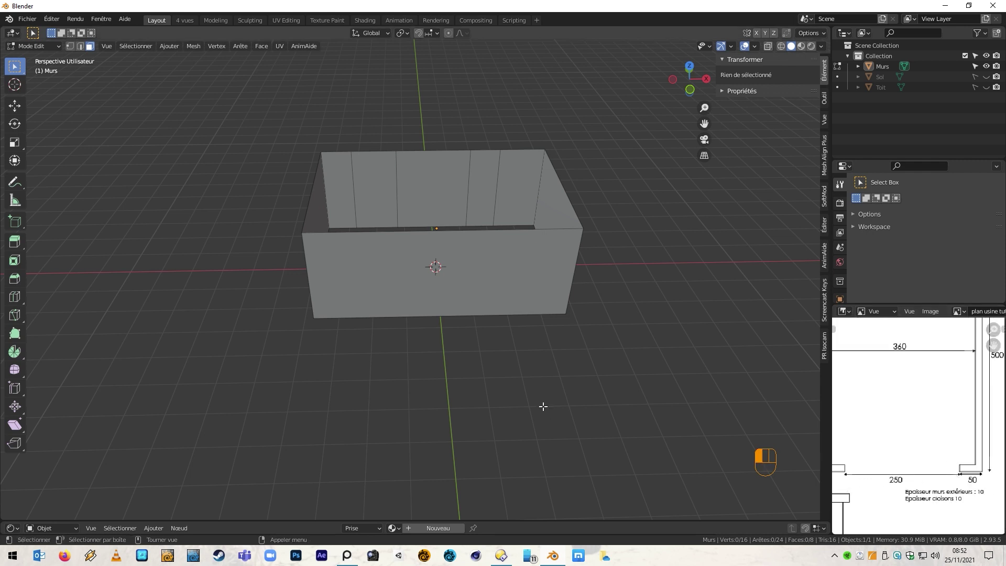
key("ctrl+r")
left_click_drag(443, 249, 611, 242)
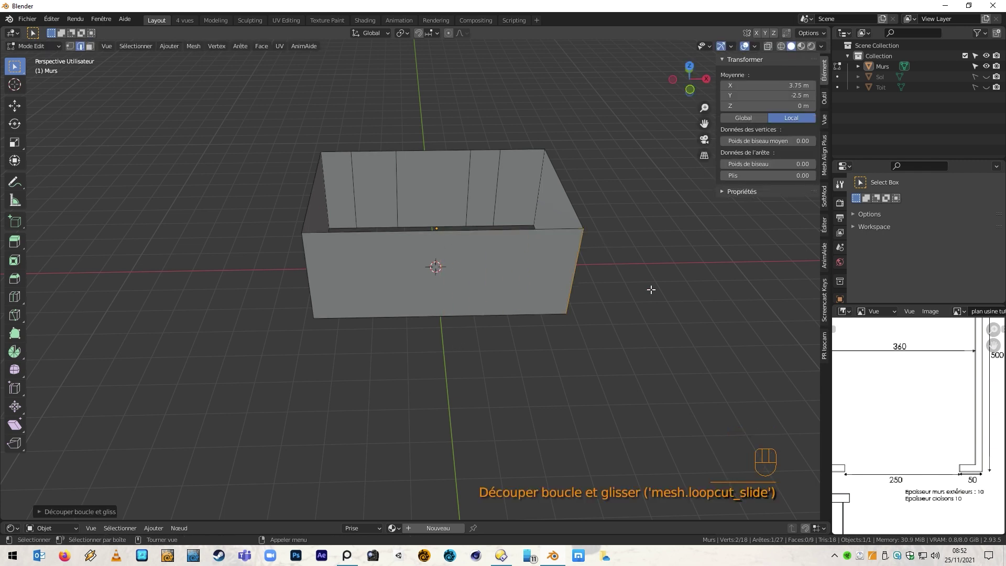
key("Return")
key("g")
type("x-0.4")
left_click(651, 289)
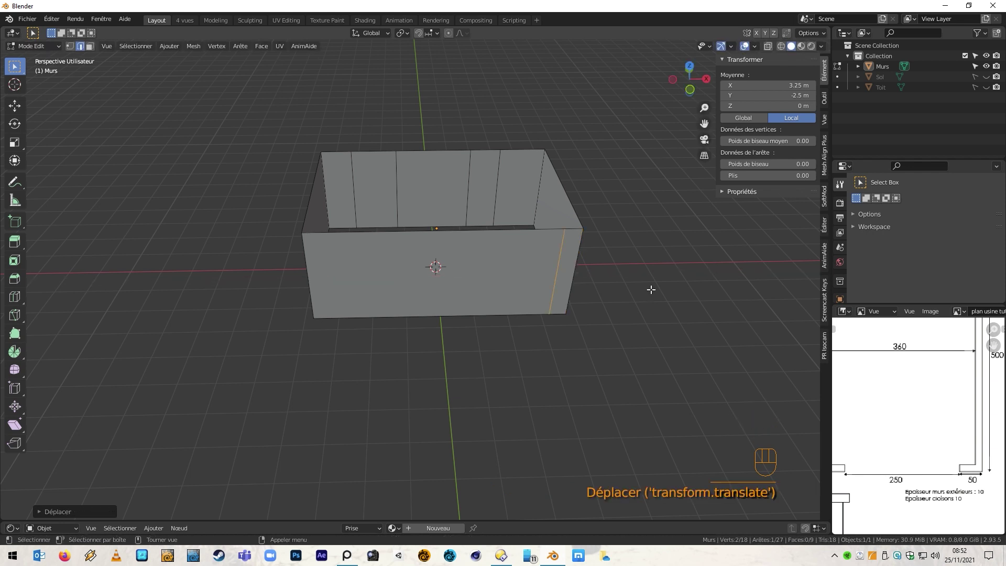
left_click(651, 287)
Step: Add a vertical loop cut to the front wall, slide it onto the cut near the right corner and move it -2.5 m along X
key("ctrl+r")
left_click(590, 238)
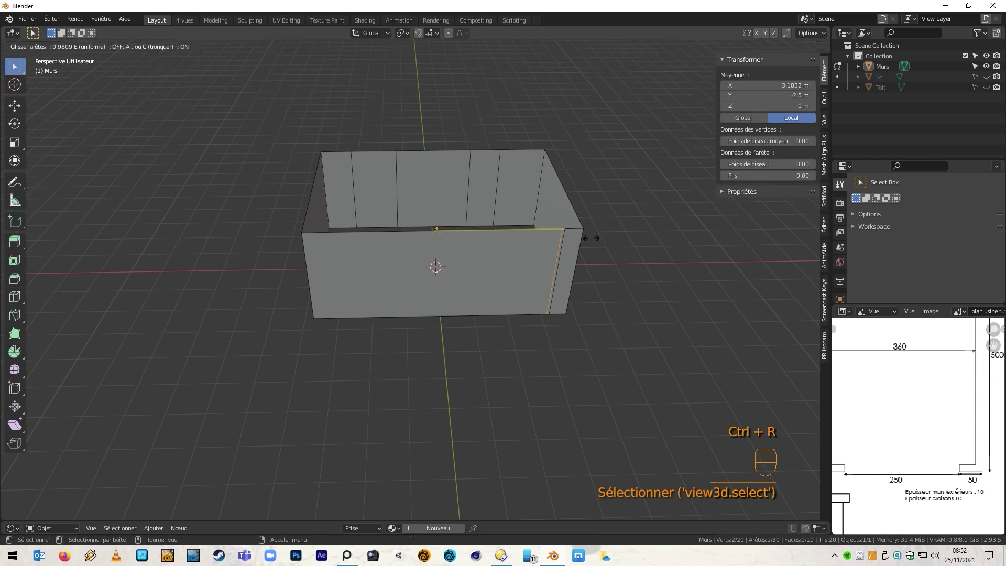
left_click(602, 238)
type("gx-2.5")
left_click(740, 291)
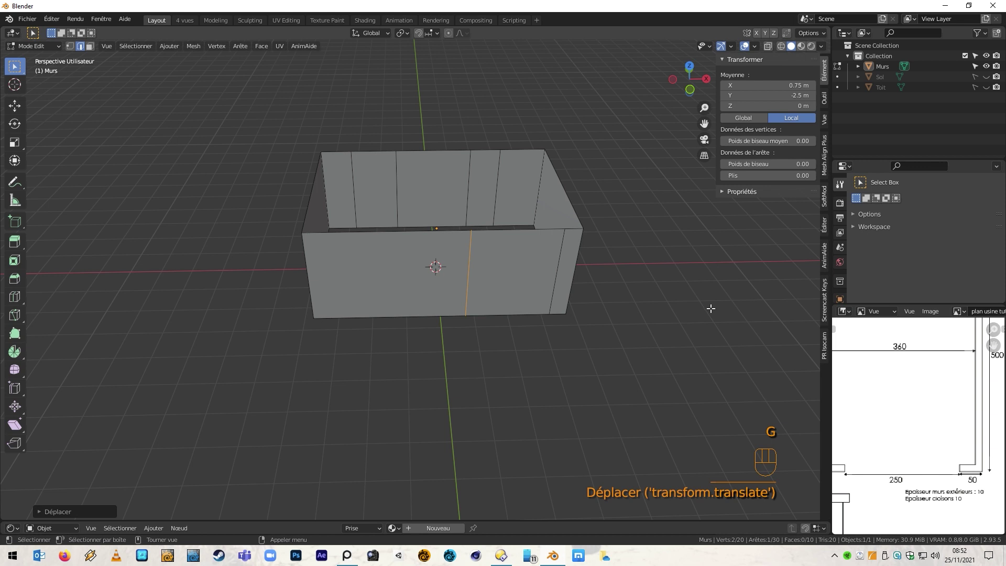
left_click(480, 237)
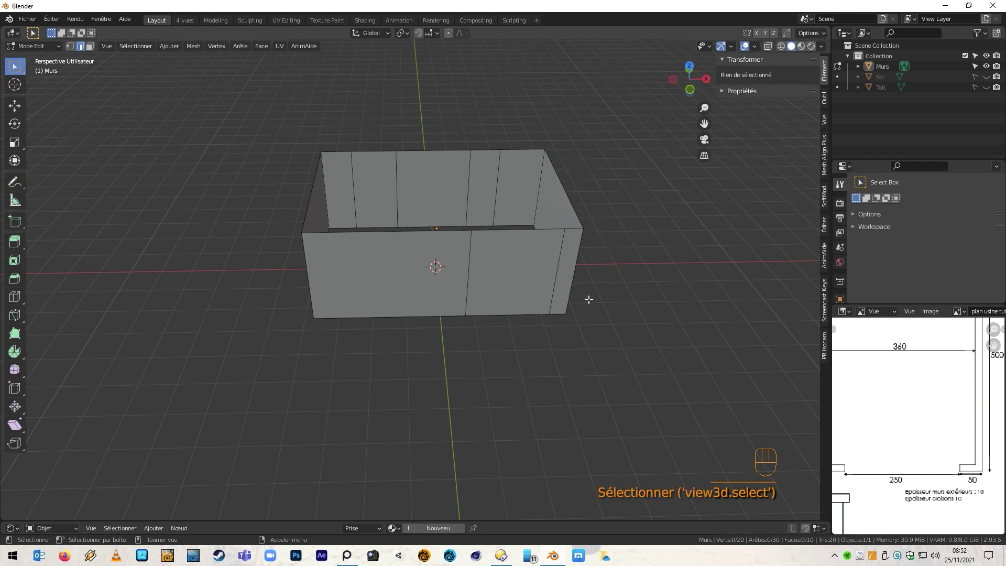
Step: Following the plan, loop cut the front wall's left part vertically, slide the cut onto the left corner and move it 0.5 m along X
middle_click_drag(919, 427, 974, 397)
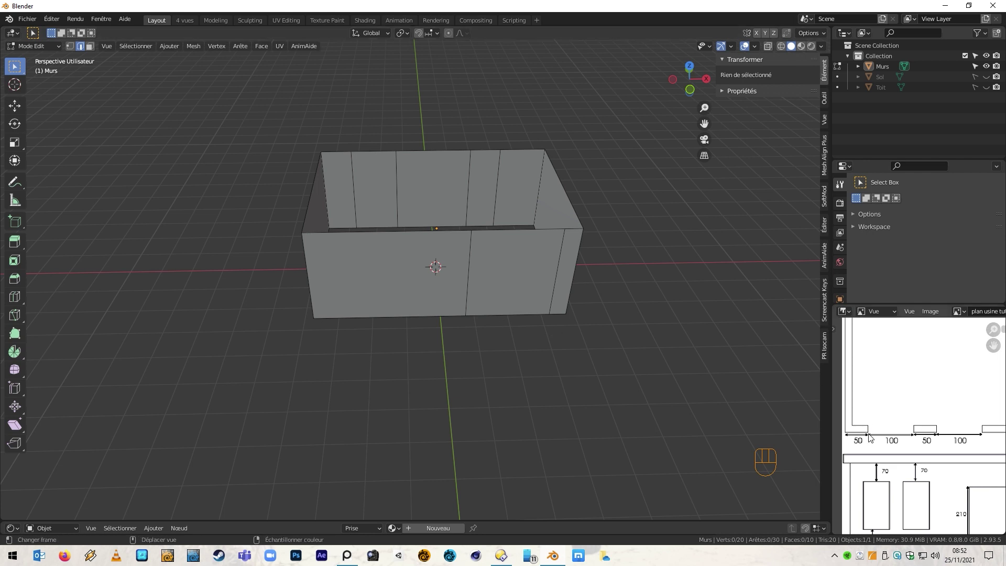
key("ctrl+r")
left_click_drag(378, 266, 281, 267)
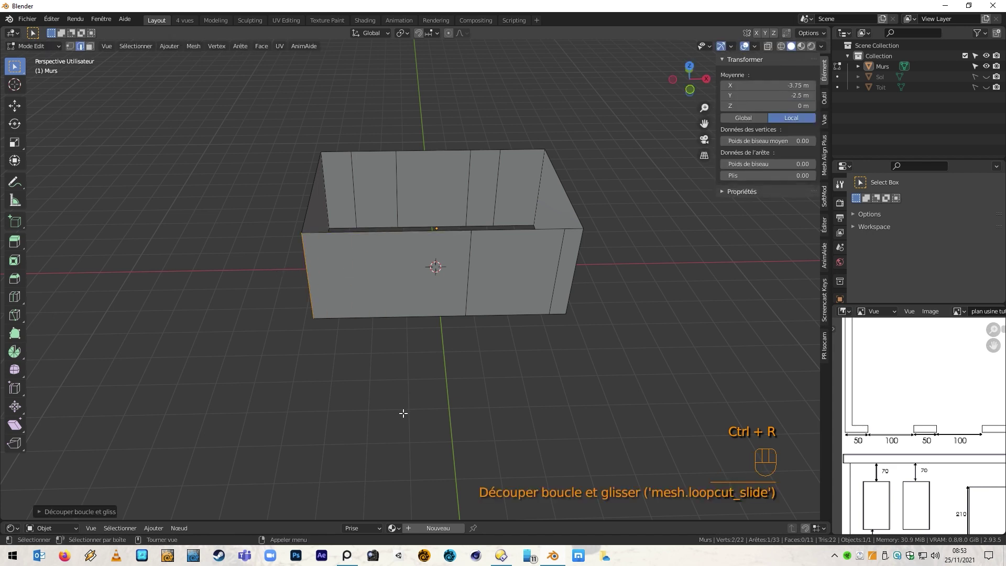
key("g")
key("x")
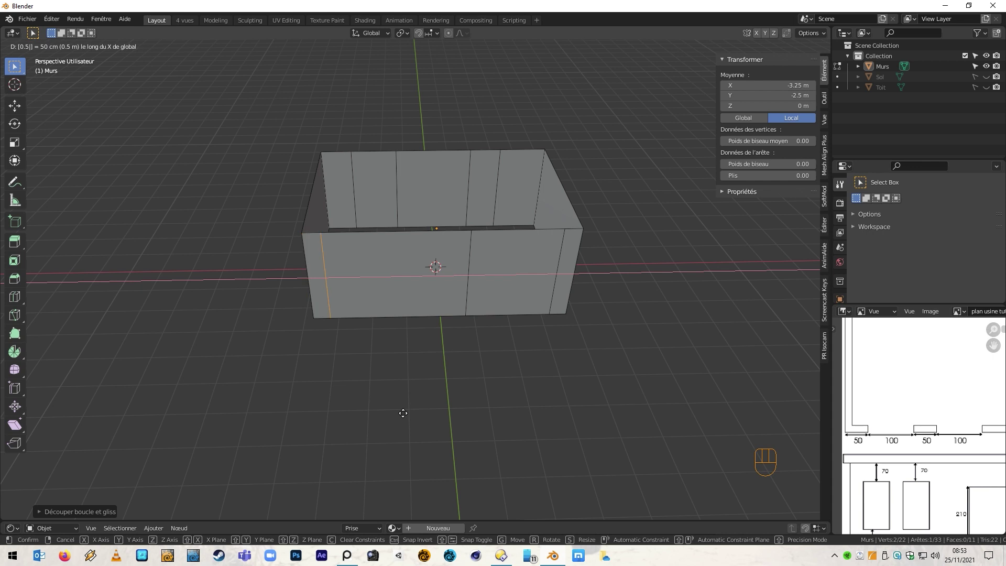
left_click(403, 413)
left_click(403, 413)
left_click(403, 413, "ctrl")
Step: Add a vertical loop cut to the front wall, slide it onto the cut near the left corner and move it 1 m along X
key("ctrl+r")
left_click(406, 243)
left_click(296, 255)
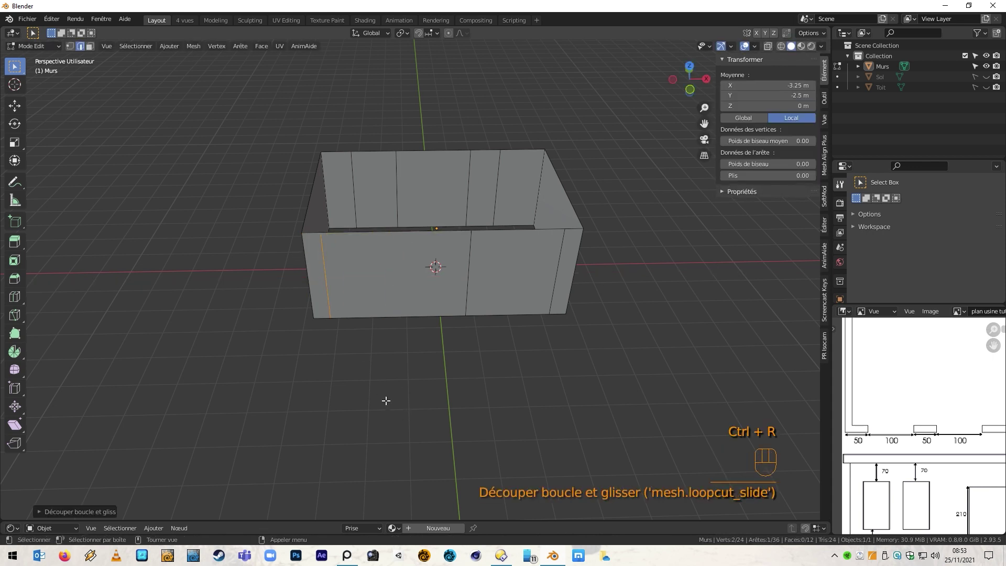
key("g")
left_click(386, 400, "ctrl")
Step: Loop cut the front wall's middle part vertically, slide the cut onto the first window's right edge and move it 0.5 m along X
key("ctrl+r")
left_click(414, 245)
left_click(401, 245)
type("gx0.5")
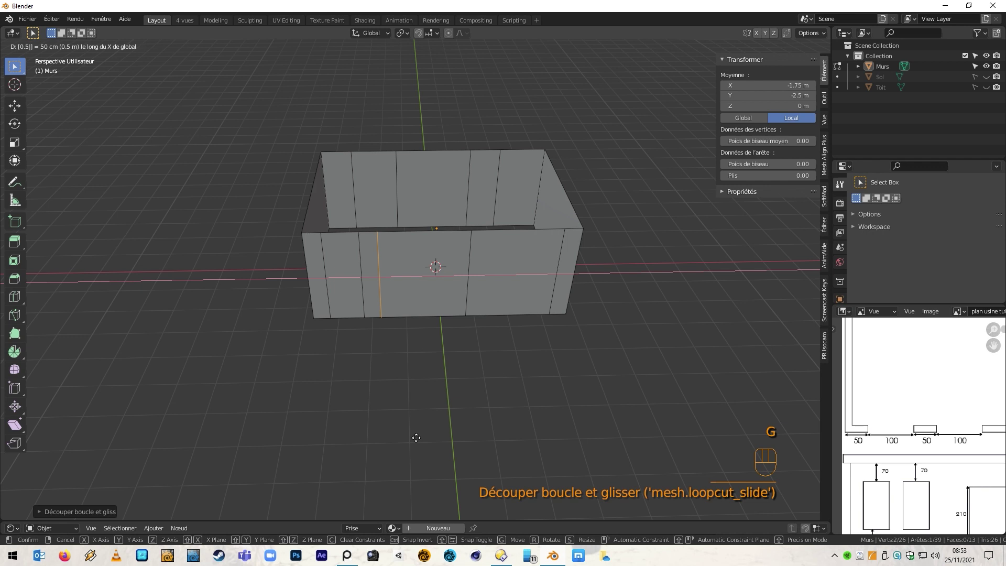
left_click(416, 438)
Step: Add another vertical loop cut for the second window, slide it onto that window's left edge, move it 1 m along X and clear the selection
key("ctrl+r")
left_click(425, 242)
left_click(339, 248)
type("gx")
type("1")
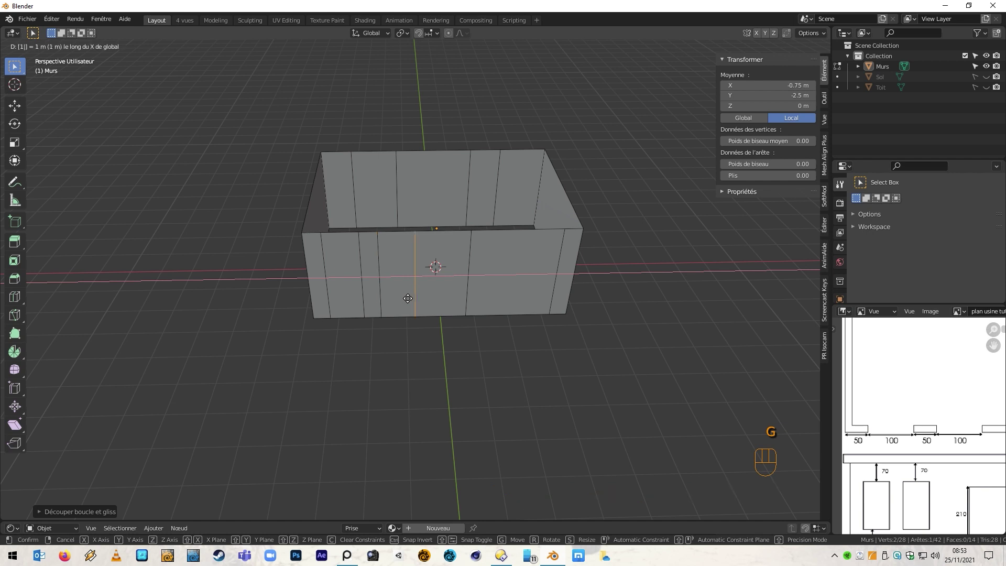
left_click(408, 299)
left_click(481, 390)
Step: Check the three opening faces in the front wall by selecting each in face mode, and clear the selection
middle_click_drag(477, 374, 370, 287)
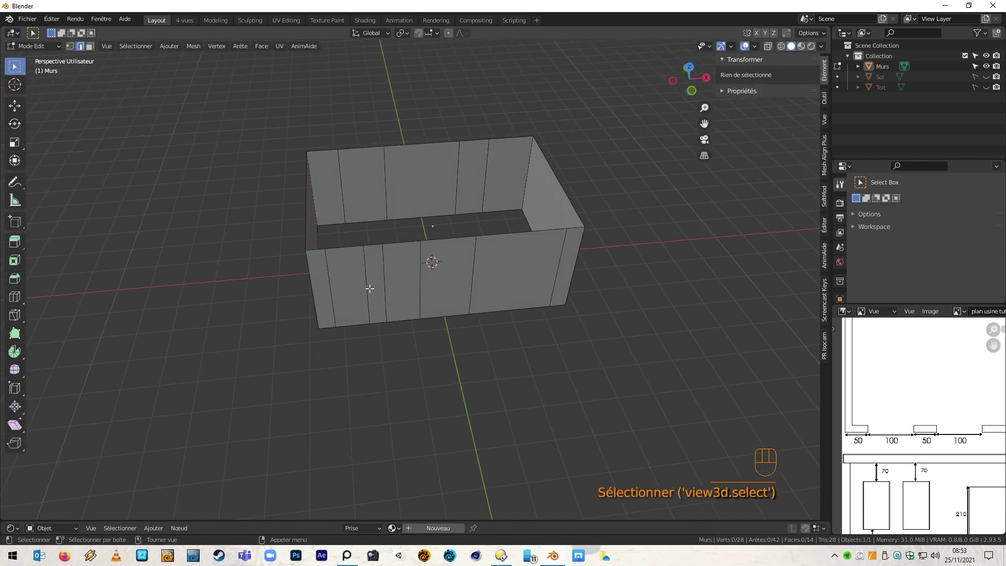
key("3")
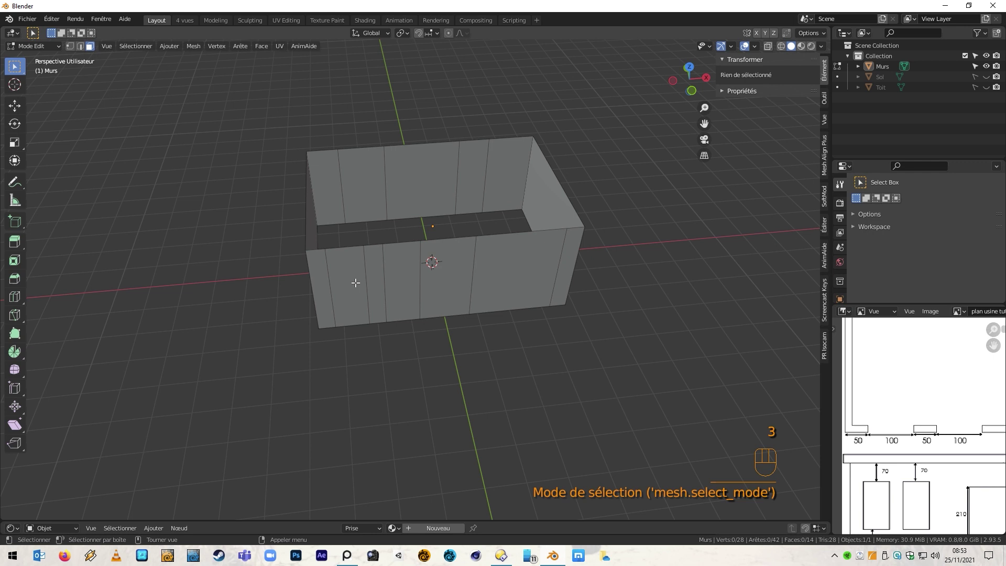
left_click(355, 283)
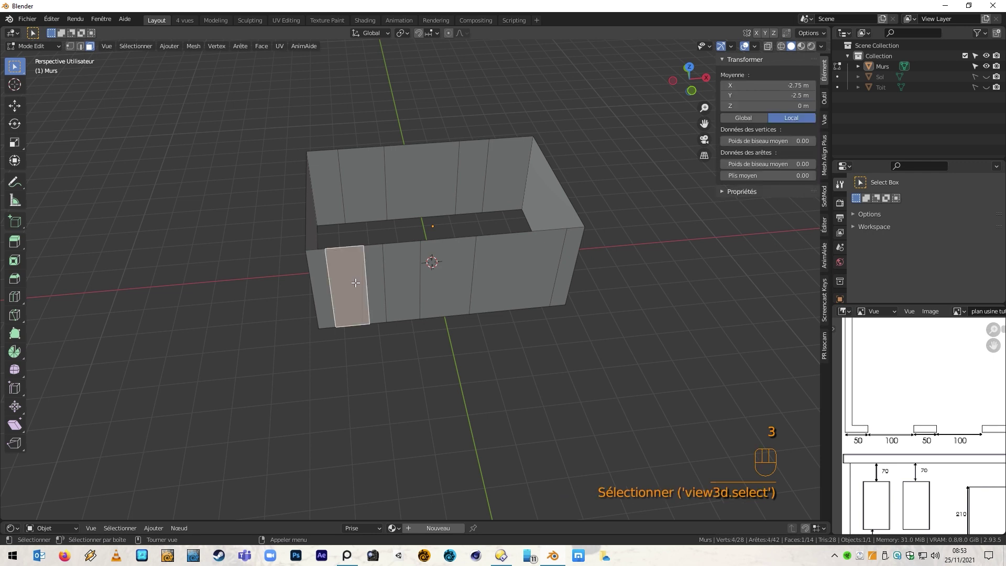
left_click(395, 279)
left_click(521, 281)
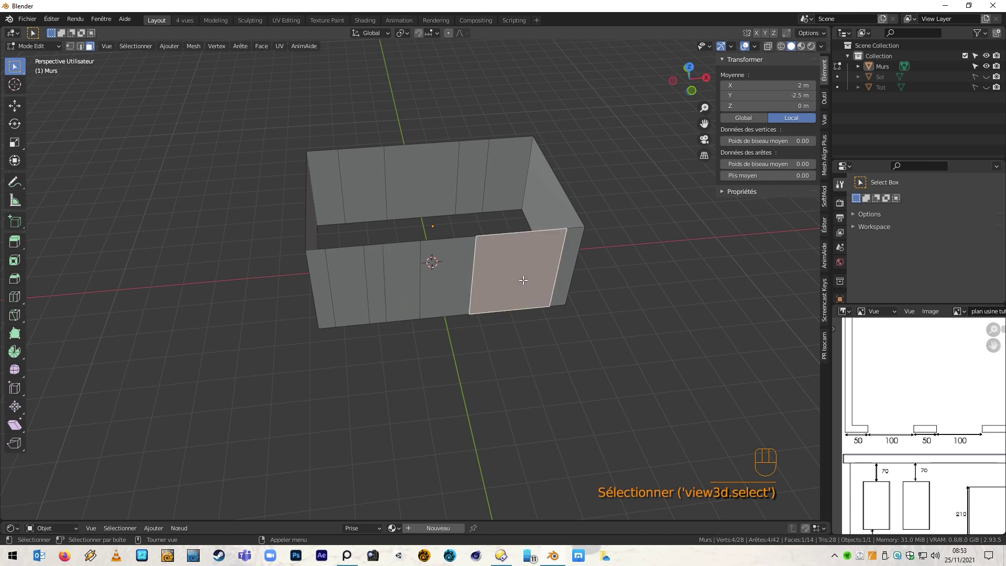
left_click(543, 355)
Step: Consult the front elevation on the reference board, loop cut all the walls horizontally and slide the cut up onto their top edge
key("alt+Tab")
middle_click_drag(412, 278, 417, 282)
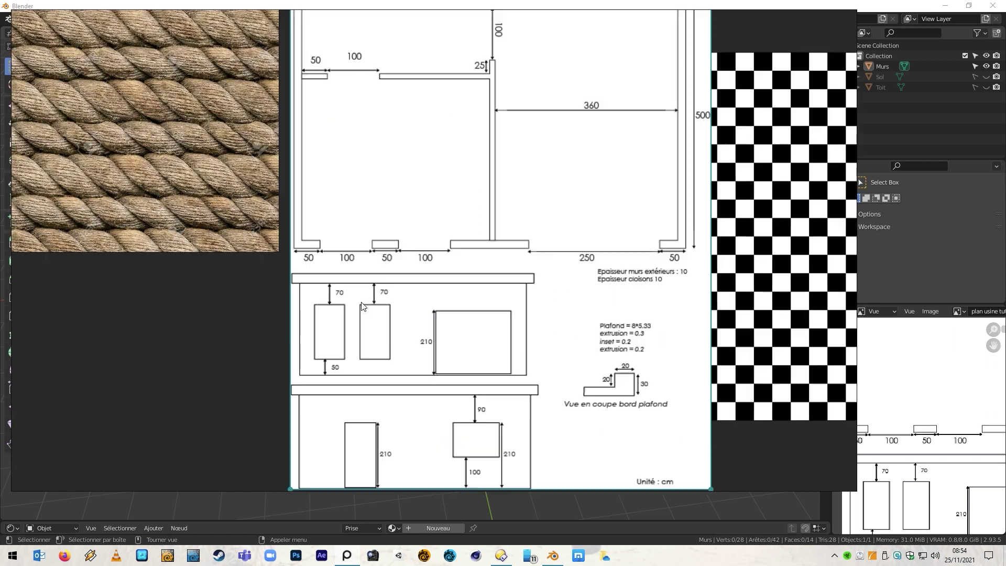
scroll(363, 306, "up", 5)
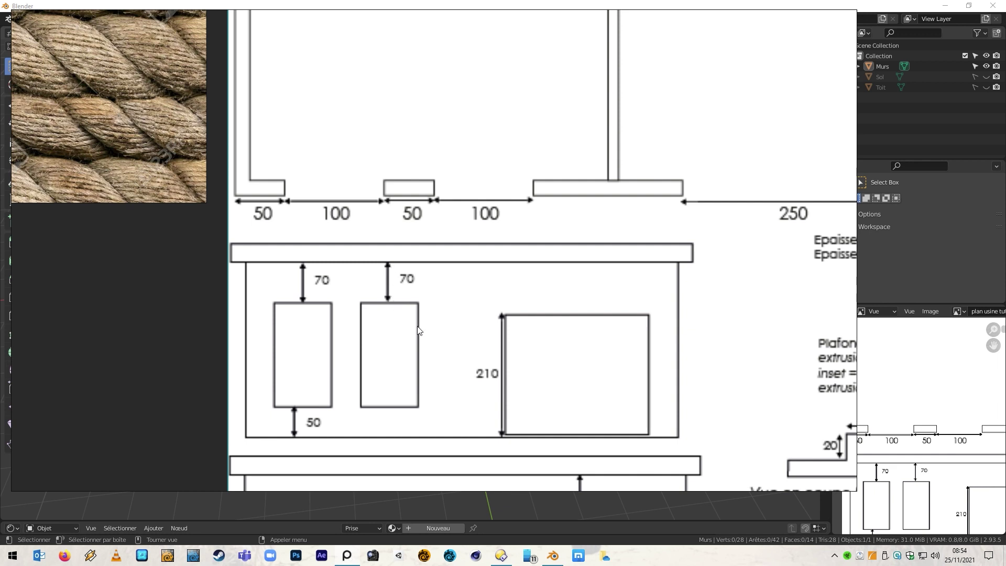
key("alt+Tab")
key("ctrl+r")
left_click(453, 281)
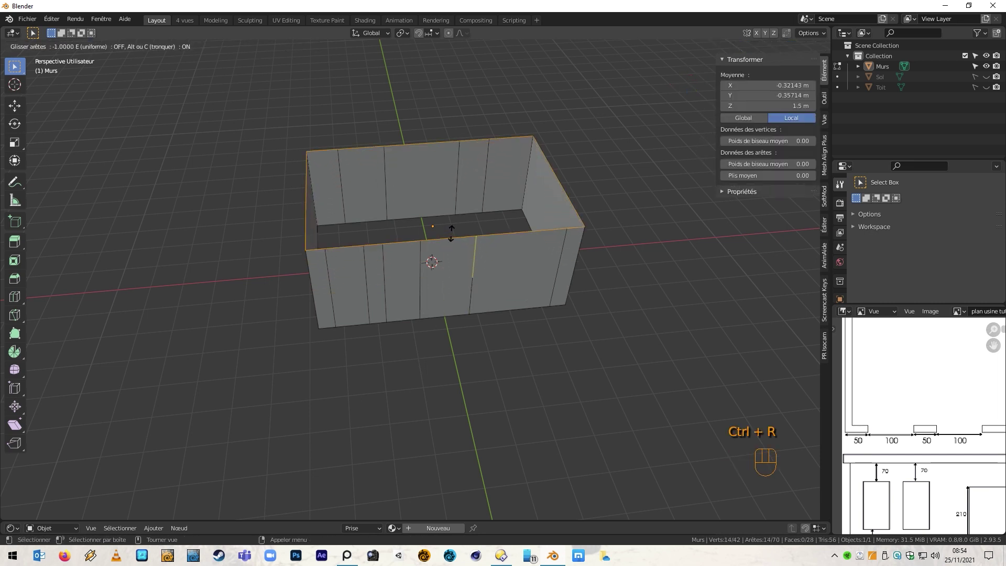
left_click(478, 254)
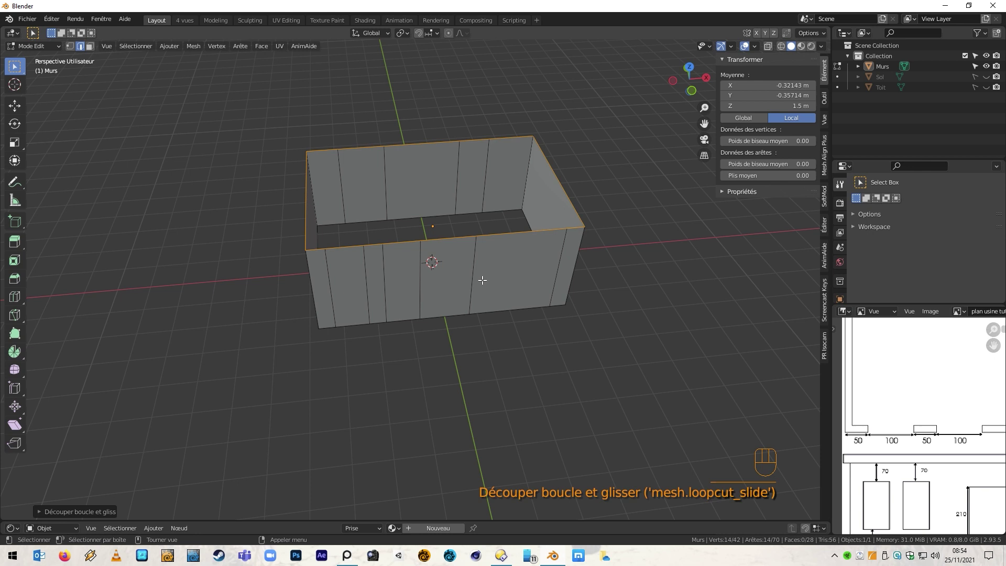
key("g")
type("z")
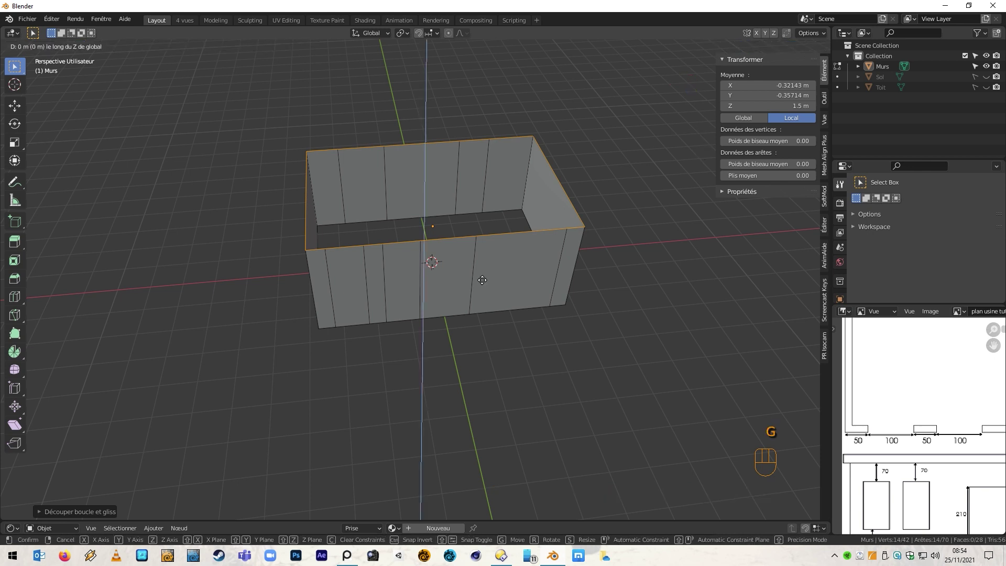
type("0.7")
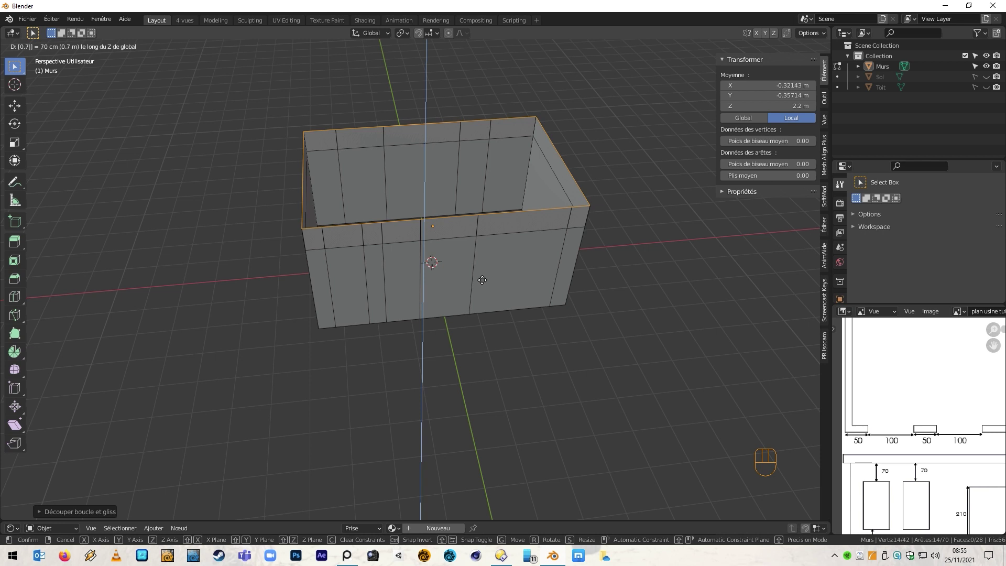
key("Escape")
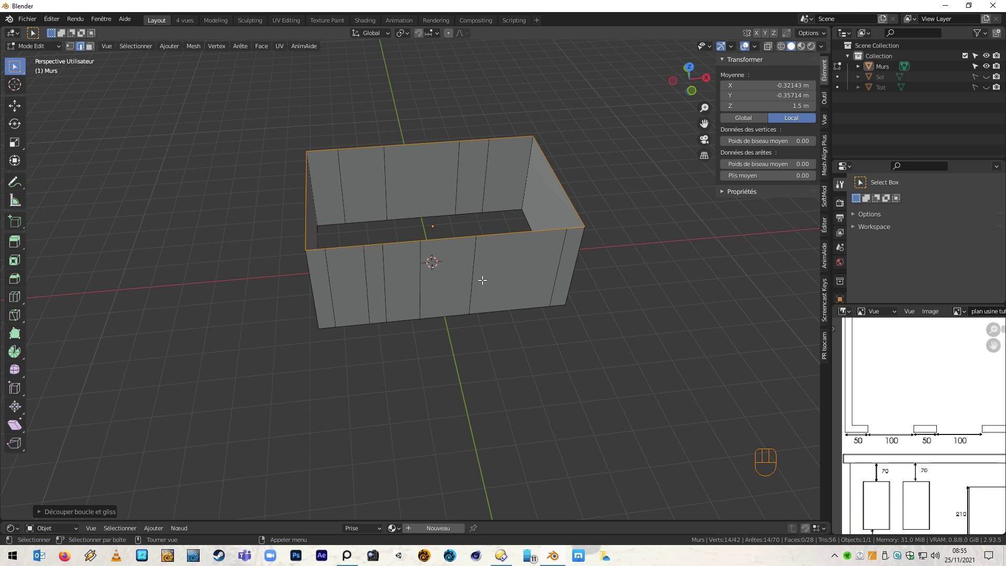
Step: Move the horizontal loop at the top of the walls -0.7 m along Z
key("g")
type("z-0.7")
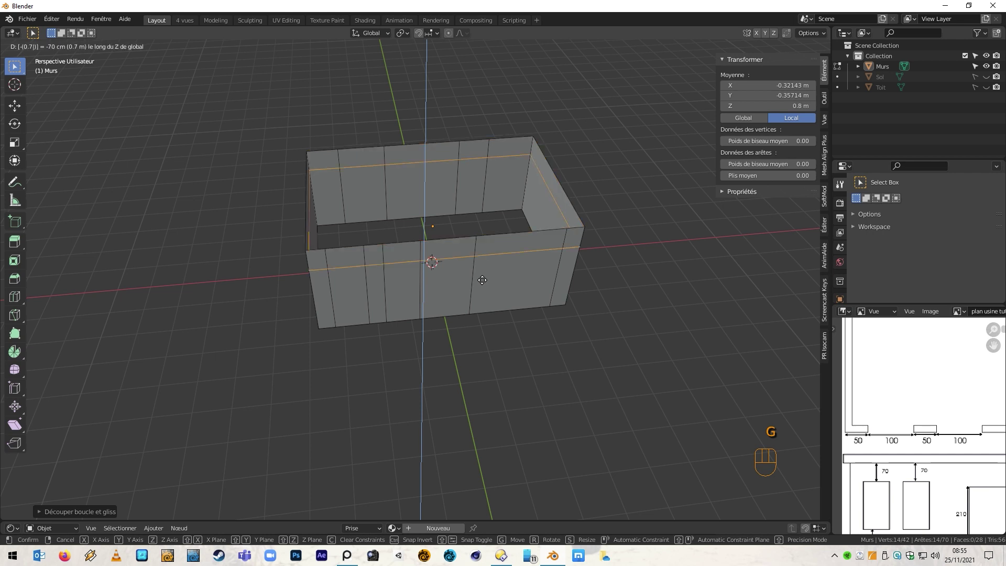
key("Return")
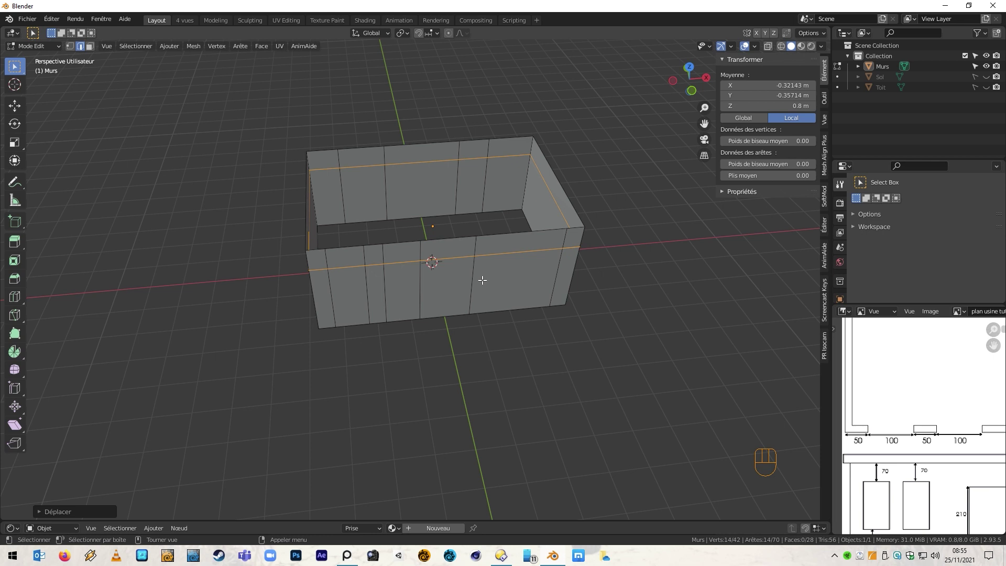
Step: In vertex mode, select the whole wall mesh, merge its vertices by distance and clear the selection
key("1")
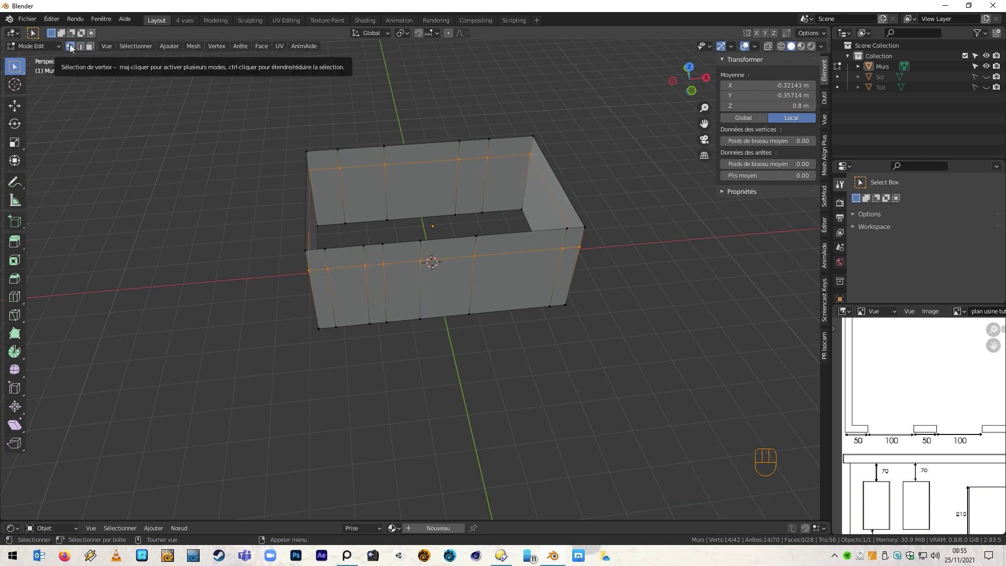
key("a")
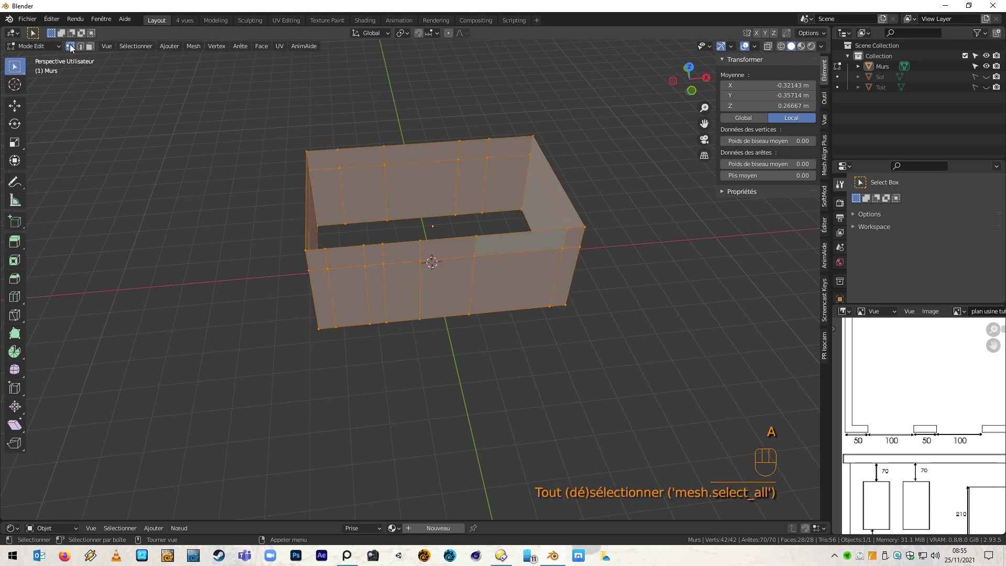
key("m")
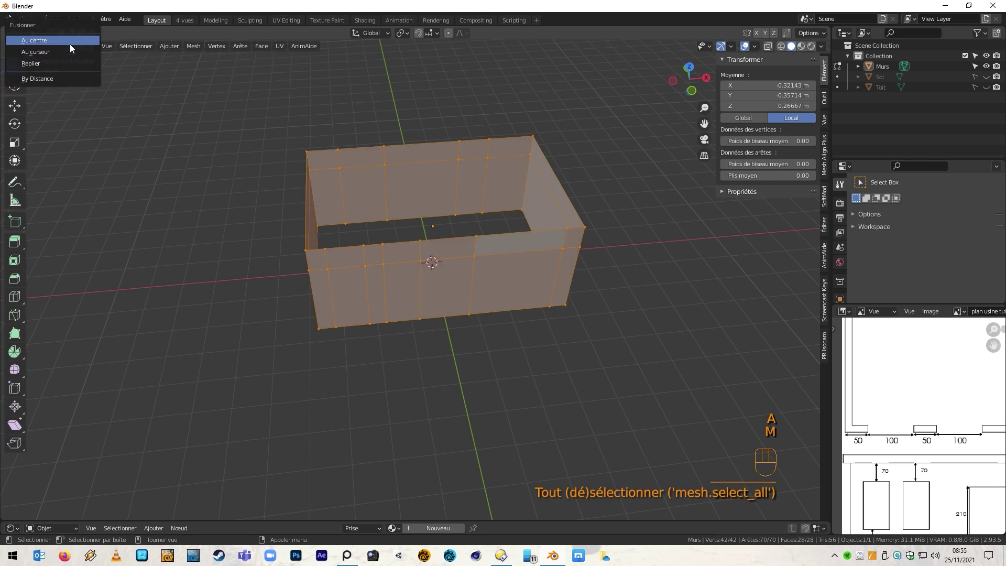
left_click(61, 78)
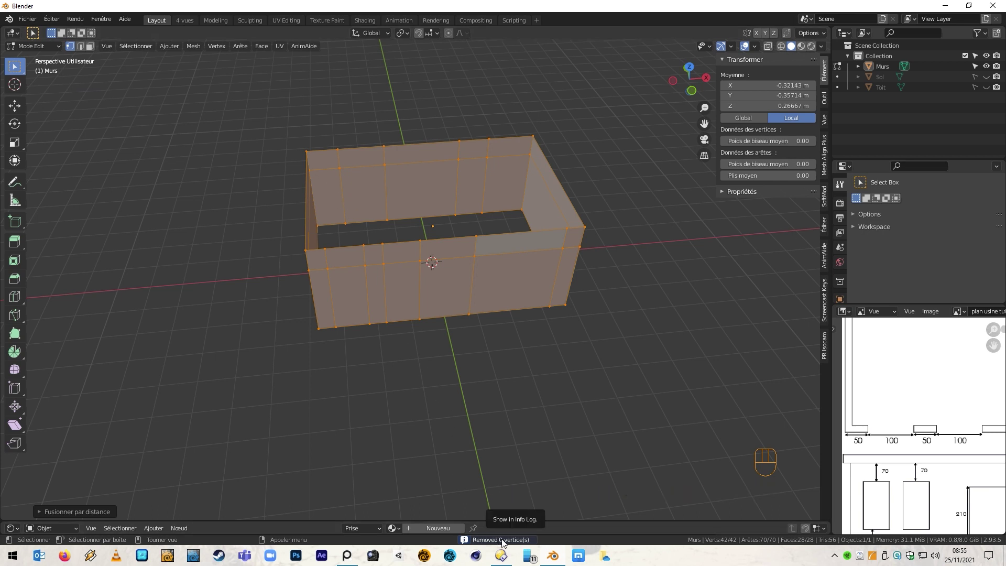
left_click(404, 435)
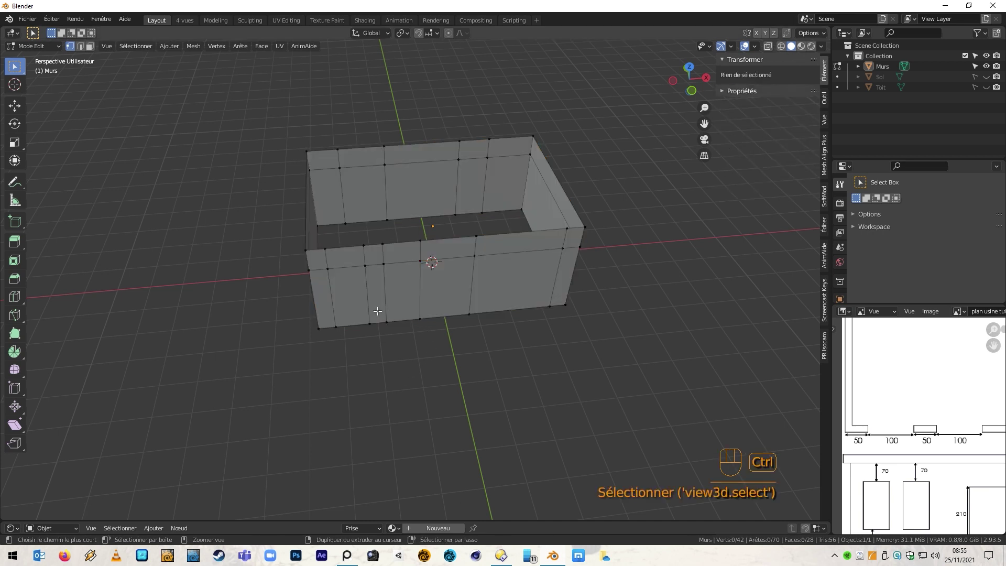
Step: Loop cut the lower band of the walls horizontally, slide the cut up onto the existing horizontal loop and clear the selection
key("ctrl+r")
left_click_drag(317, 305, 312, 270)
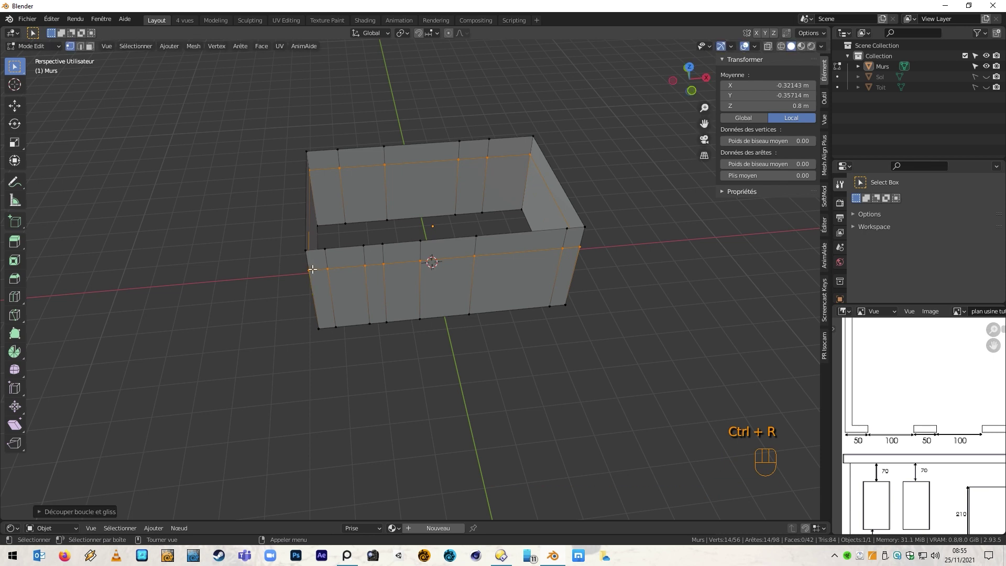
left_click(371, 364)
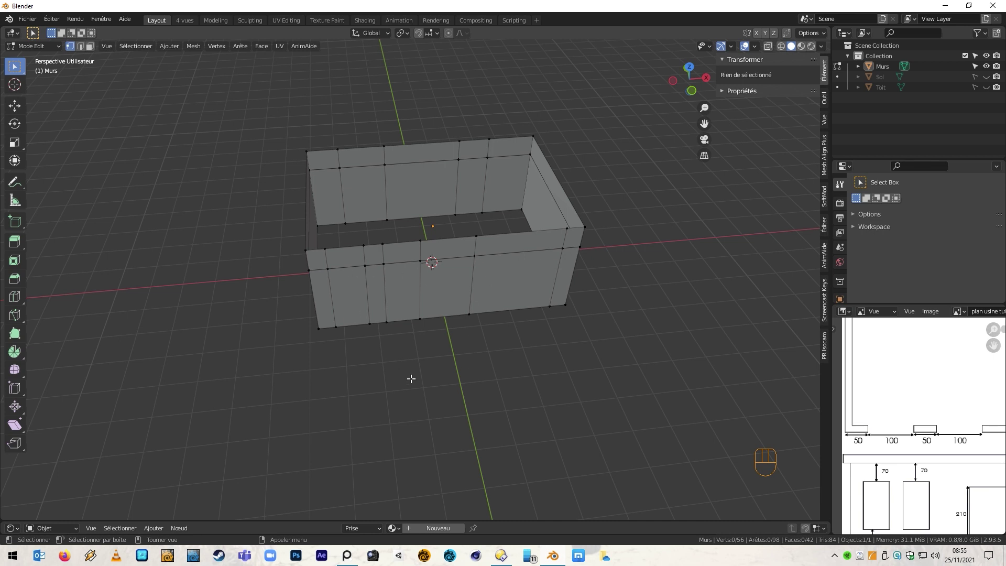
Step: Remove the overlapping duplicate loop by merging all the wall vertices by distance, and clear the selection
key("1")
key("a")
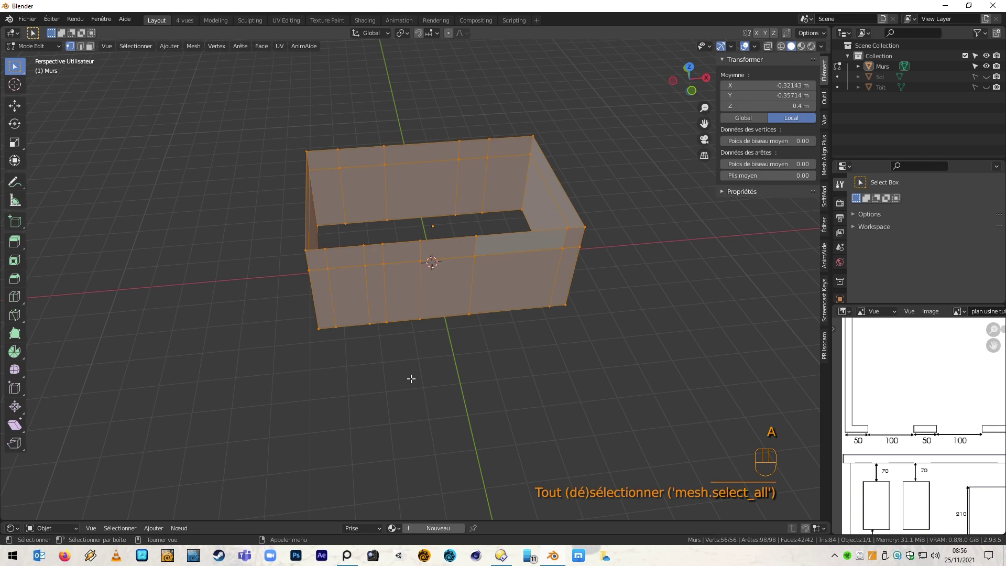
key("m")
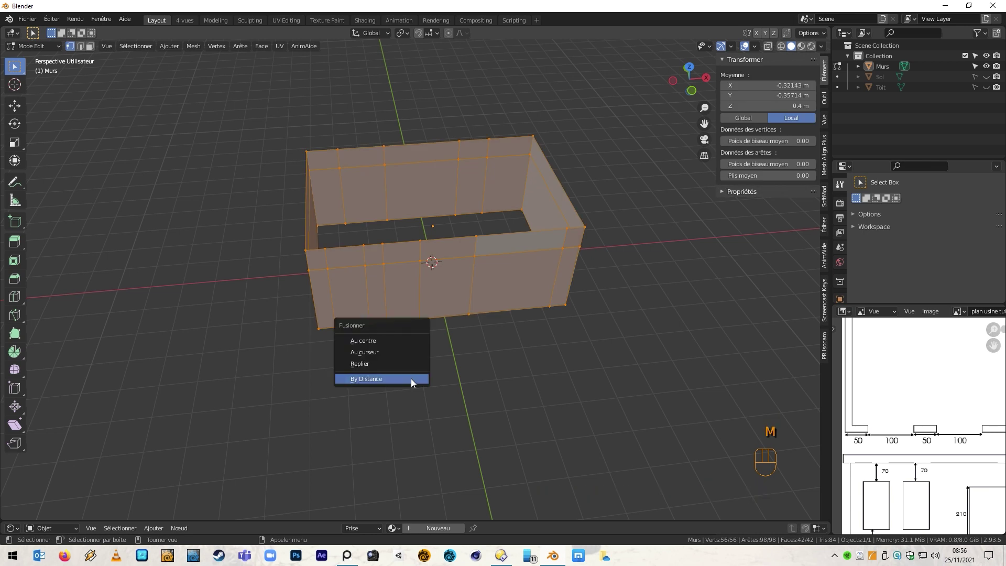
left_click(411, 378)
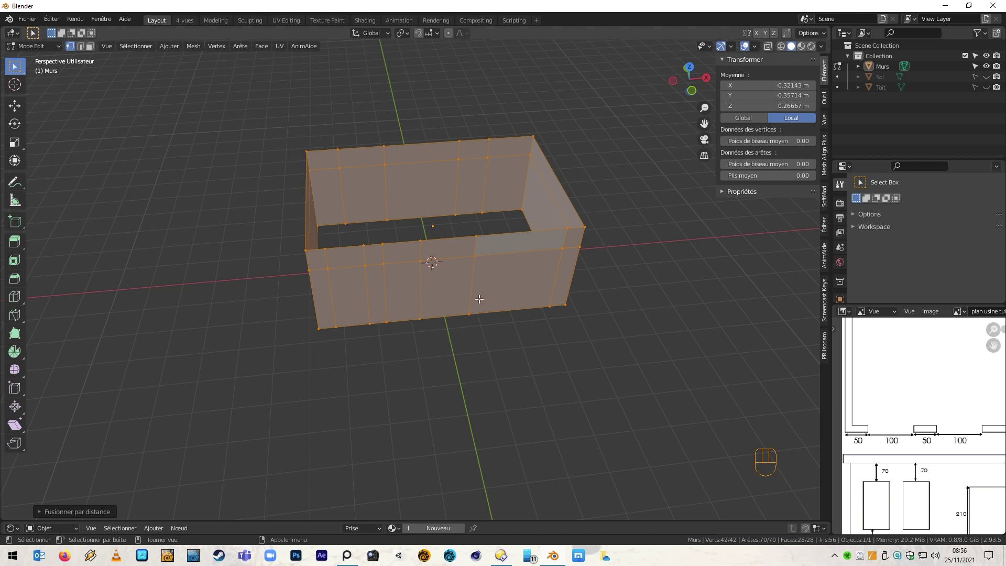
left_click(491, 351)
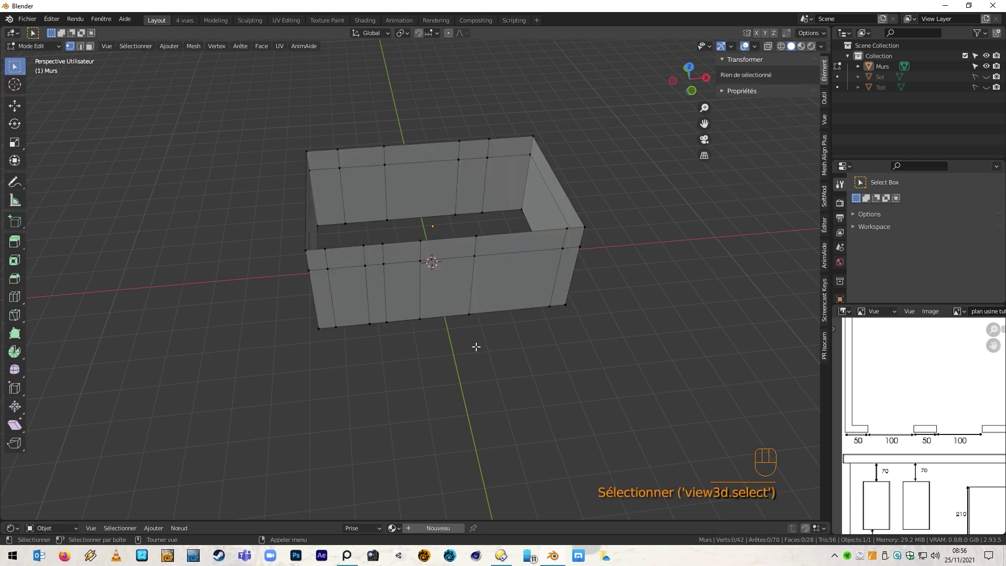
Step: Following the front elevation, loop cut the walls' lower band horizontally, slide the cut onto the bottom edge and move it 2.1 m along Z
key("alt+Tab")
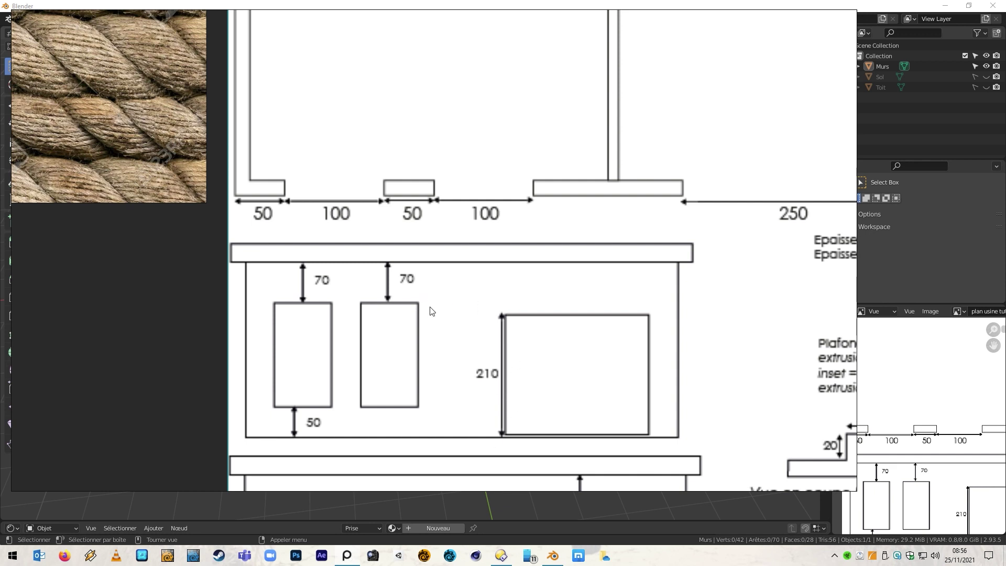
key("alt+Tab")
key("ctrl+r")
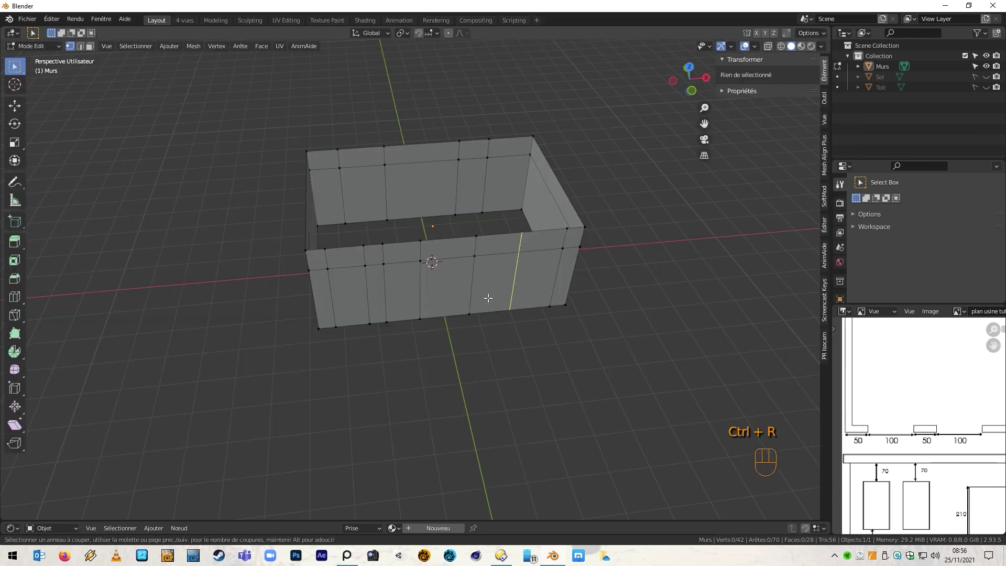
left_click(550, 287)
left_click(557, 317)
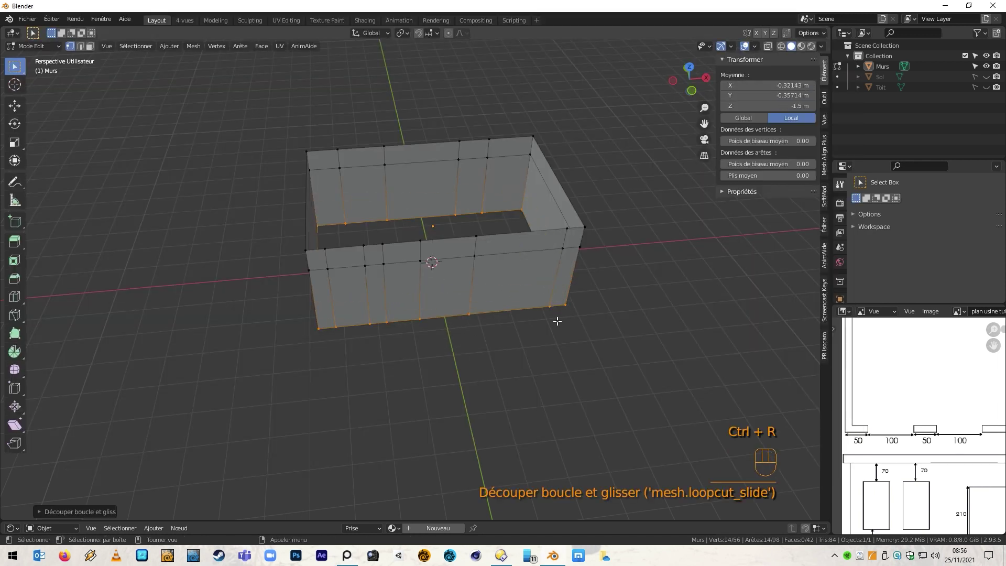
type("g")
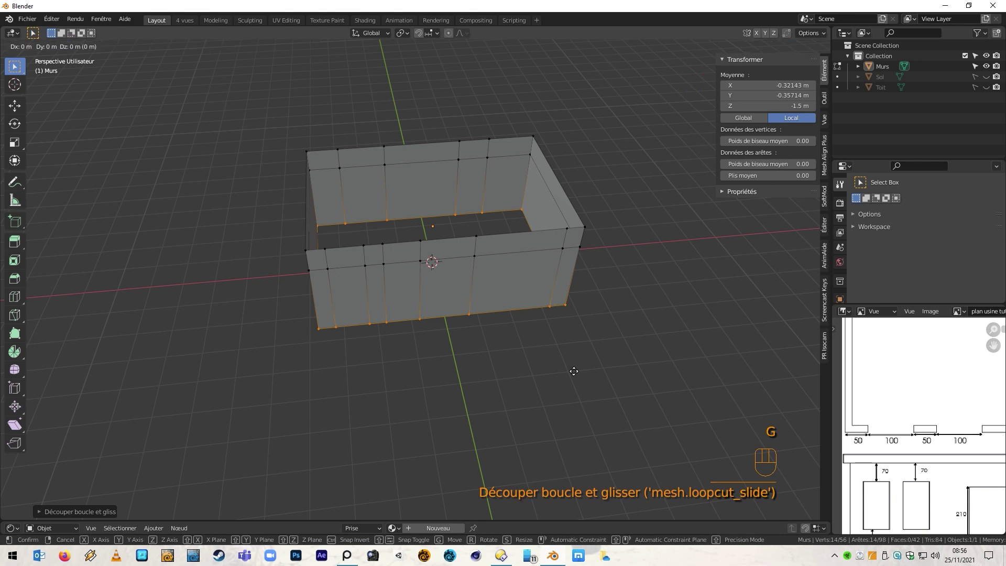
type("z2.1")
key("Return")
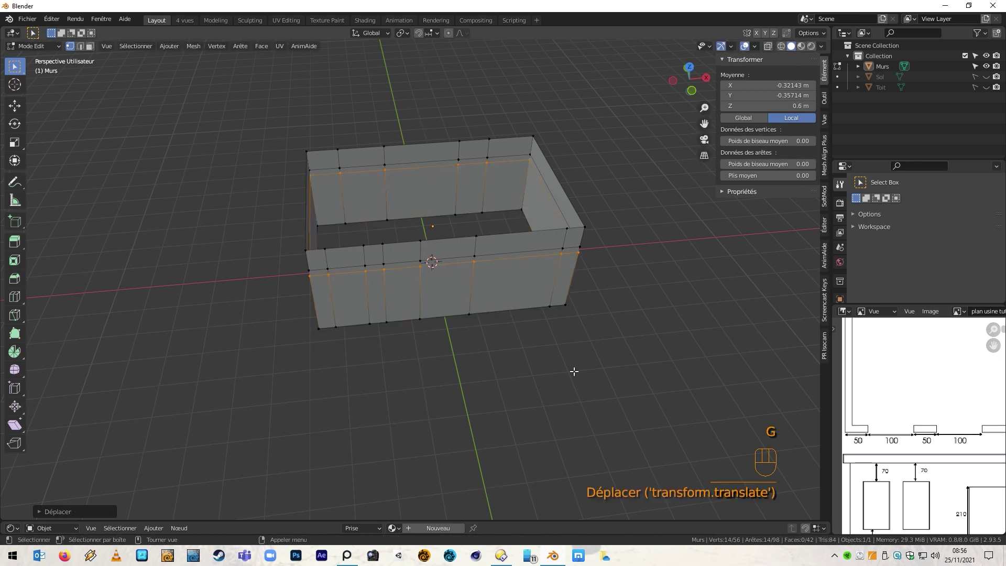
left_click(574, 362)
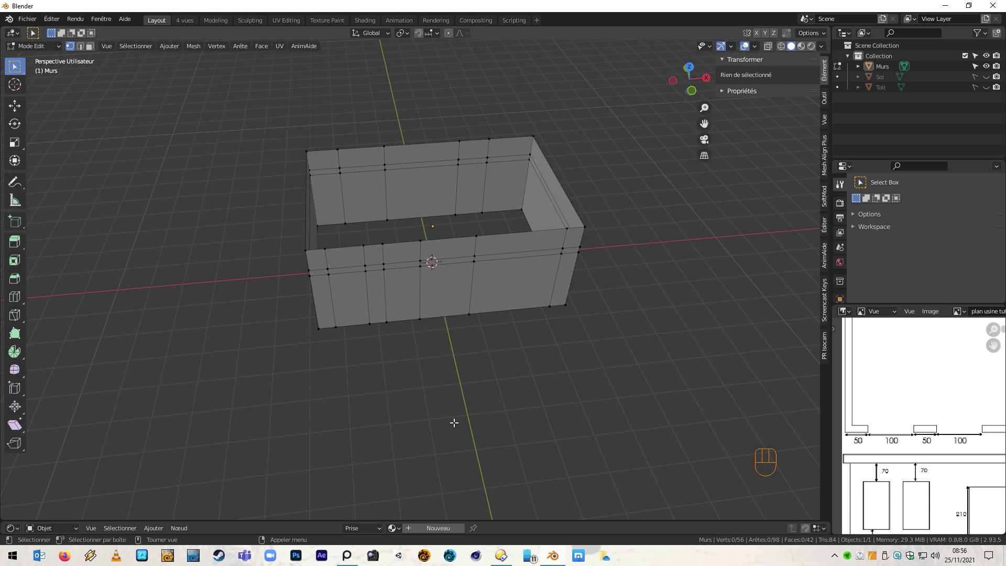
Step: Following the rear elevation, loop cut the walls' lower band horizontally, slide the cut onto the bottom edge, move it 1 m along Z and deselect
key("alt+Tab")
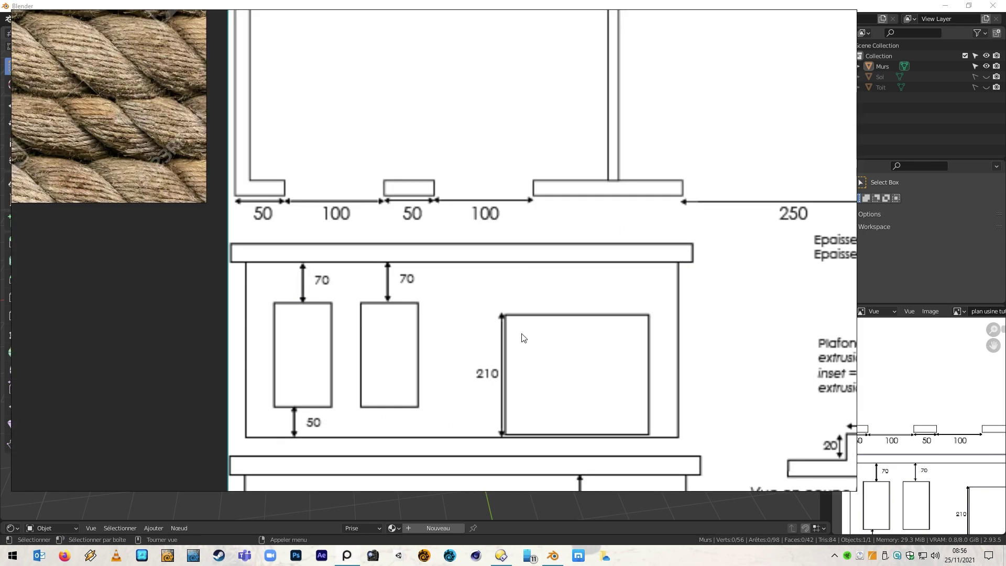
scroll(524, 337, "down", 2)
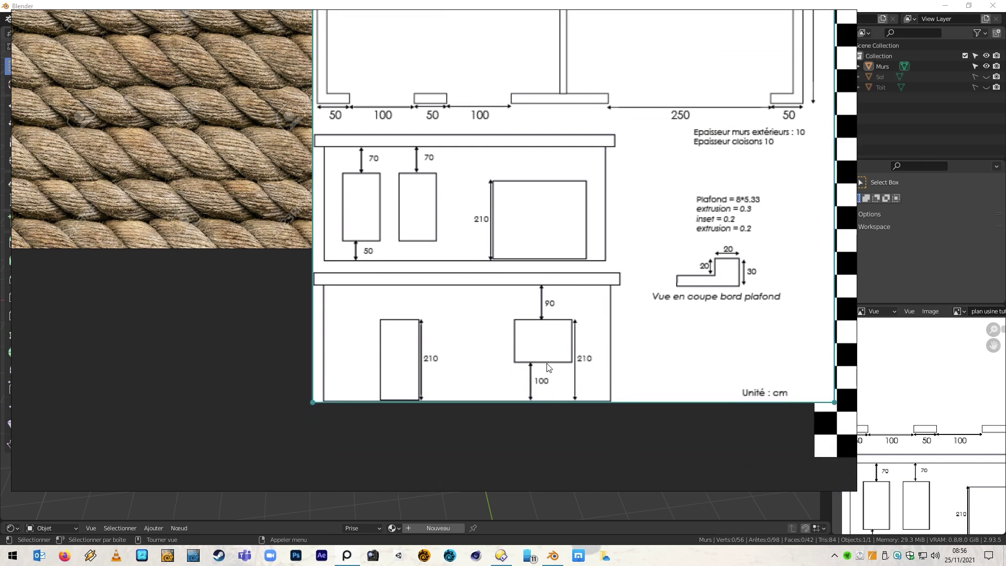
key("alt+Tab")
key("ctrl+r")
left_click(519, 291)
left_click(589, 381)
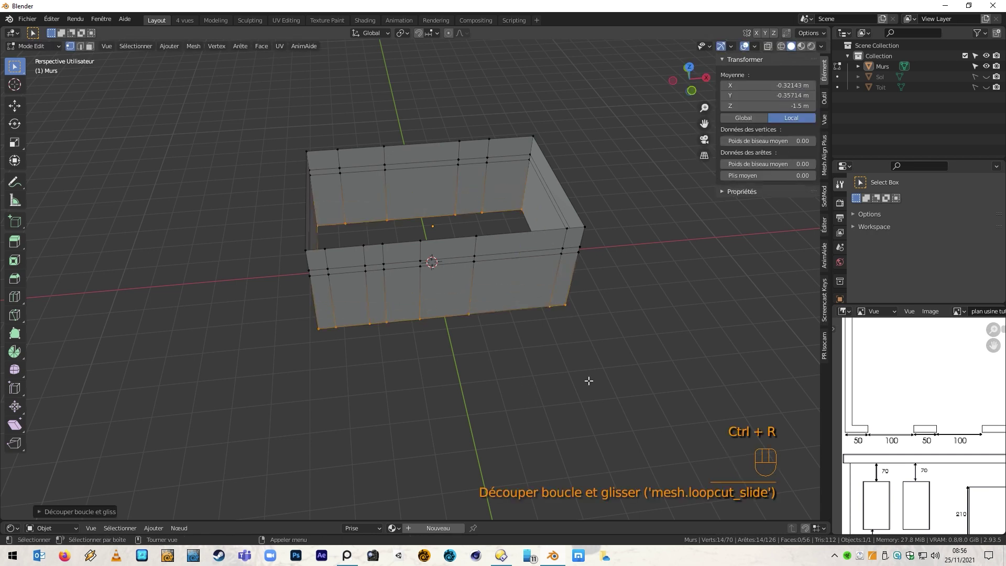
key("g")
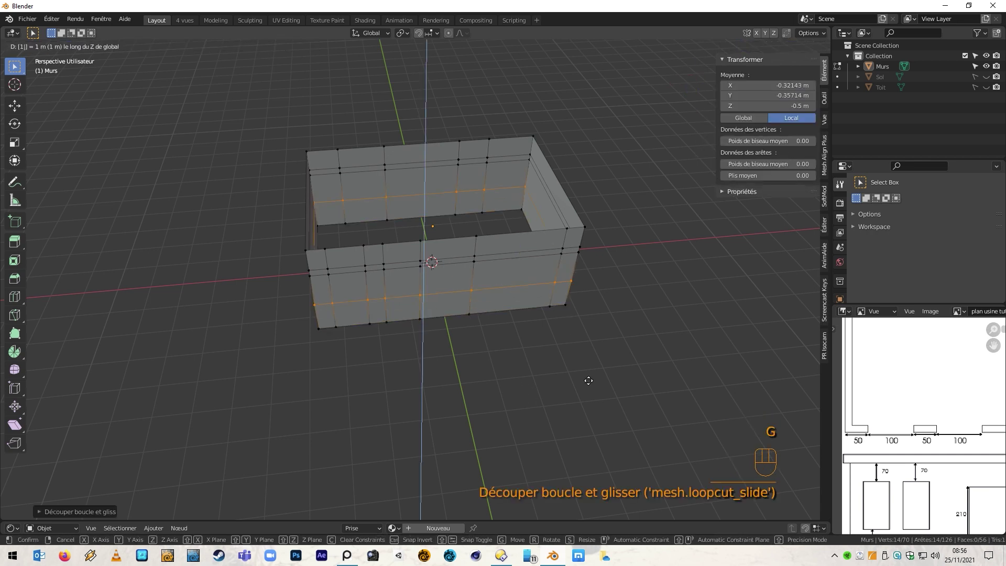
left_click(589, 381)
left_click(589, 380)
key("3")
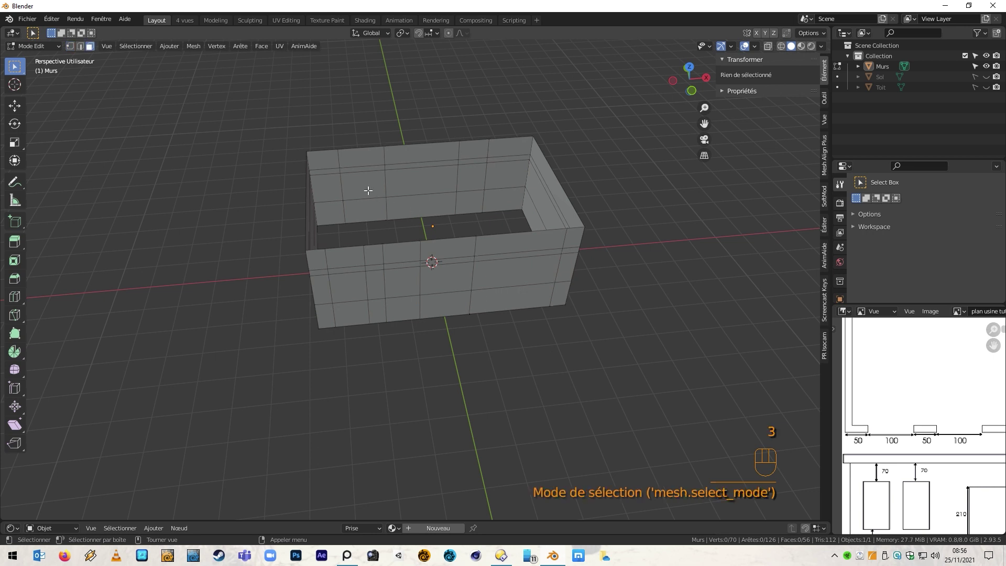
left_click(366, 188)
left_click(444, 406)
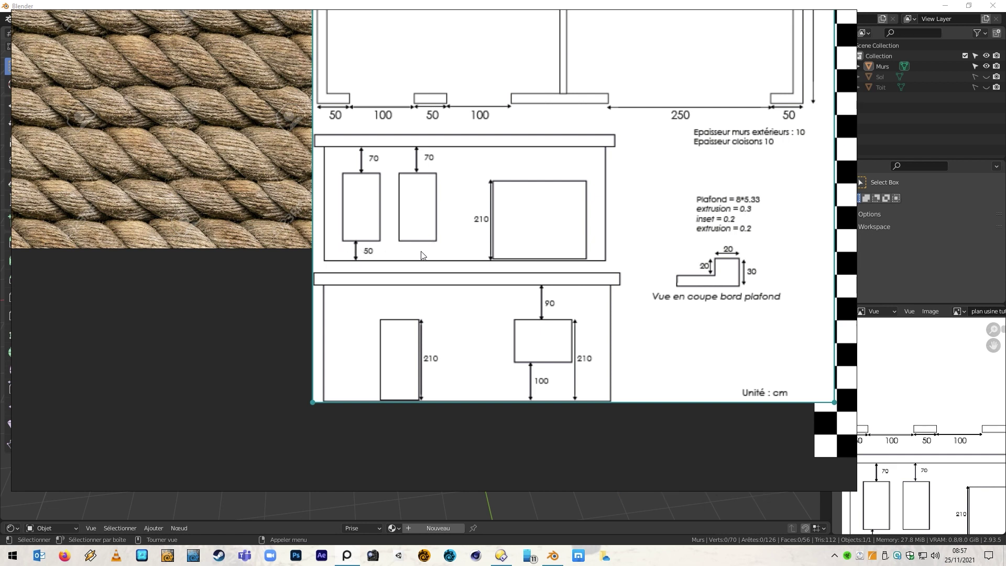
Step: For the front window sills, loop cut the walls' lowest band, slide the cut onto the bottom edge and move it 0.5 m along Z
key("alt+Tab")
key("ctrl+r")
left_click(561, 295)
left_click(570, 325)
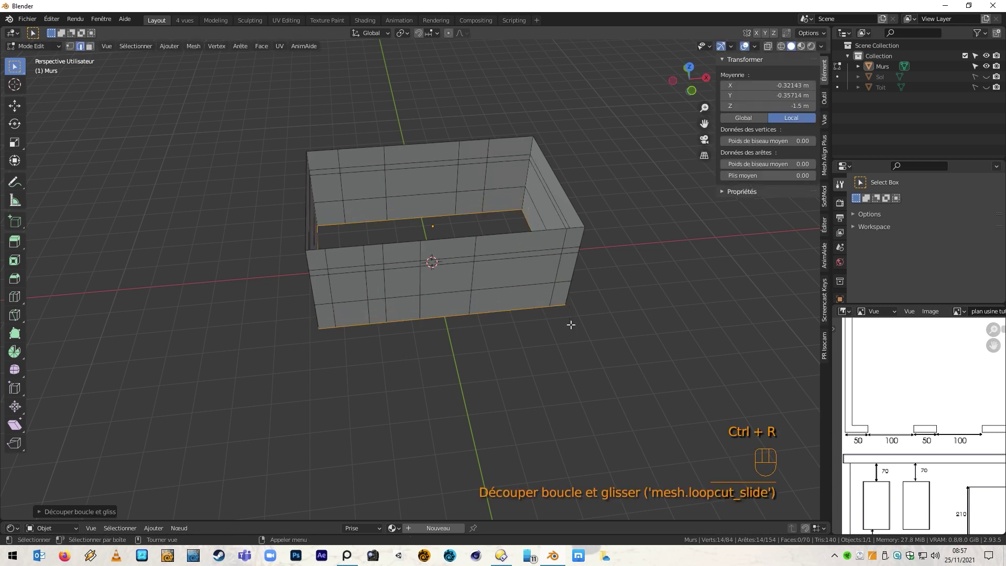
key("g")
type("z")
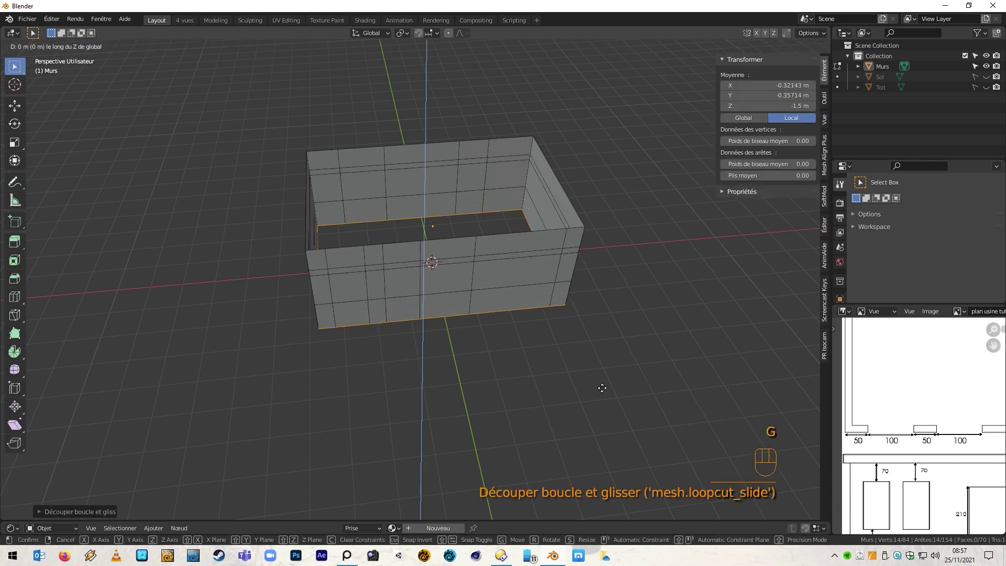
type("0.5")
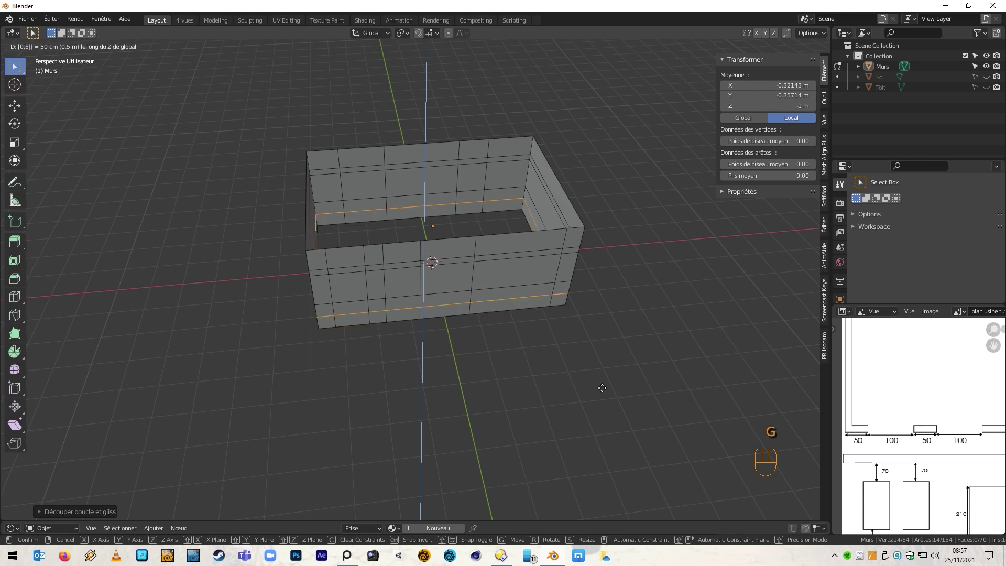
key("Return")
left_click(603, 388)
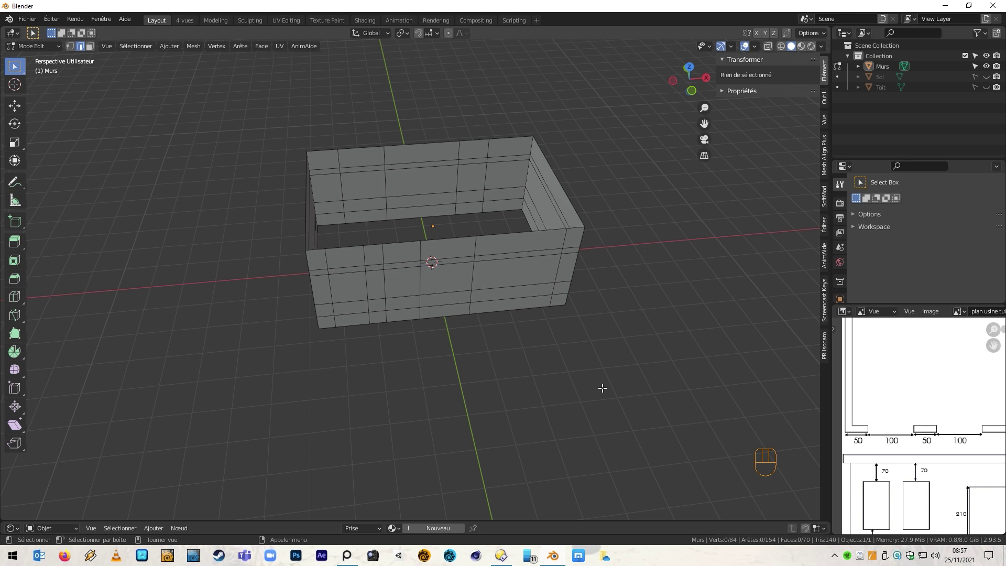
Step: In face mode, select the three stacked faces of the wide front opening below the 210 cm line and delete them
mouse_move(566, 350)
middle_mouse_down()
mouse_move(604, 341)
mouse_move(559, 346)
middle_mouse_up()
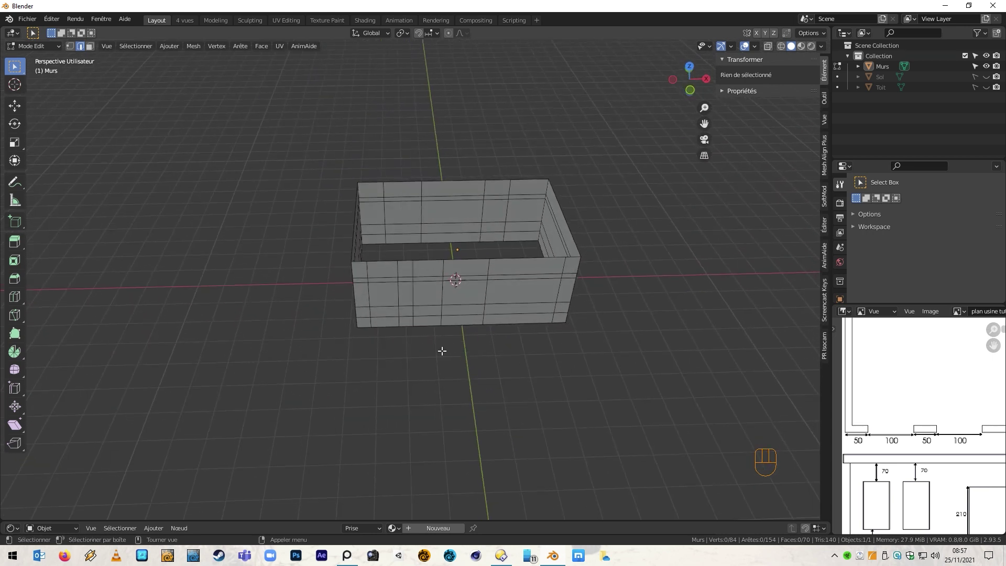
scroll(433, 298, "up", 4)
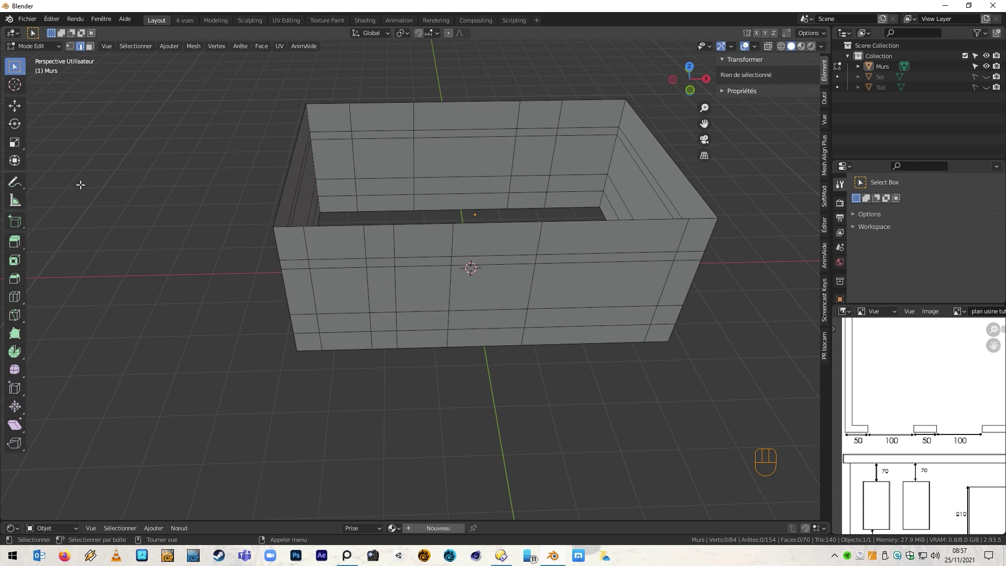
left_click(92, 46)
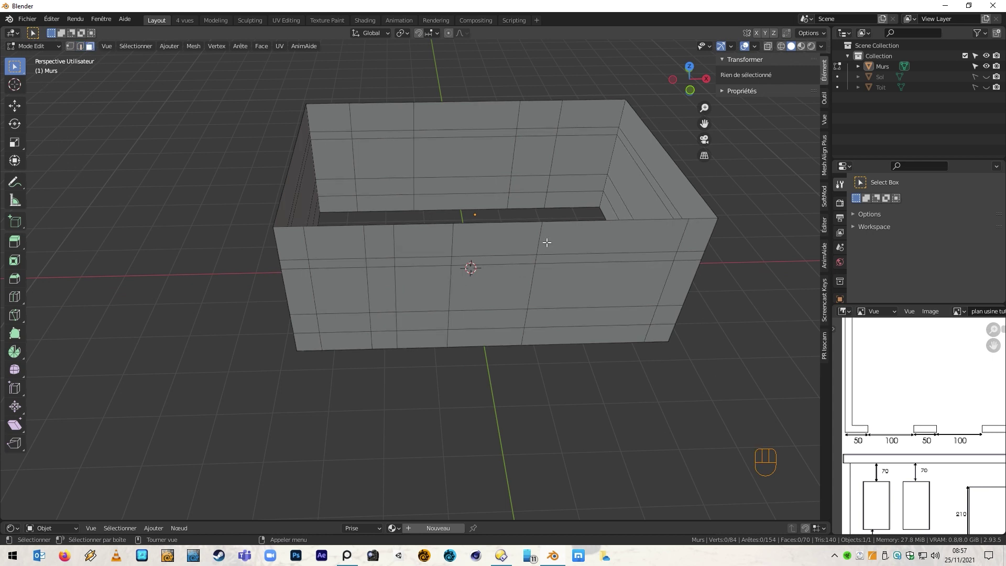
left_click(583, 258)
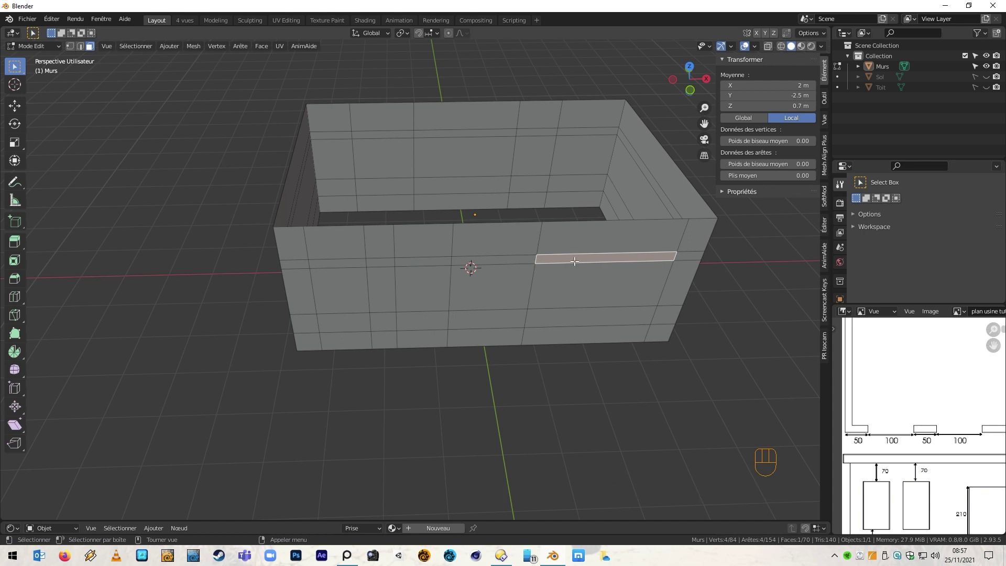
left_click(585, 335)
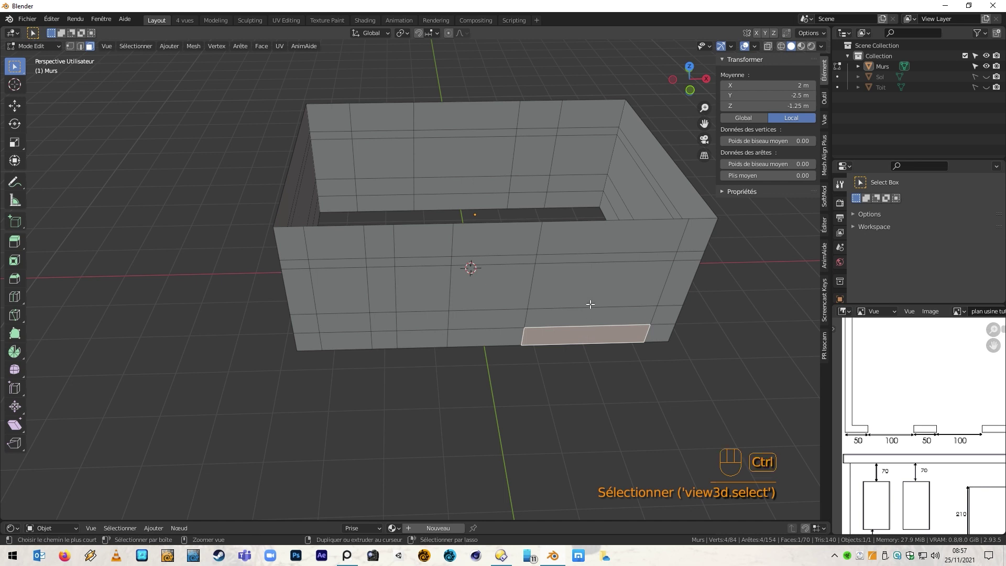
left_click(591, 287, "ctrl")
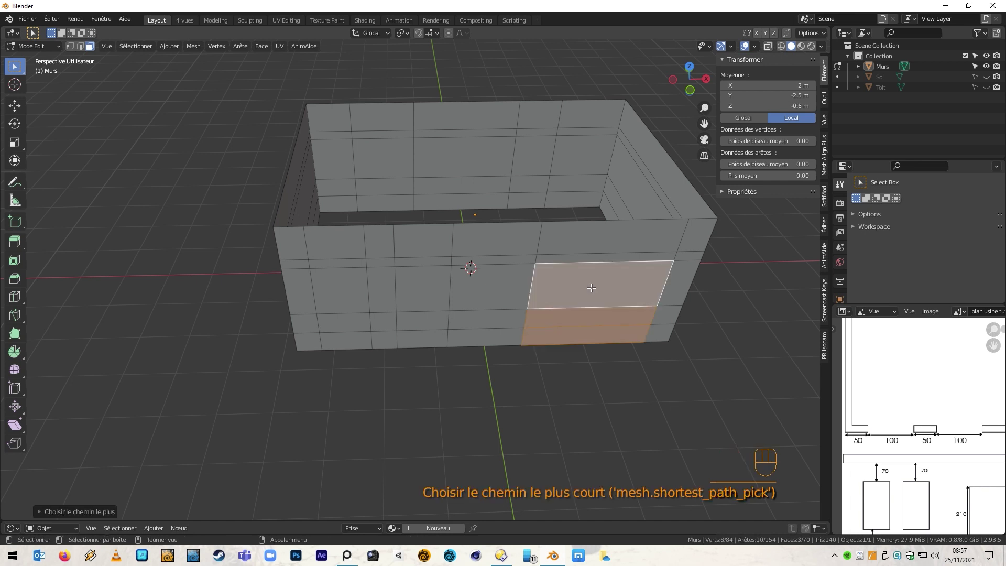
key("Delete")
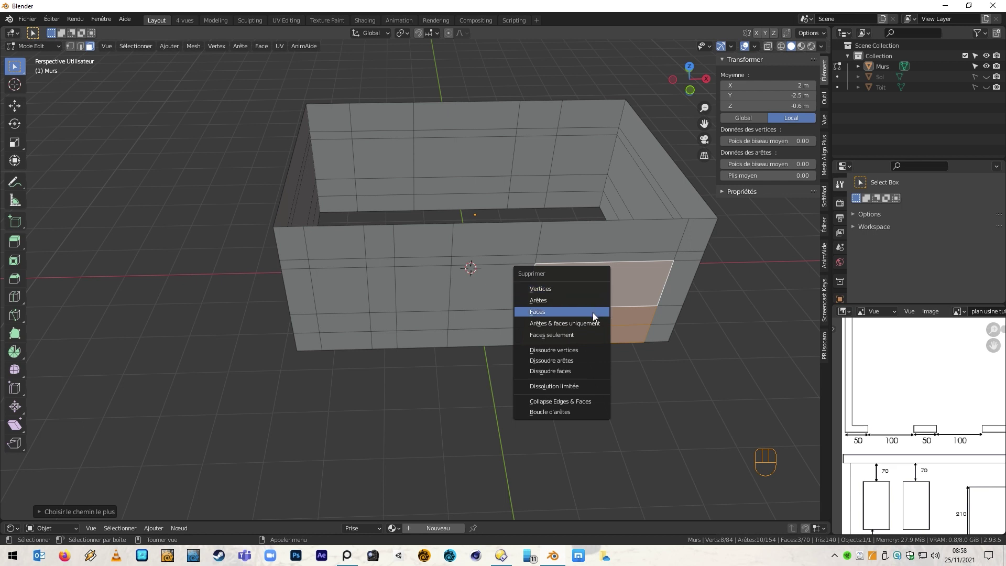
left_click(592, 312)
Step: Open the two front windows by deleting the three stacked faces of each, leaving the sill faces below
scroll(594, 355, "down", 2)
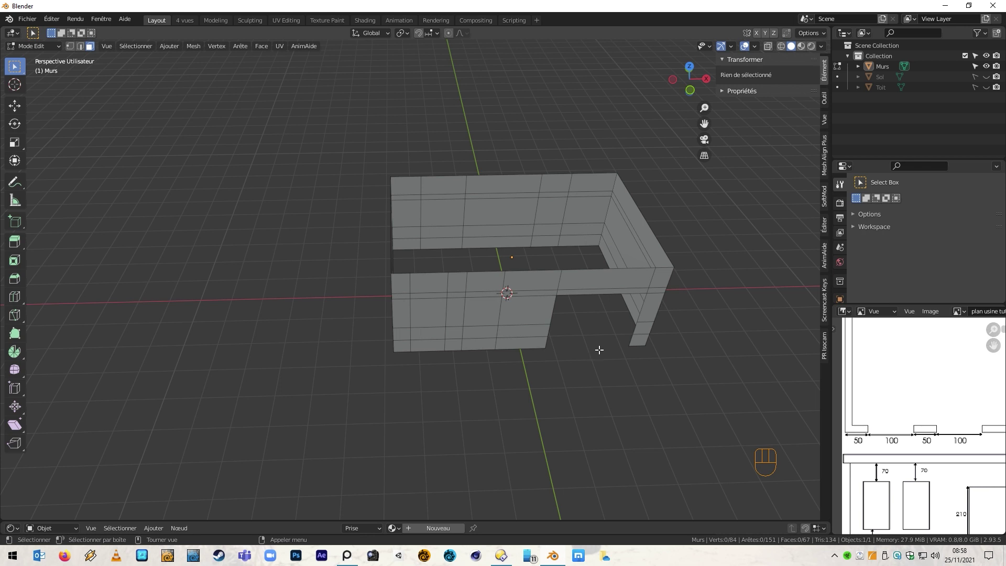
left_click(429, 295)
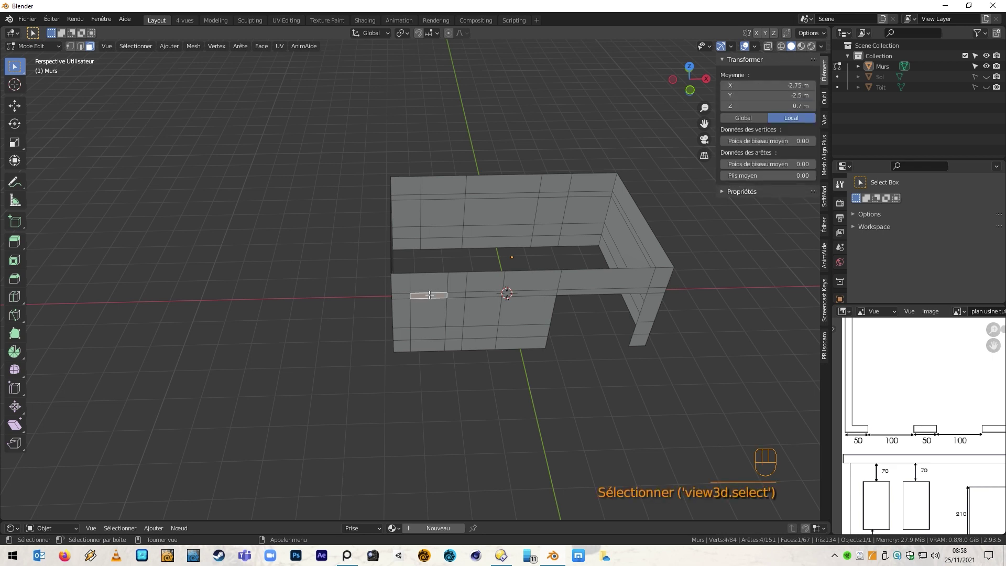
left_click(434, 332, "ctrl")
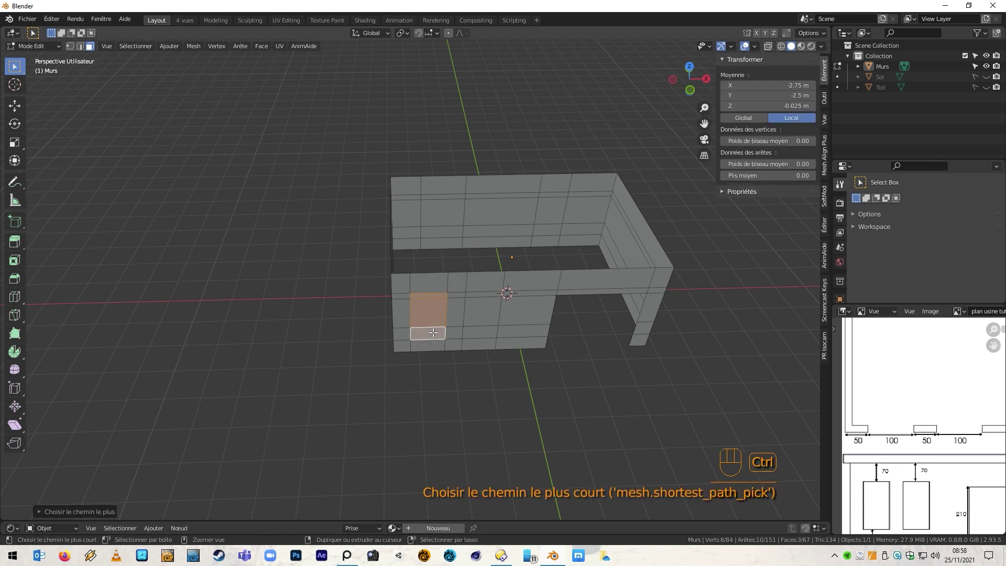
key("Delete")
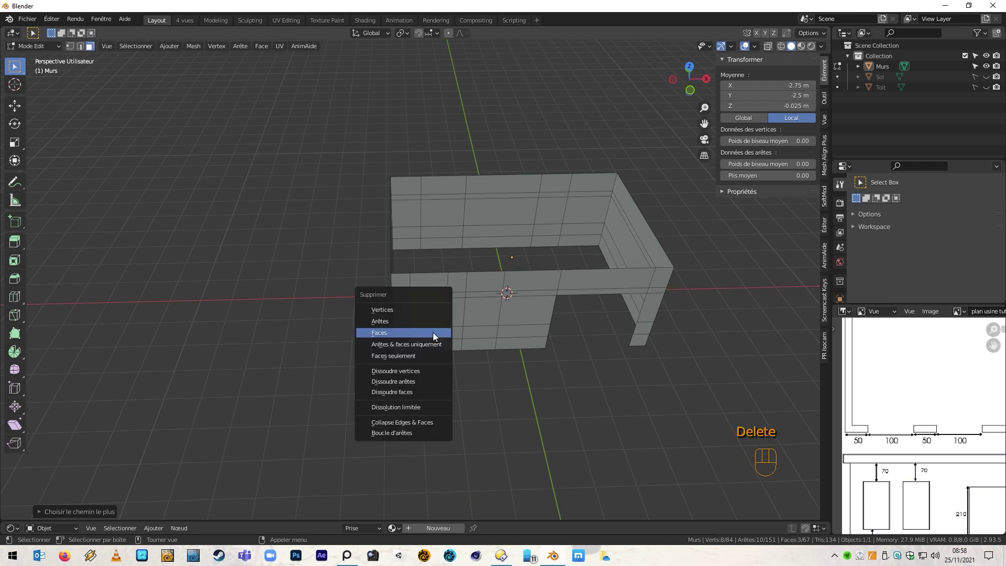
left_click(433, 332)
left_click(488, 295, "ctrl")
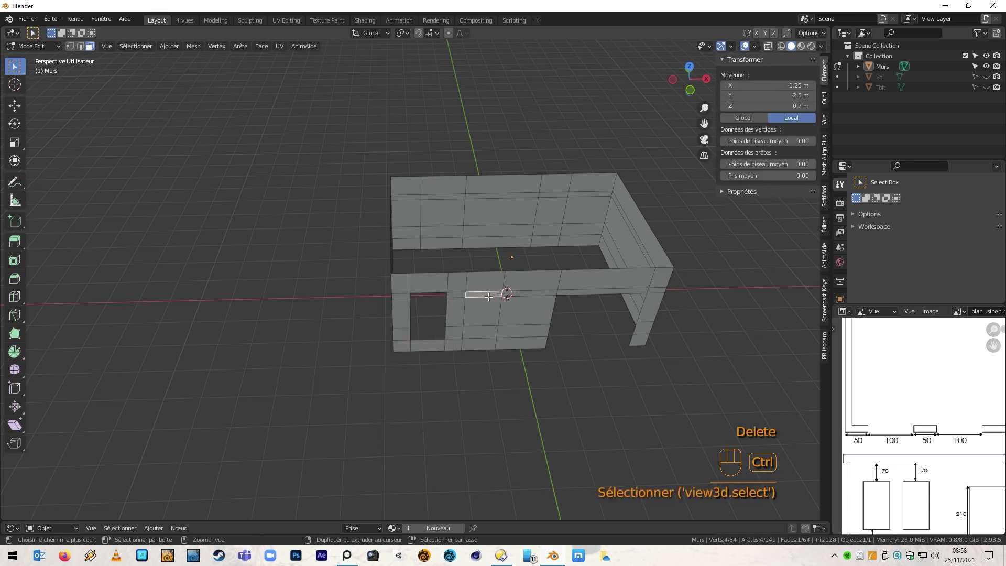
left_click(483, 331, "ctrl")
key("Delete")
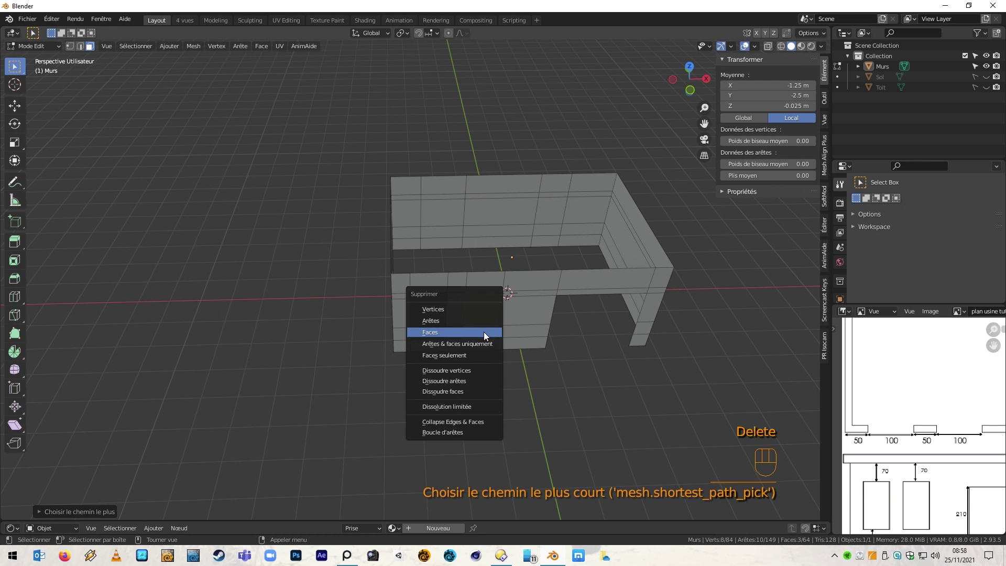
left_click(483, 331)
Step: Delete the stacked faces of the door opening and the single face of the window opening in the rear wall
middle_click_drag(454, 338, 477, 305)
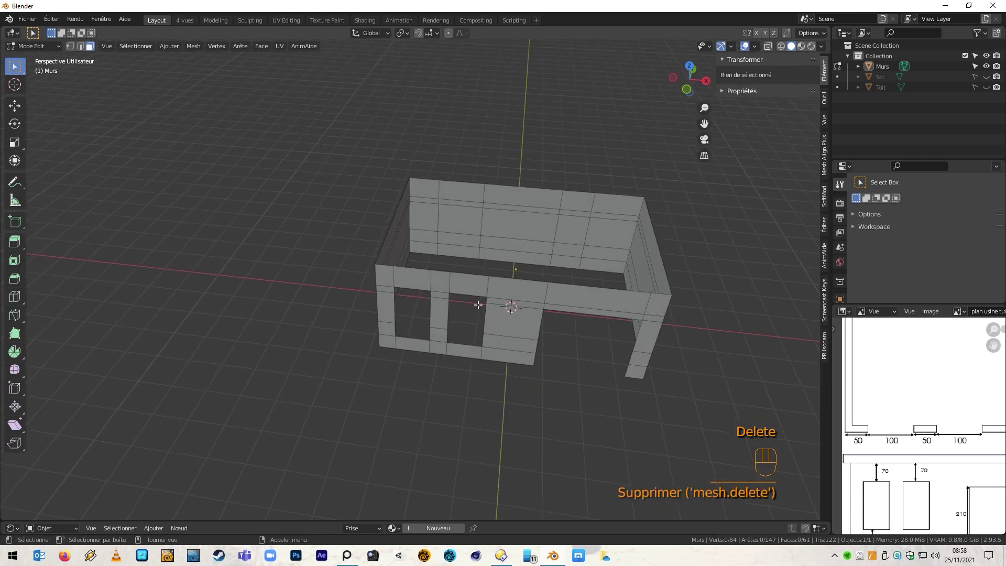
left_click(575, 224)
left_click(572, 261, "ctrl")
key("Delete")
left_click(572, 260)
left_click(467, 217)
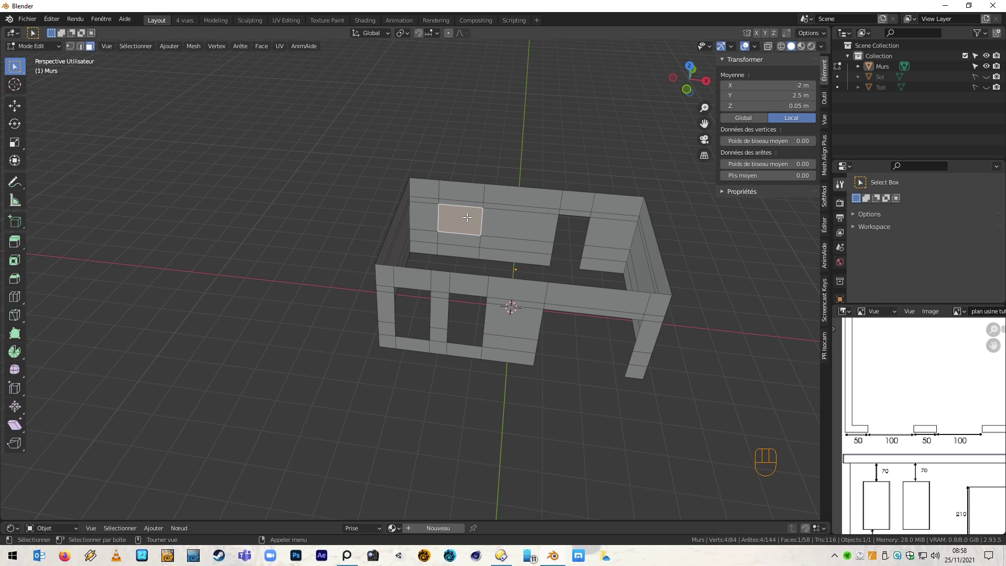
key("Delete")
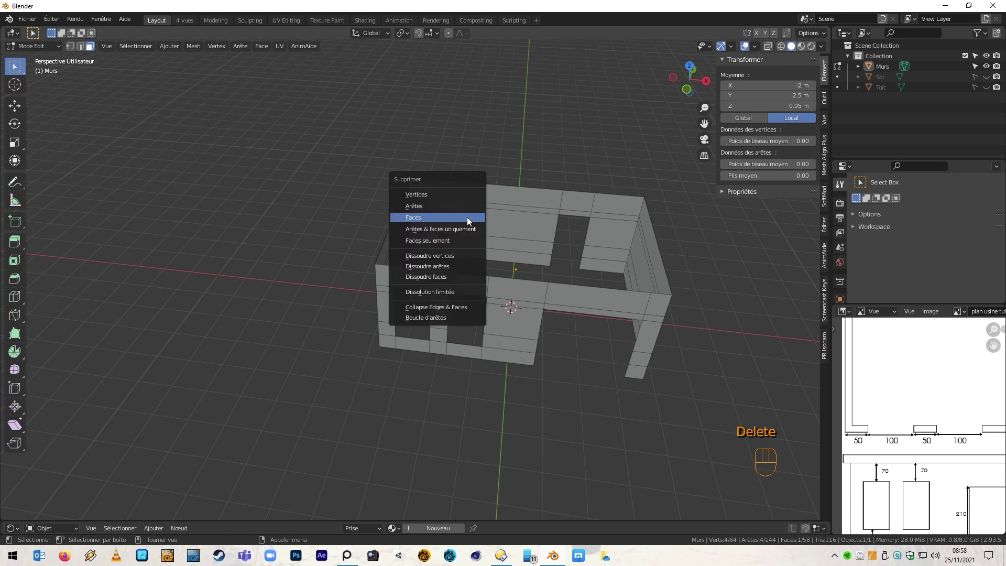
left_click(467, 217)
Step: In vertex mode, select the entire pierced wall mesh, merge its vertices by distance and clear the selection
mouse_move(534, 376)
middle_mouse_down()
mouse_move(532, 390)
mouse_move(545, 321)
mouse_move(512, 336)
mouse_move(795, 317)
mouse_move(28, 330)
mouse_move(785, 338)
mouse_move(558, 334)
mouse_move(597, 317)
mouse_move(550, 366)
middle_mouse_up()
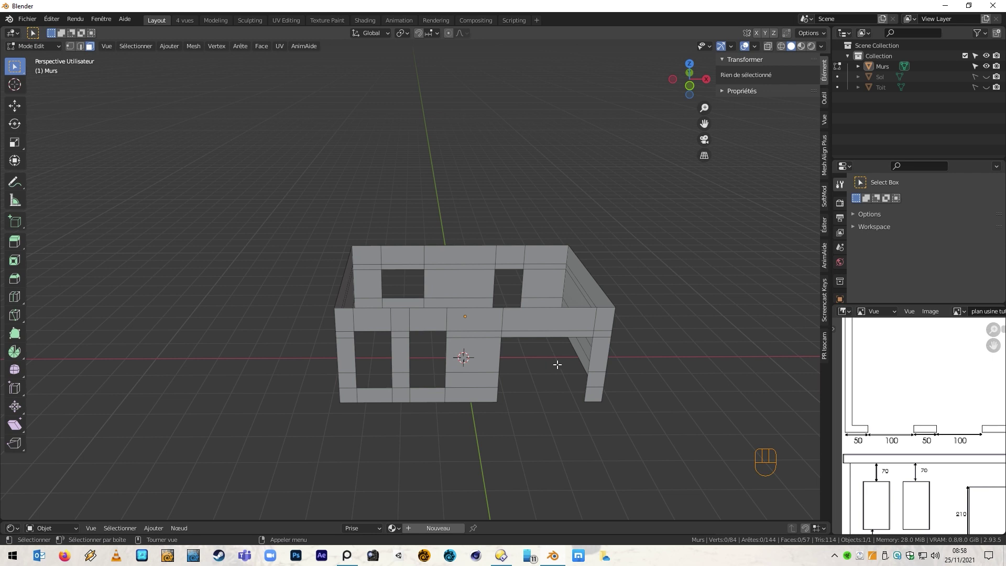
key("1")
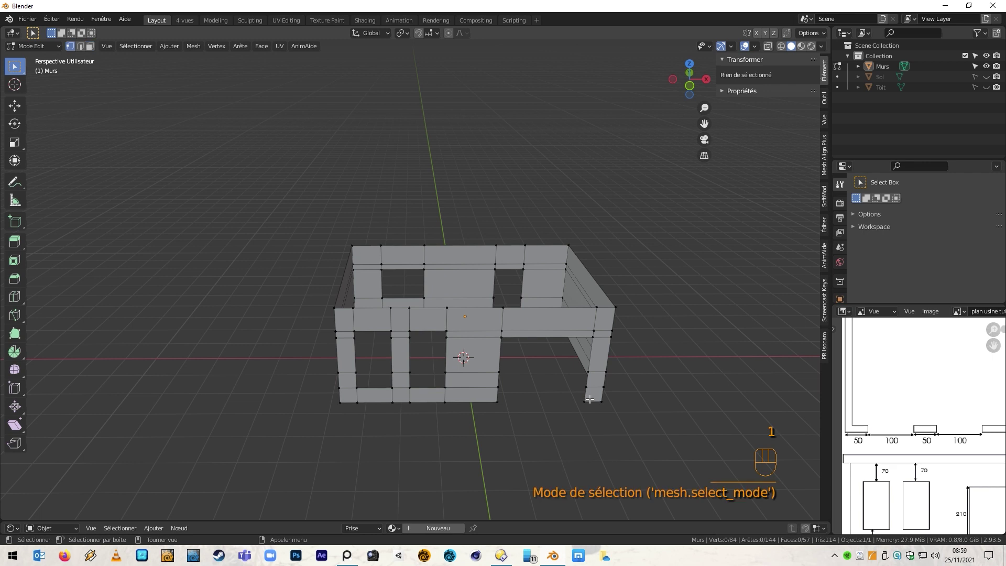
key("a")
key("m")
left_click(590, 400)
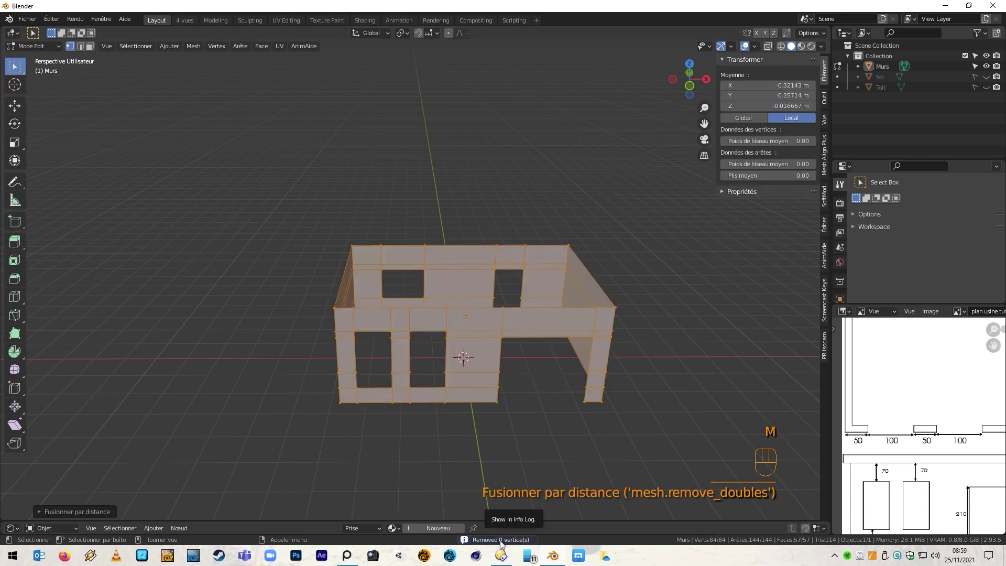
left_click(492, 469)
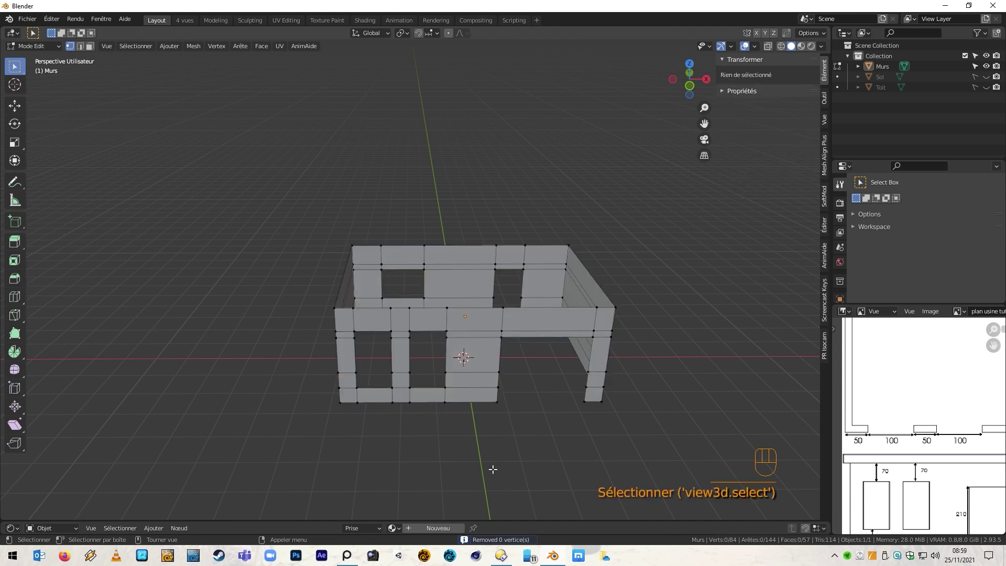
Step: Recalculate the walls' normals and display the face normals in the viewport overlays to inspect which way the walls face
key("shift")
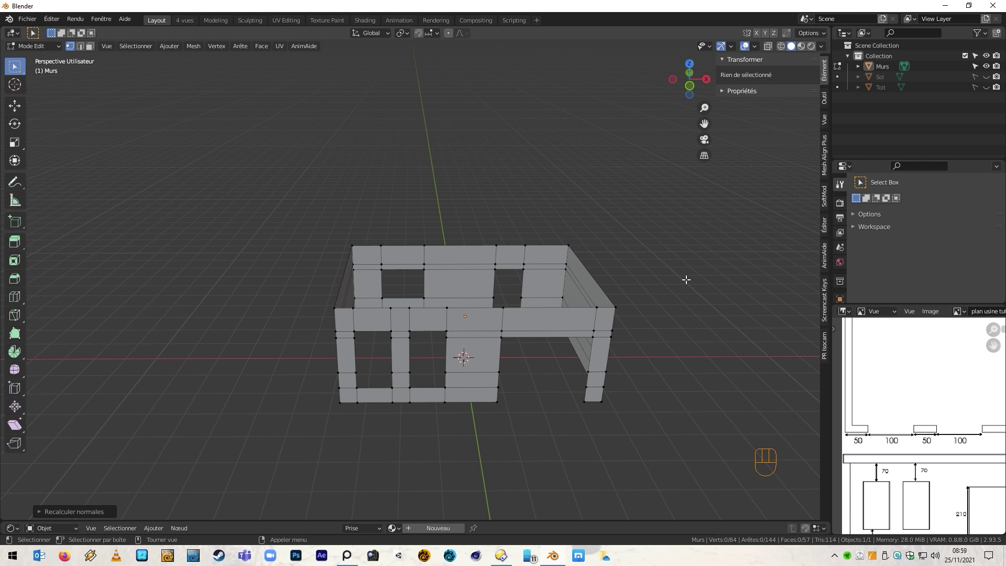
left_click(755, 47)
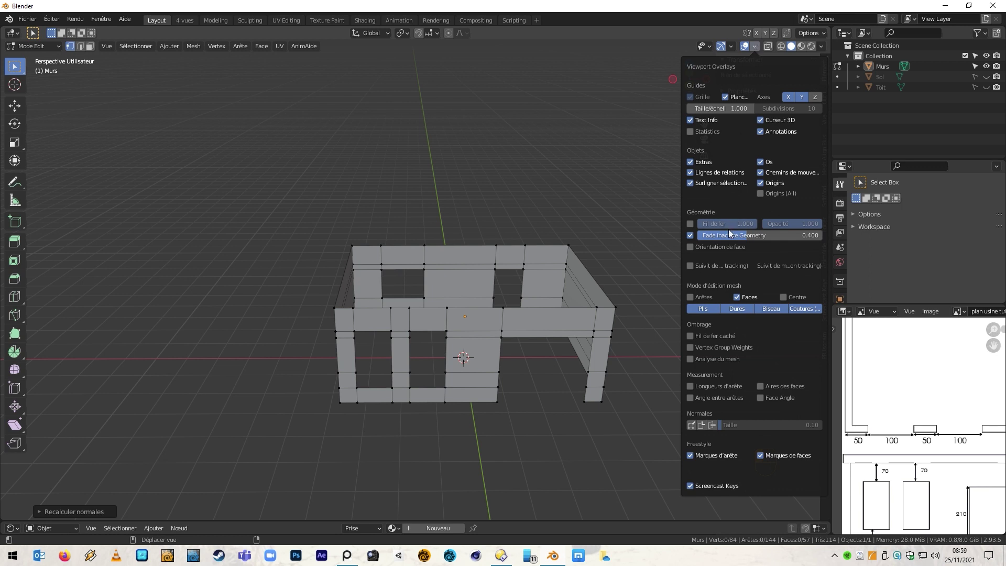
left_click(712, 425)
mouse_move(624, 415)
middle_mouse_down()
mouse_move(584, 419)
mouse_move(572, 367)
middle_mouse_up()
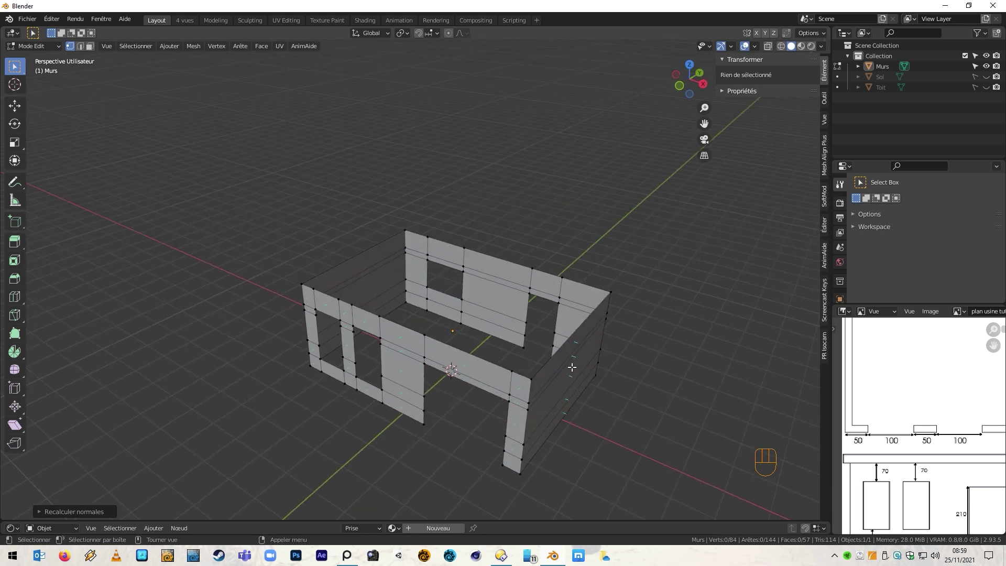
scroll(571, 368, "up", 6)
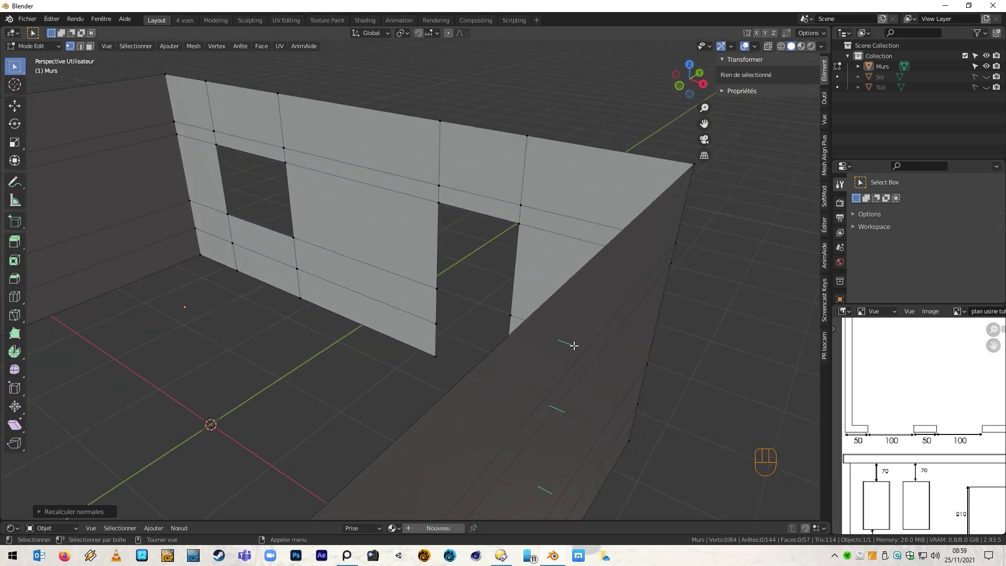
scroll(574, 346, "down", 6)
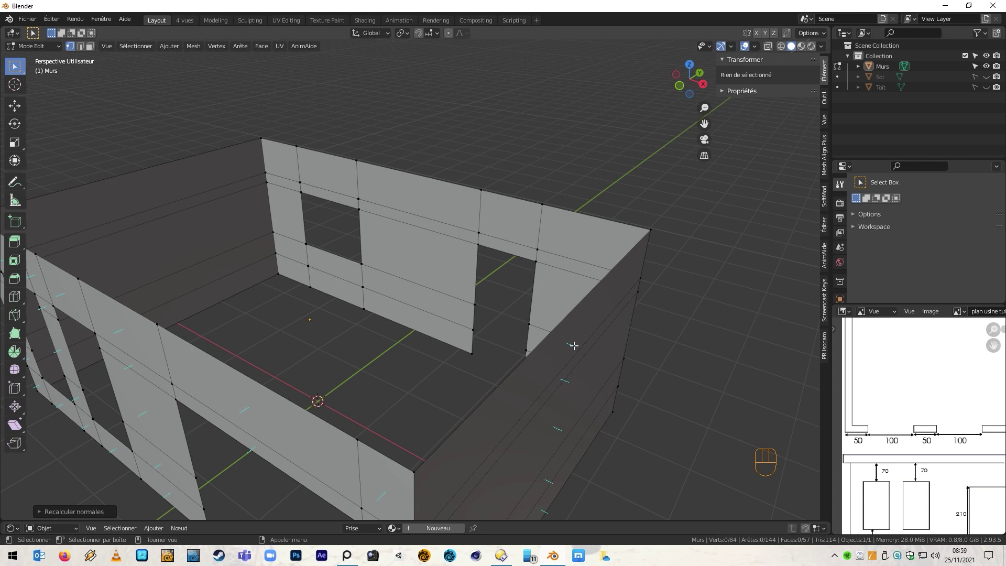
Step: Turn on the face orientation overlay and examine which side of each wall faces outward
middle_click_drag(645, 358, 686, 348)
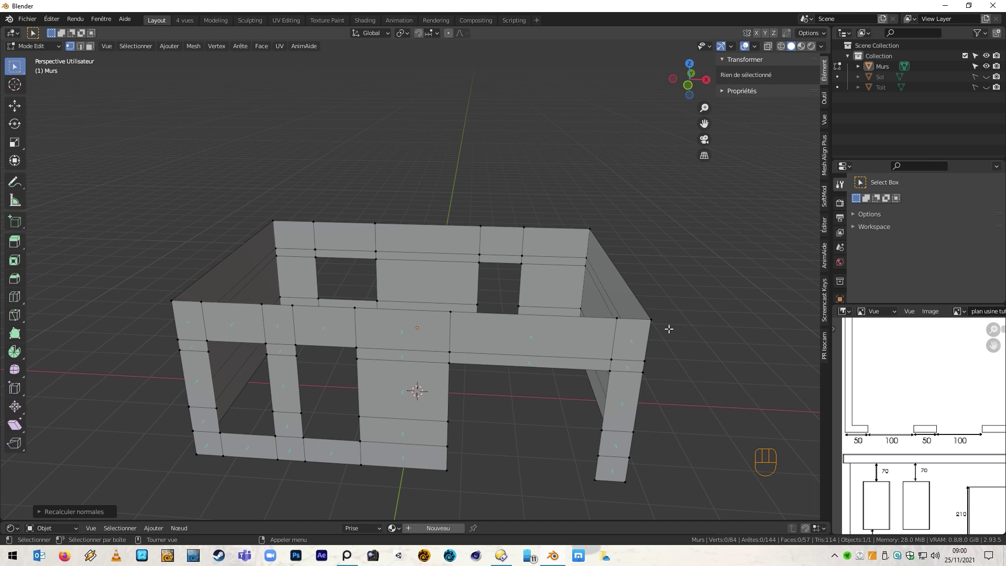
left_click(755, 47)
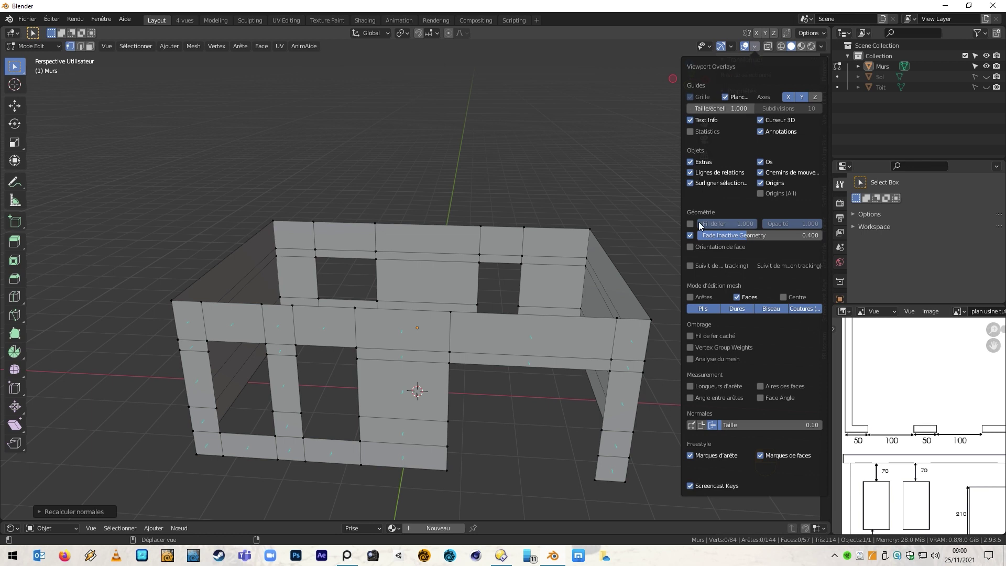
left_click(690, 247)
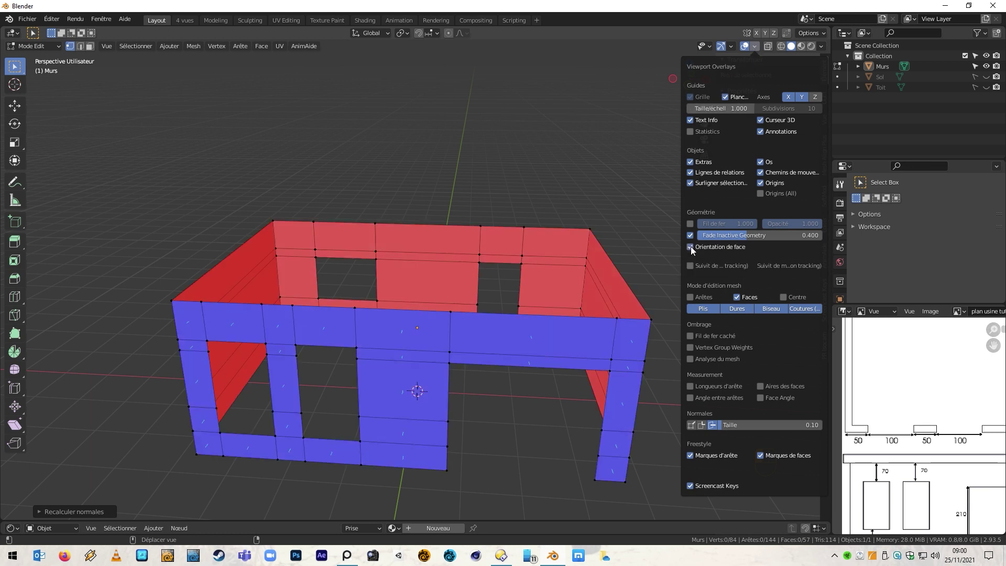
middle_click_drag(658, 258, 616, 289)
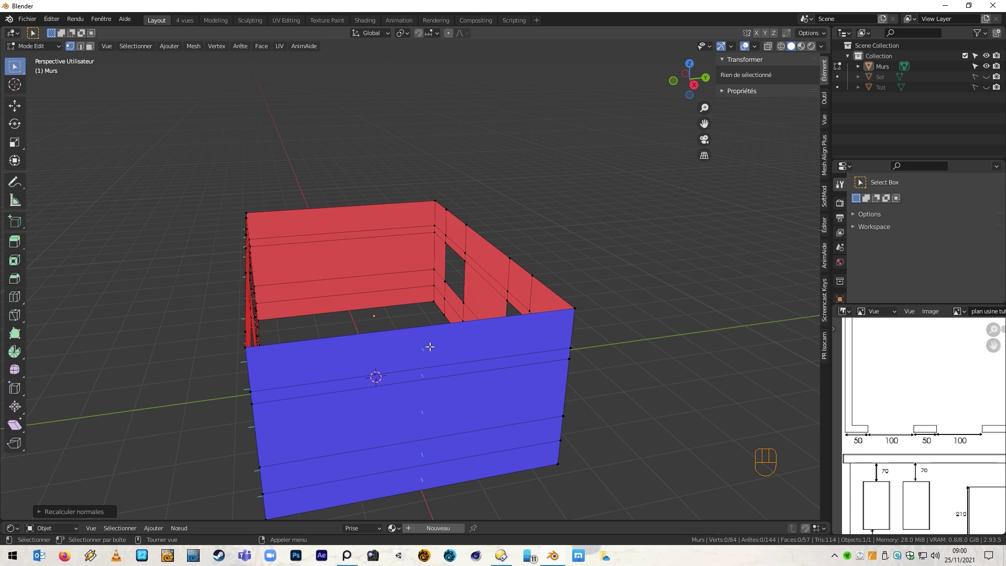
Step: Try recalculating the normals of the end wall's top face toward the inside, and undo the change
key("3")
left_click(428, 347)
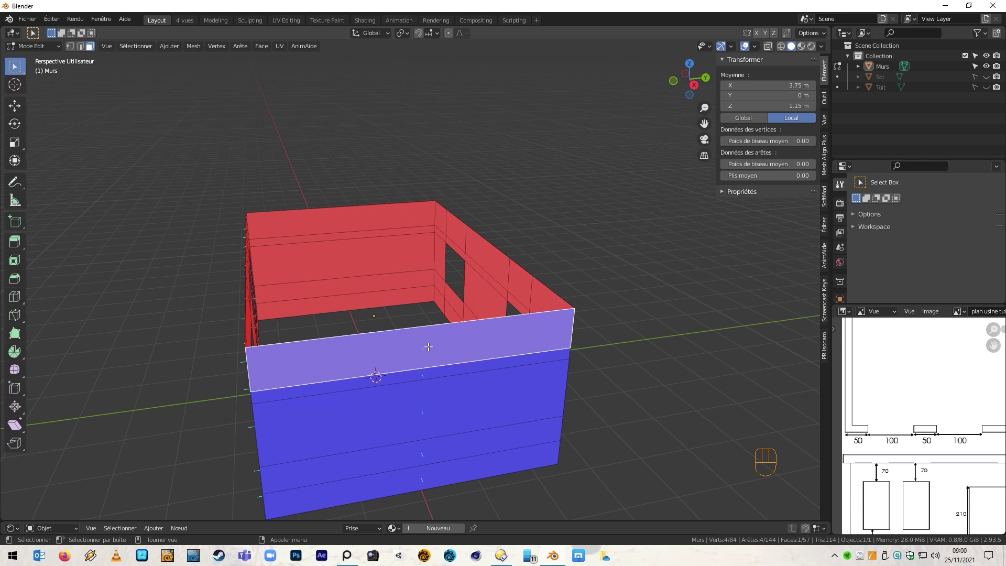
key("ctrl+shift")
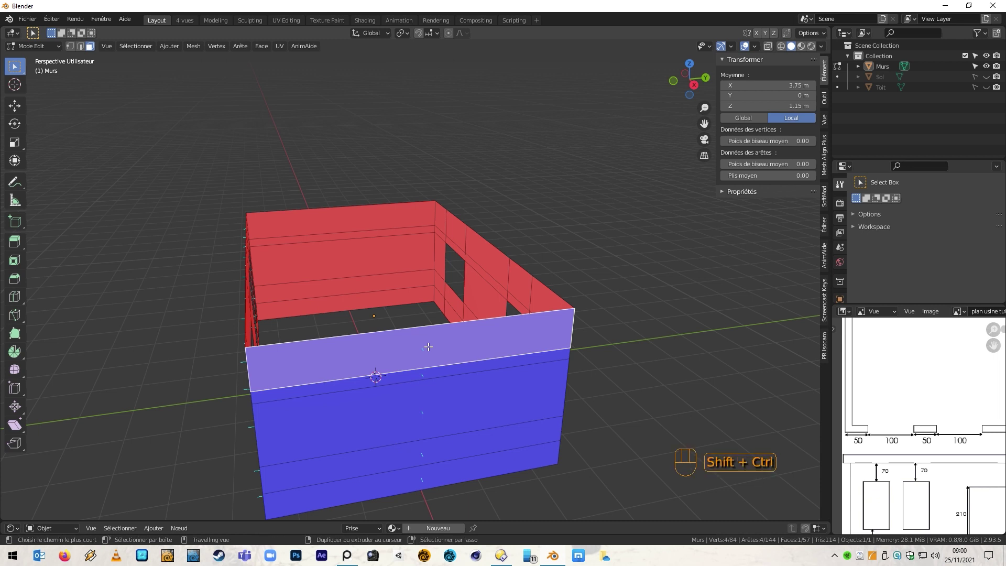
key("ctrl+shift+n")
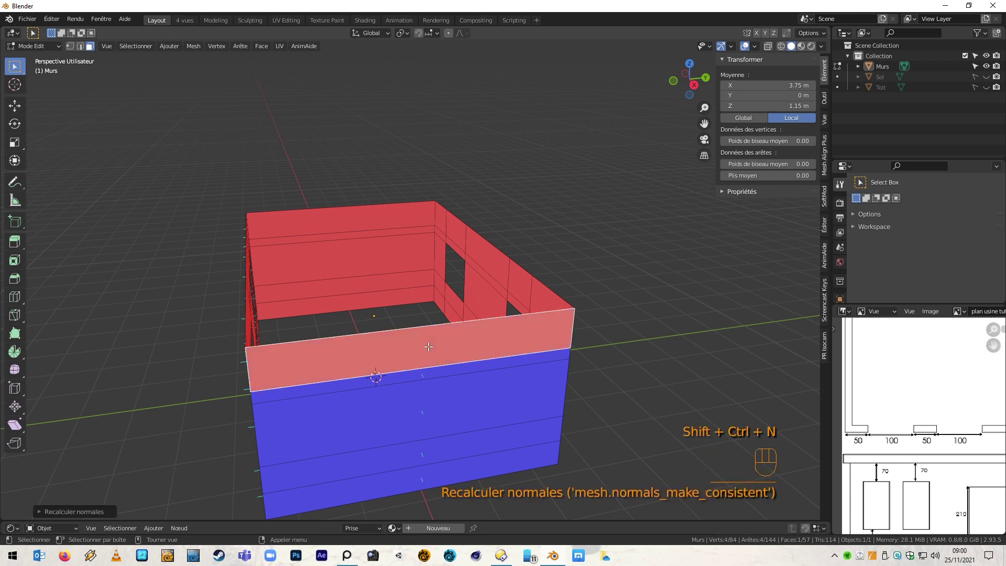
key("ctrl")
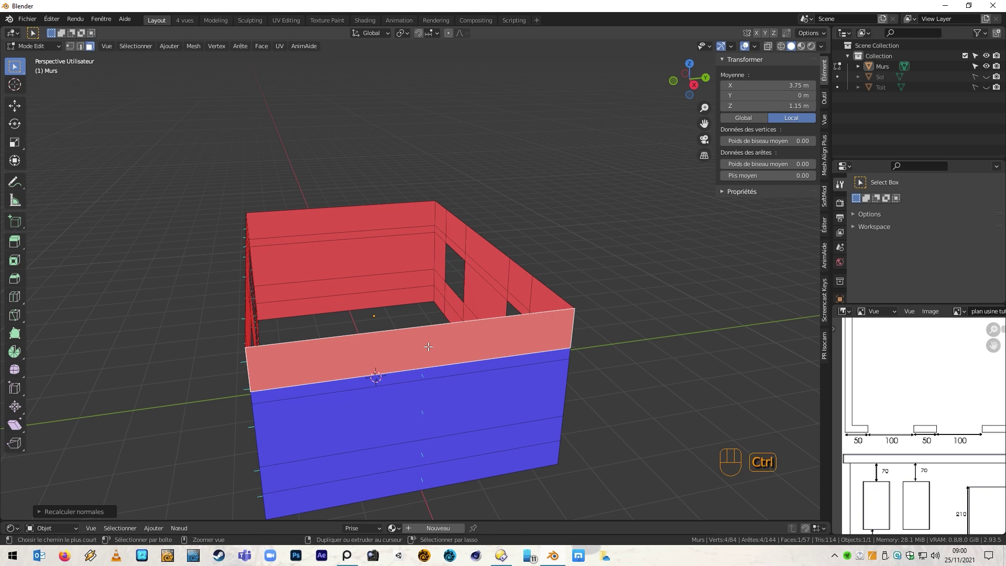
middle_click_drag(428, 347, 577, 343)
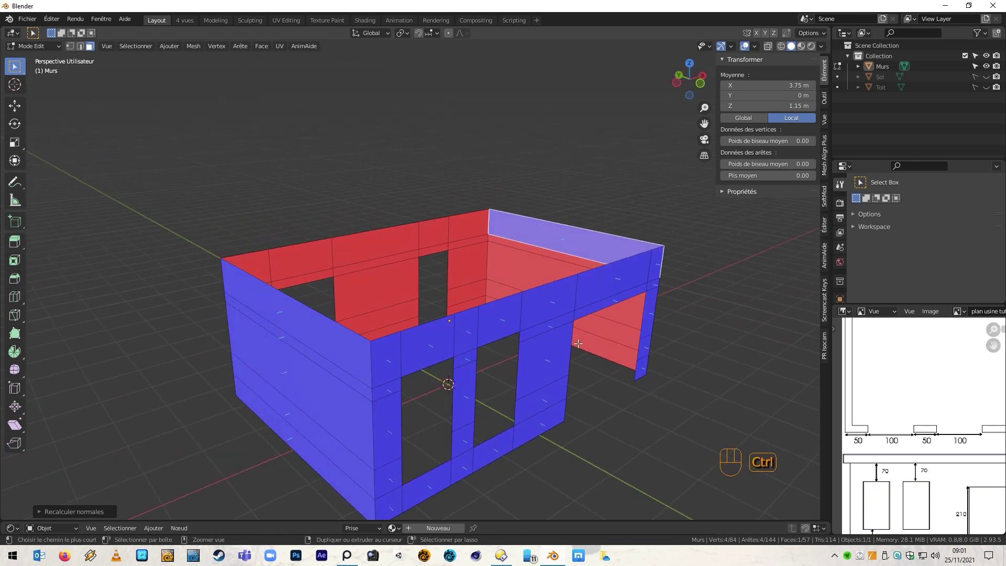
key("ctrl+z")
left_click(725, 357)
Step: Turn off the face orientation overlay and lengthen the displayed face normals to 0.75
middle_click_drag(722, 342, 601, 342)
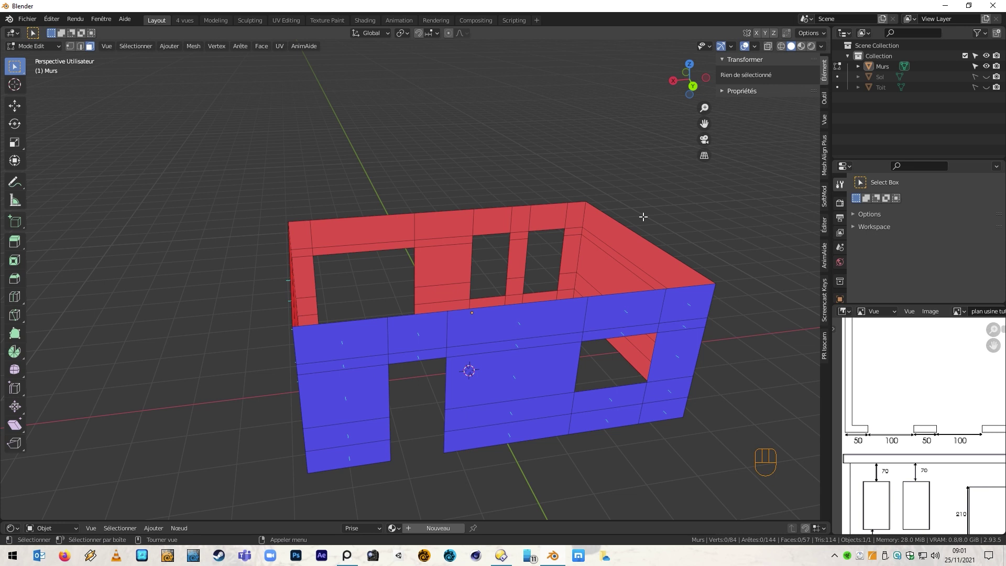
left_click(755, 46)
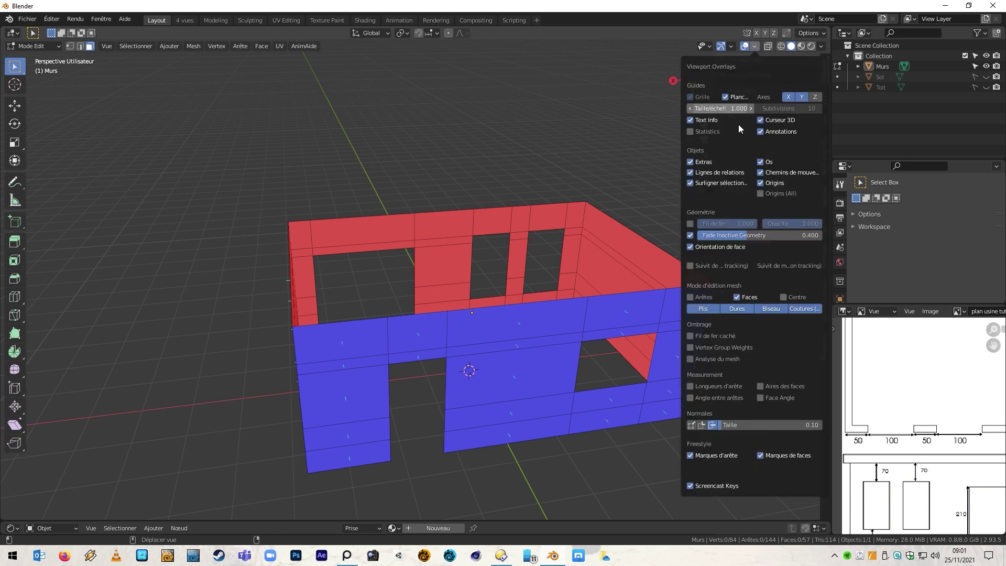
left_click(690, 247)
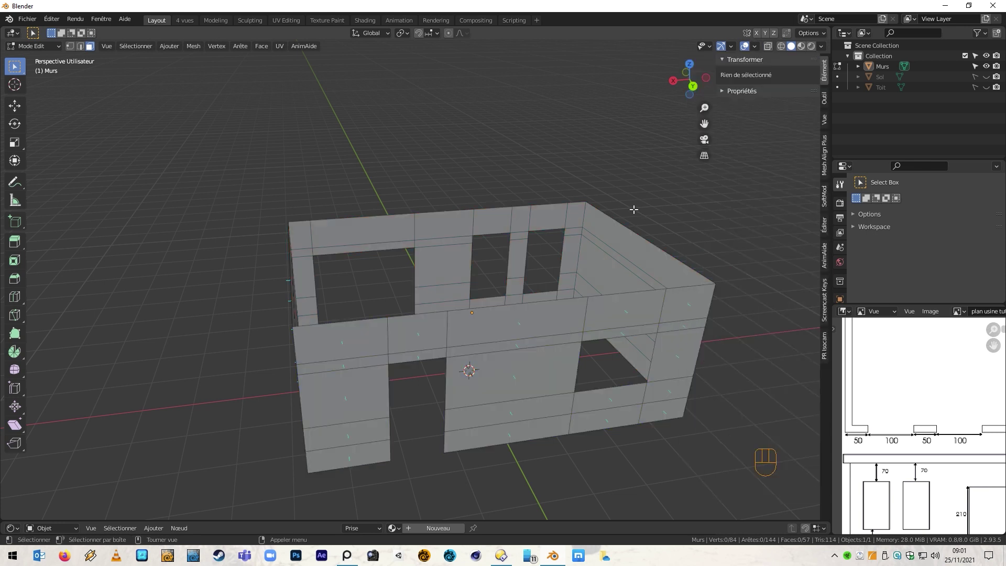
left_click(755, 47)
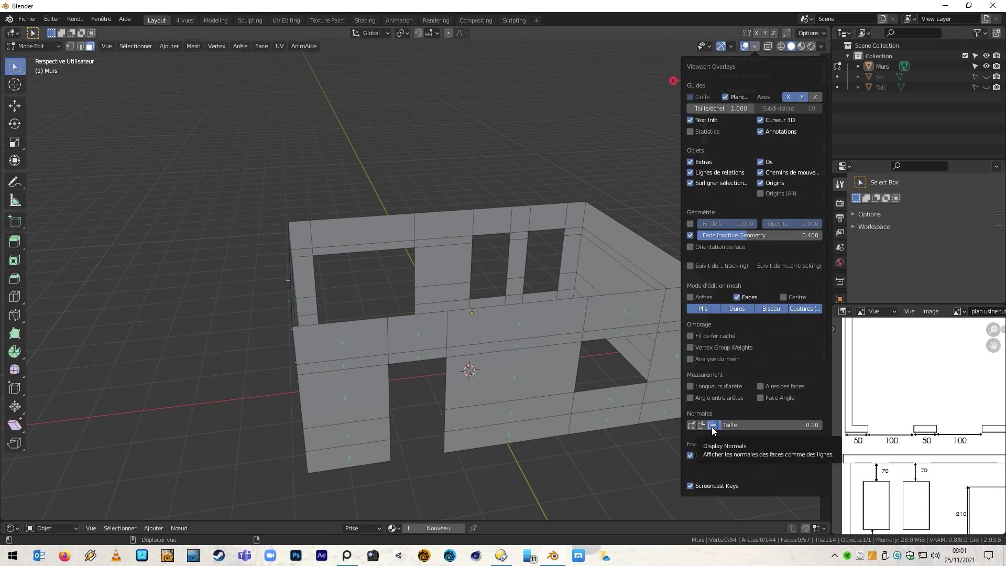
left_click_drag(725, 425, 755, 425)
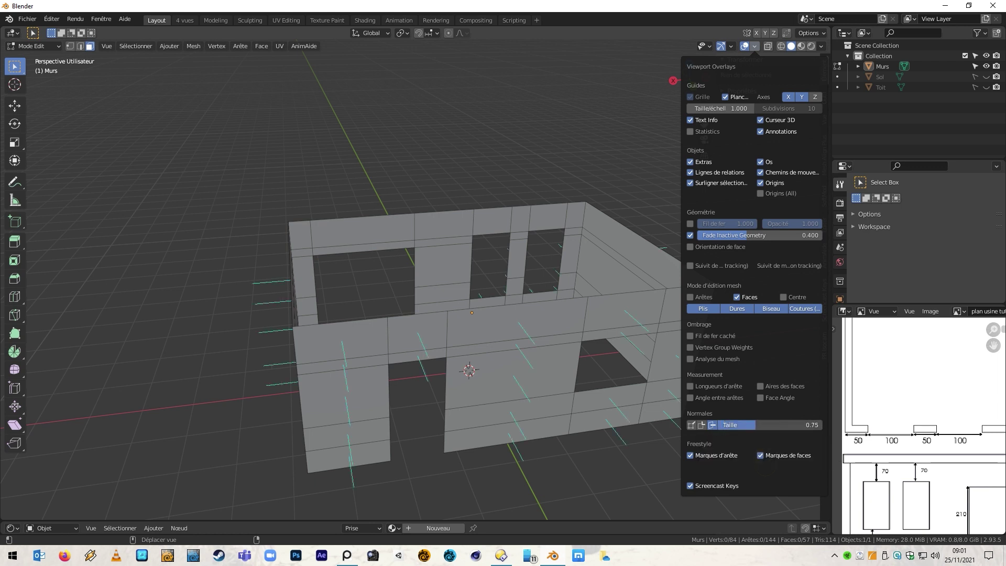
middle_click_drag(615, 472, 644, 466)
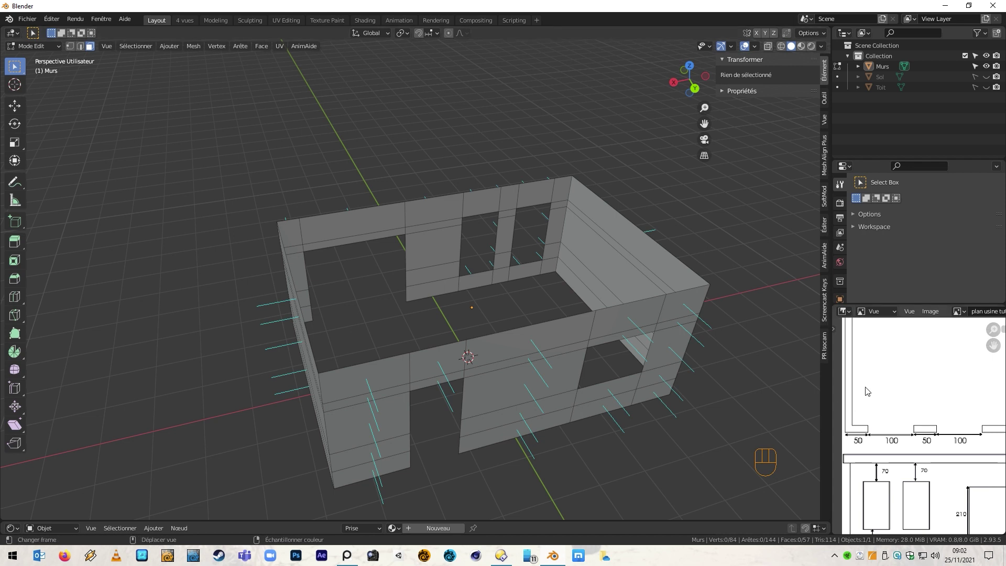
Step: Add a Solidify modifier to the walls with a thickness of 0.15 m
left_click_drag(891, 305, 891, 377)
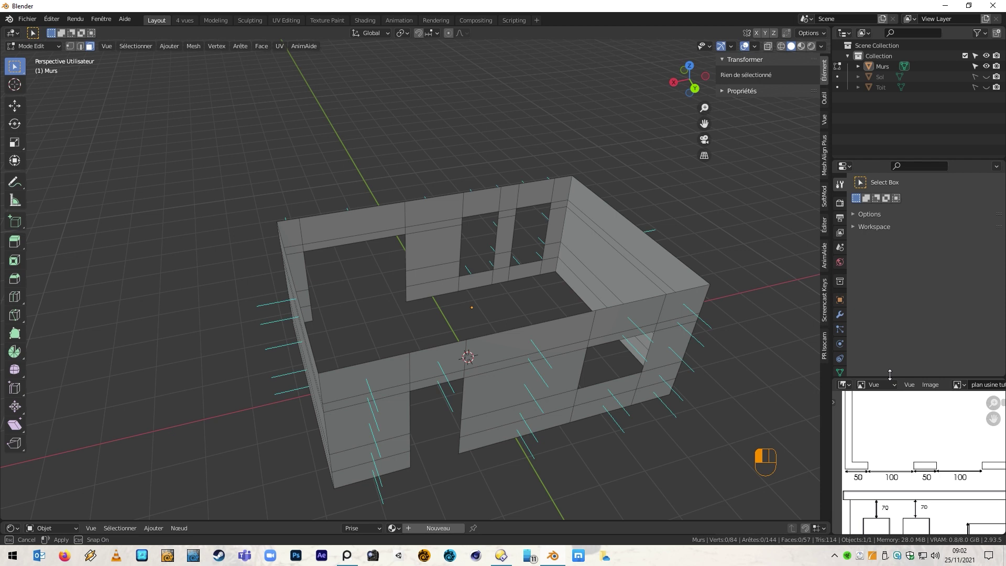
left_click(840, 315)
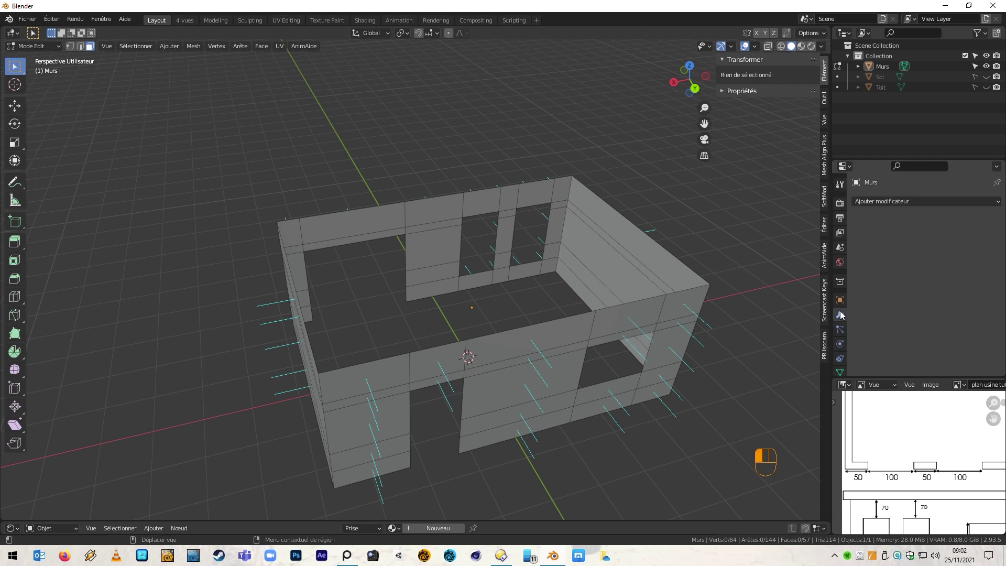
left_click(879, 202)
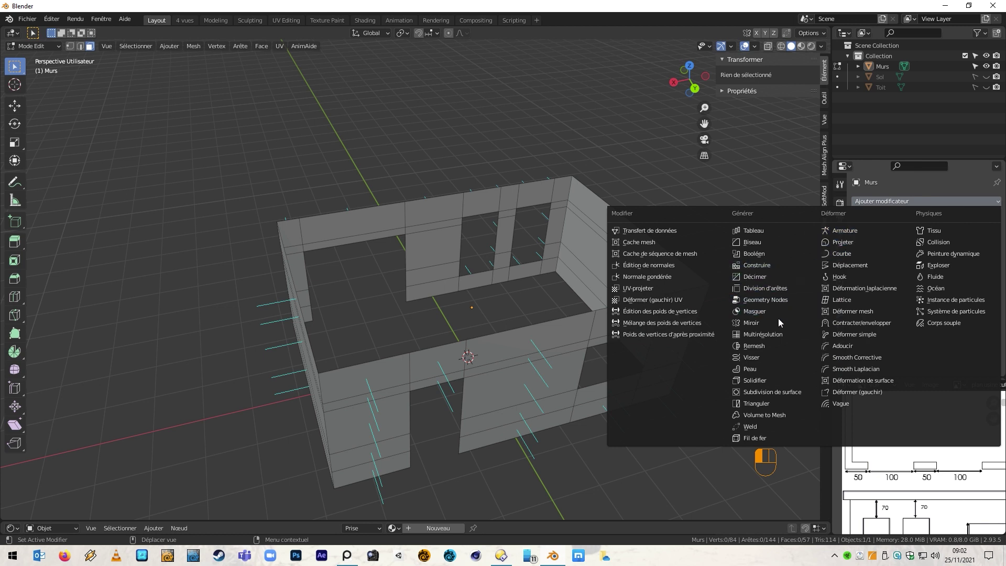
left_click(765, 376)
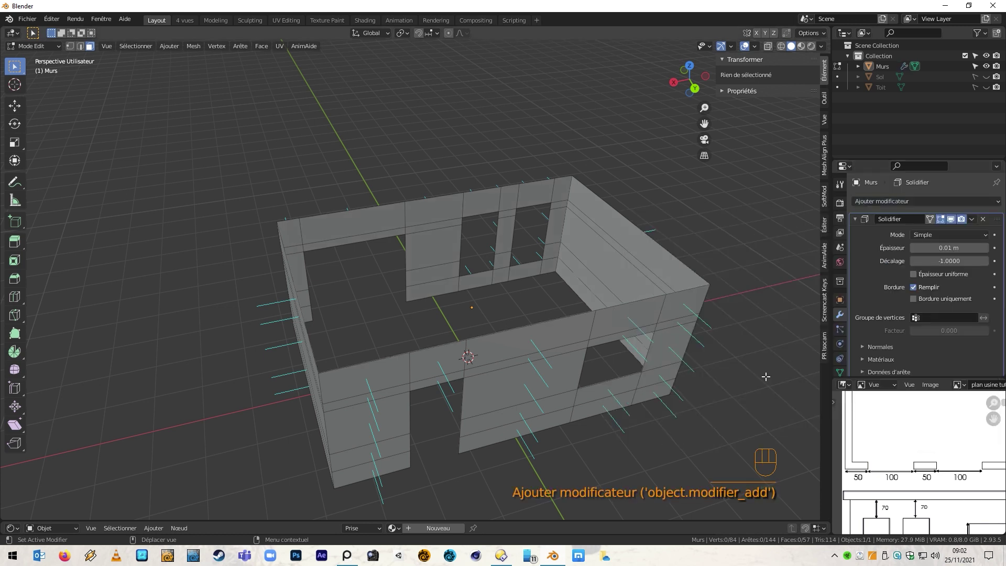
left_click(941, 247)
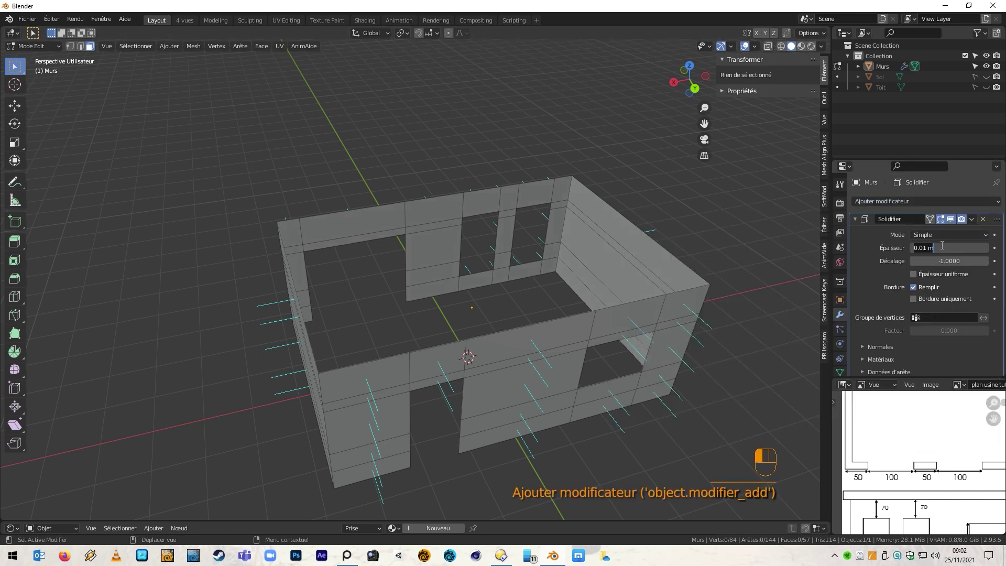
type("0.15")
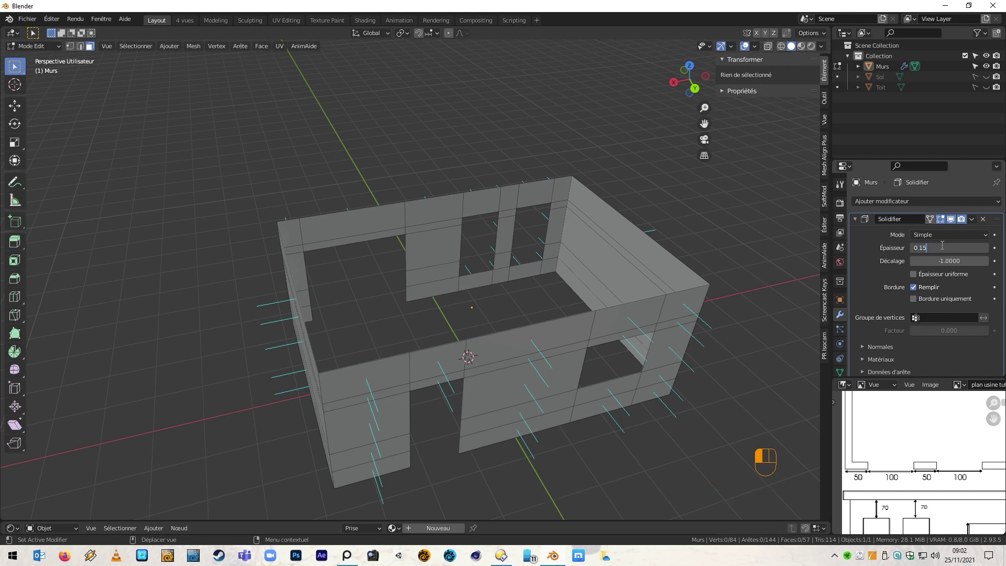
key("Return")
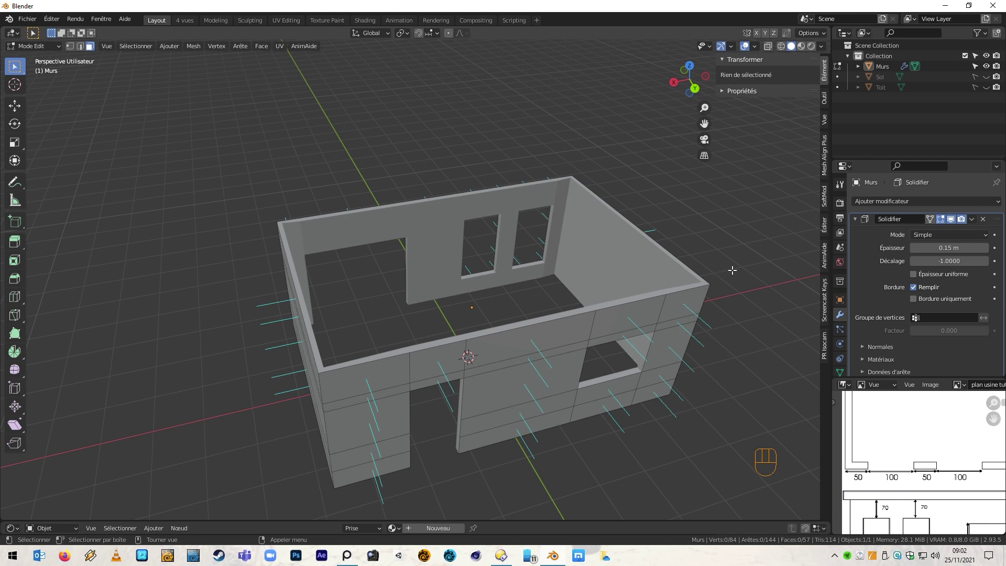
Step: Check the wall thickness at a corner and enable even thickness on the Solidify modifier
middle_click_drag(555, 282, 364, 328)
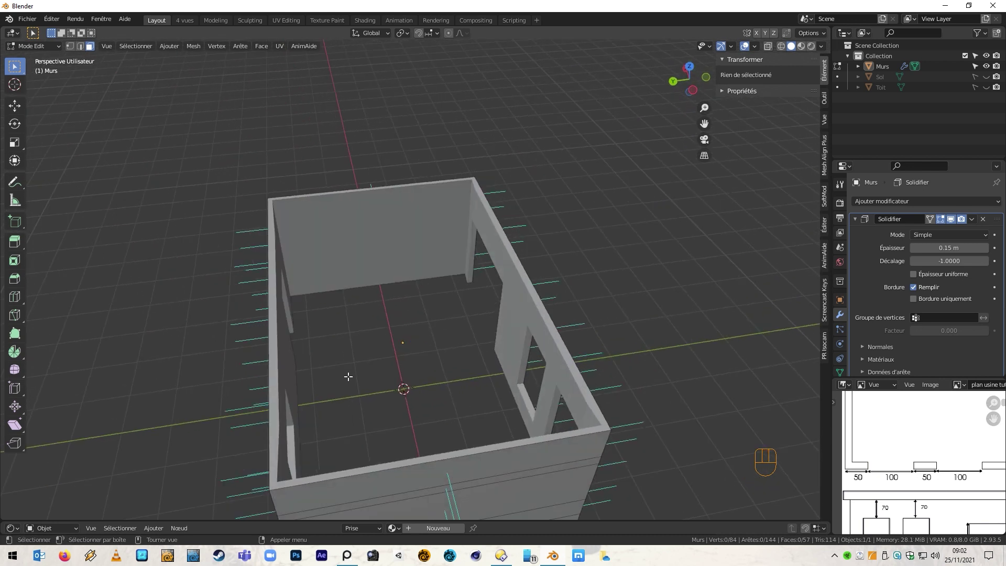
middle_click_drag(433, 359, 411, 291, "shift")
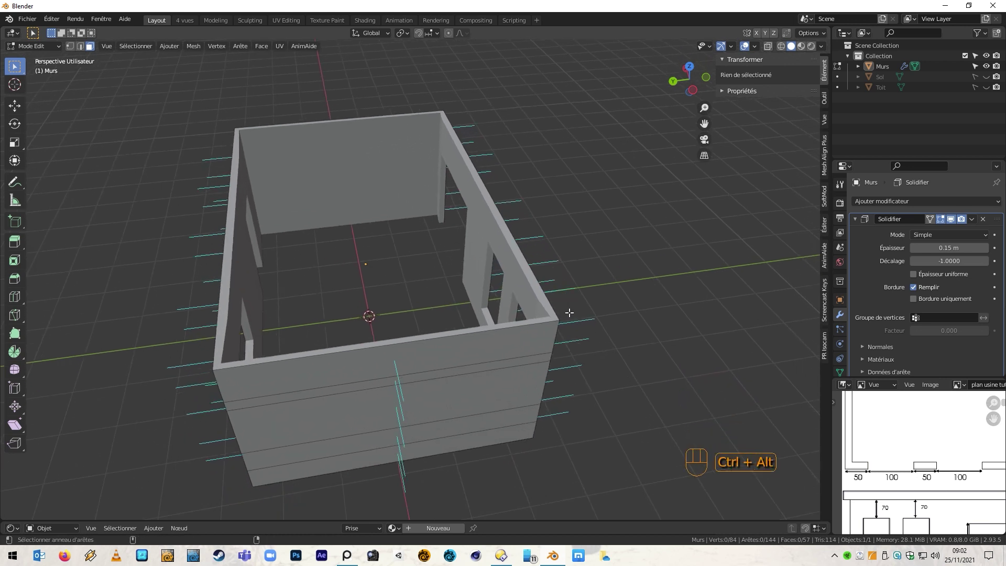
scroll(555, 315, "up", 5)
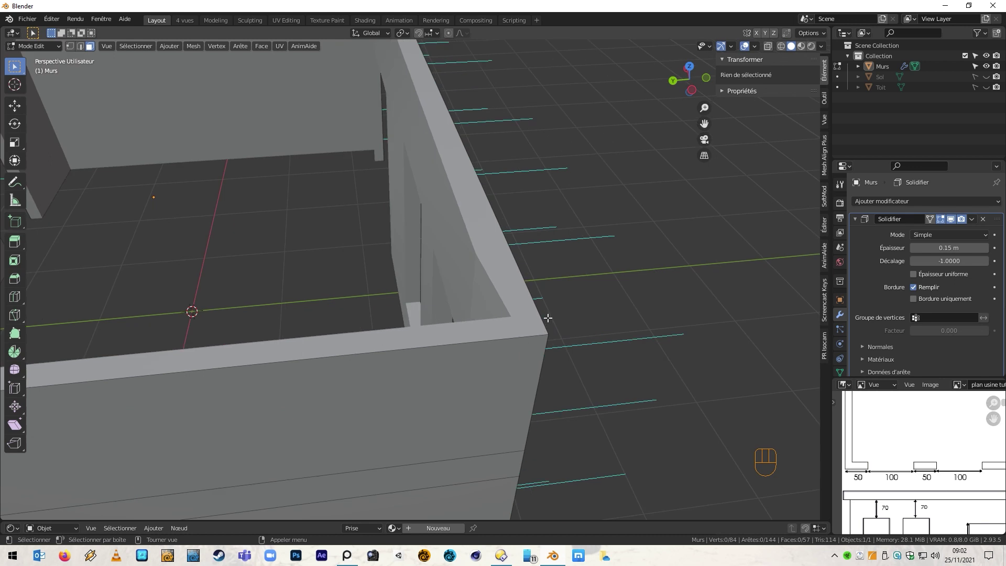
middle_click_drag(403, 307, 623, 275, "shift")
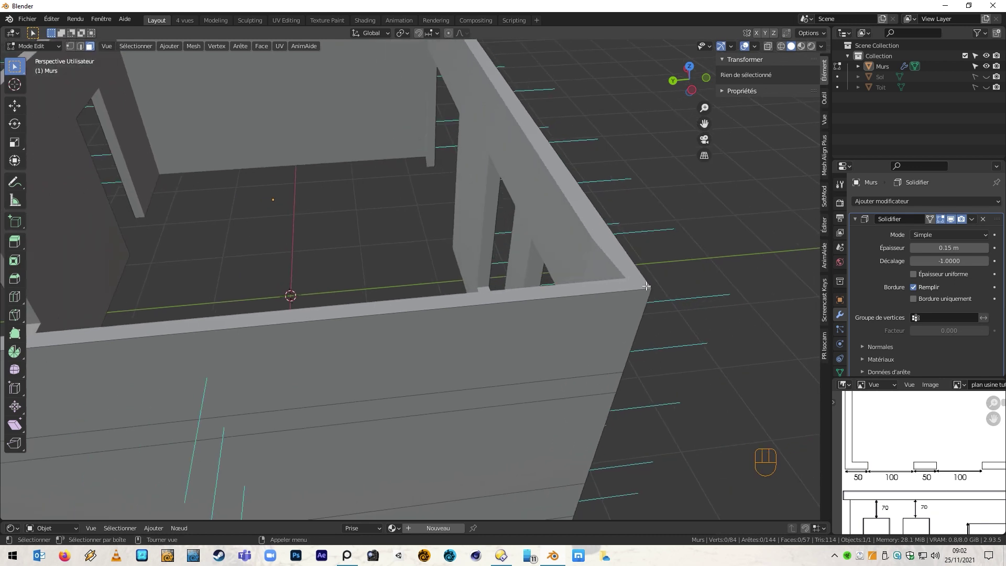
left_click(914, 274)
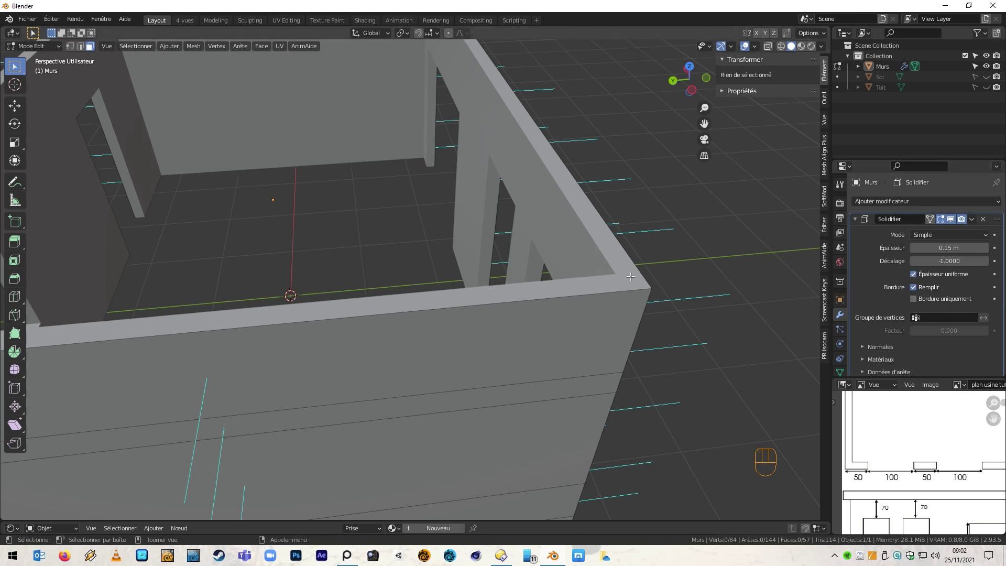
scroll(593, 277, "down", 3)
middle_click_drag(286, 272, 399, 269)
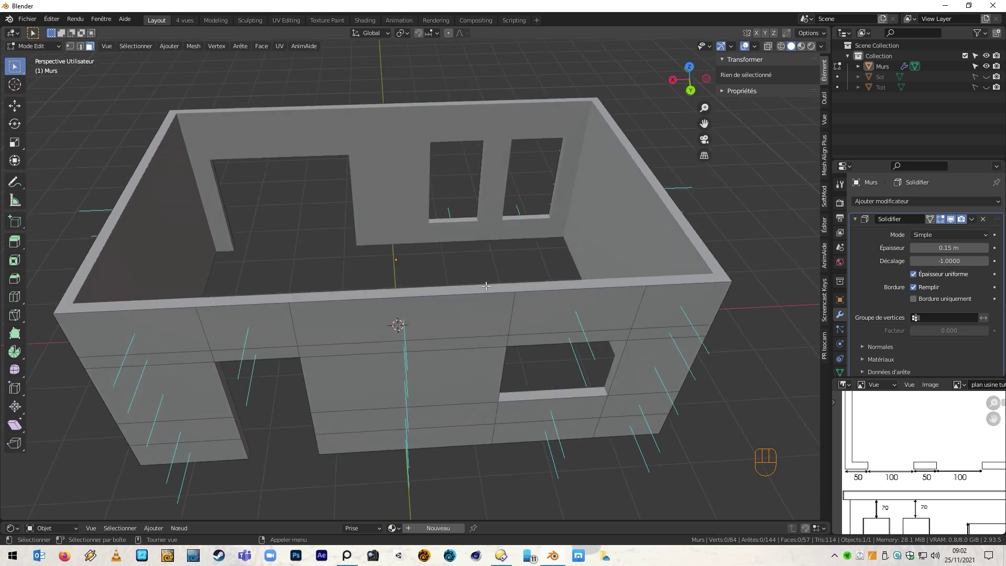
left_click_drag(922, 379, 922, 403)
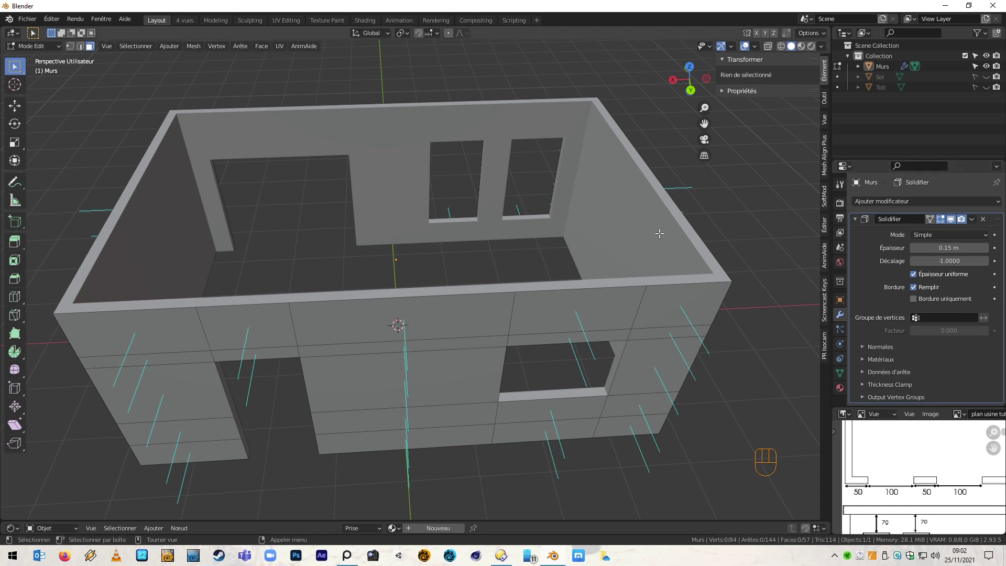
mouse_move(467, 274)
middle_mouse_down("shift")
mouse_move(516, 254)
mouse_move(529, 274)
mouse_move(483, 271)
middle_mouse_up("shift")
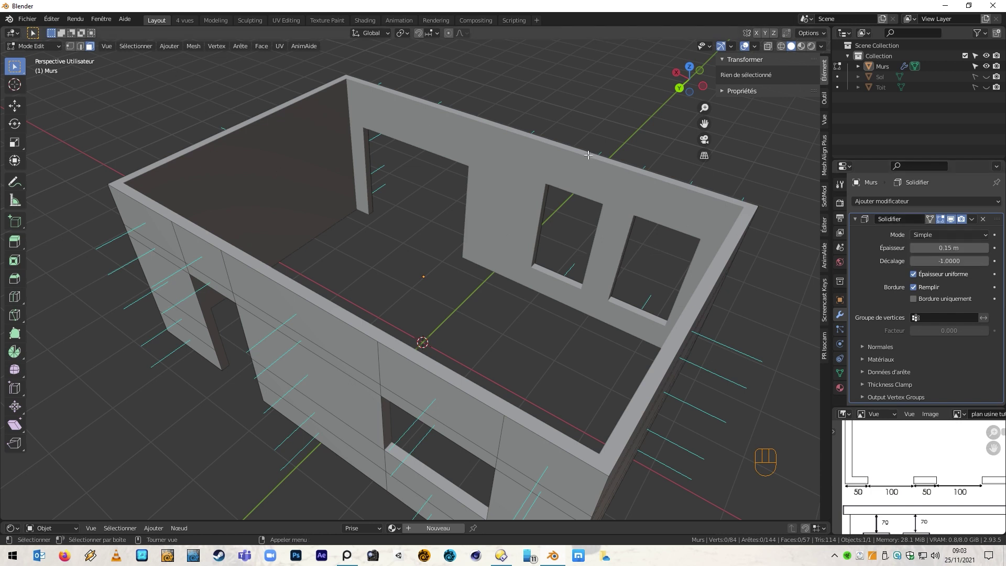
Step: Switch the walls from Edit Mode to Object Mode
left_click(972, 219)
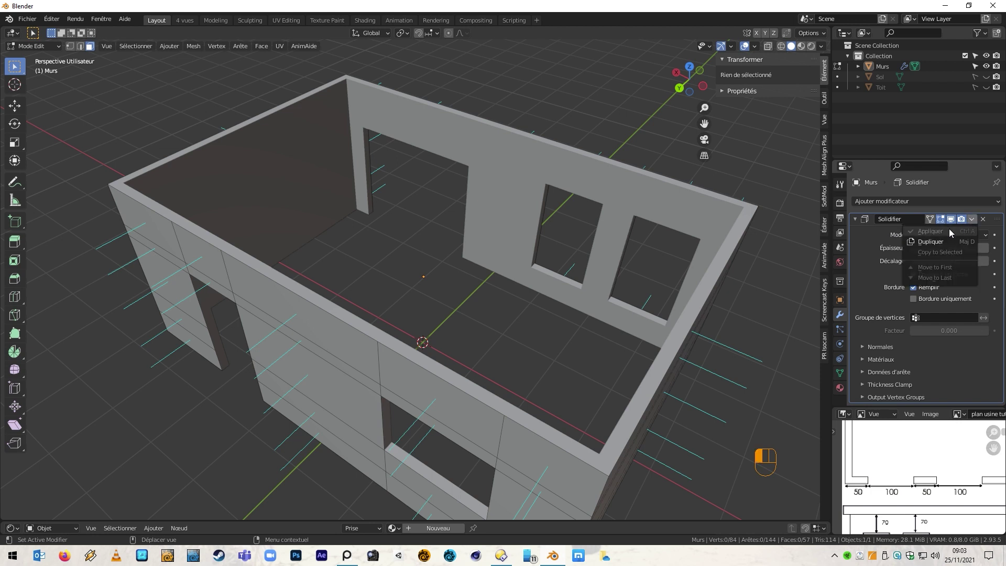
left_click(34, 46)
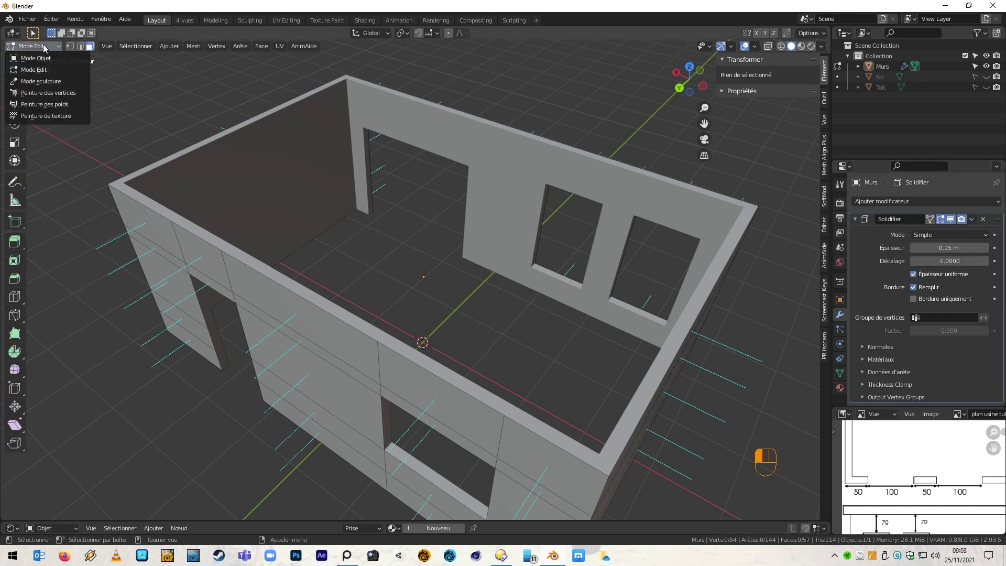
left_click(42, 52)
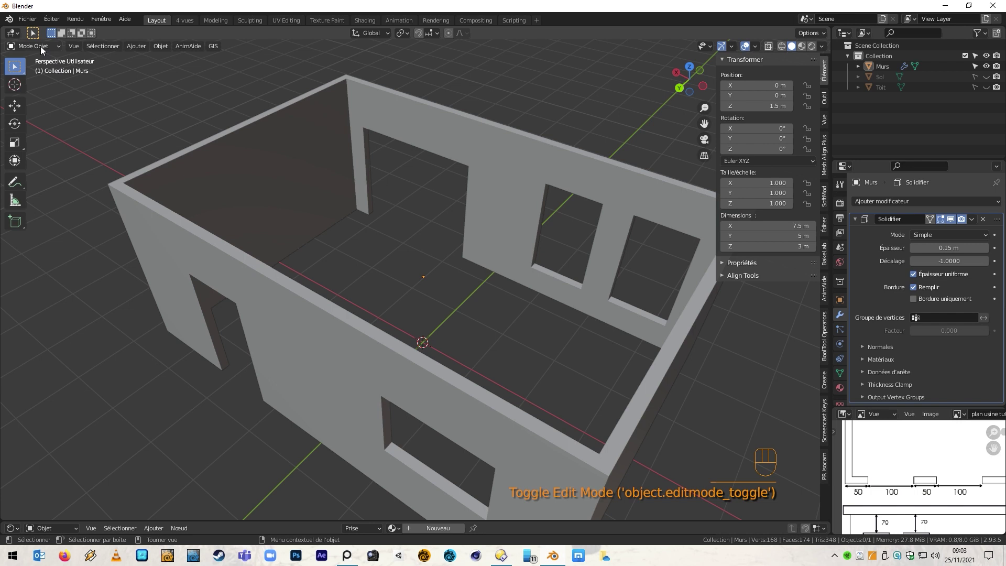
scroll(396, 259, "down", 2)
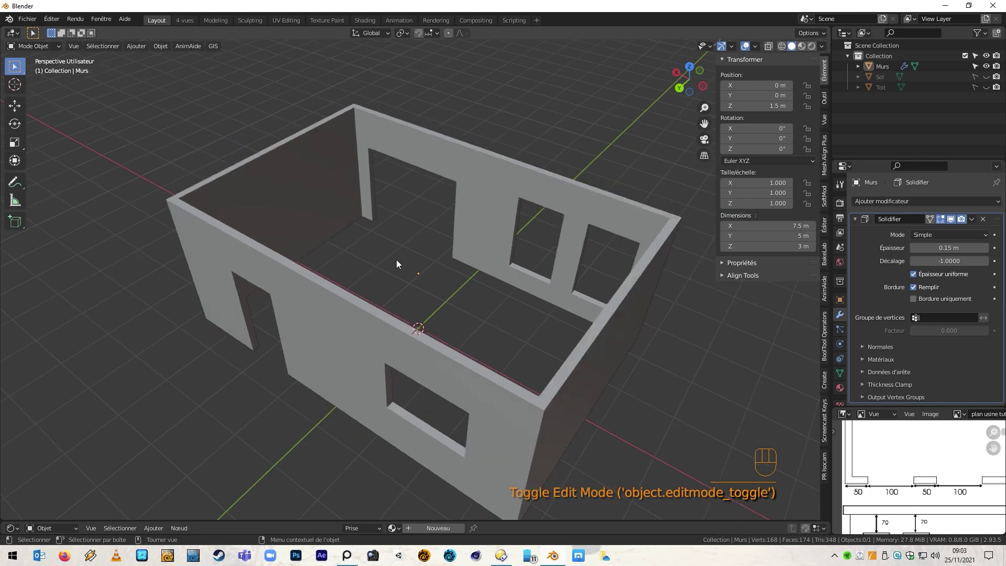
Step: Try applying the Solidify modifier to the walls, check the resulting mesh in Edit Mode, and undo the application
left_click(971, 218)
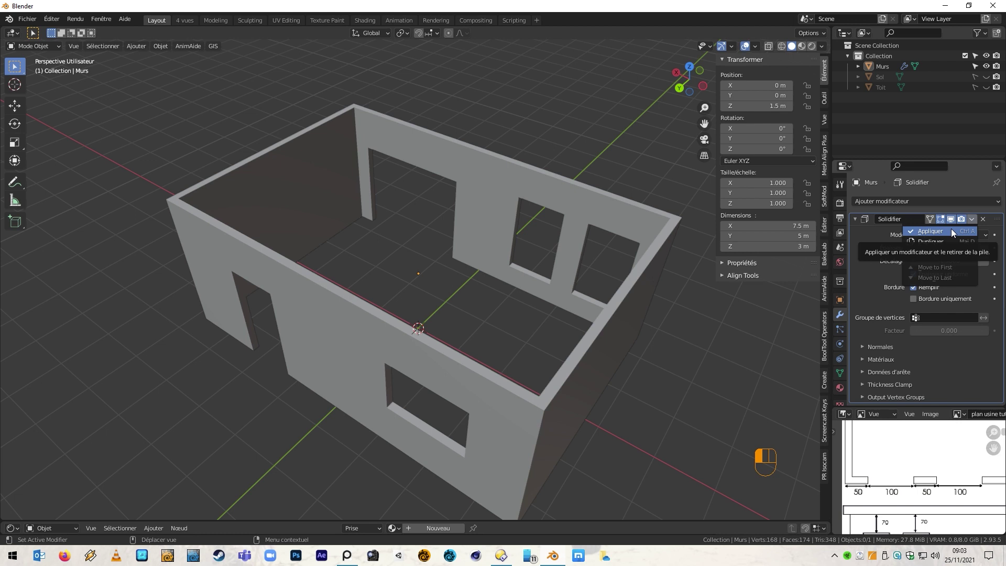
left_click(930, 231)
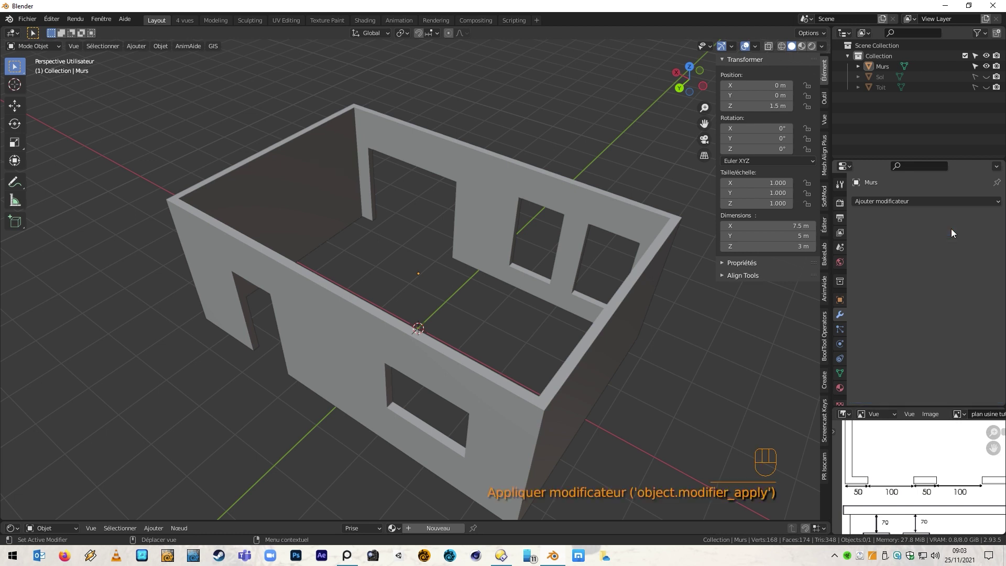
key("Tab")
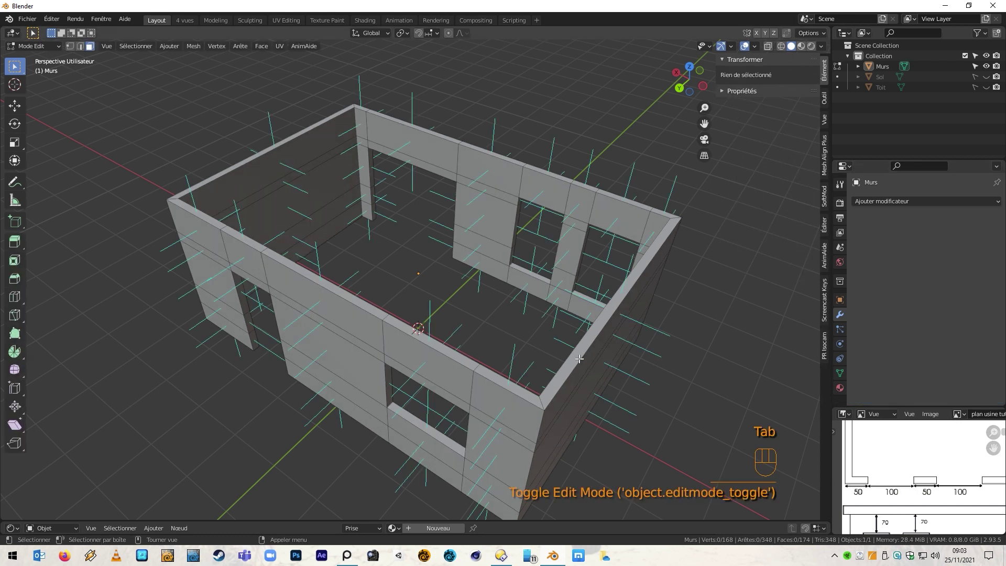
middle_click_drag(493, 304, 487, 297)
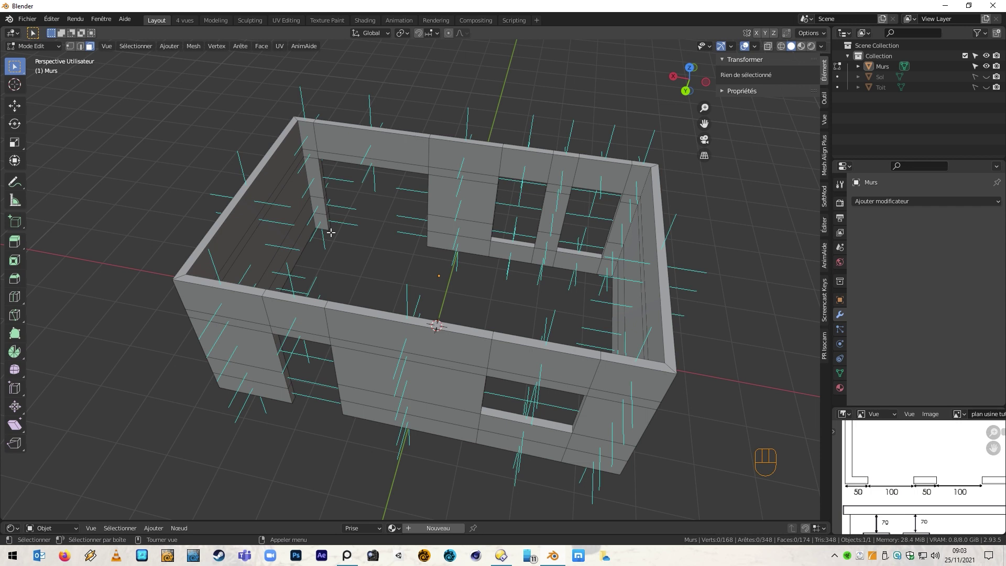
key("ctrl+z")
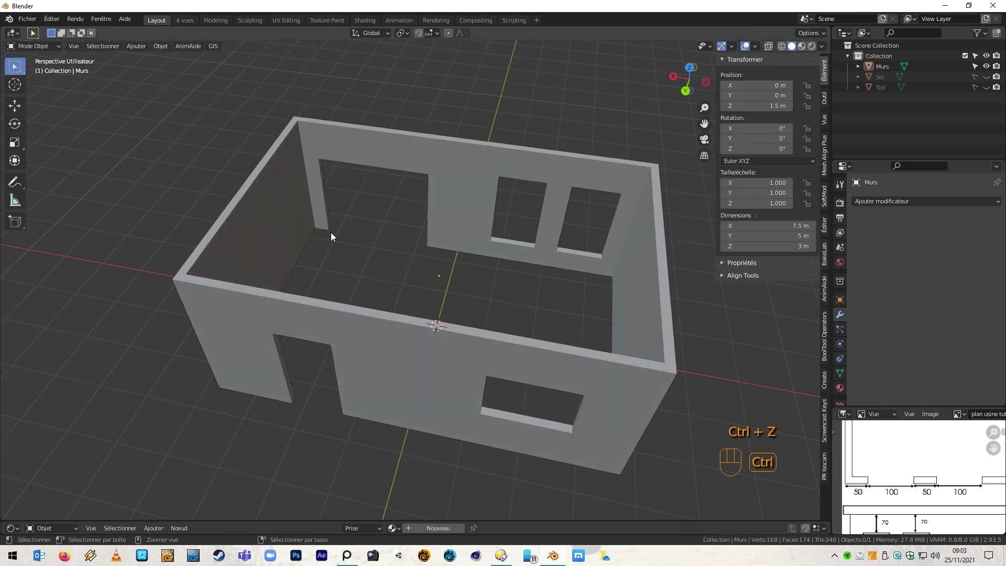
key("ctrl+z")
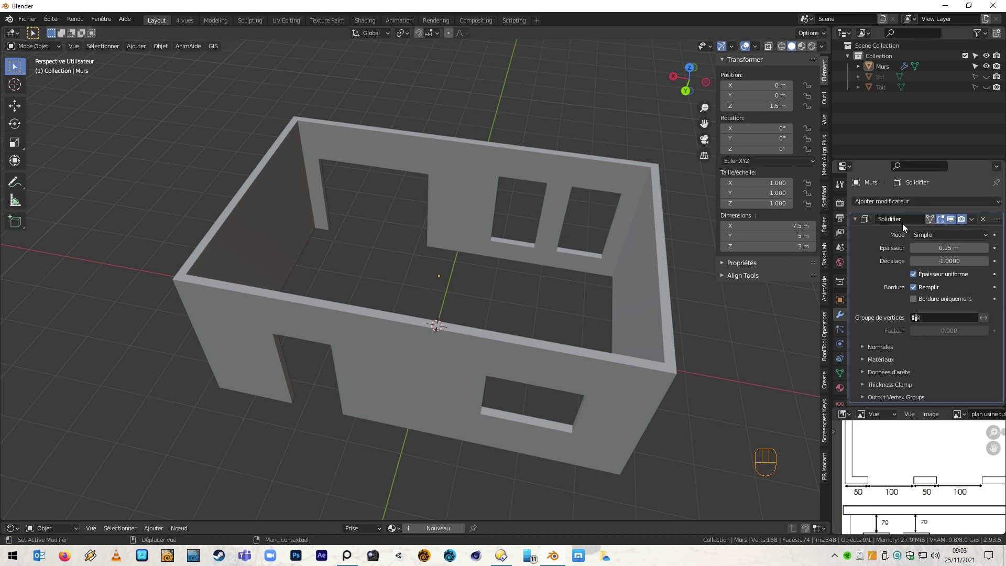
Step: Select the walls, try converting them to plain geometry with Visual Geometry to Mesh, and undo the conversion
left_click(972, 219)
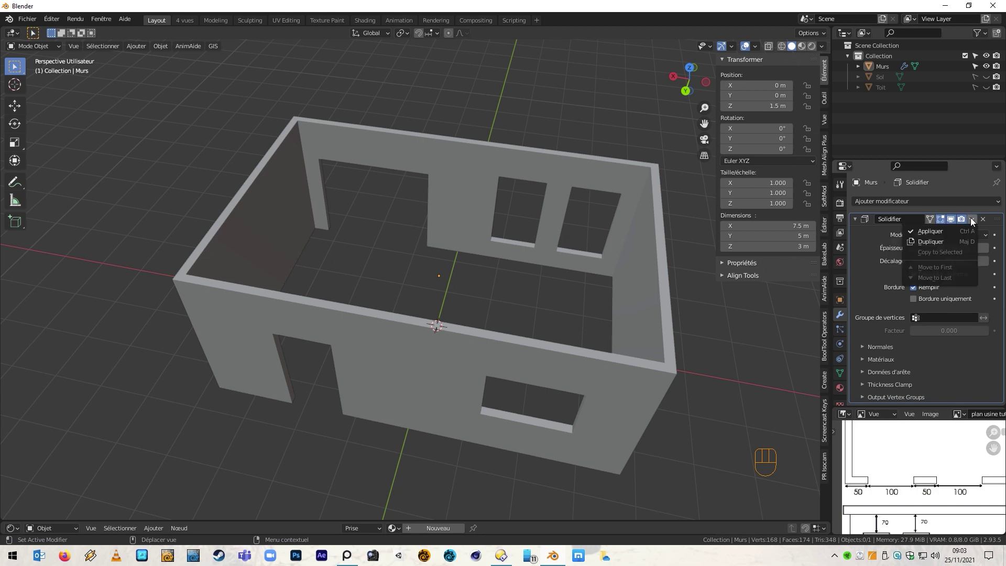
left_click(656, 184)
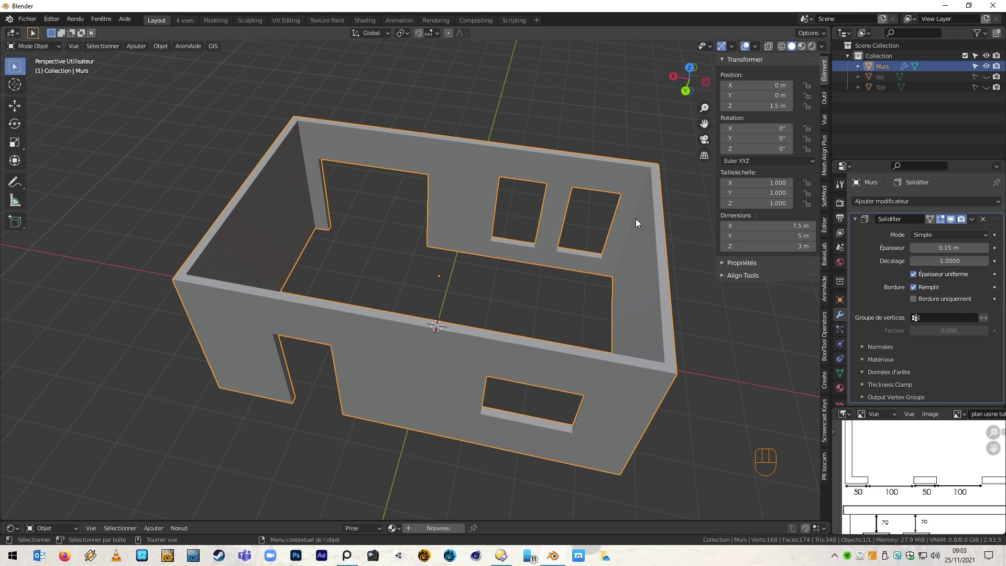
key("ctrl+a")
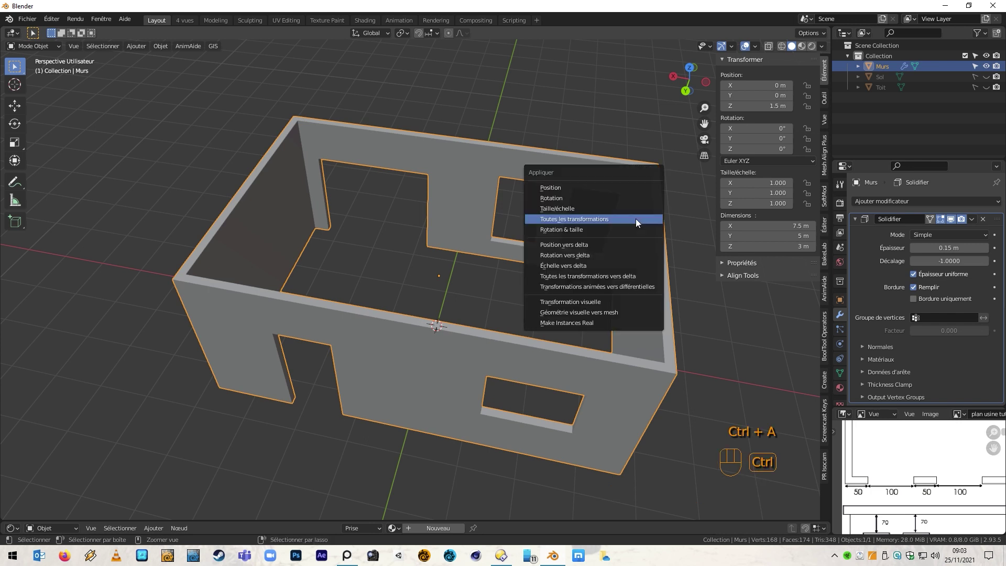
left_click(613, 313)
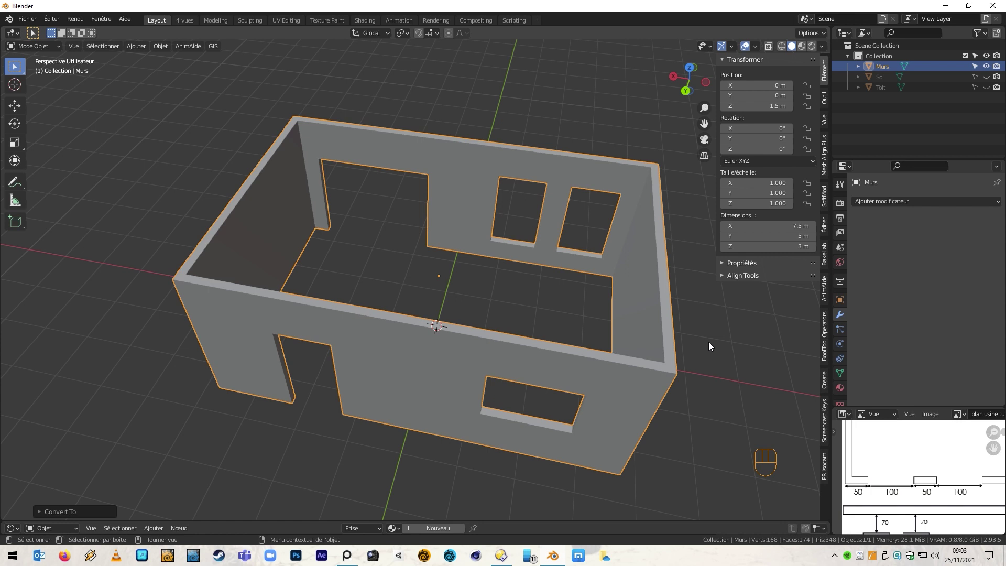
key("ctrl+z")
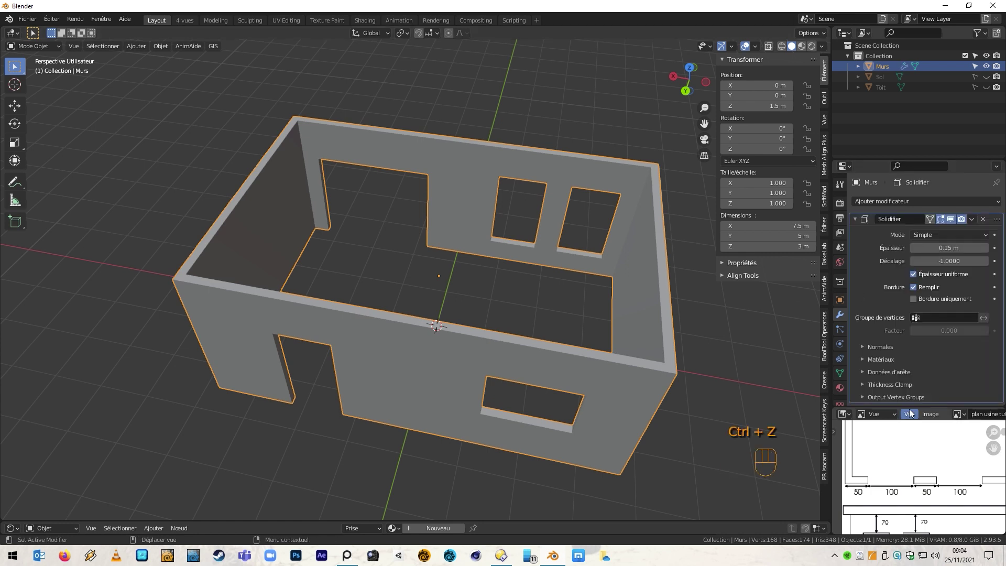
Step: Add a Bevel modifier below the Solidify modifier on the walls and set its amount to 0.016 m
left_click_drag(914, 407, 914, 437)
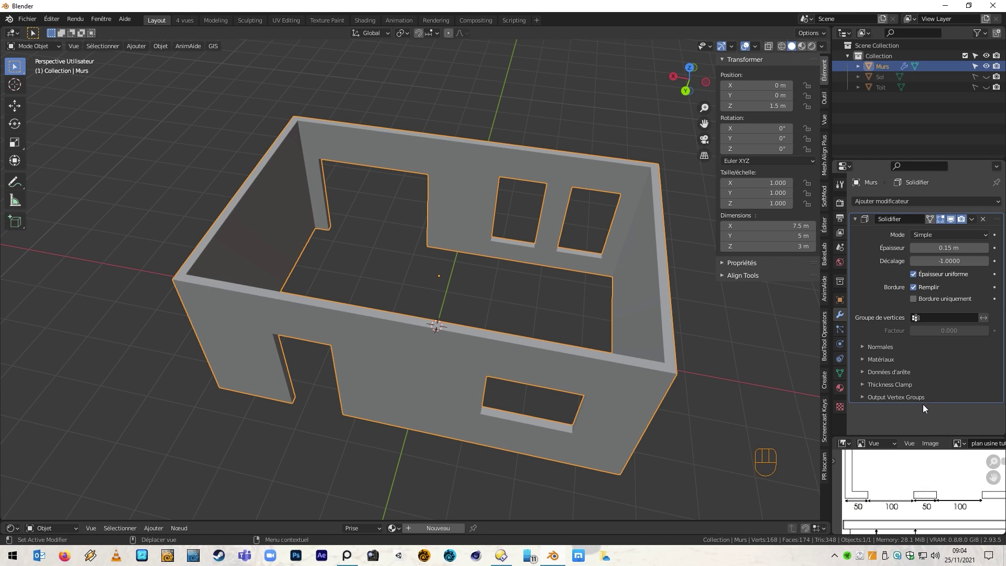
left_click(859, 218)
left_click(876, 200)
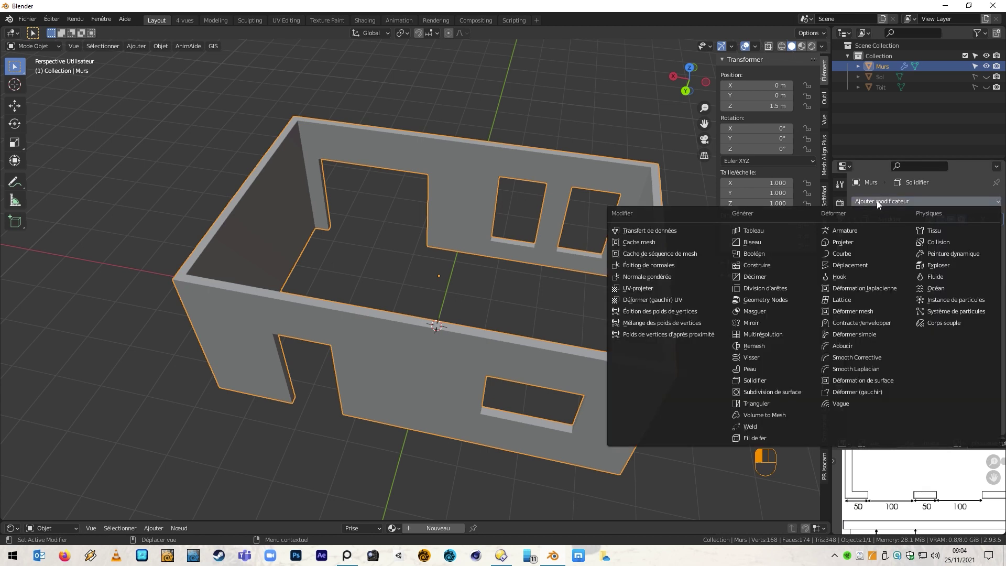
left_click(759, 241)
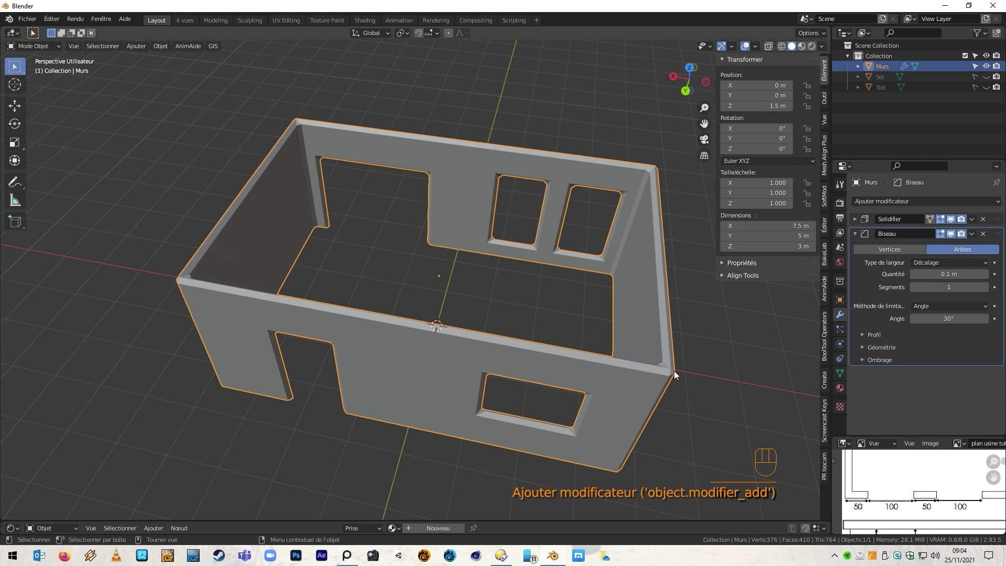
scroll(674, 370, "up", 4)
left_click_drag(948, 273, 921, 273, "shift")
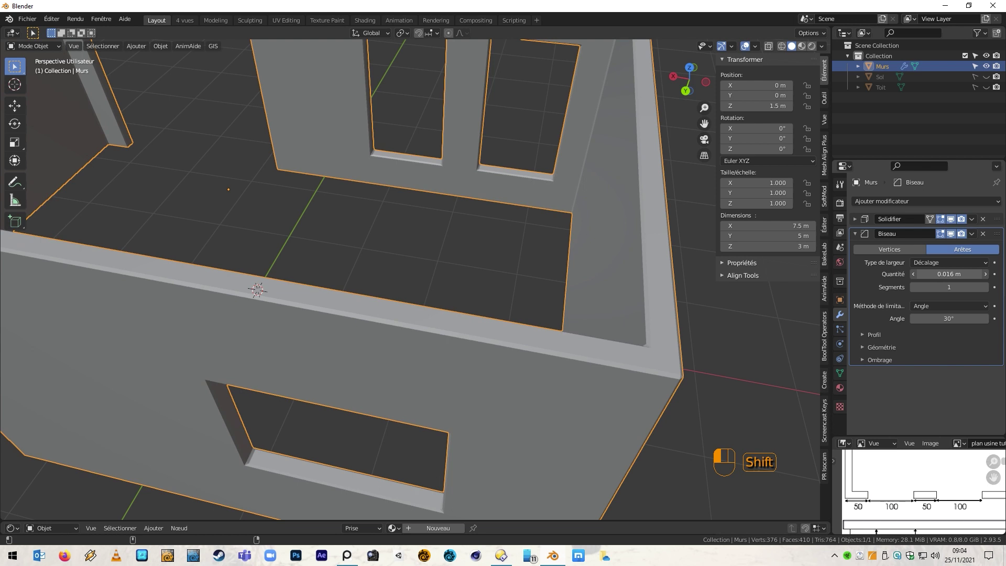
Step: Try applying only the Solidify modifier while the Bevel modifier stays in the stack, undoing each attempt
left_click(972, 220)
left_click(958, 227)
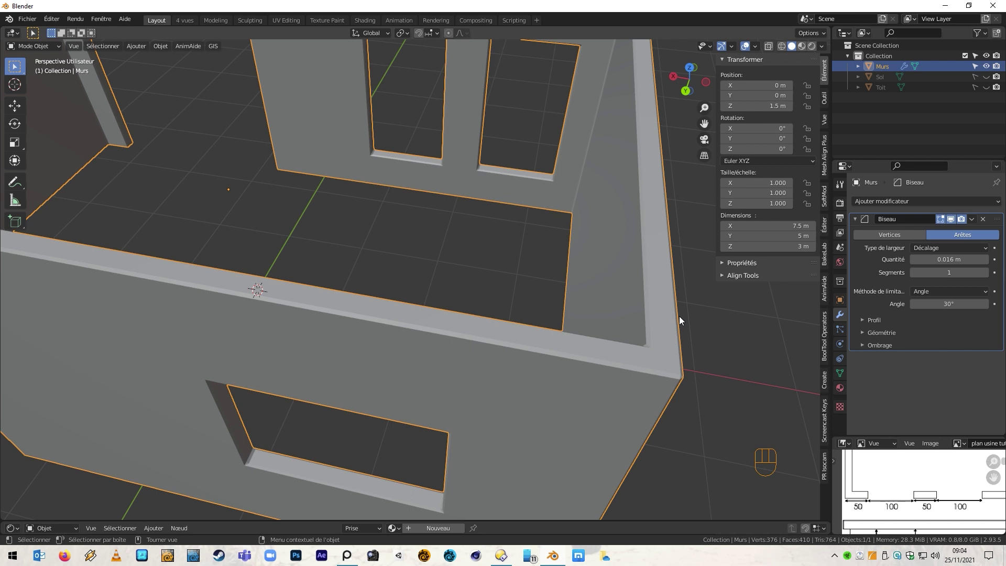
key("ctrl+z")
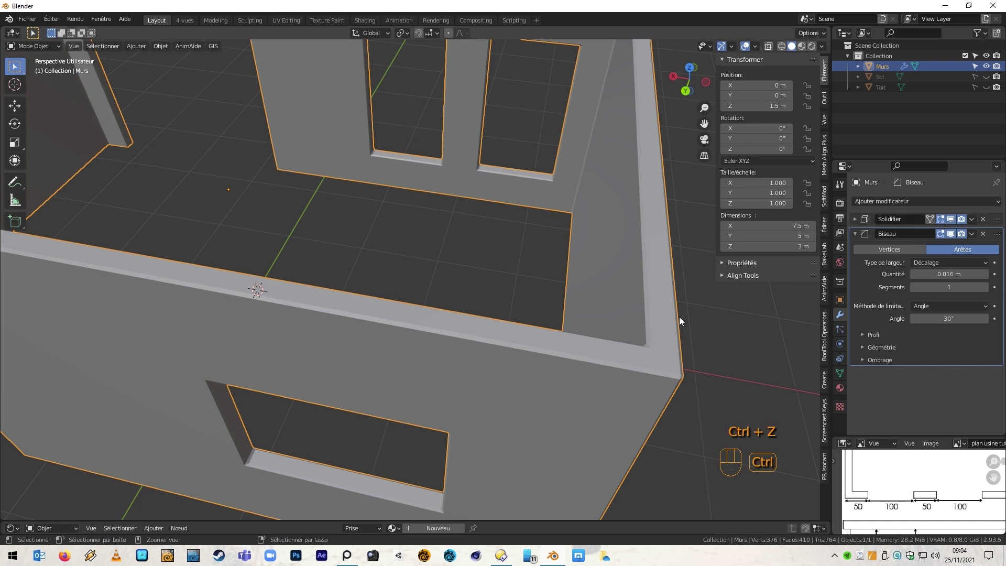
left_click(857, 219)
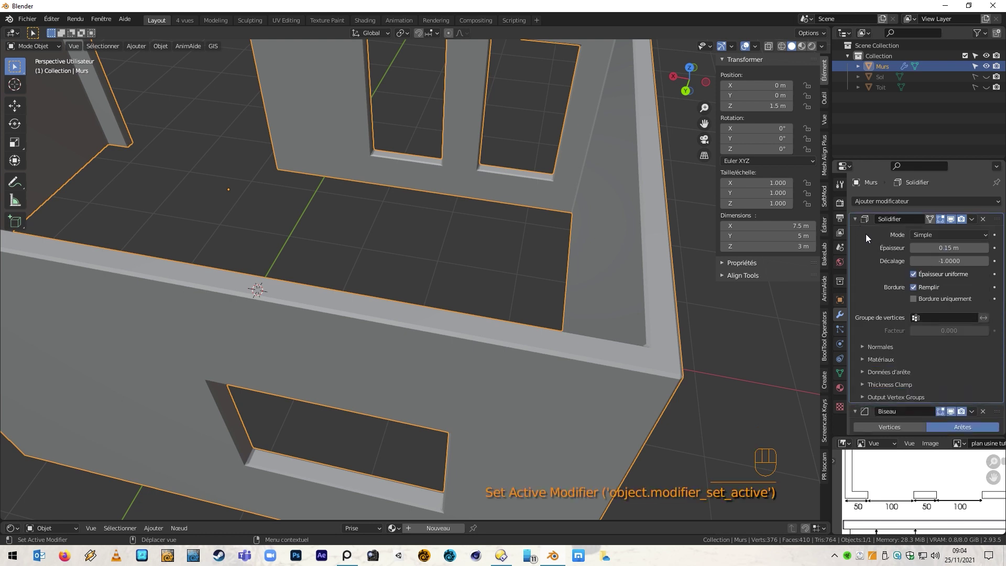
key("ctrl+a")
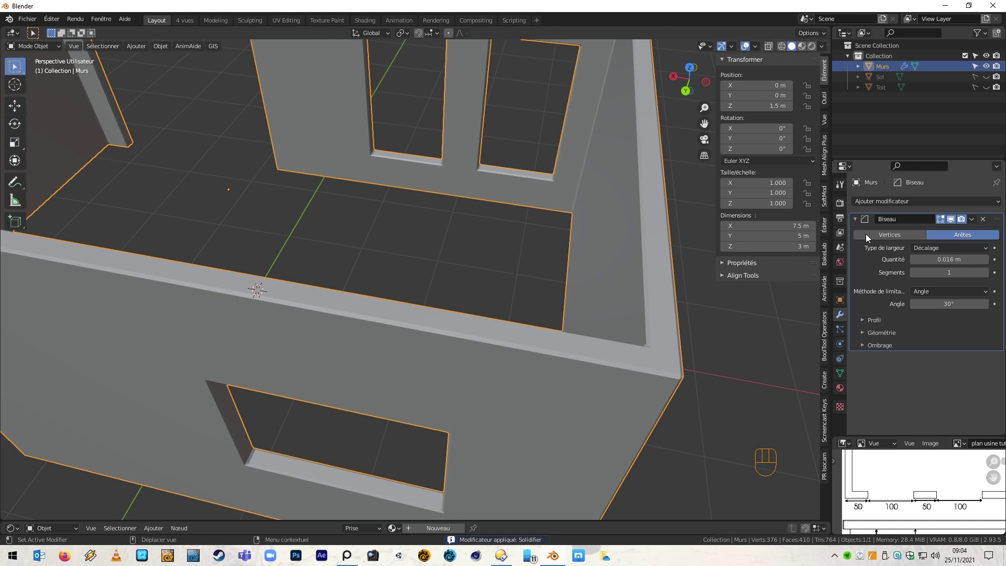
key("ctrl+z")
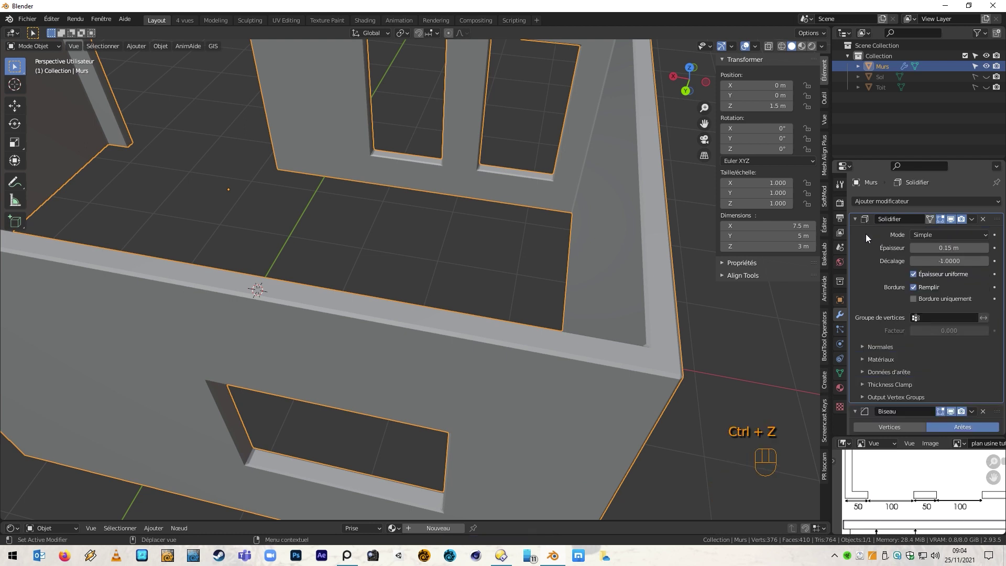
Step: Collapse both modifiers, try applying them together with Visual Geometry to Mesh, and undo the conversion
left_click(855, 218)
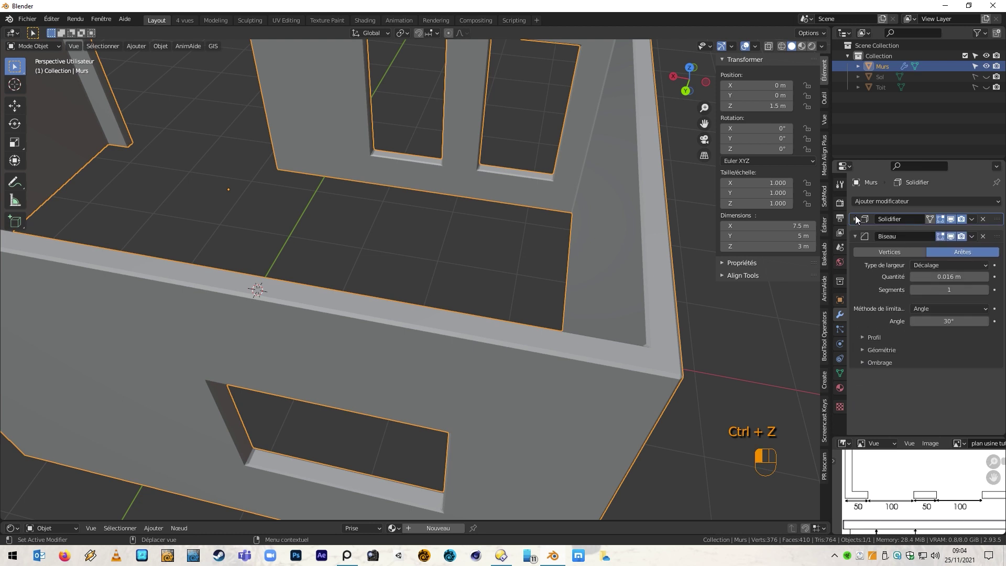
left_click(855, 234)
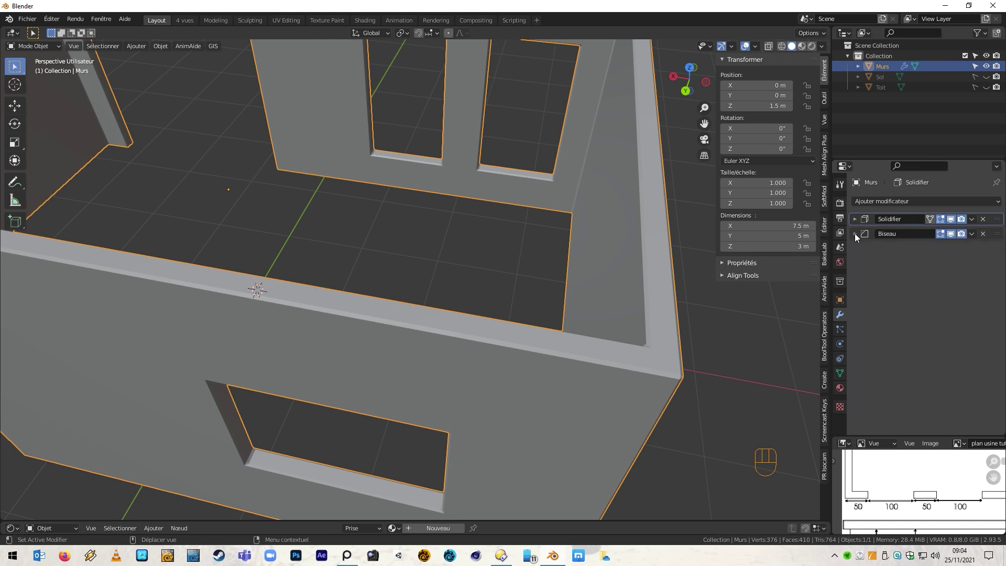
left_click(634, 380)
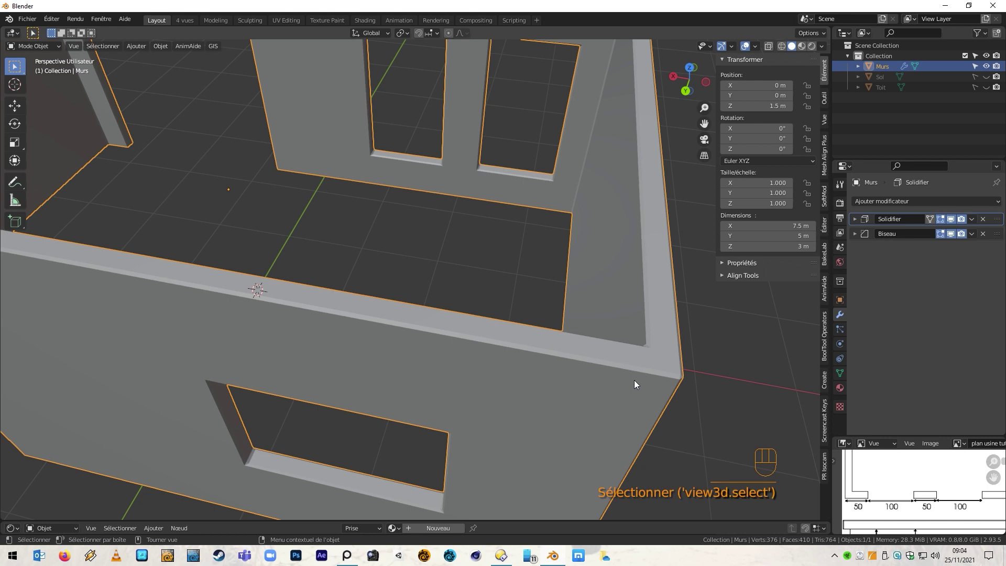
key("ctrl+a")
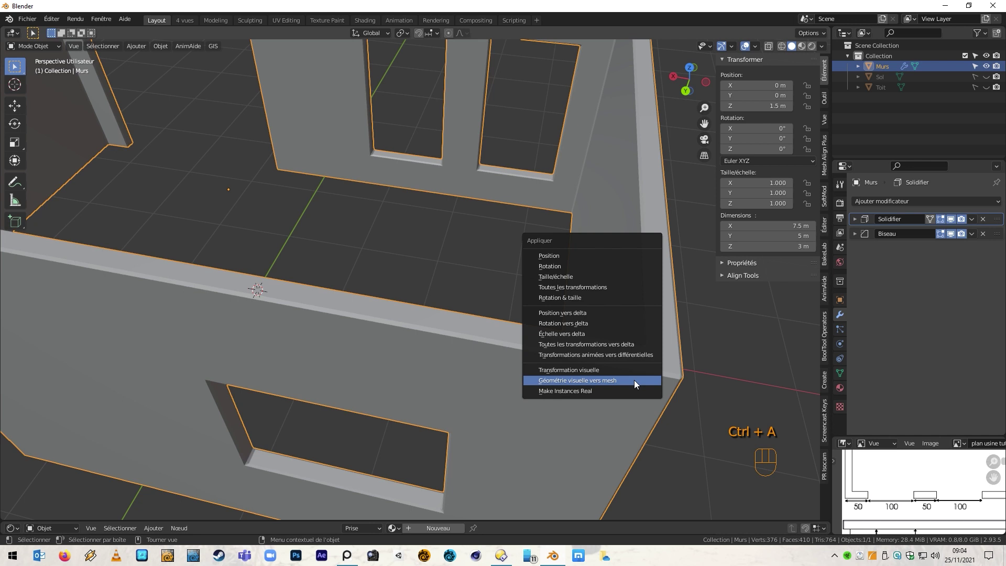
left_click(633, 380)
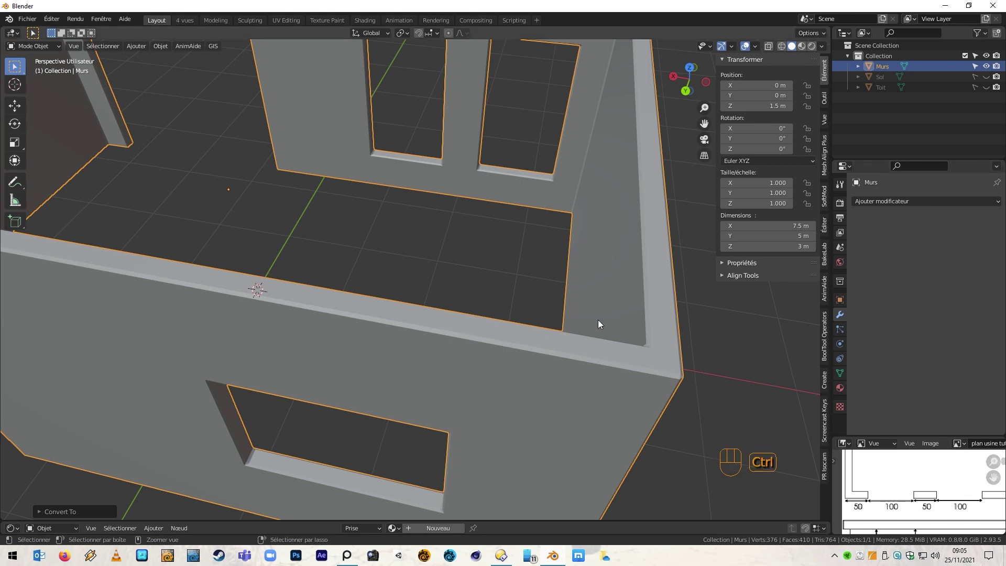
key("ctrl+z")
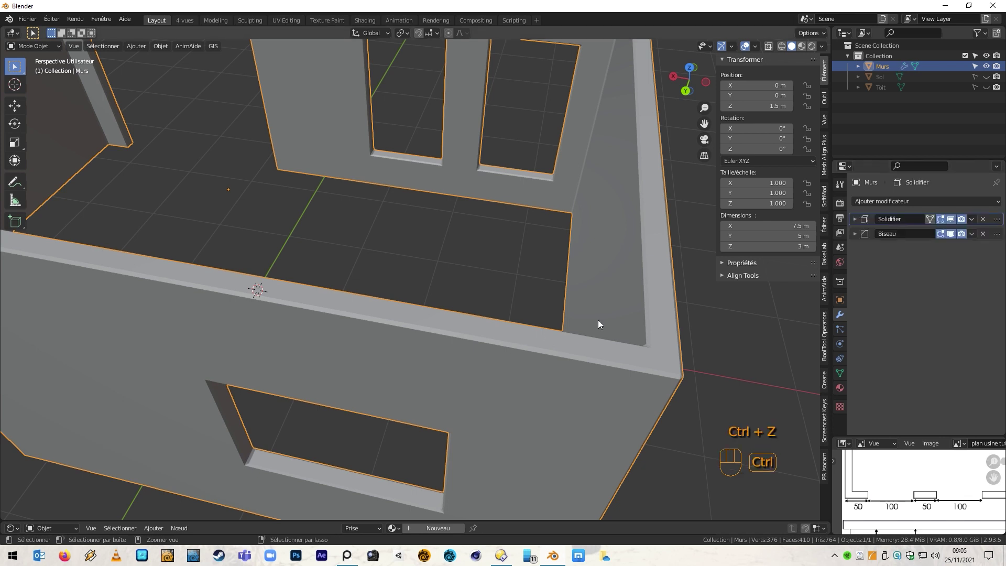
Step: Remove the Bevel modifier from the walls and apply the Solidify modifier
left_click(983, 235)
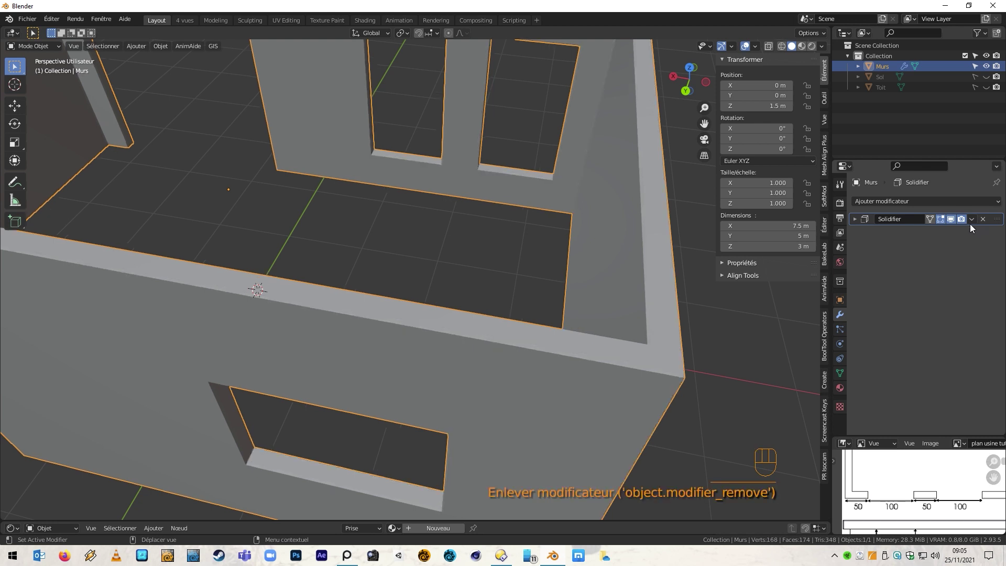
left_click(855, 219)
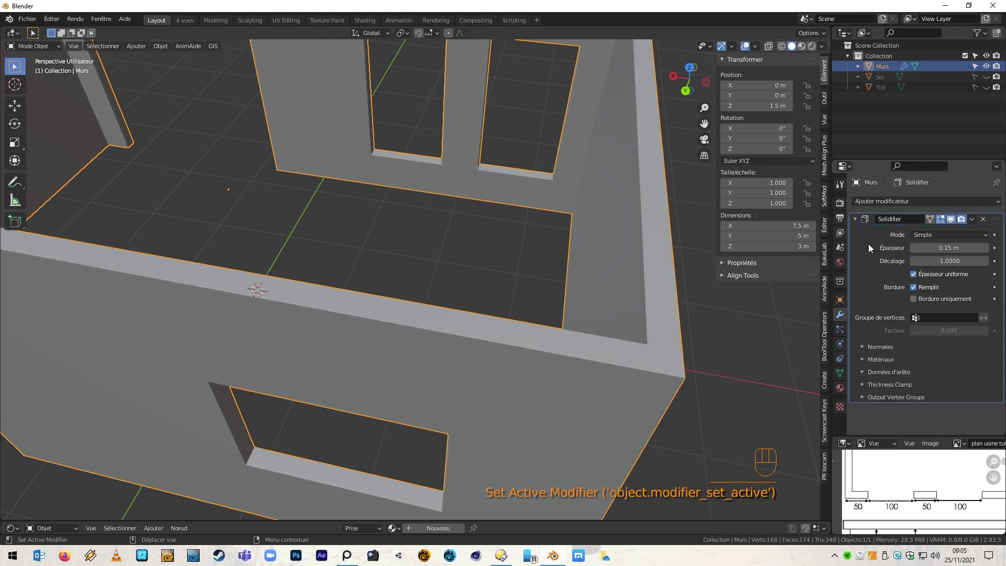
key("ctrl+a")
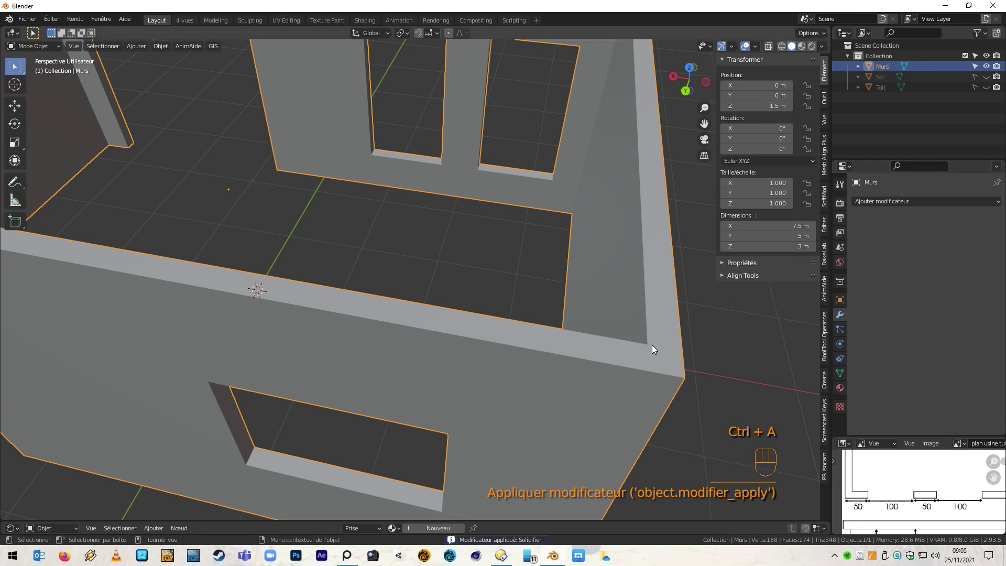
Step: Put the walls in Edit Mode and inspect the thickened mesh and its face normals from the short end
scroll(651, 345, "down", 6)
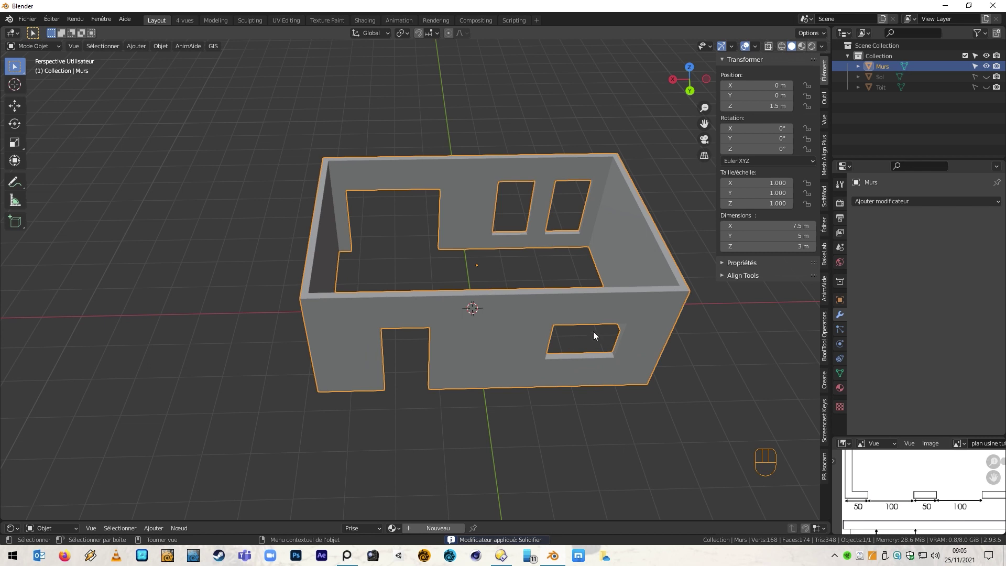
key("Tab")
middle_click_drag(495, 295, 666, 284)
middle_click_drag(579, 267, 612, 296, "shift")
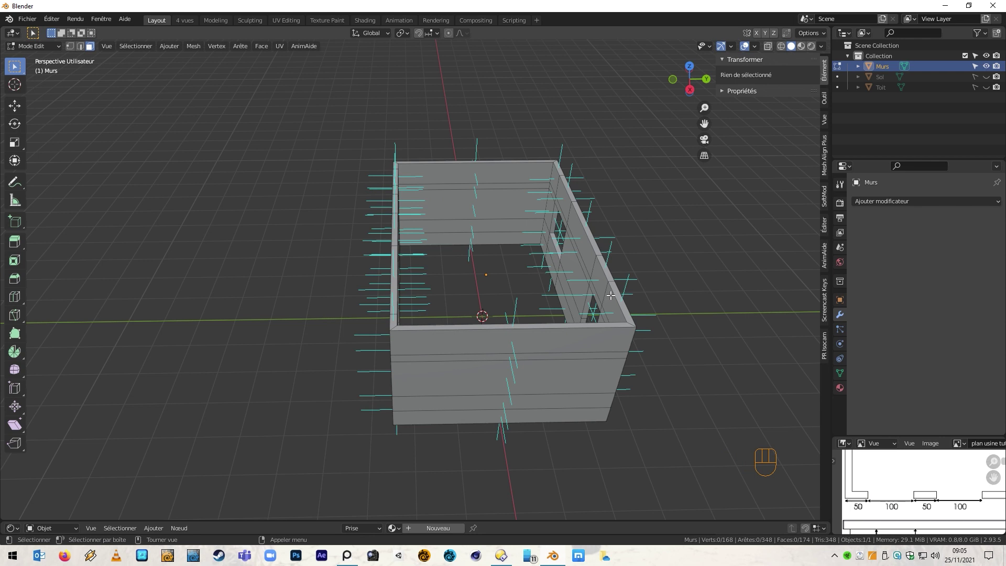
Step: Examine the walls' interior from above and switch to PureRef to consult the building plan
scroll(485, 236, "up", 6)
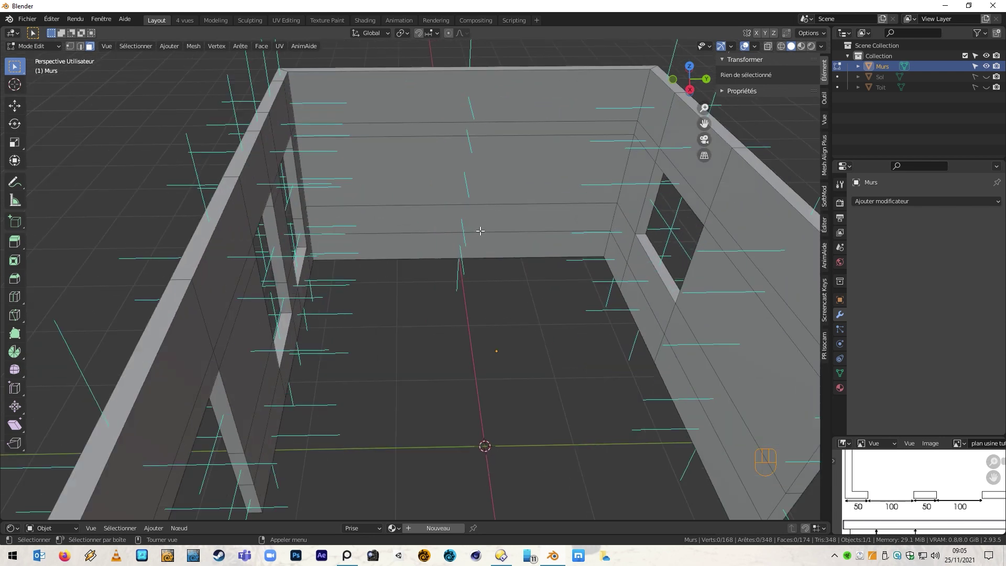
middle_click_drag(490, 244, 486, 305, "shift")
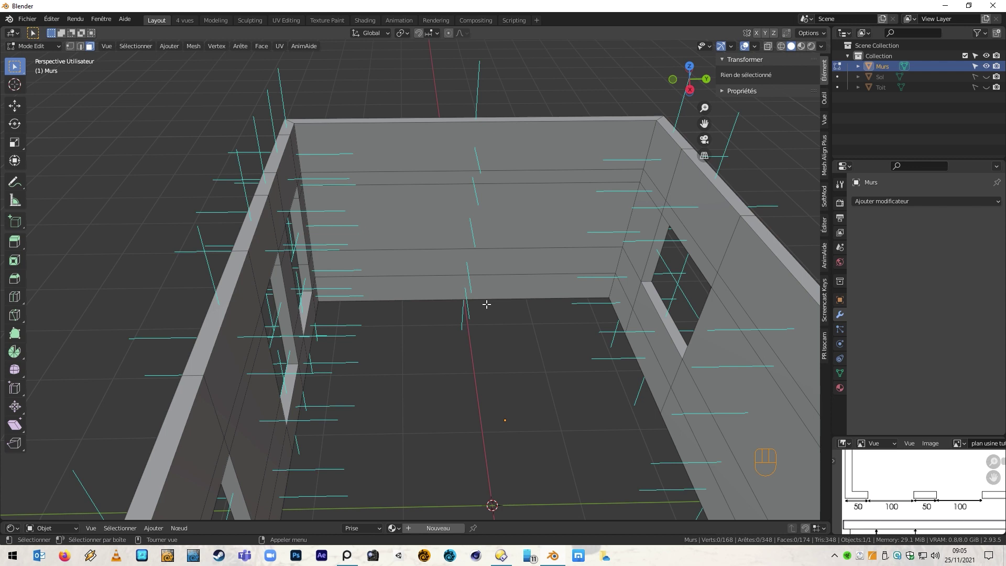
middle_click_drag(414, 262, 547, 311)
key("alt+Tab")
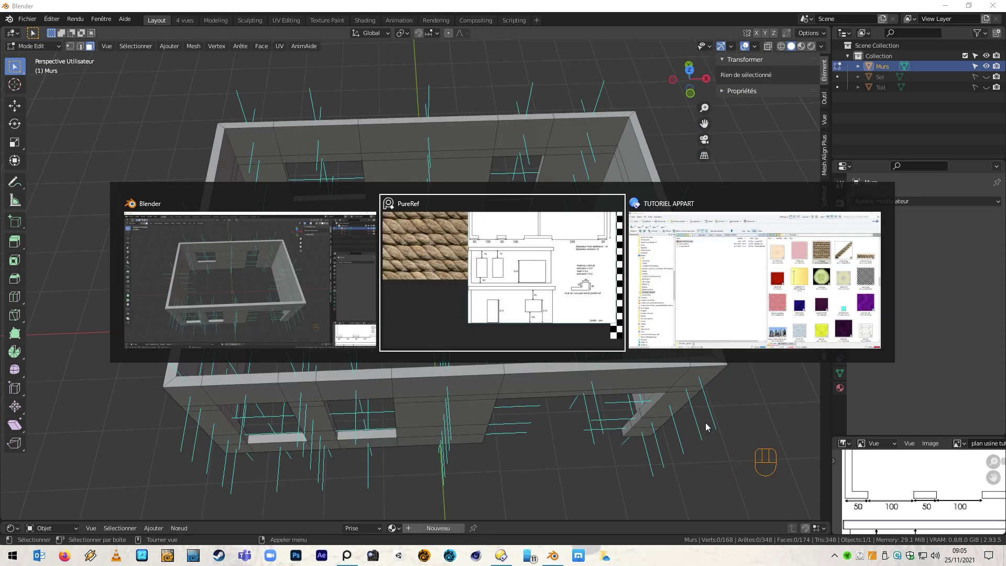
scroll(533, 314, "up", 4)
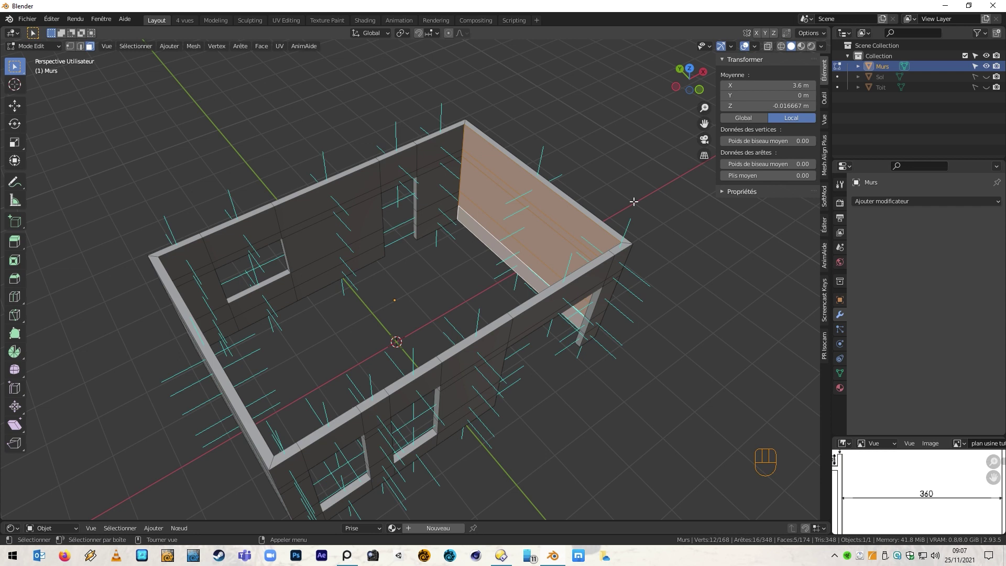
Step: Duplicate the selected inner faces of the short end wall in place and separate the copy into its own object
key("shift+d")
right_click(479, 243)
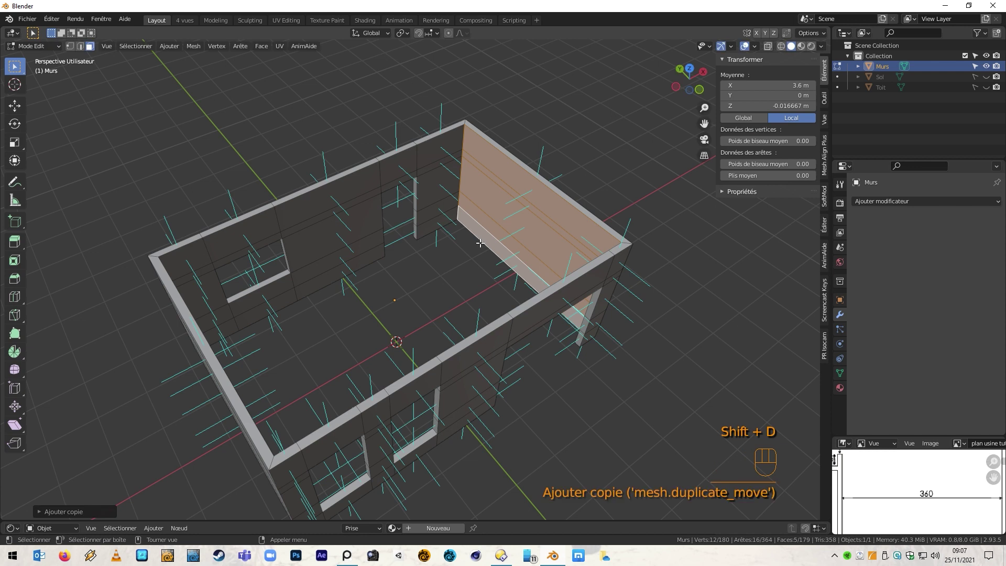
key("p")
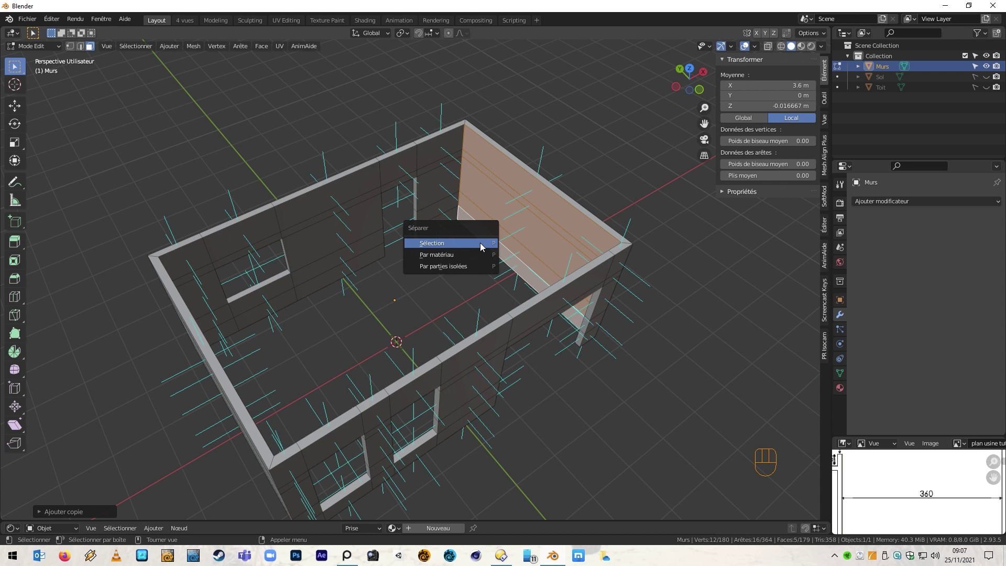
left_click(480, 245)
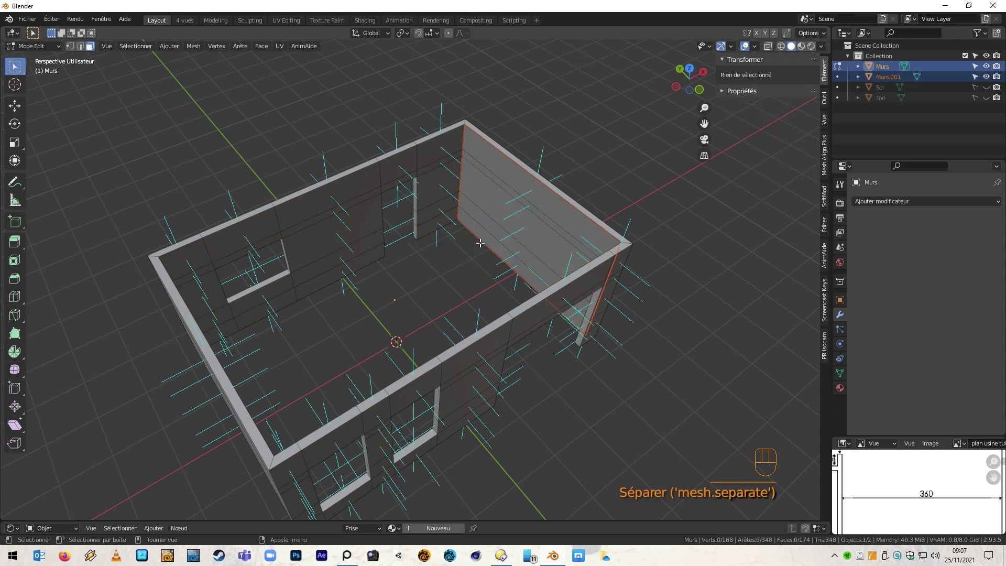
Step: Rename the separated wall object as Cloisons
double_click(885, 77)
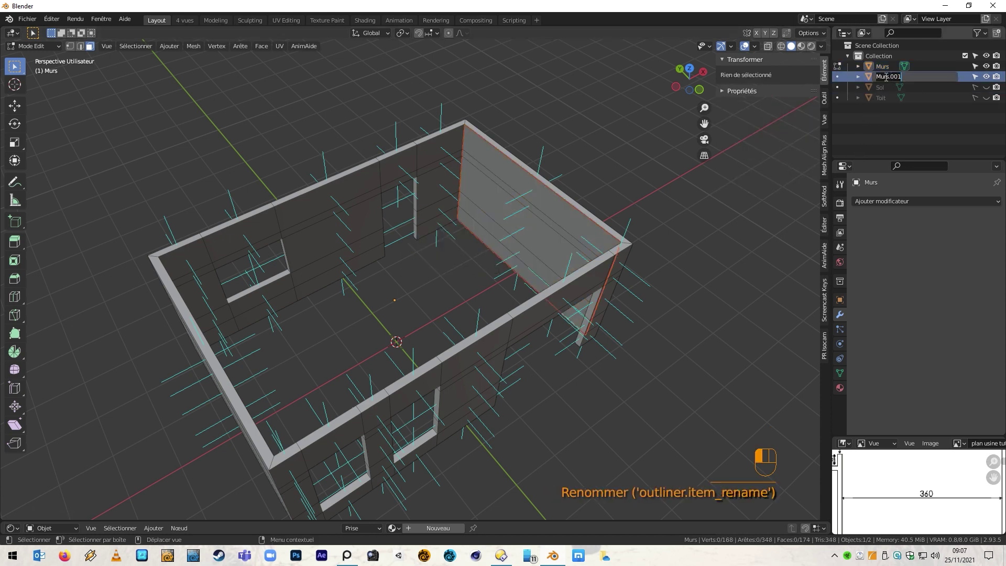
type("Cloisons")
key("Return")
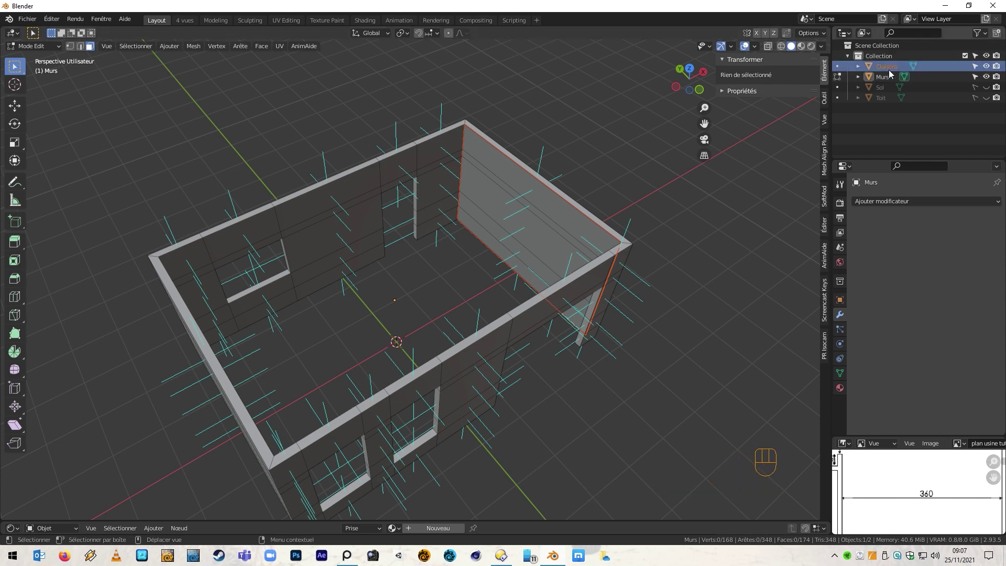
Step: Switch editing from Murs to the Cloisons object and inspect its mesh in isolation before showing the walls again
key("Tab")
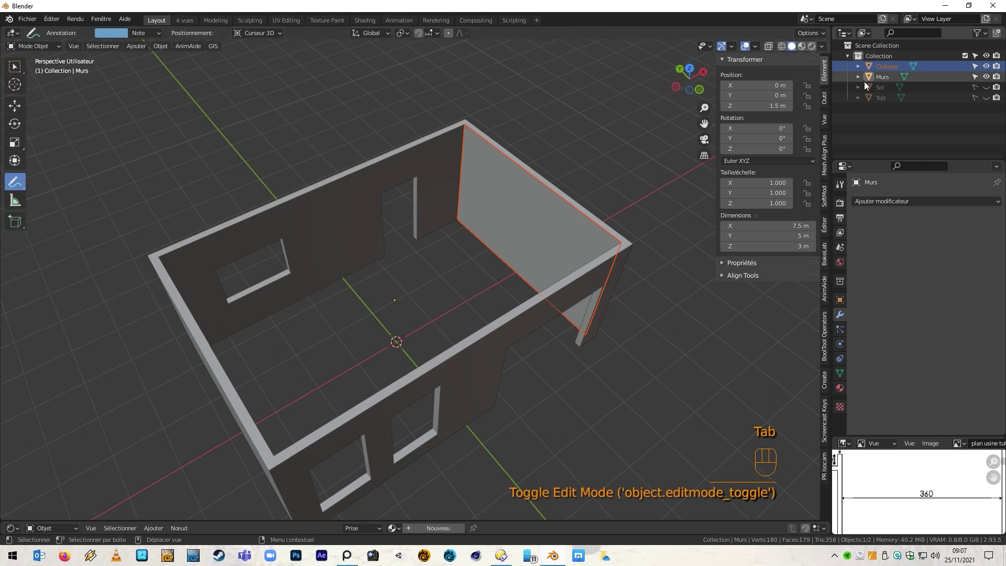
left_click(885, 70)
key("Tab")
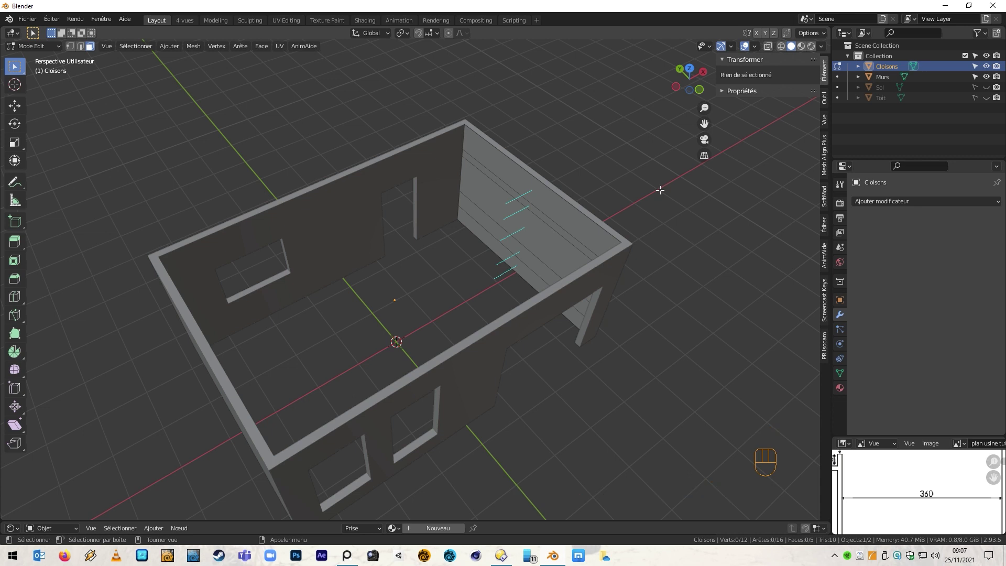
key("KP_Divide")
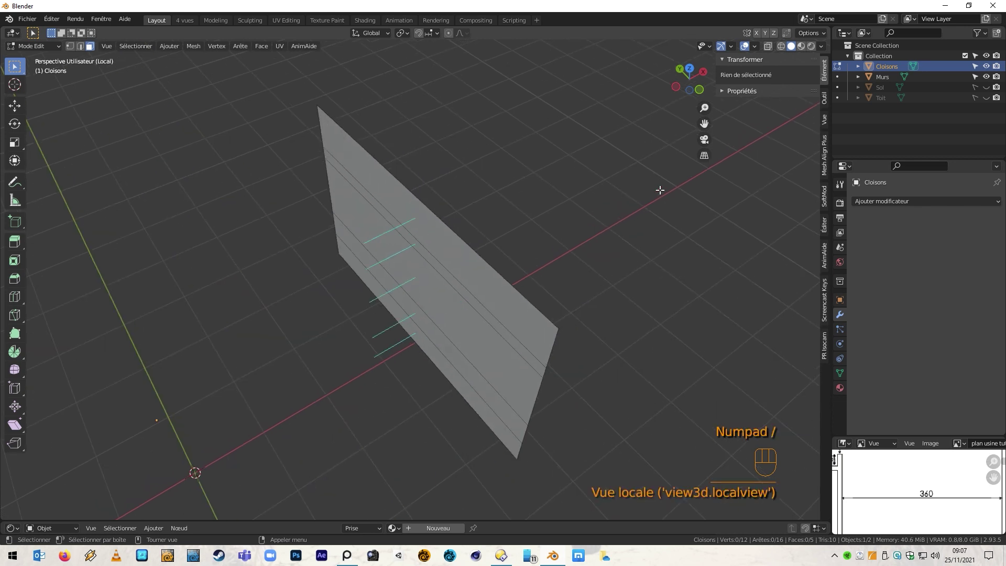
mouse_move(557, 228)
middle_mouse_down()
mouse_move(607, 192)
mouse_move(647, 179)
mouse_move(702, 189)
mouse_move(548, 213)
middle_mouse_up()
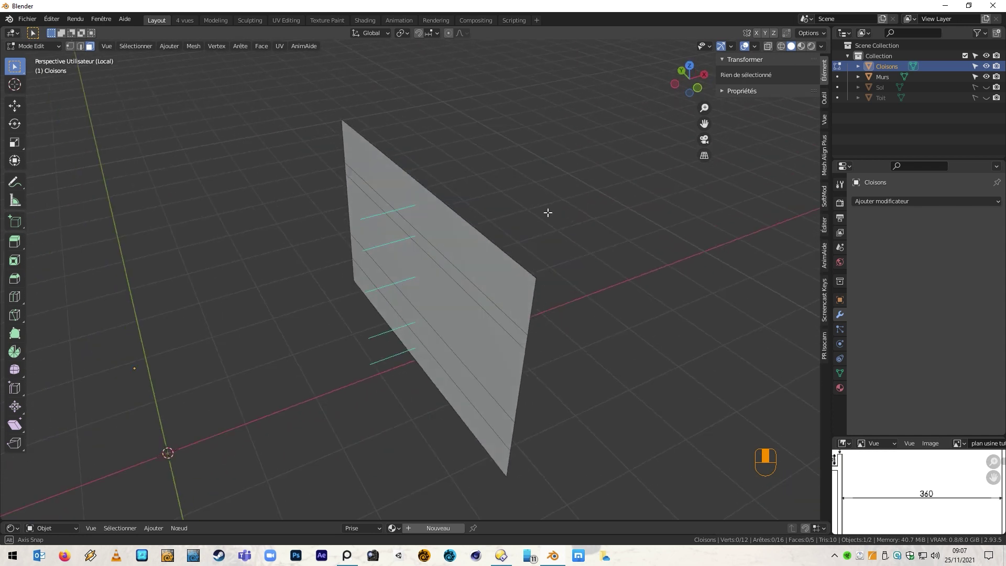
key("KP_Divide")
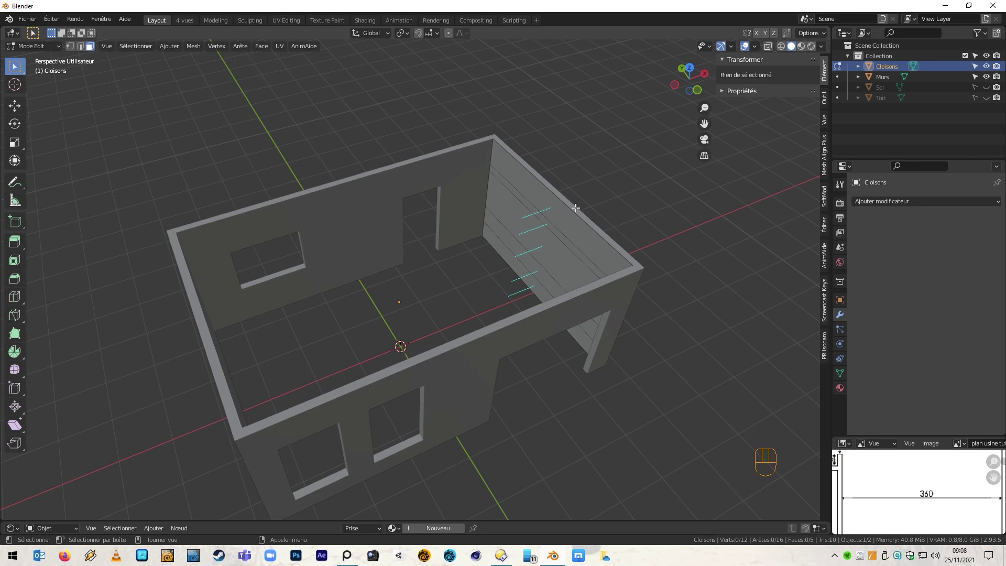
Step: Move all the faces of Cloisons -3.6 m along the X axis
left_click_drag(411, 105, 688, 407)
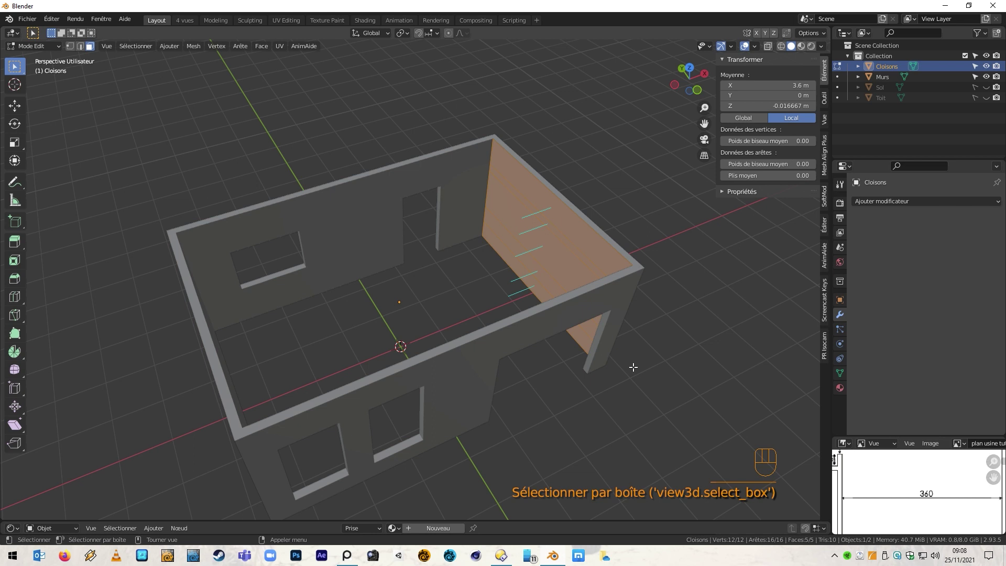
key("g")
key("x")
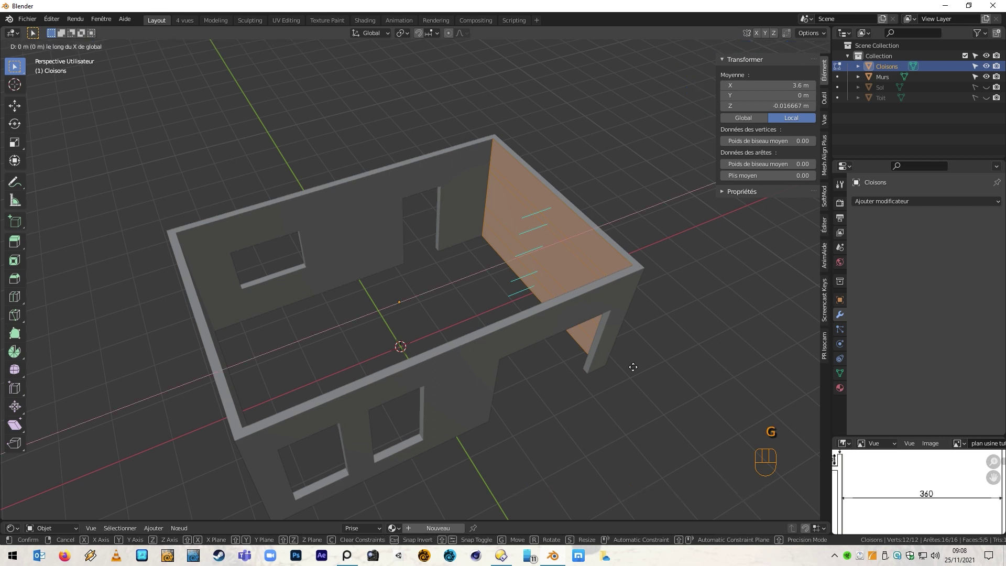
type("-2")
key("BackSpace")
type("3.6")
key("Return")
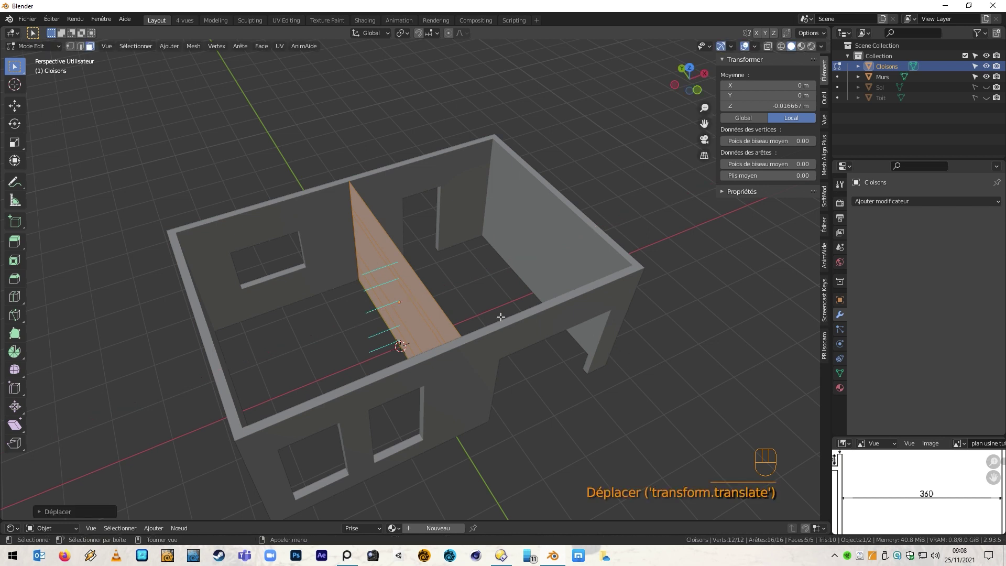
Step: Isolate the partition in the right orthographic view with vertex selection mode active
middle_click_drag(503, 291, 415, 346)
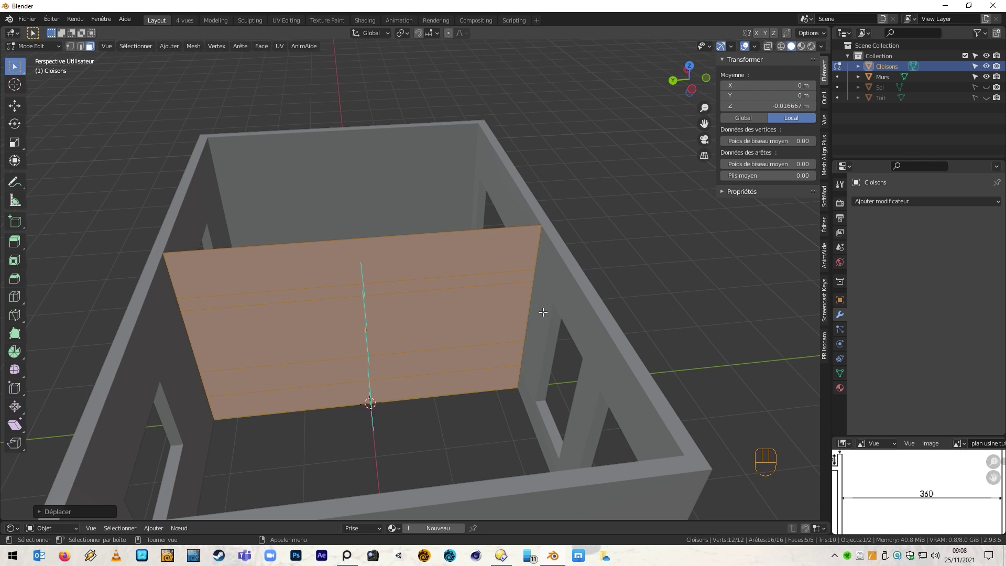
key("KP_Divide")
middle_click_drag(589, 283, 564, 265)
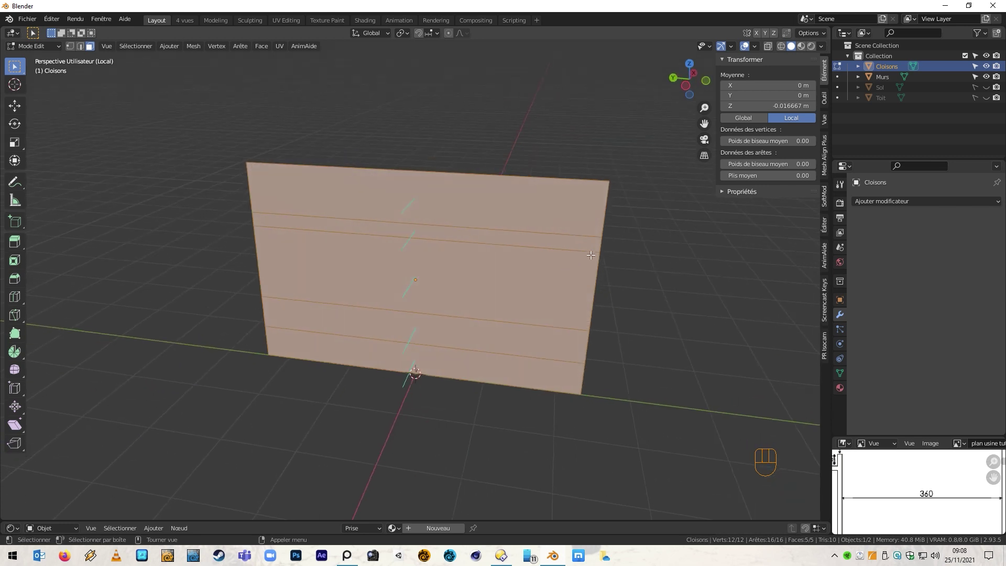
key("KP_3")
key("1")
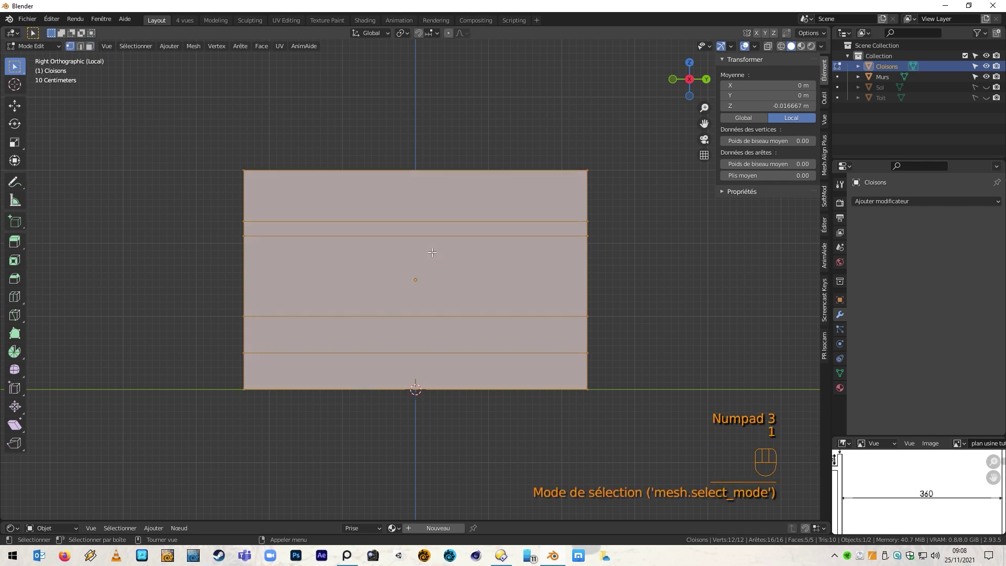
Step: Try deleting and dissolving the partition's intermediate vertices, undoing each attempt
left_click_drag(200, 201, 634, 359)
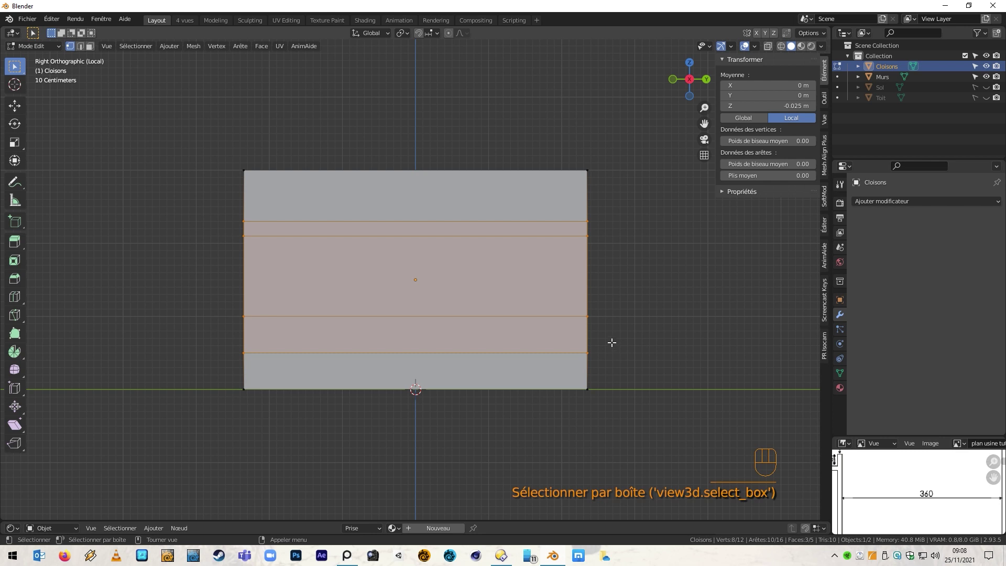
key("x")
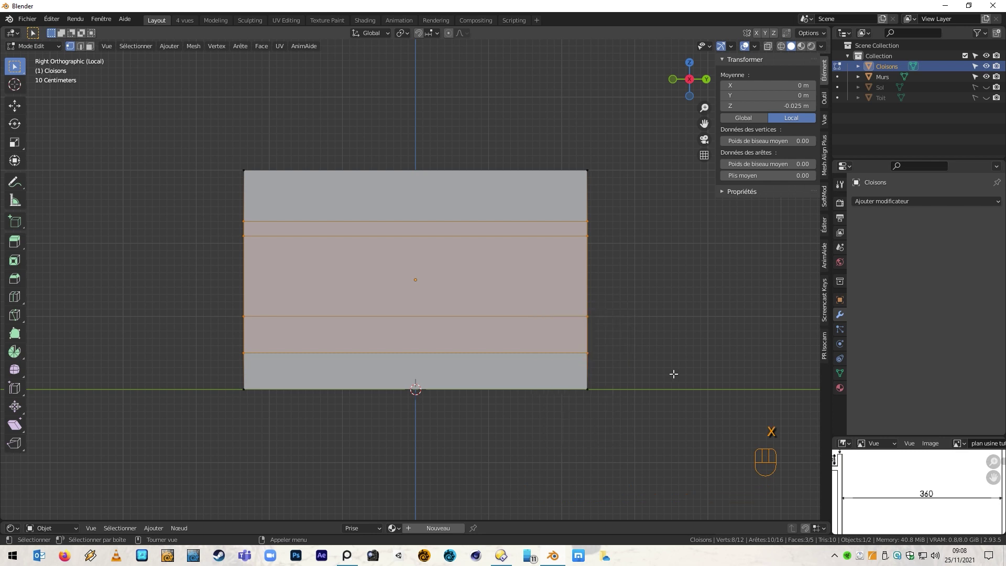
key("Delete")
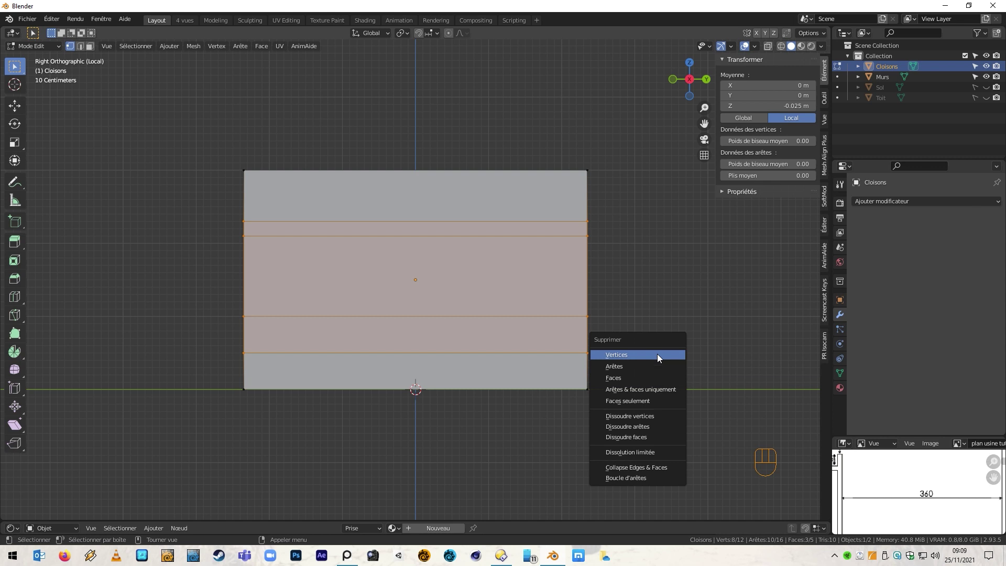
left_click(657, 353)
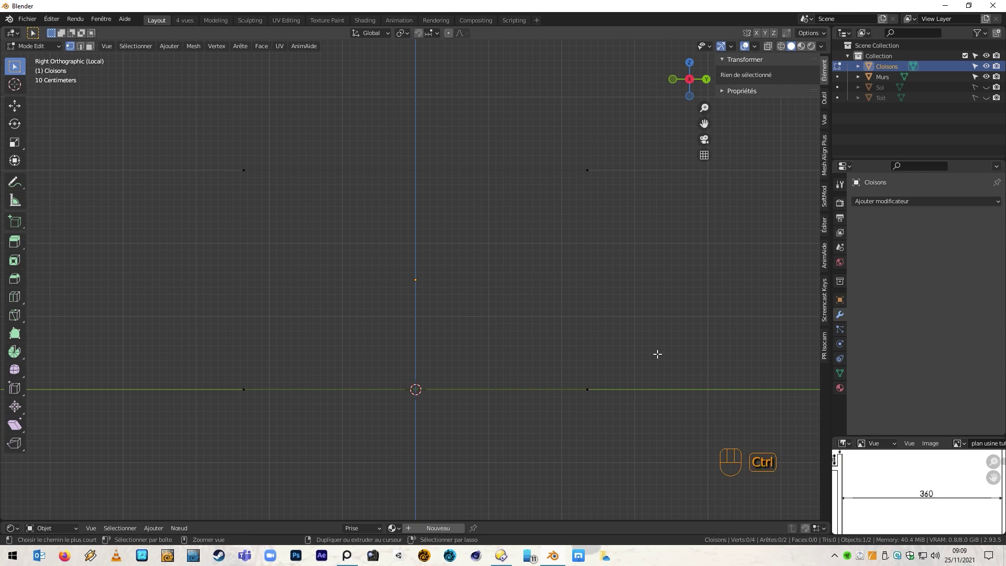
key("ctrl+z")
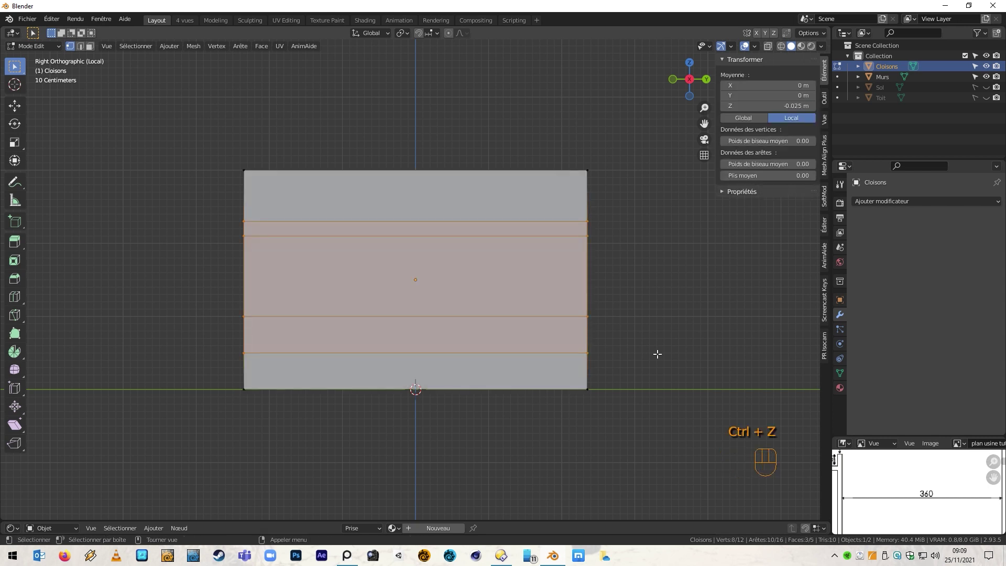
key("Delete")
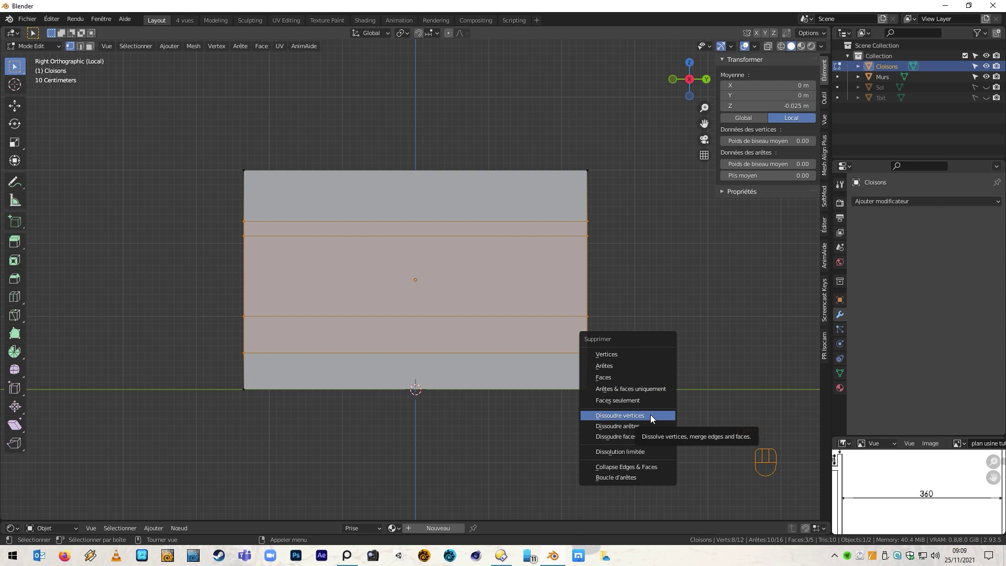
left_click(649, 414)
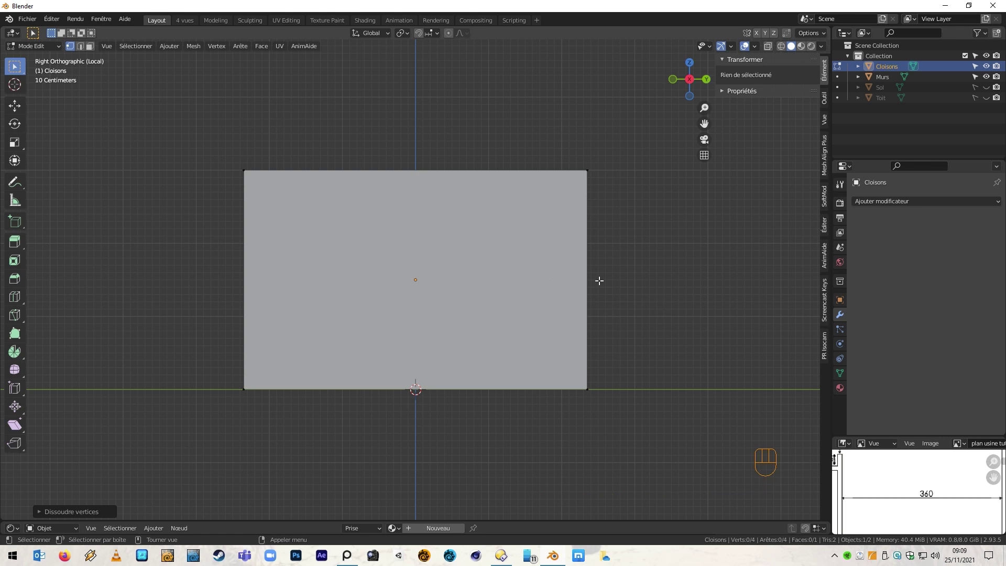
key("ctrl+z")
Step: Select the partition's intermediate horizontal edges in edge mode and dissolve them
left_click(80, 46)
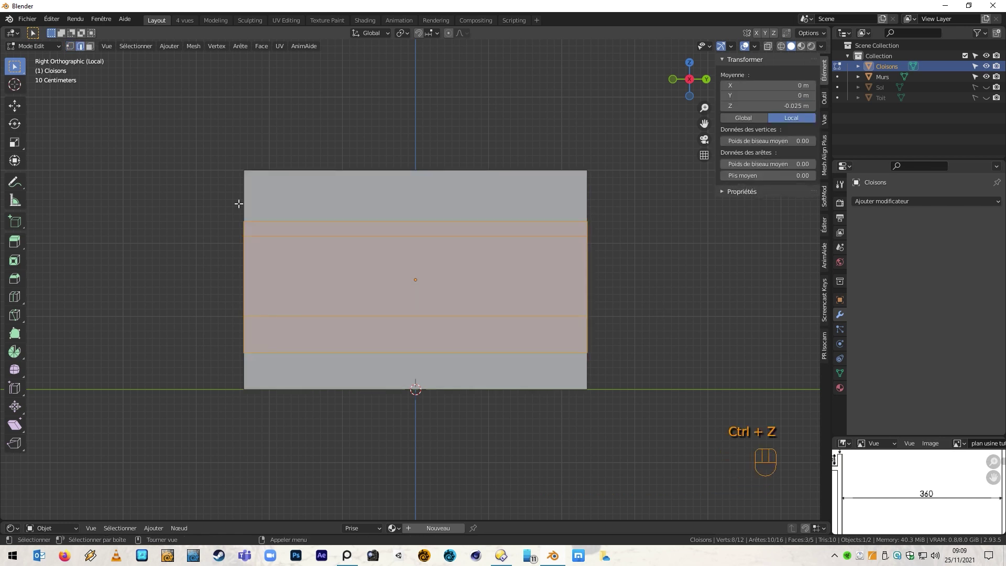
left_click_drag(192, 198, 631, 359)
key("x")
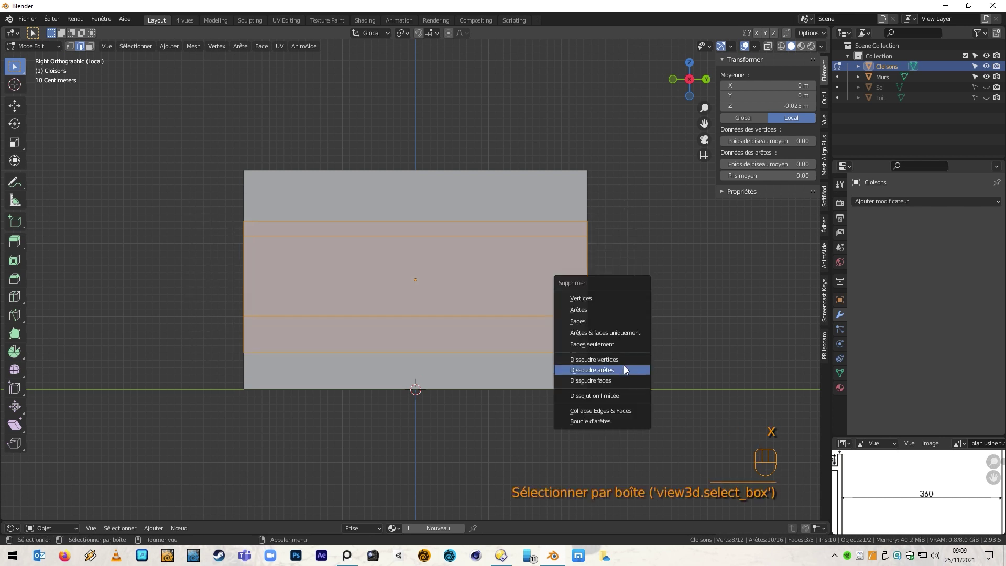
left_click(624, 370)
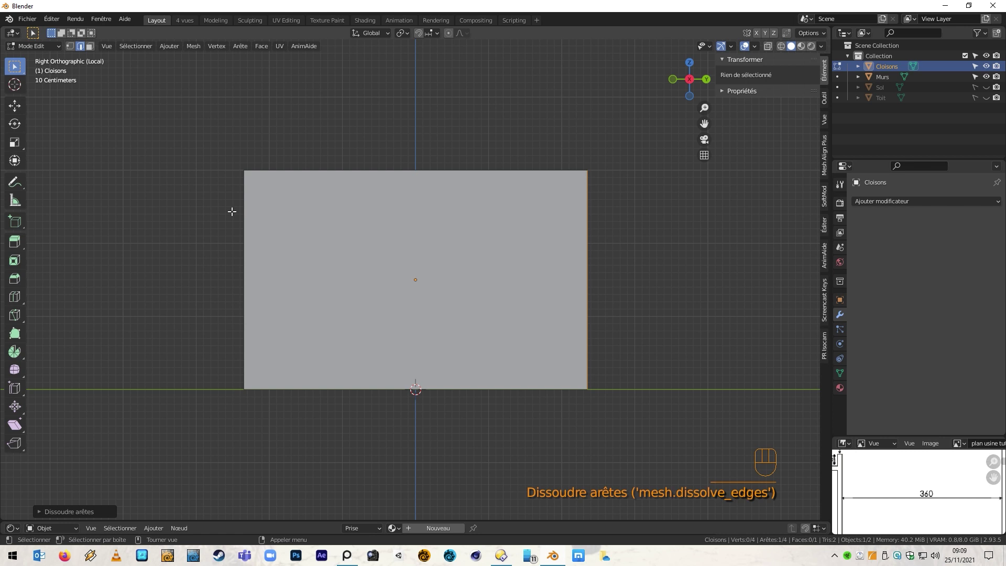
Step: Merge all of the partition's vertices by distance
middle_click_drag(644, 292, 646, 317)
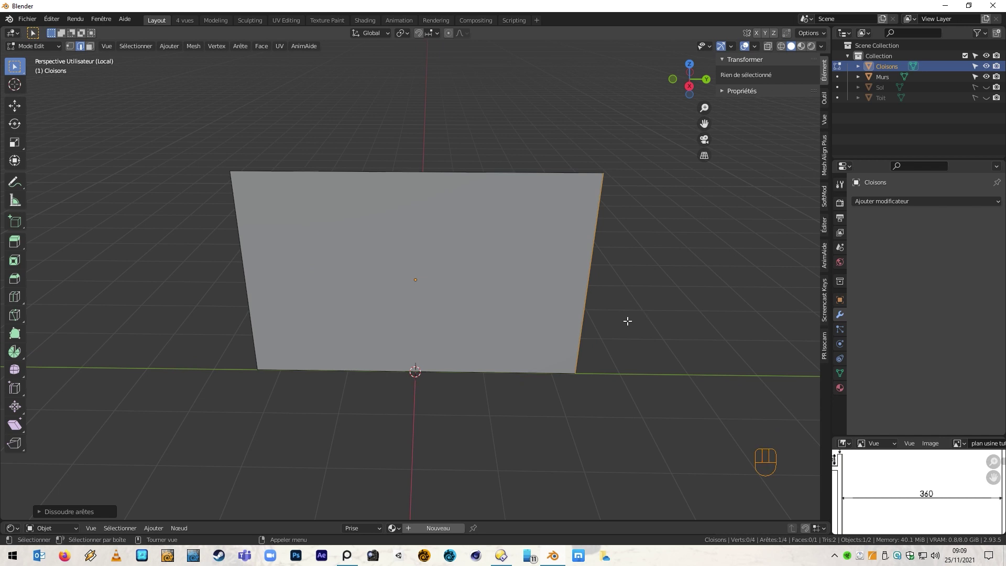
key("1")
key("a")
key("m")
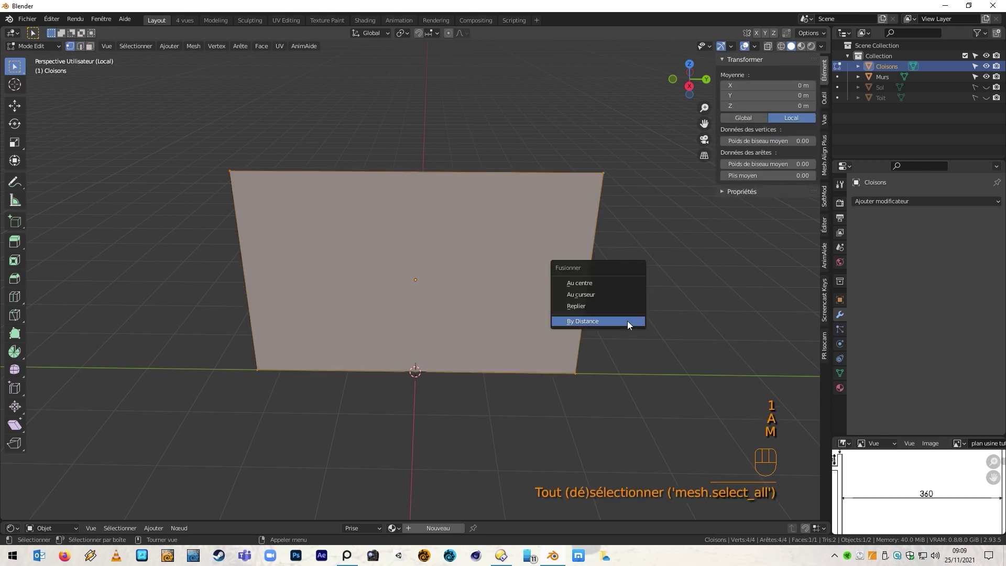
left_click(627, 320)
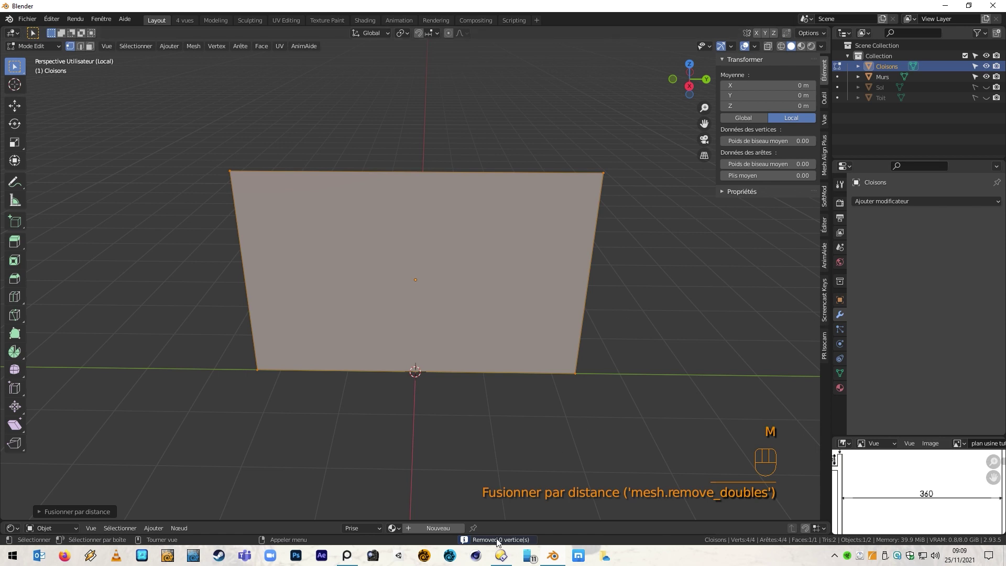
Step: Exit the isolated view and extrude the partition face about 0.71 m to give it thickness
scroll(614, 397, "down", 1)
middle_click_drag(614, 397, 487, 379)
key("KP_Divide")
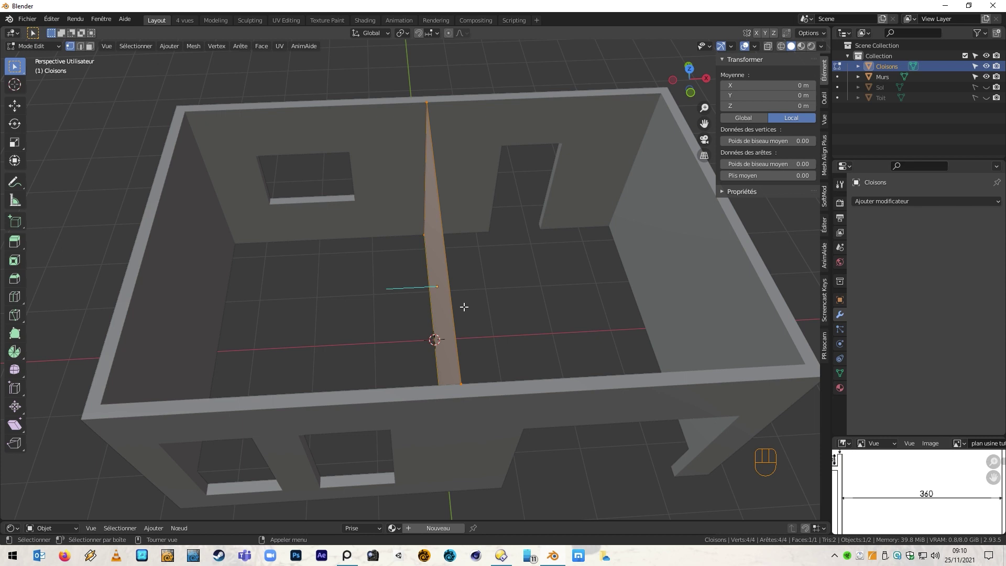
key("e")
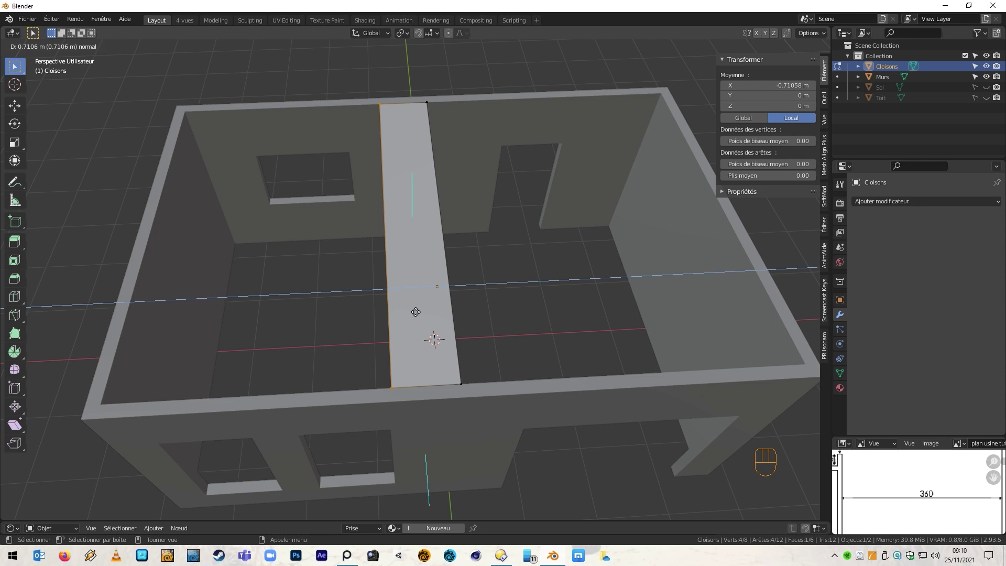
left_click(415, 312)
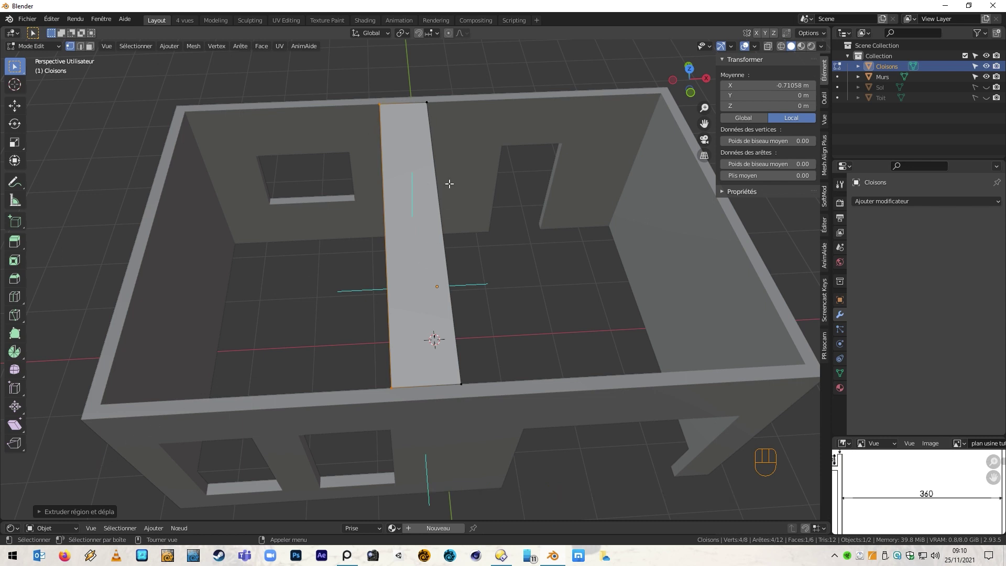
Step: Set the partition's extrusion distance to 0.1 m along its normal
left_click(38, 511)
left_click(135, 485)
mouse_move(135, 484)
left_mouse_down()
mouse_move(147, 484)
mouse_move(123, 484)
left_mouse_up()
left_click_drag(135, 484, 123, 484)
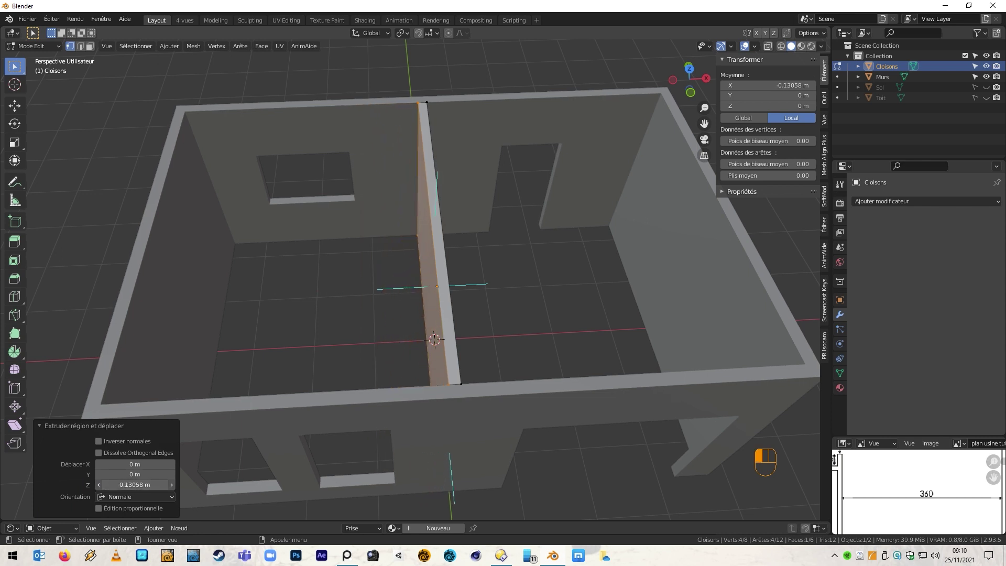
left_click(142, 485)
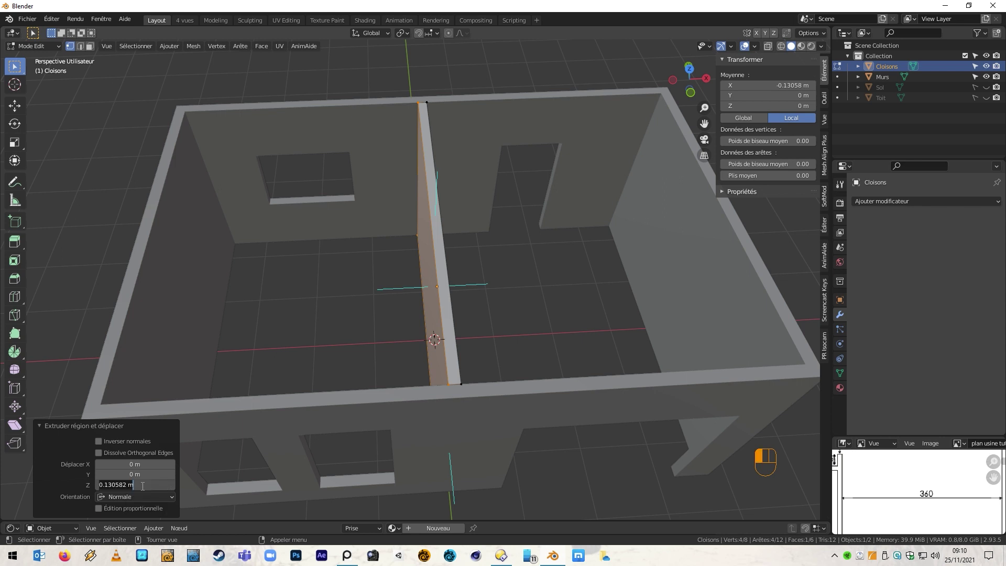
type("0.1")
key("Return")
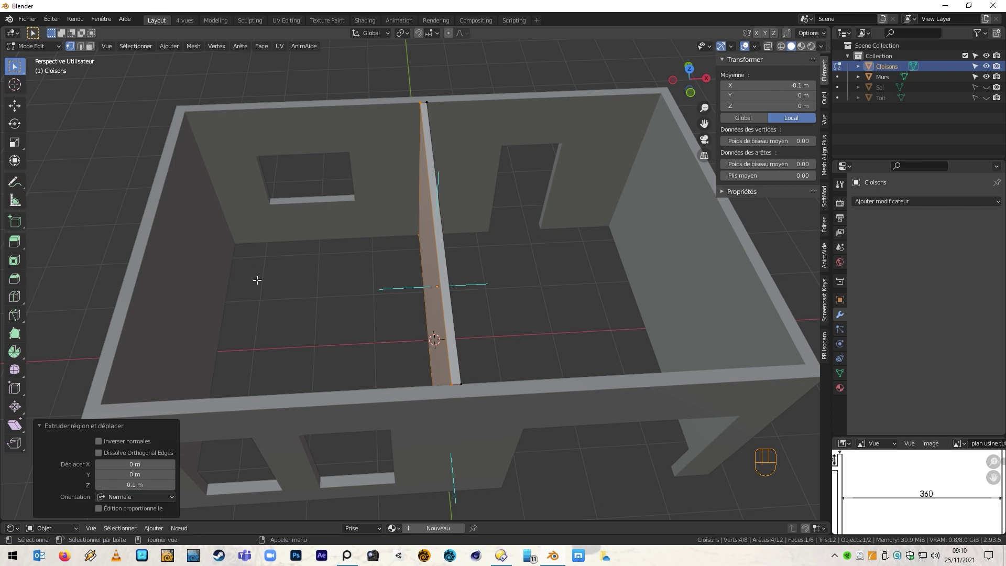
Step: Deselect the partition and examine the reference plan's dimensions along the central partition
left_click(276, 287)
middle_click_drag(304, 285, 202, 291)
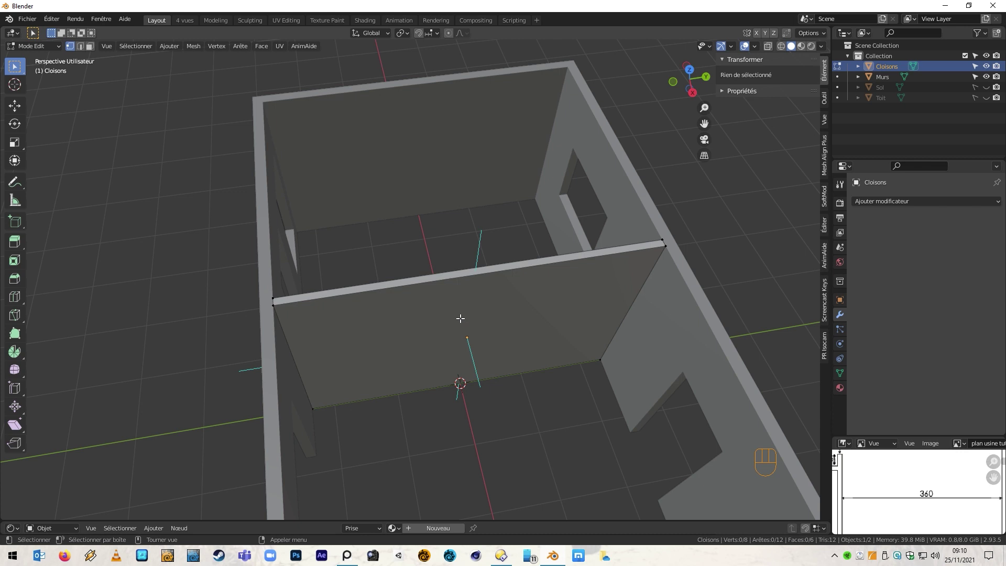
middle_click_drag(461, 318, 593, 321)
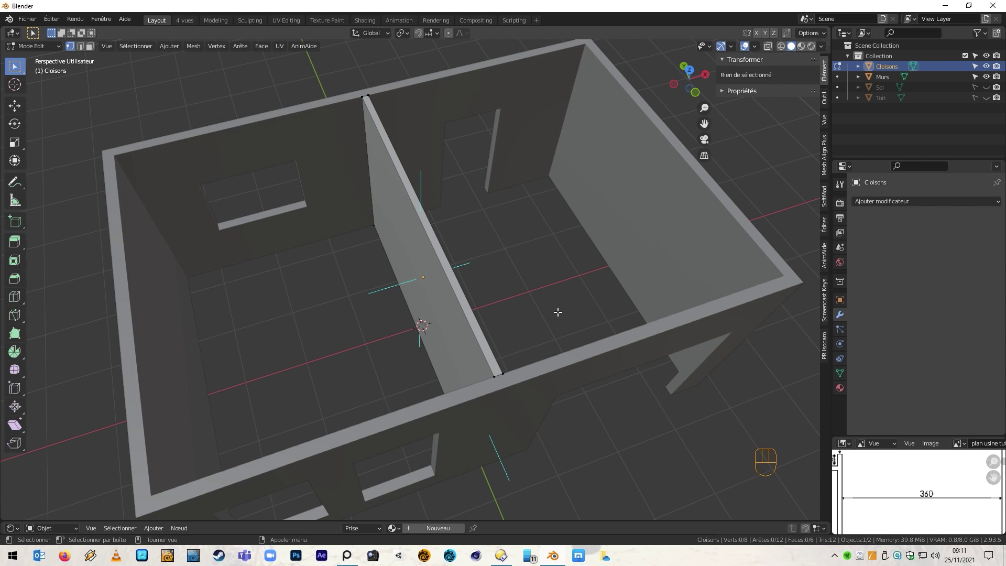
middle_click_drag(873, 475, 920, 533)
middle_click_drag(909, 478, 904, 464)
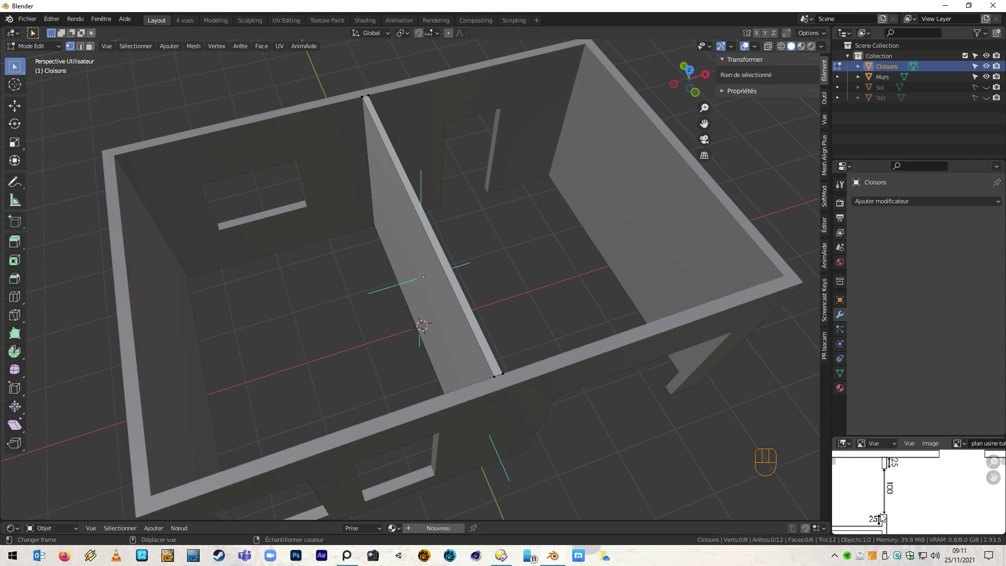
middle_click_drag(902, 516, 905, 494)
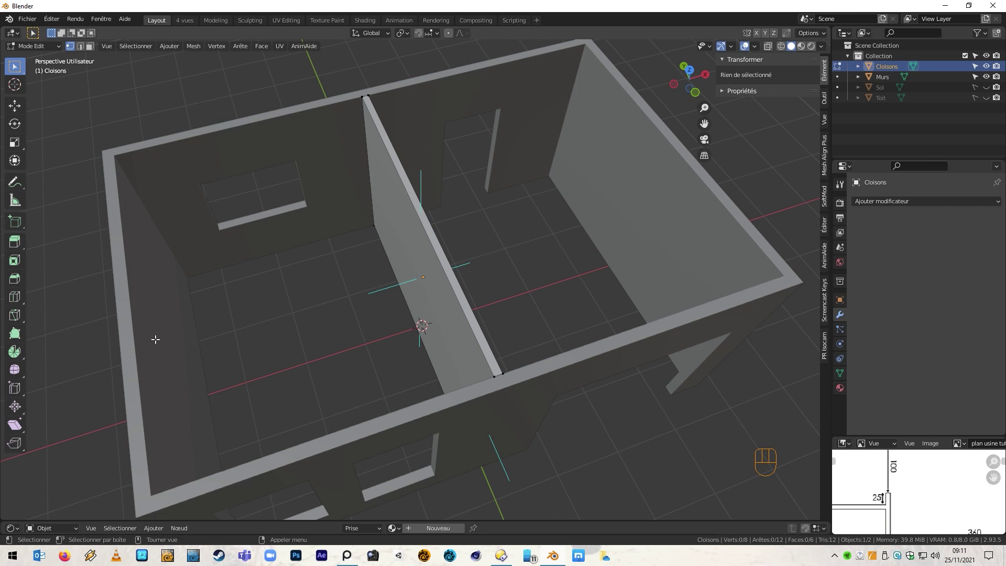
Step: Mark the planned cut positions on the partition's top with annotation strokes, and erase them
left_click(15, 182)
left_click_drag(366, 113, 381, 110)
mouse_move(394, 169)
left_mouse_down()
mouse_move(408, 167)
mouse_move(414, 177)
left_mouse_up()
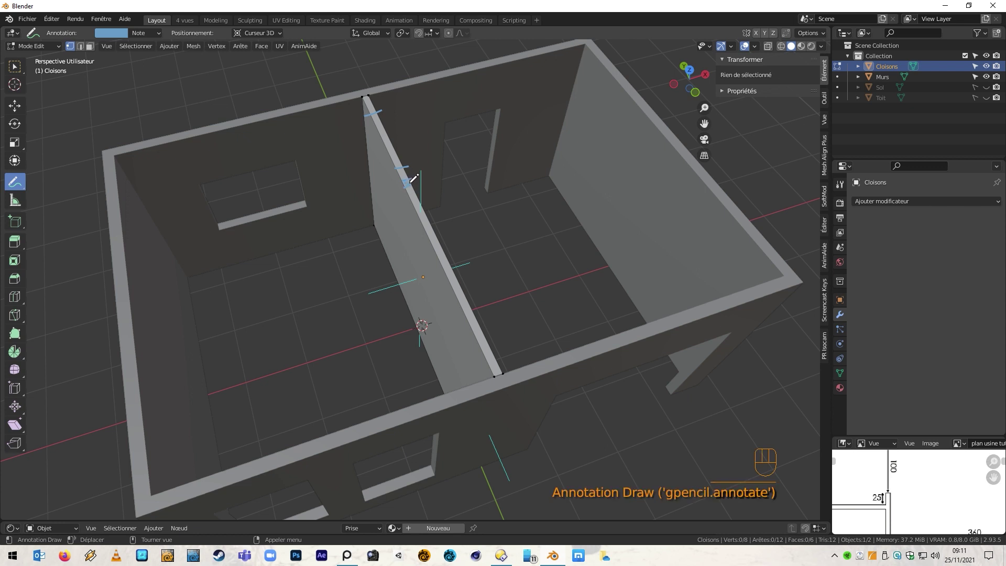
mouse_move(390, 108)
left_mouse_down("ctrl")
mouse_move(376, 106)
mouse_move(410, 184)
mouse_move(424, 185)
left_mouse_up("ctrl")
Step: Add a vertical loop cut at the partition's positive Y end and move it -0.25 m along Y
key("KP_7")
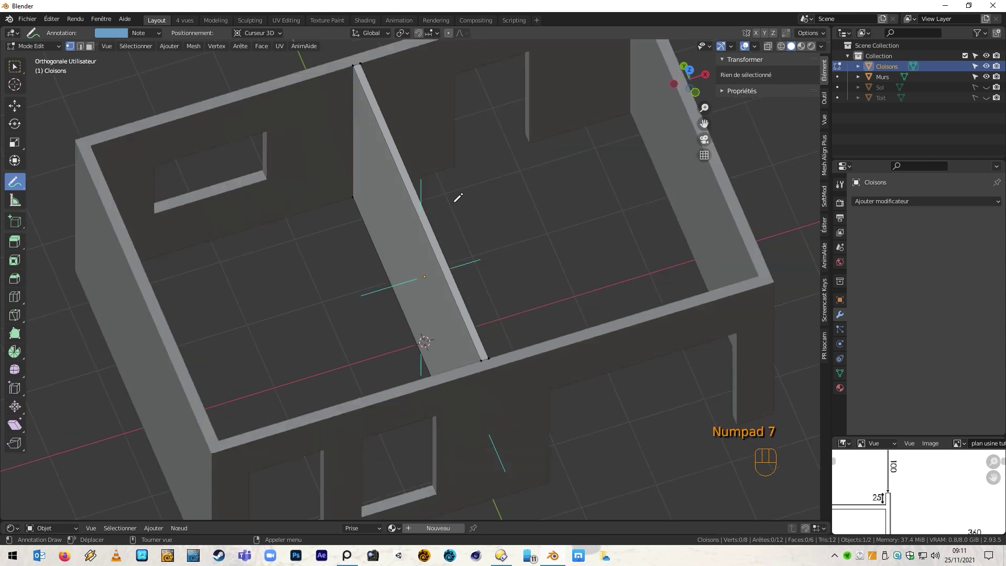
middle_click_drag(458, 195, 486, 274, "shift")
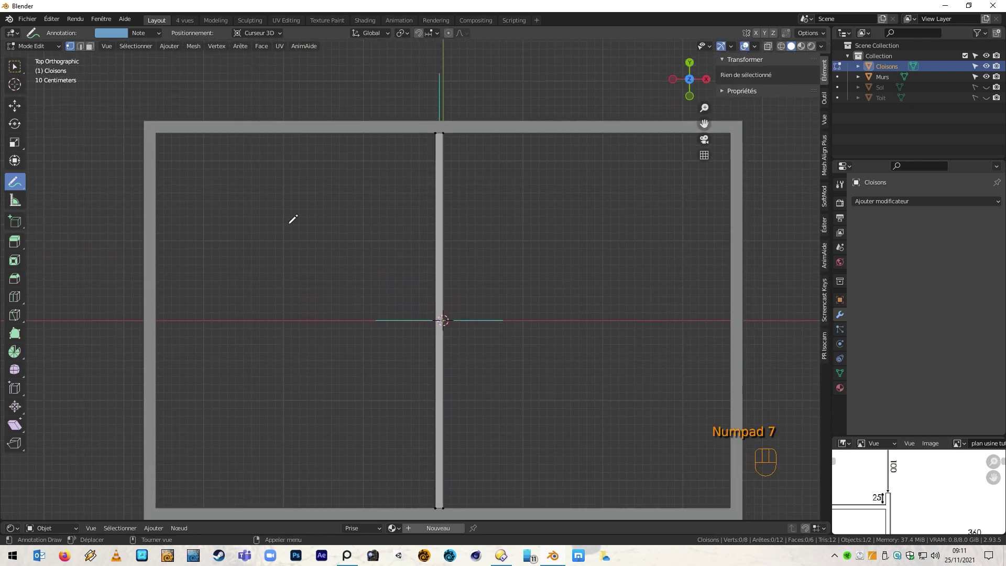
left_click(16, 72)
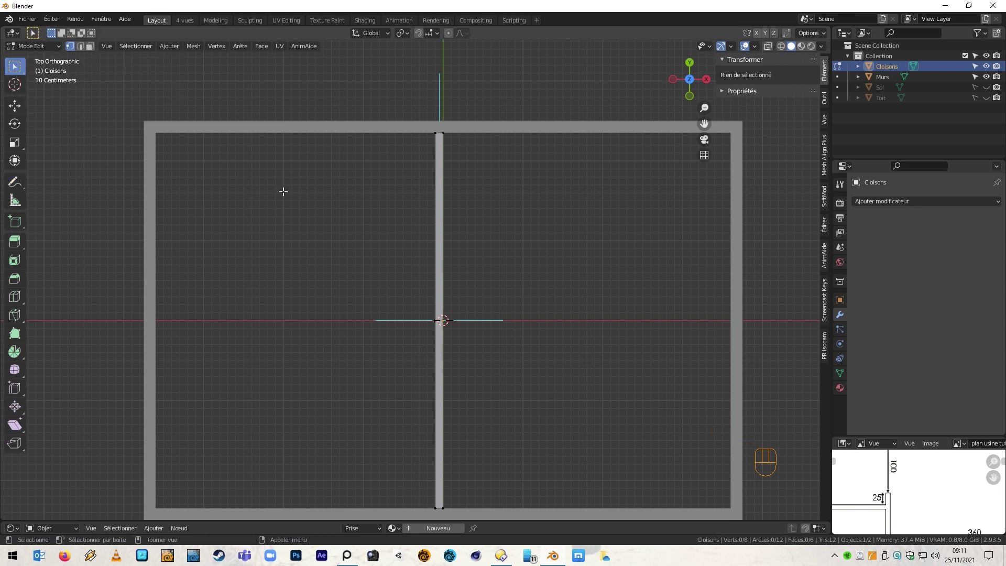
key("ctrl+r")
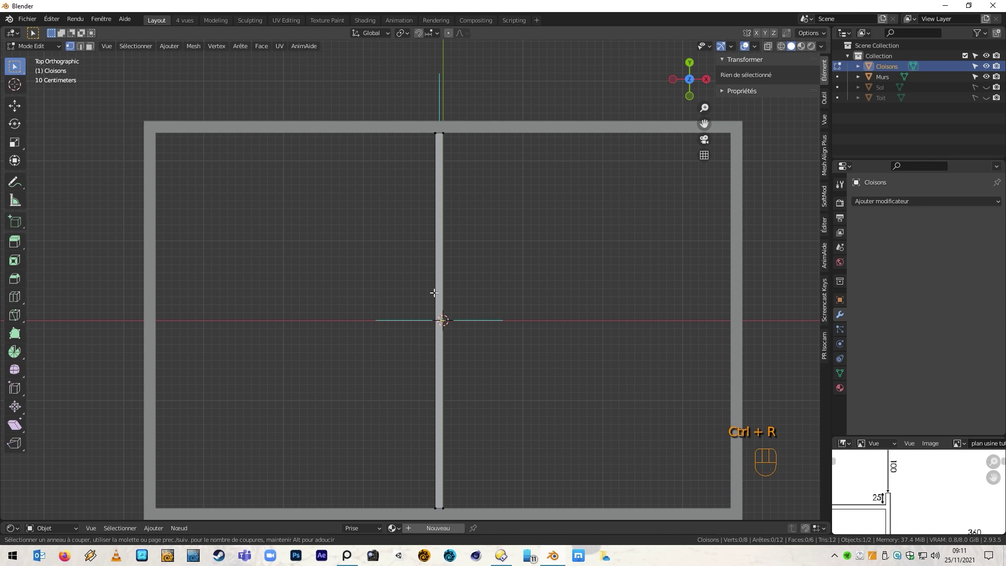
middle_click_drag(475, 276, 456, 264)
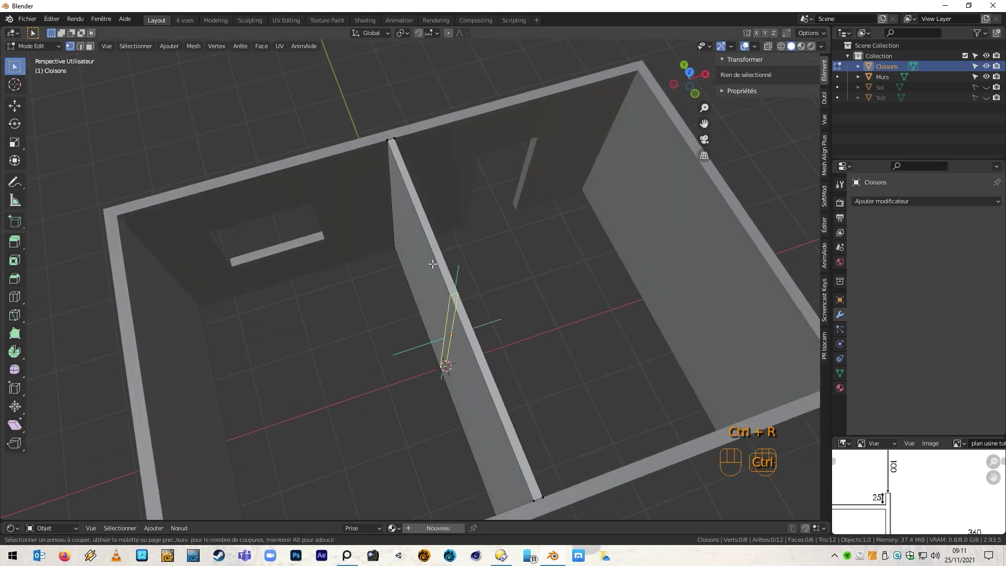
left_click(432, 264)
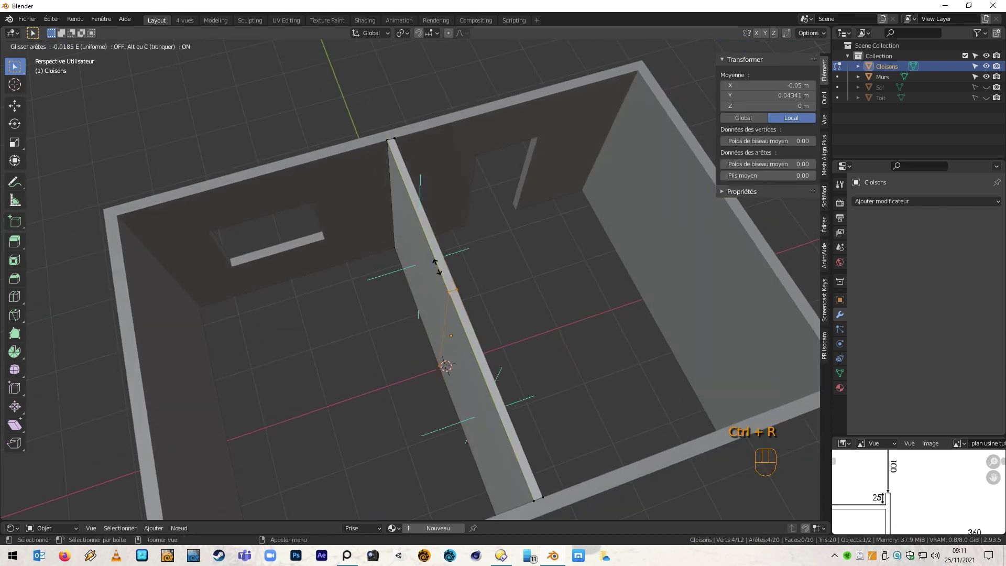
left_click(362, 94)
key("g")
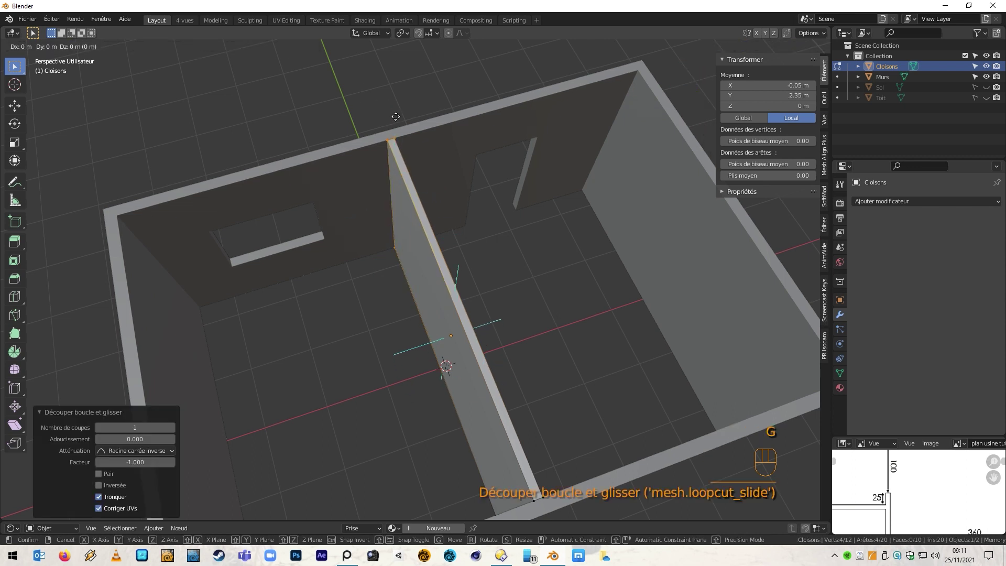
type("y-0.2")
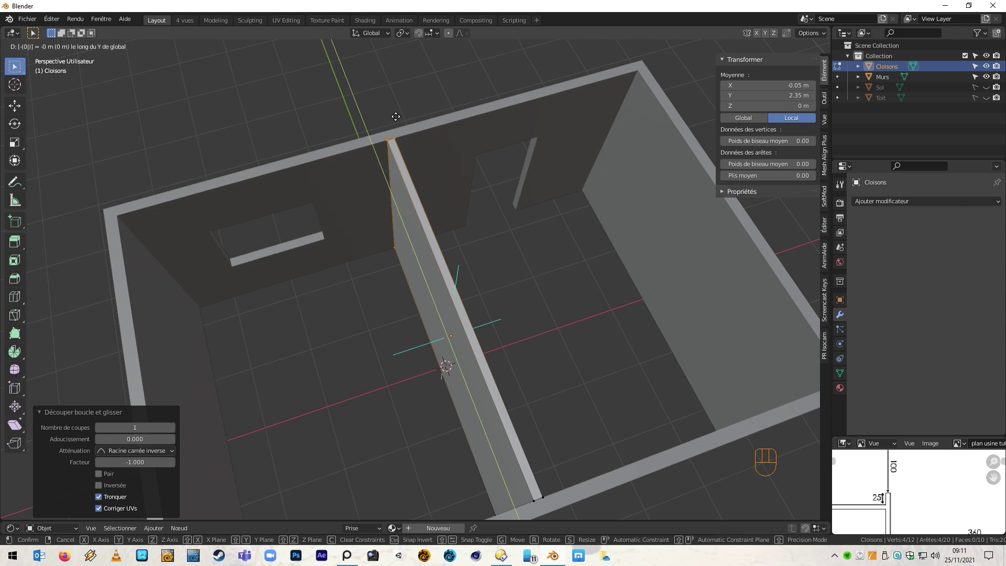
type("5")
key("Return")
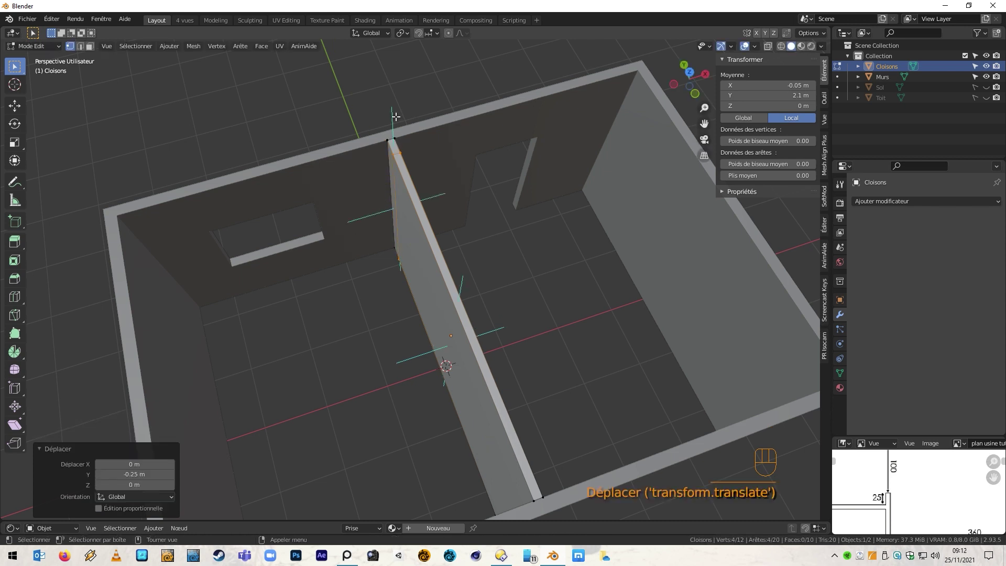
Step: Add a second loop cut coincident with the first and move it -1 m along Y
key("ctrl+r")
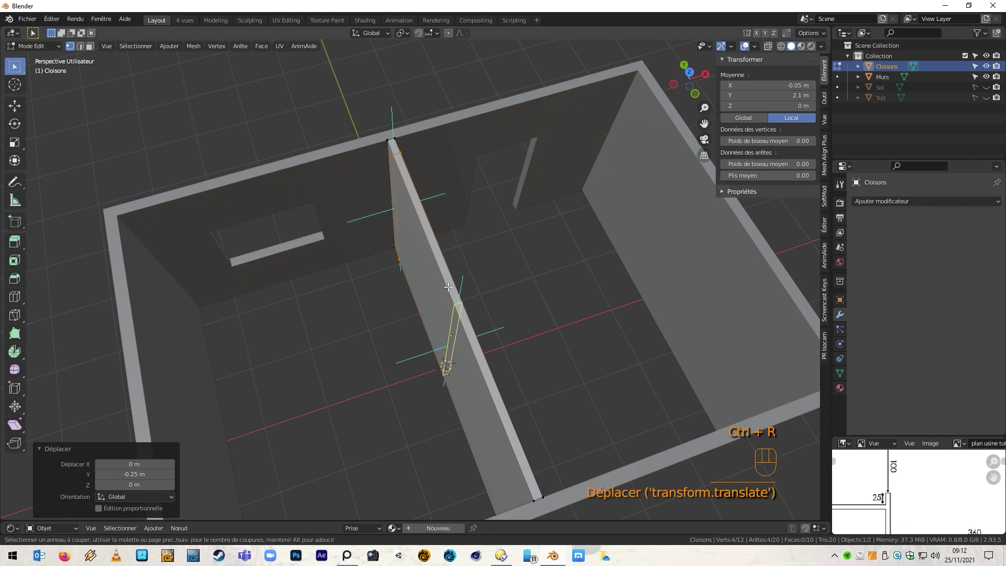
left_click(451, 335)
left_click(354, 103)
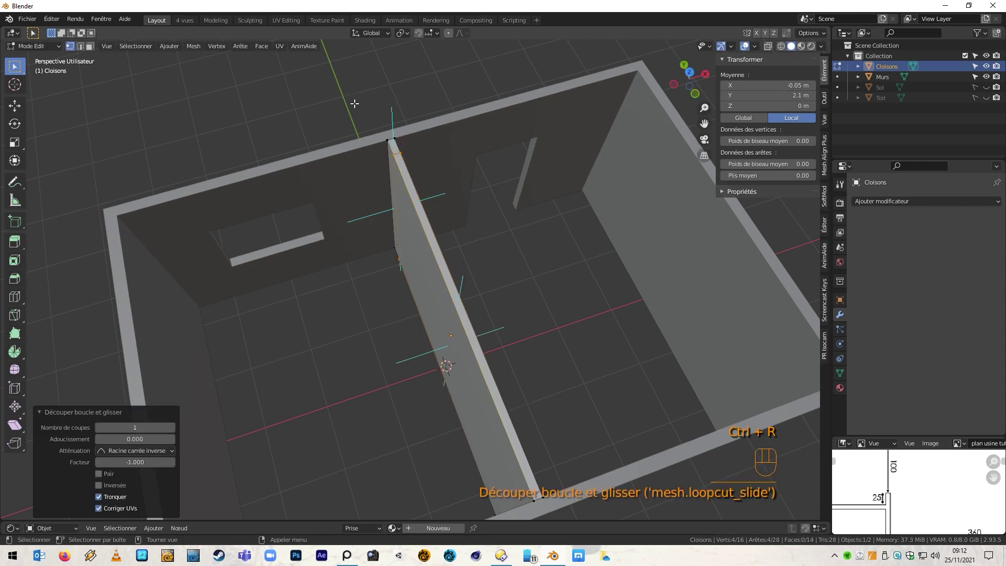
key("g")
type("y")
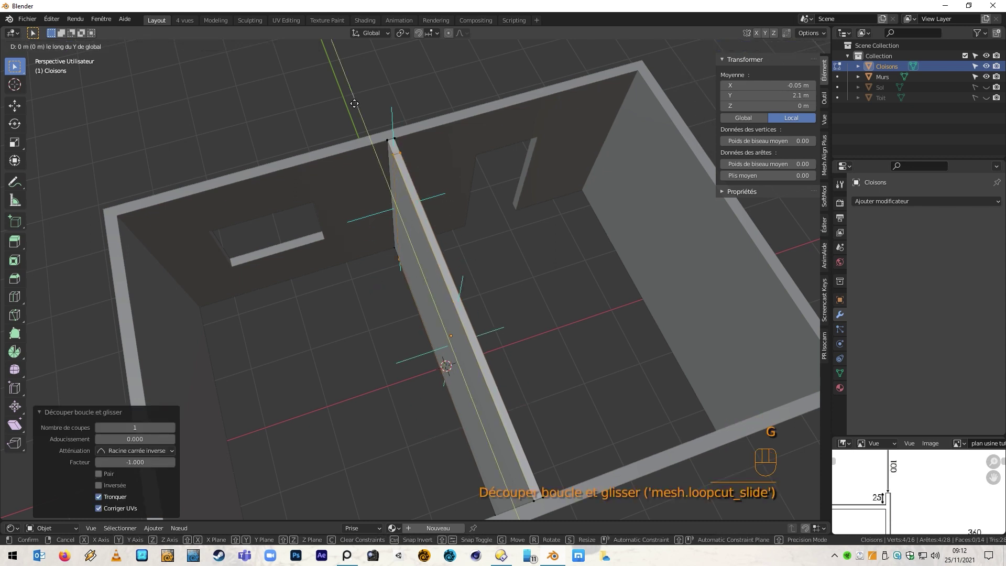
type("-1")
key("Return")
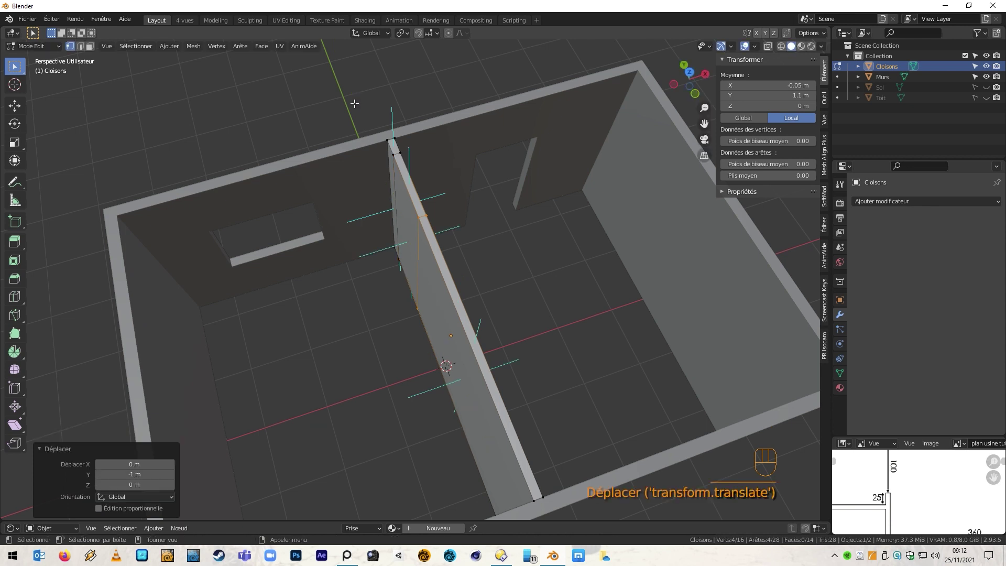
key("Return")
Step: Add a third loop cut coincident with the second and move it -0.25 m along Y
key("ctrl+r")
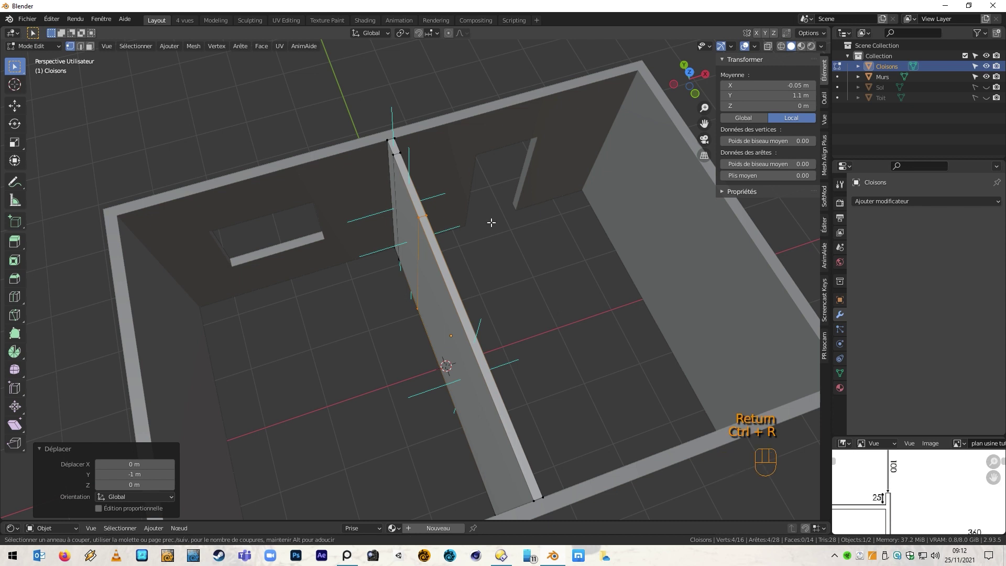
left_click(466, 327)
left_click(562, 306)
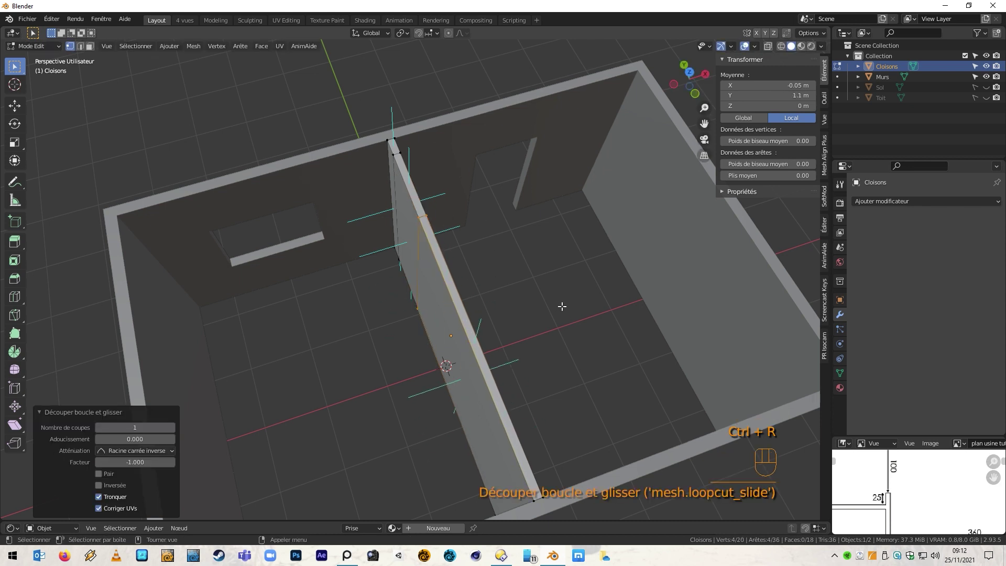
key("g")
type("y")
type("-0.2")
type("5")
key("Return")
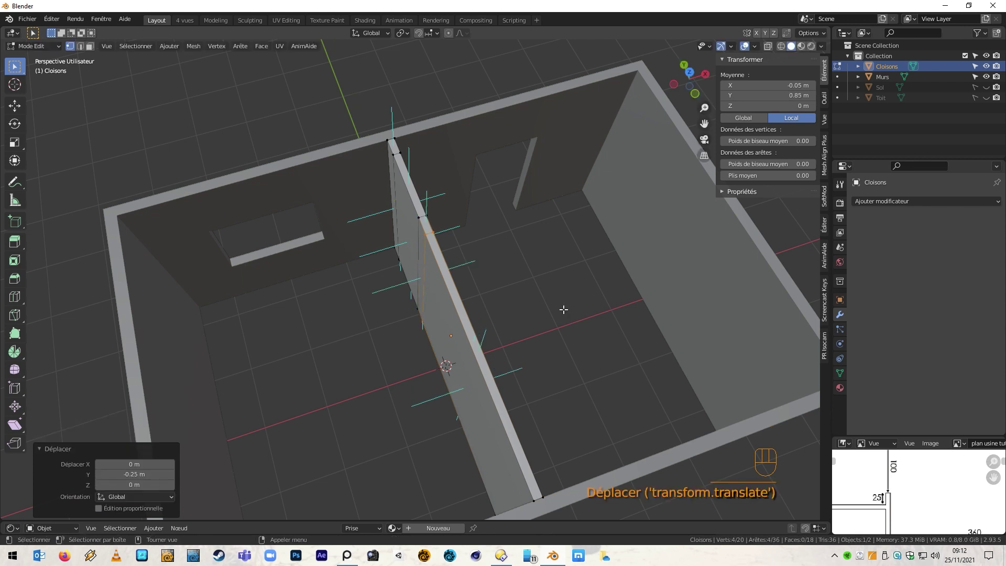
Step: Add a fourth loop cut coincident with the third and move it -0.1 m along Y
key("ctrl+r")
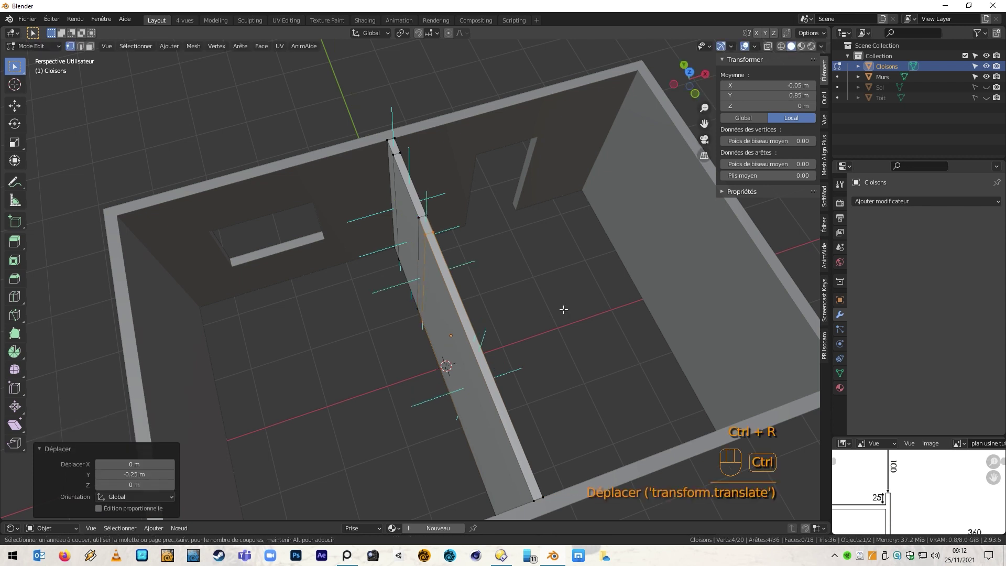
left_click(463, 335)
left_click(448, 304)
type("gy-0.1")
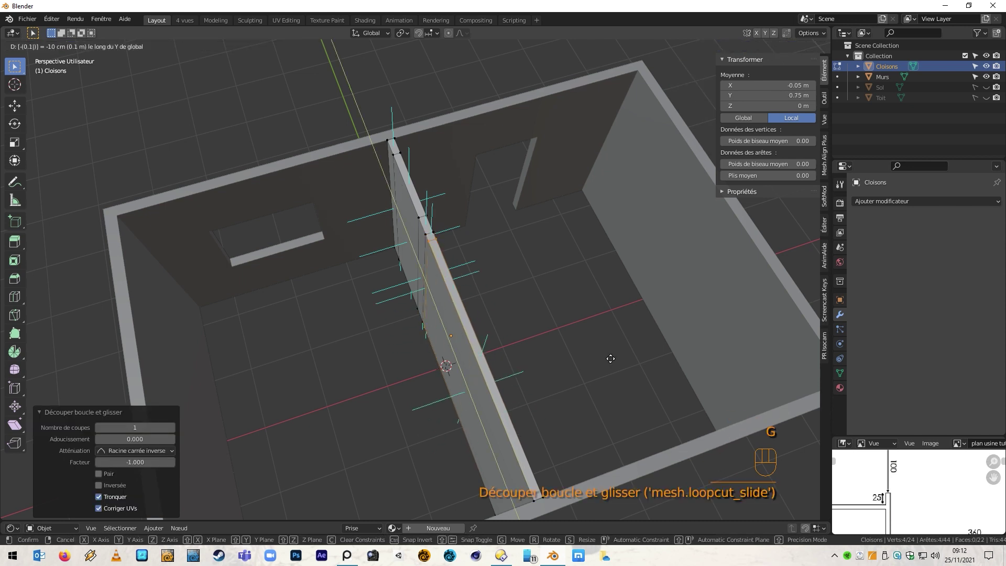
key("Return")
Step: Extrude the narrow face between the last two loop cuts about 3.5 m to the outer wall on the negative X side
middle_click_drag(598, 350, 426, 303)
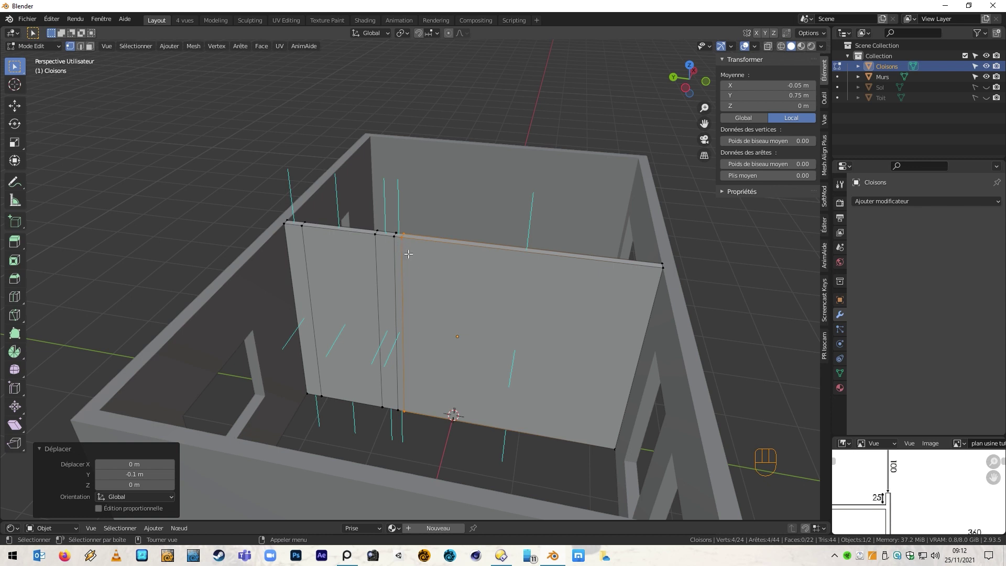
left_click(538, 109)
middle_click_drag(595, 122, 492, 293)
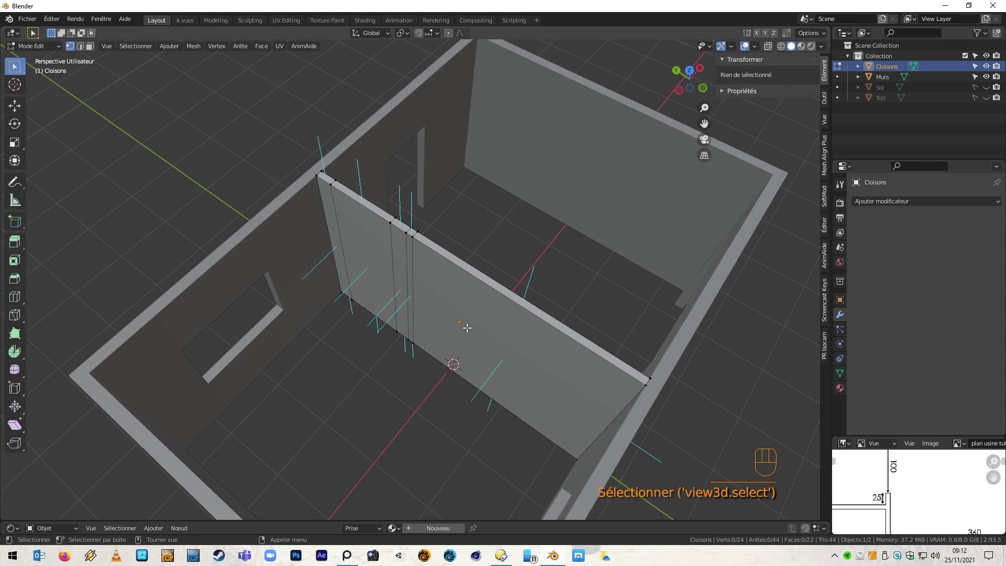
key("3")
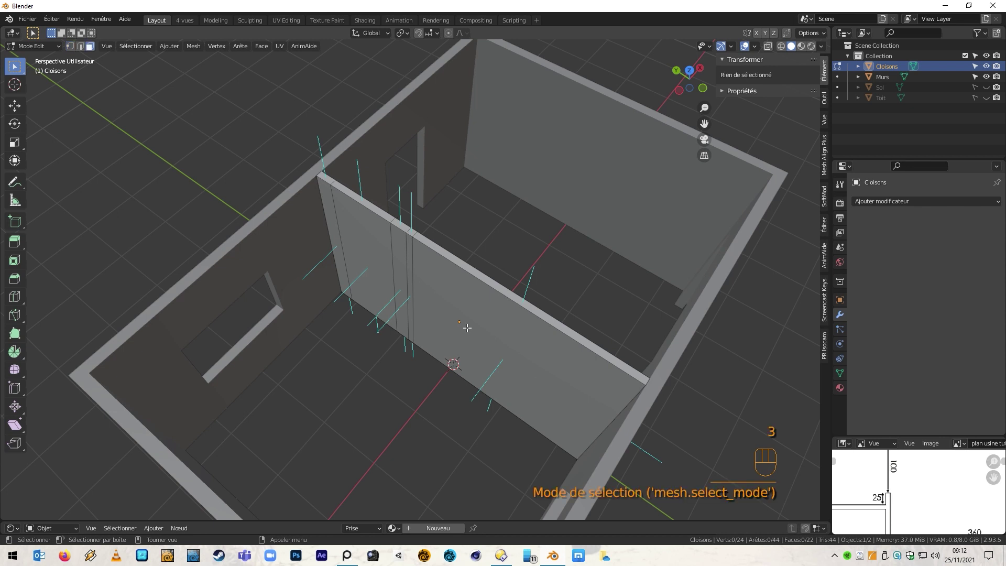
left_click(408, 296)
middle_click_drag(408, 296, 371, 342)
key("KP_7")
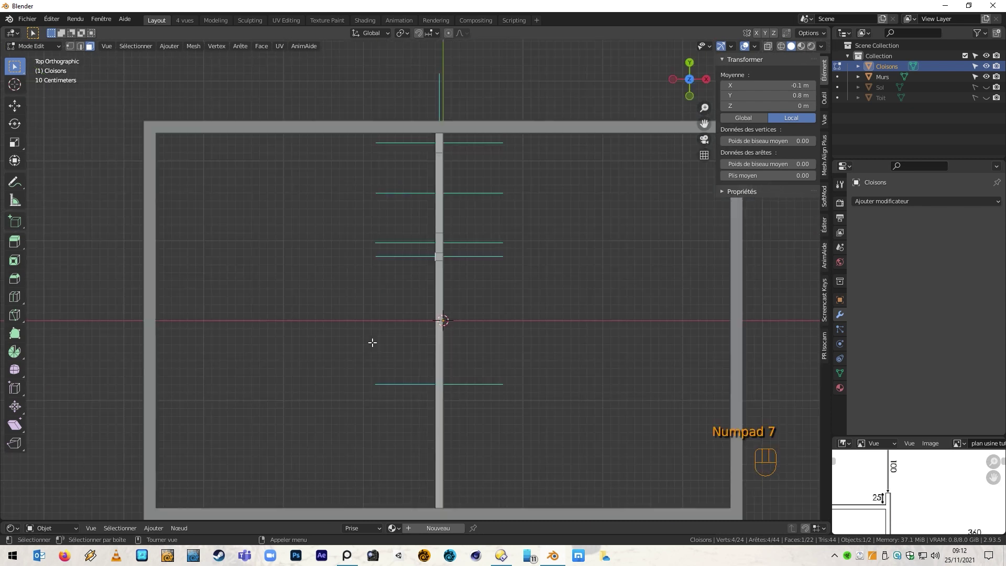
key("e")
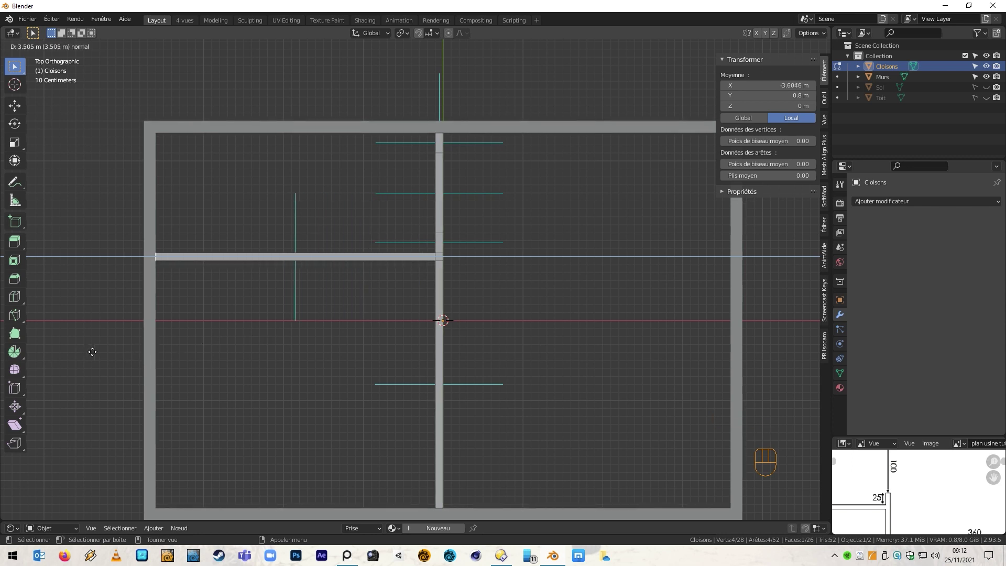
left_click(108, 342)
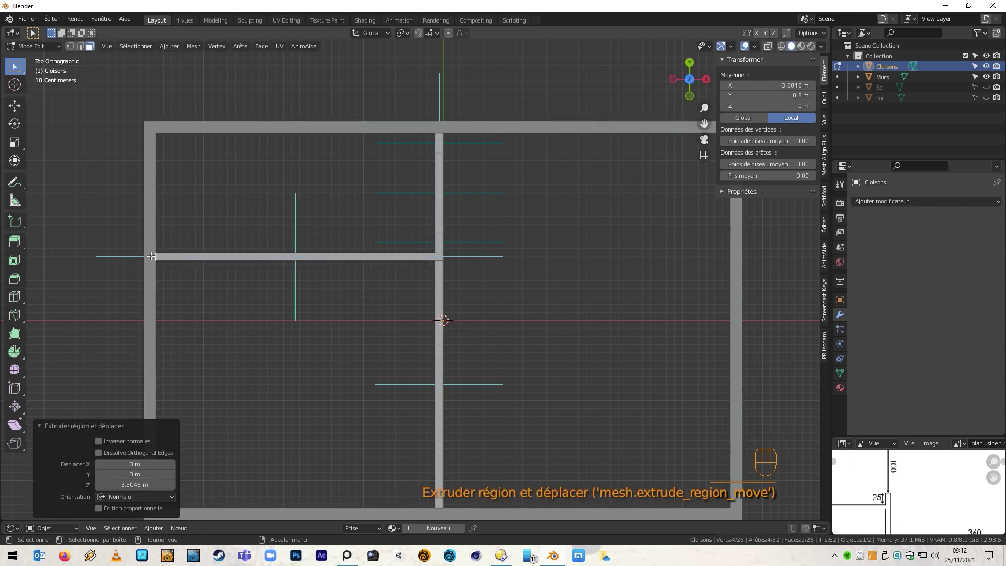
Step: Try moving the new partition's end face about -0.081 m along X into the outer wall, and about 0.096 m back out
key("KP_Decimal")
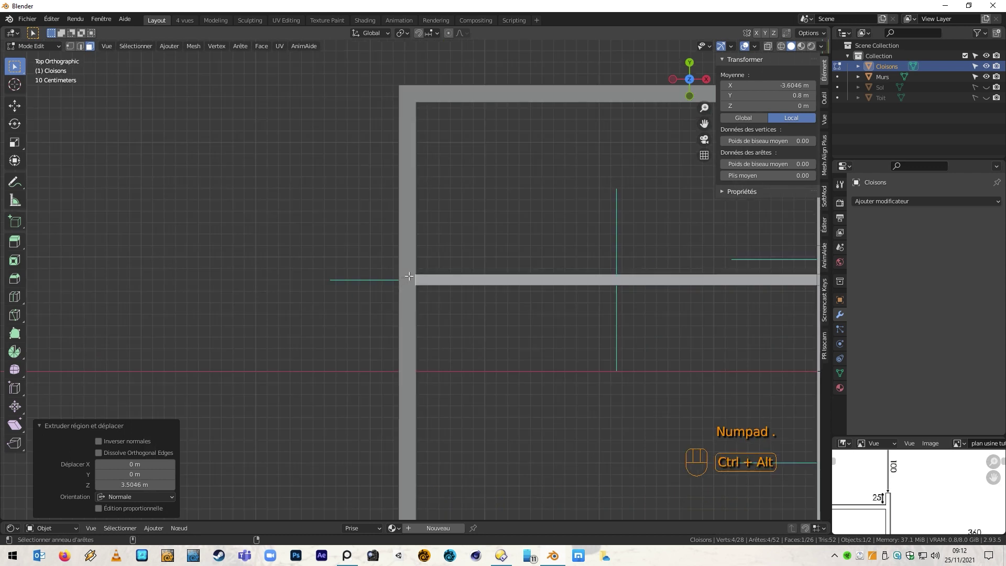
scroll(417, 280, "up", 15)
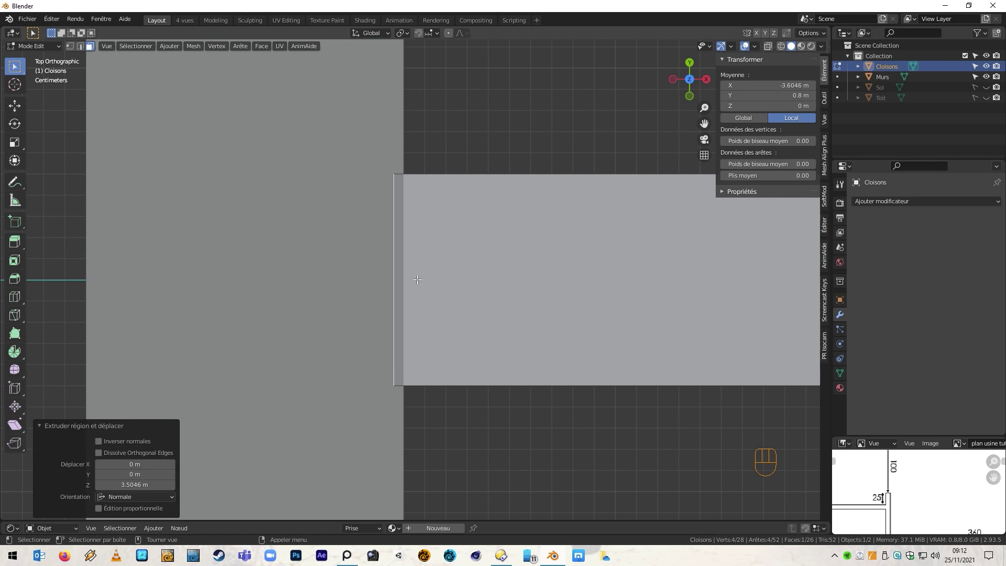
scroll(417, 280, "down", 4)
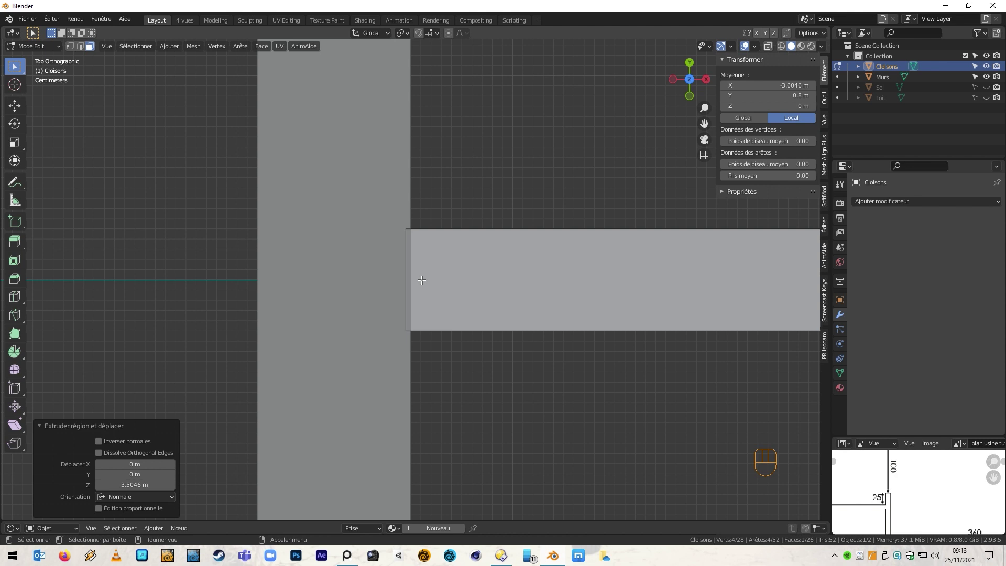
key("g")
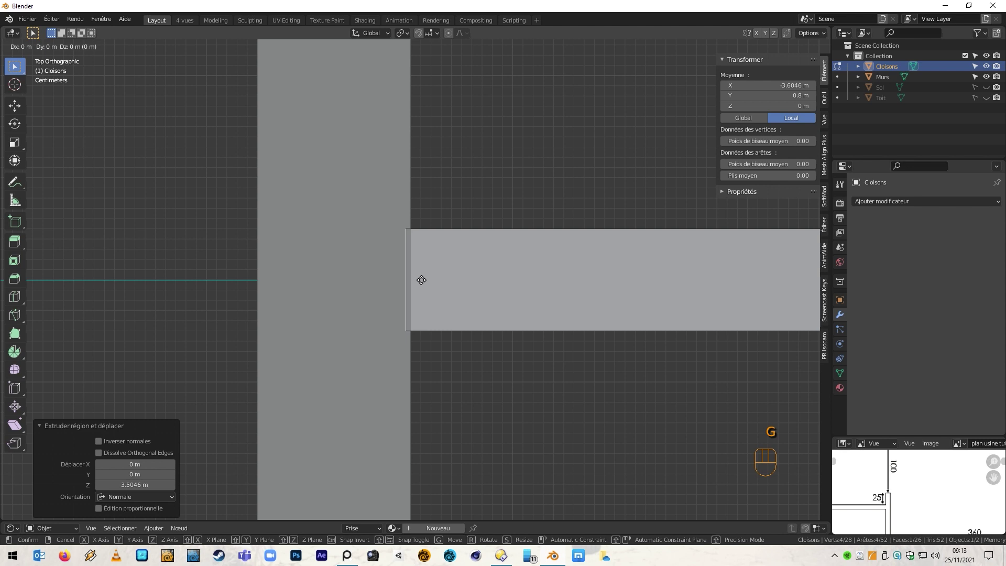
left_click(323, 280)
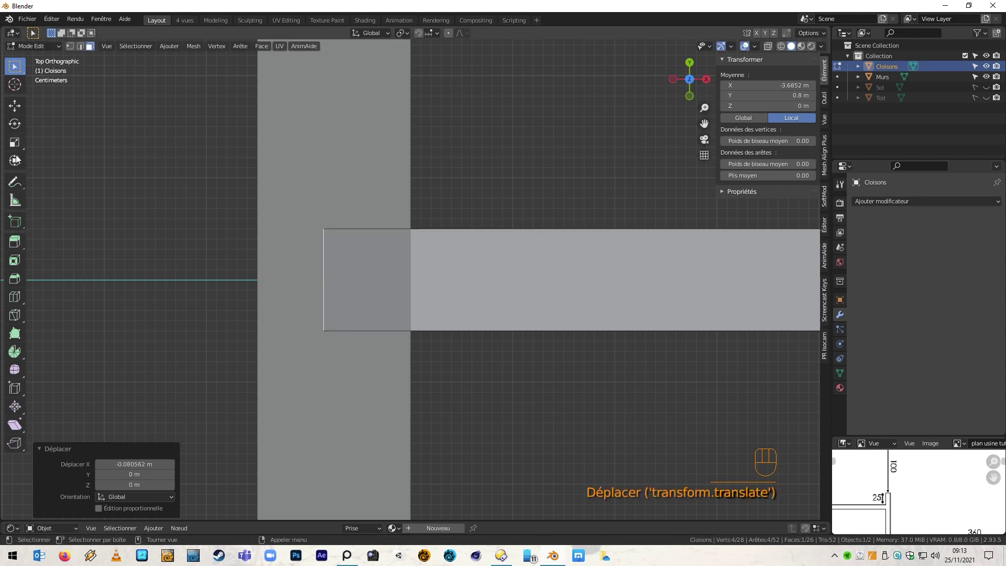
key("g")
key("x")
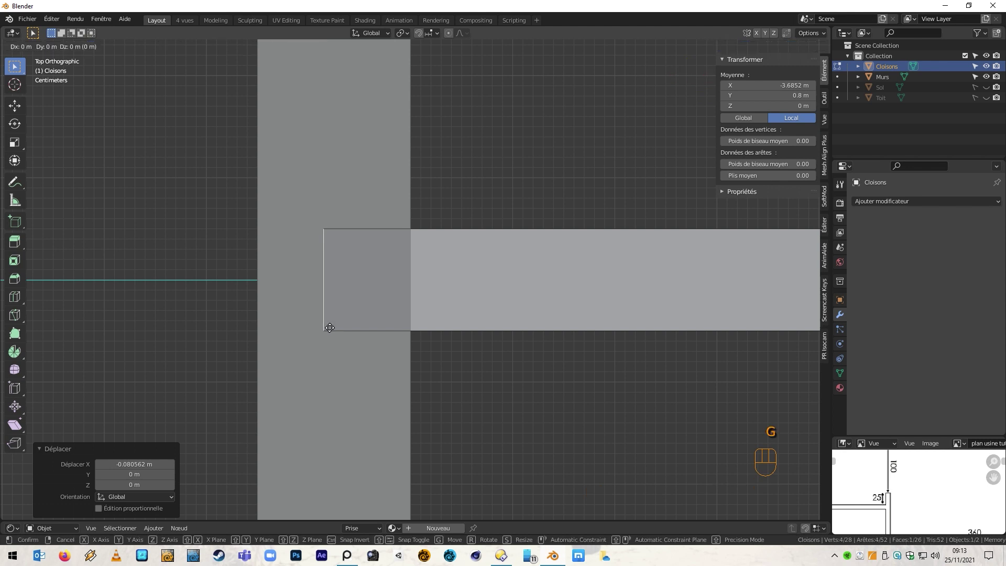
left_click(427, 327)
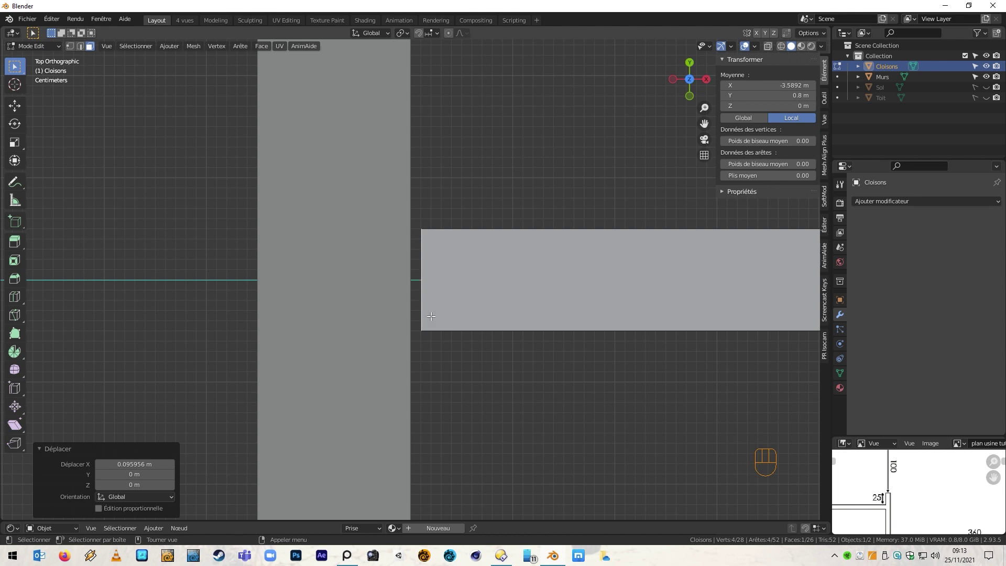
Step: Move the new partition's end face about -0.011 m along X, flush with the outer wall's inner face
mouse_move(445, 321)
middle_mouse_down()
mouse_move(436, 270)
mouse_move(414, 278)
mouse_move(431, 305)
mouse_move(414, 279)
mouse_move(428, 314)
middle_mouse_up()
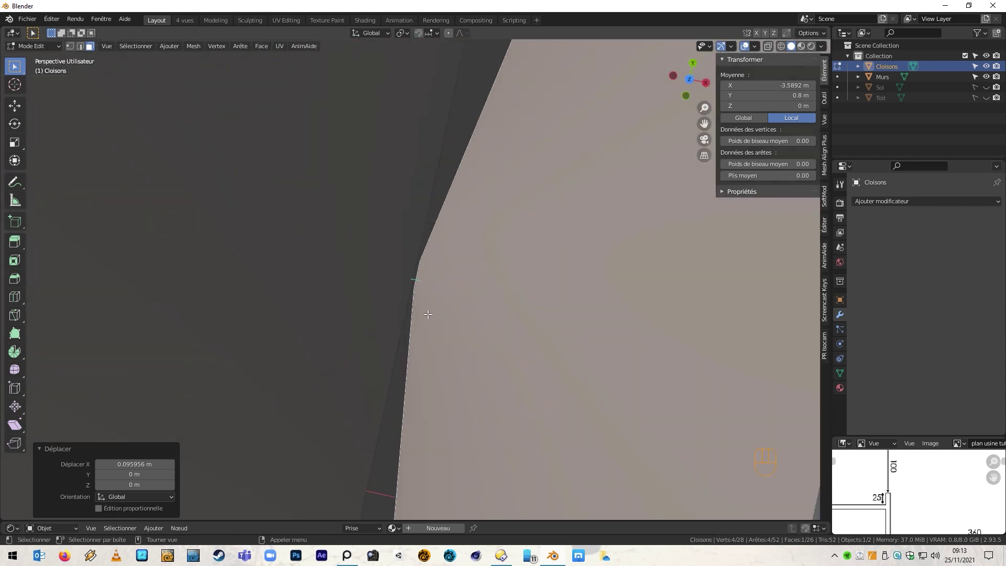
key("KP_7")
scroll(416, 269, "up", 4)
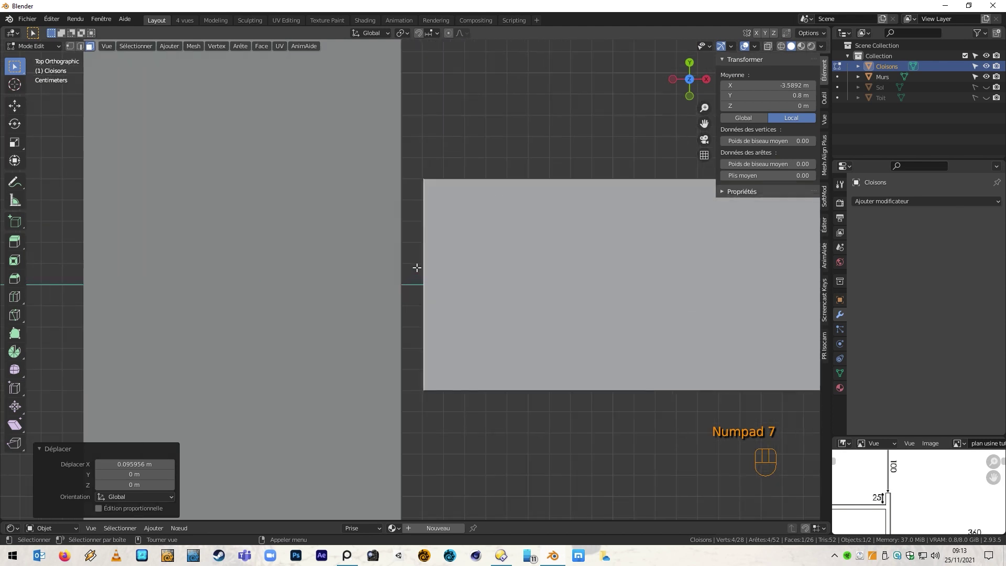
key("g")
key("x")
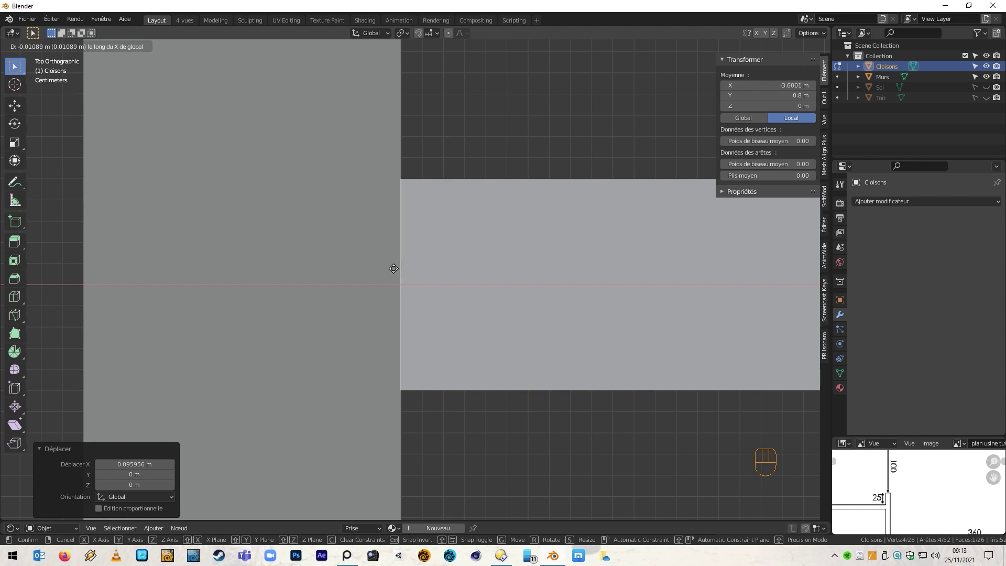
left_click(394, 266)
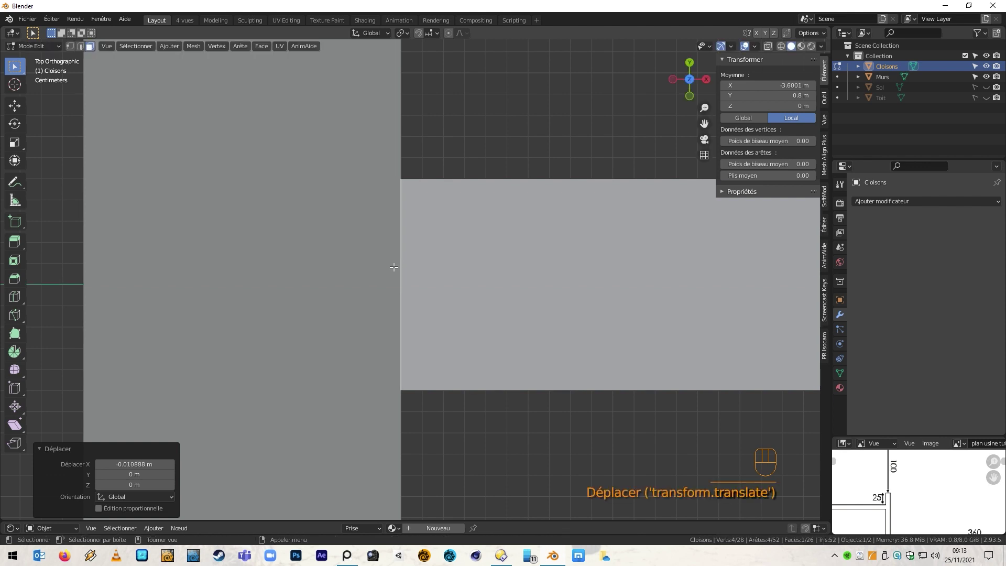
Step: Following the plan, add a loop cut at the new partition's outer-wall end and move it 0.5 m along X
scroll(422, 254, "down", 3)
scroll(499, 301, "down", 10)
middle_click_drag(584, 370, 578, 326)
left_click(560, 340)
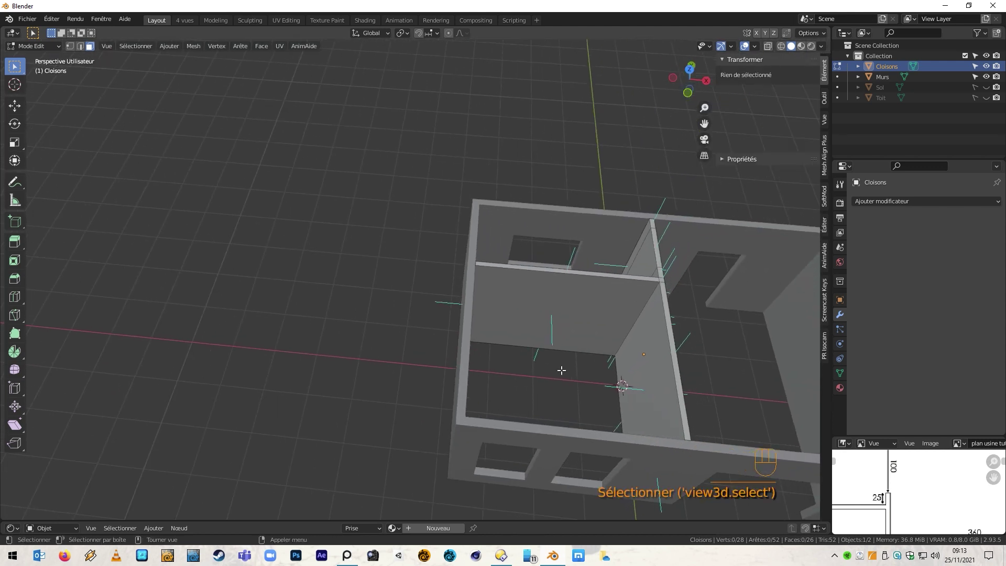
scroll(905, 498, "down", 3)
mouse_move(904, 495)
middle_mouse_down()
mouse_move(893, 482)
mouse_move(927, 487)
mouse_move(888, 489)
middle_mouse_up()
scroll(881, 496, "up", 4)
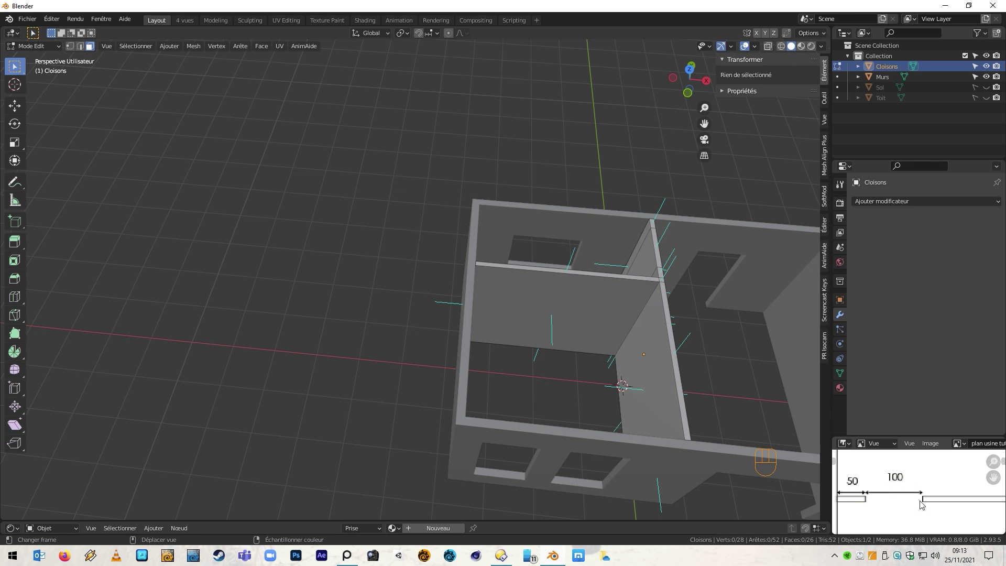
key("ctrl+r")
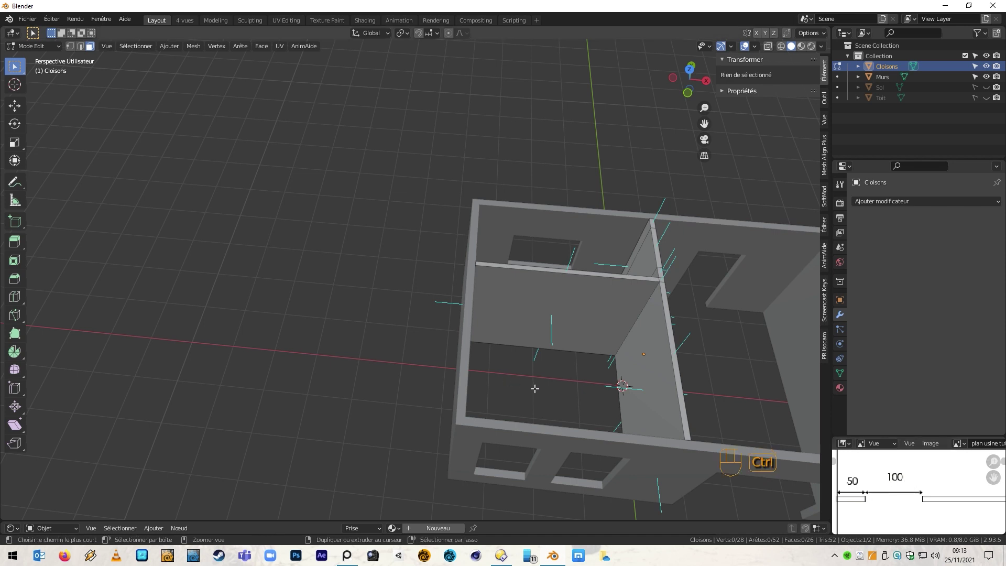
left_click(558, 283)
left_click(452, 277)
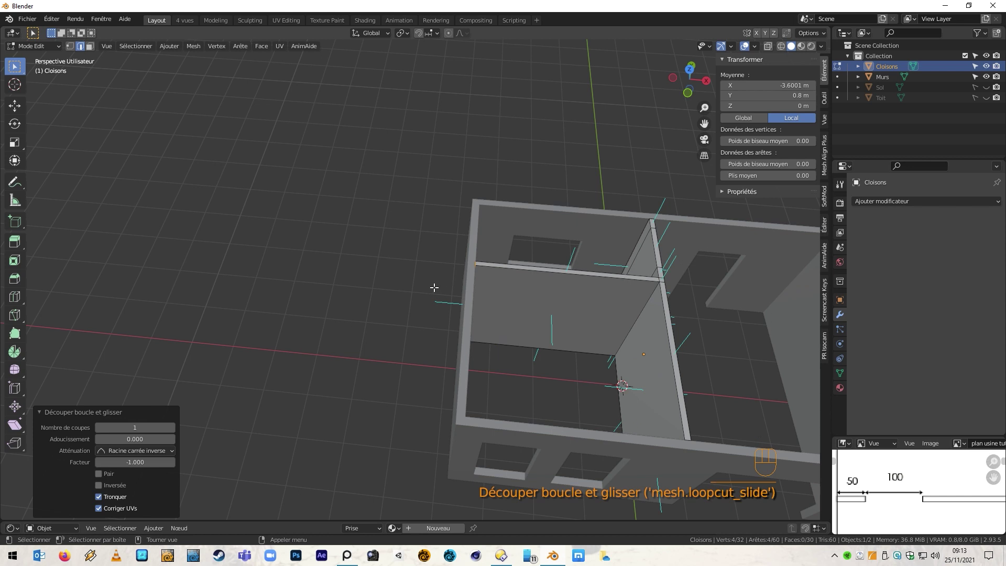
type("gx0.5")
key("Return")
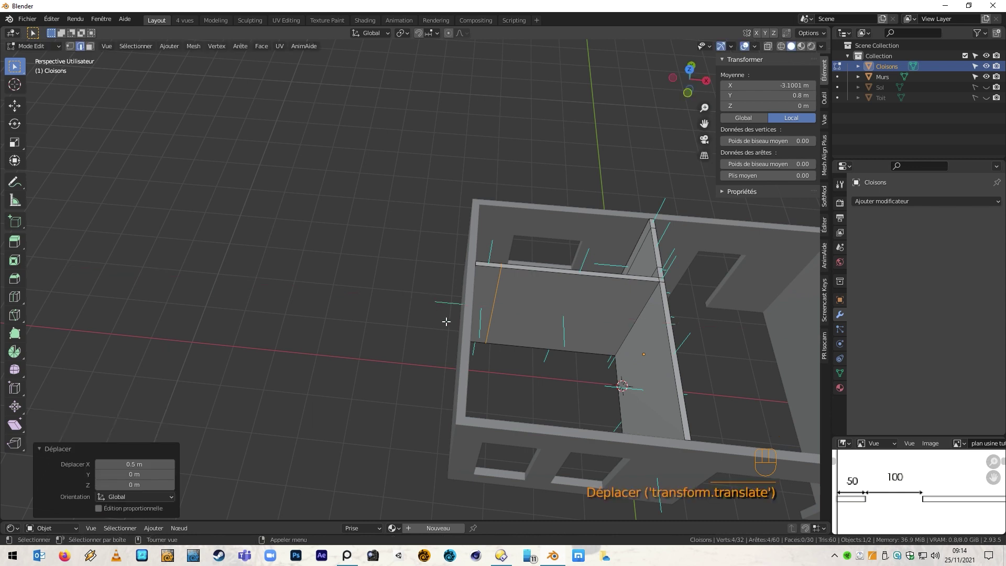
Step: Add a second loop cut on this partition coincident with the first and move it 1 m along X
left_click(508, 361)
key("ctrl+r")
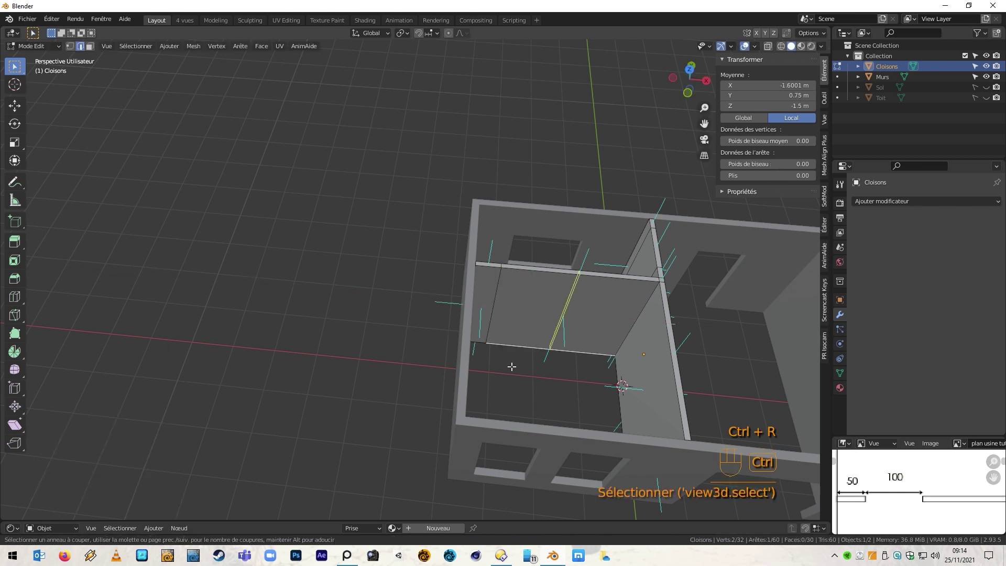
left_click(551, 293)
left_click(500, 305)
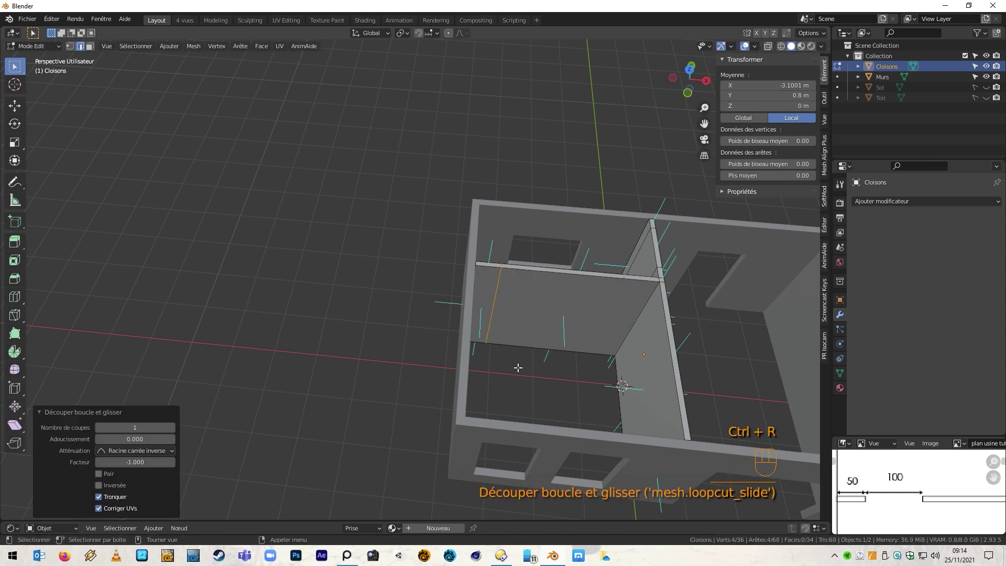
type("gx1")
key("Return")
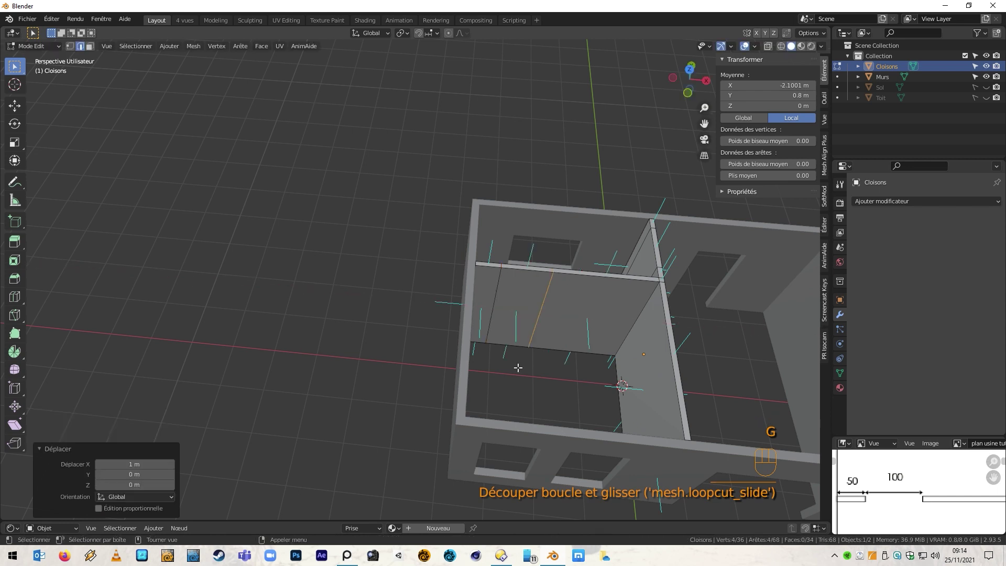
Step: Add a horizontal loop cut at the base of the partitions and move it 2.1 m along Z
left_click(557, 368)
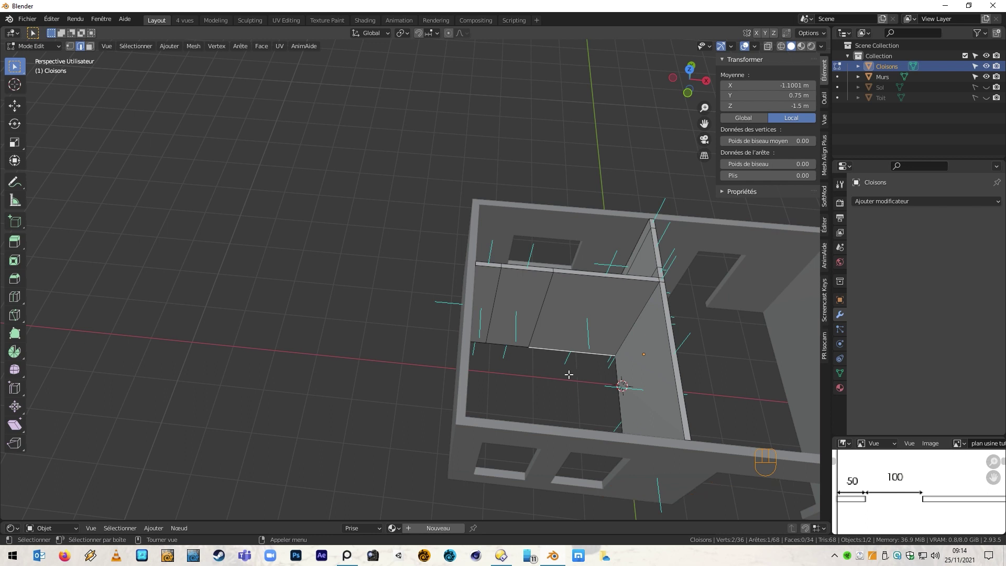
mouse_move(568, 374)
middle_mouse_down()
mouse_move(584, 384)
mouse_move(582, 361)
mouse_move(570, 367)
middle_mouse_up()
key("ctrl+r")
left_click_drag(620, 361, 618, 380)
type("gz")
type("2.1")
left_click(620, 379)
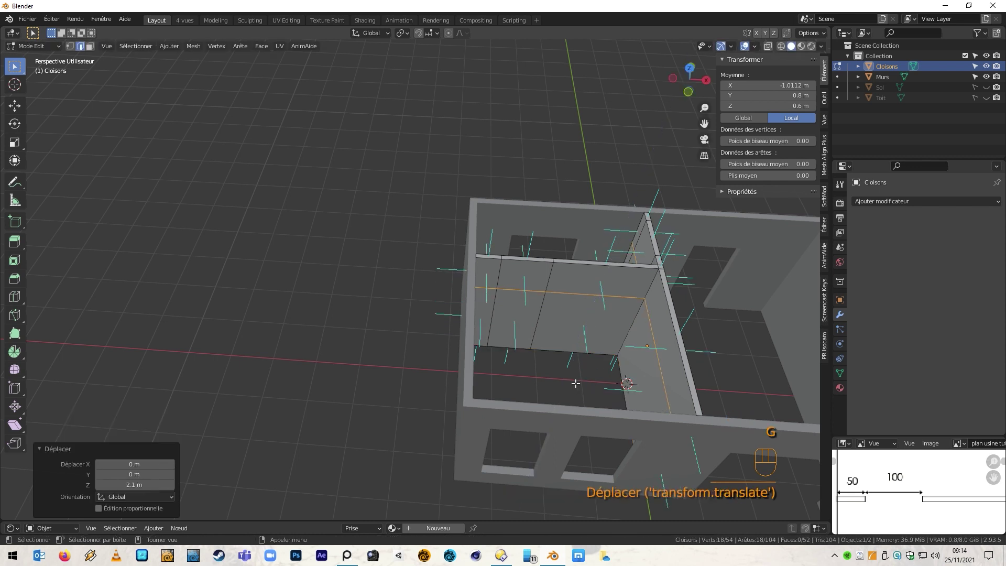
Step: Delete the front, bottom and back faces of the doorway in the central partition's short section
left_click(569, 368)
middle_click_drag(567, 371, 650, 349)
middle_click_drag(587, 338, 544, 415)
middle_click_drag(498, 384, 541, 379)
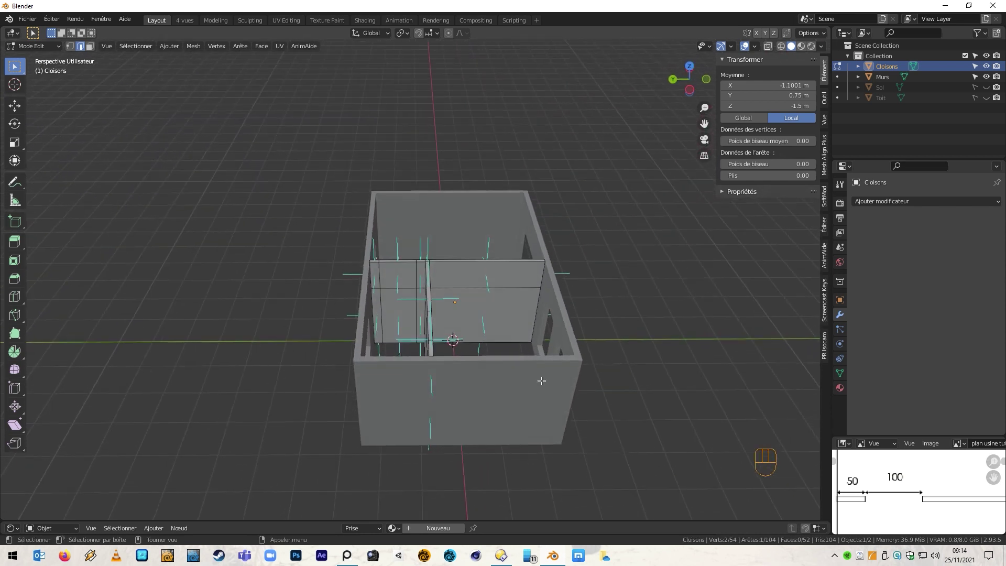
scroll(474, 315, "up", 3)
middle_click_drag(474, 315, 539, 325)
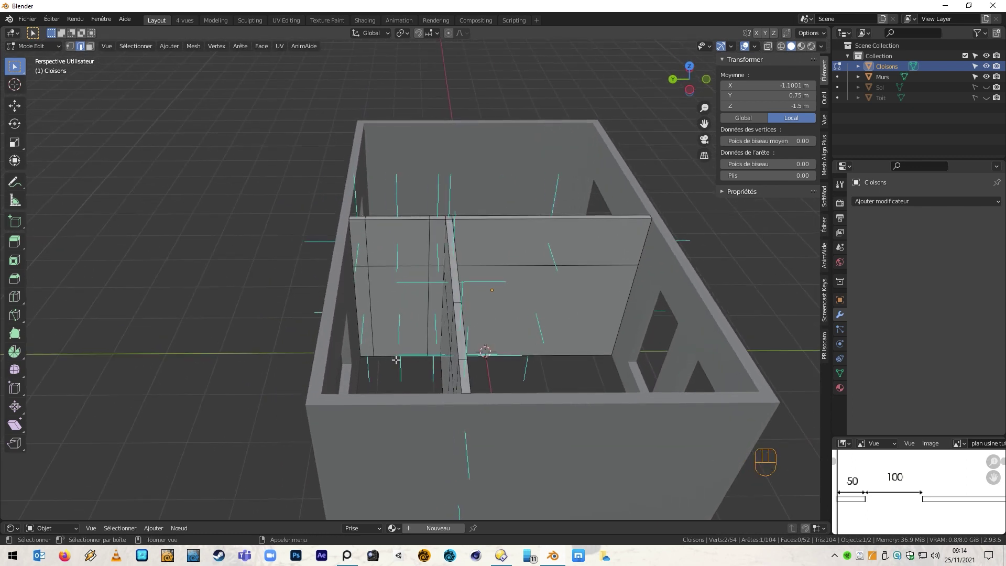
scroll(392, 314, "up", 6)
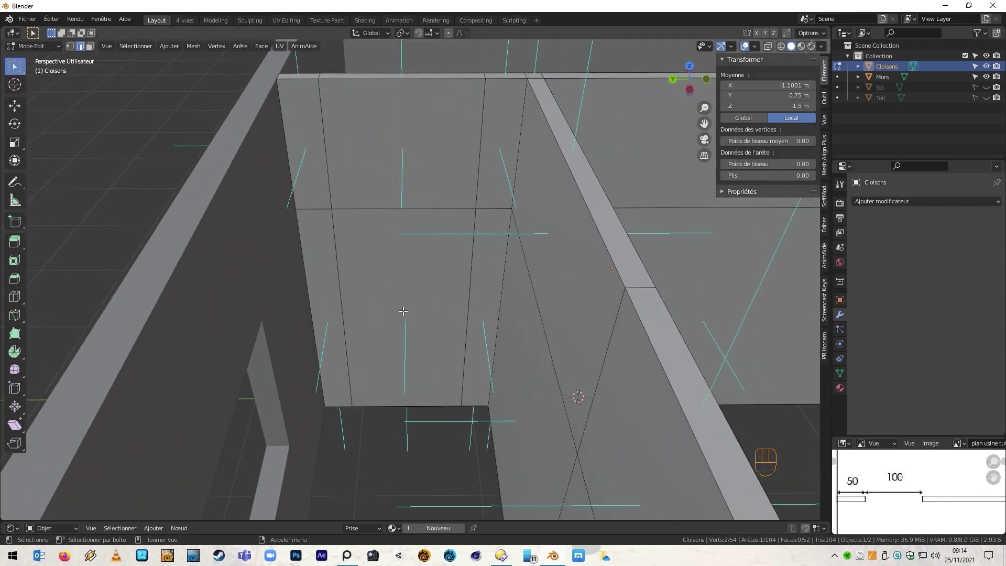
key("3")
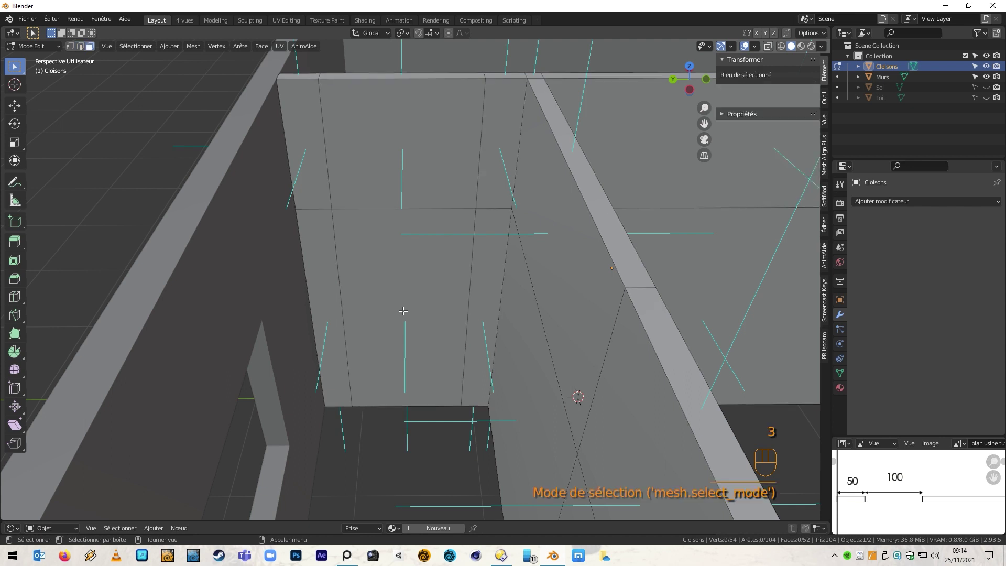
left_click(403, 311)
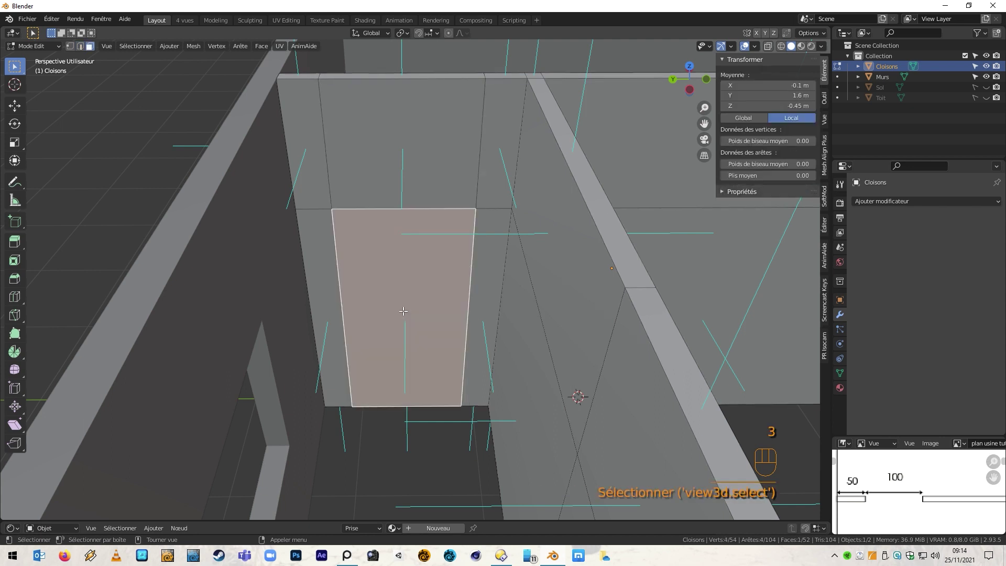
key("Delete")
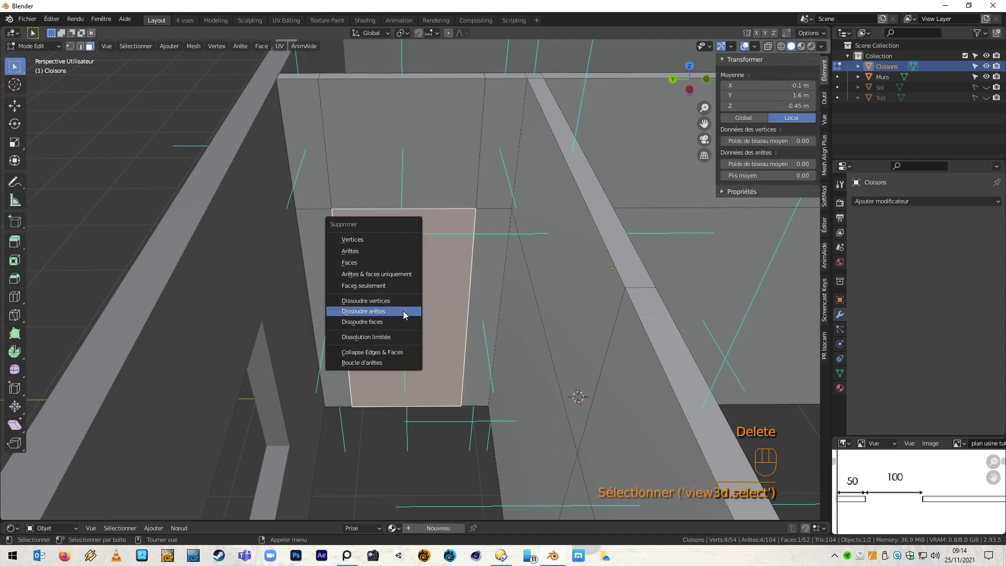
left_click(402, 263)
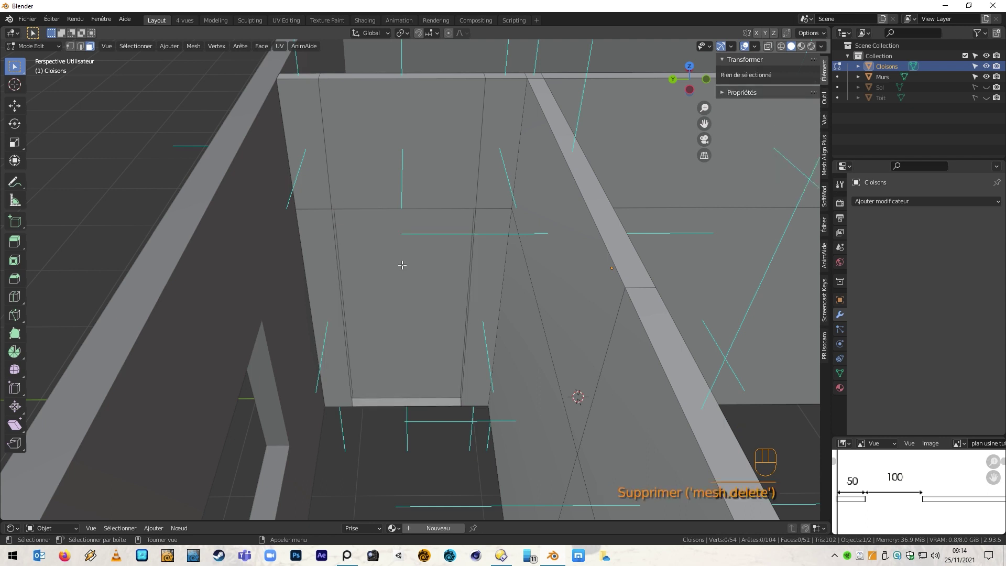
left_click(416, 400)
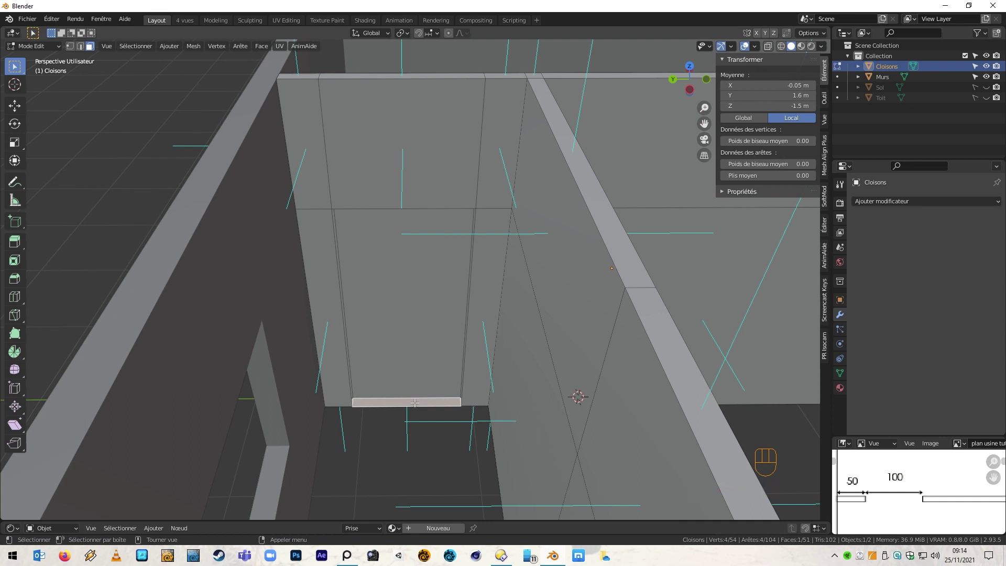
key("Delete")
left_click(415, 404)
left_click(407, 348)
key("Delete")
left_click(408, 348)
Step: Delete the front, back and bottom faces of the 1 m wide doorway in the perpendicular partition
middle_click_drag(413, 352, 407, 395)
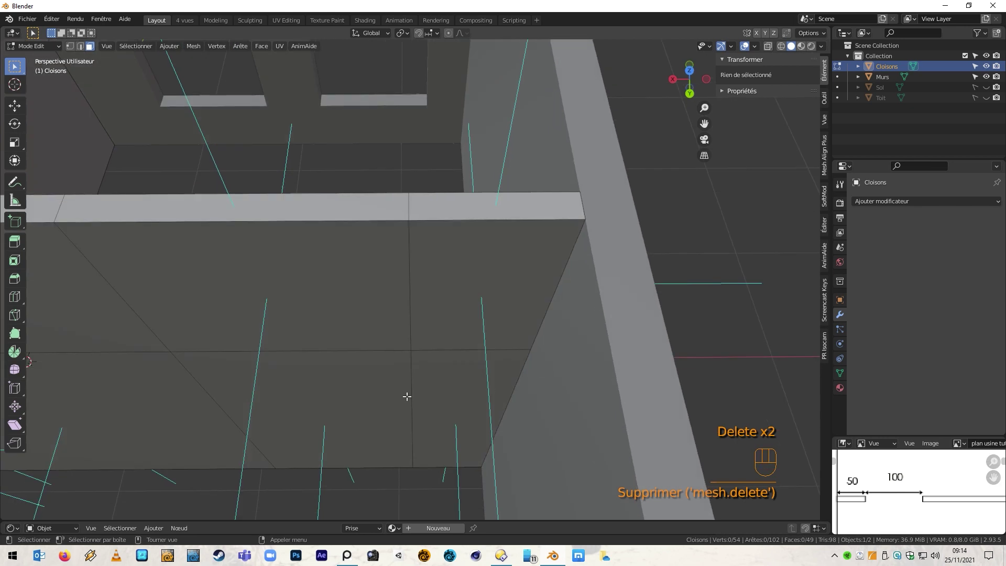
left_click(358, 404)
key("Delete")
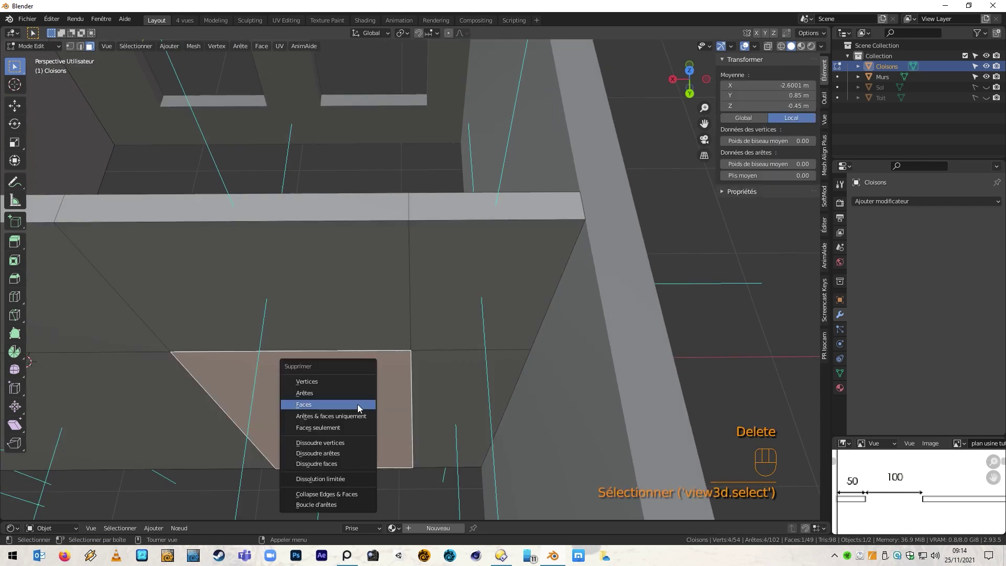
left_click(358, 404)
left_click(357, 404)
key("Delete")
left_click(357, 404)
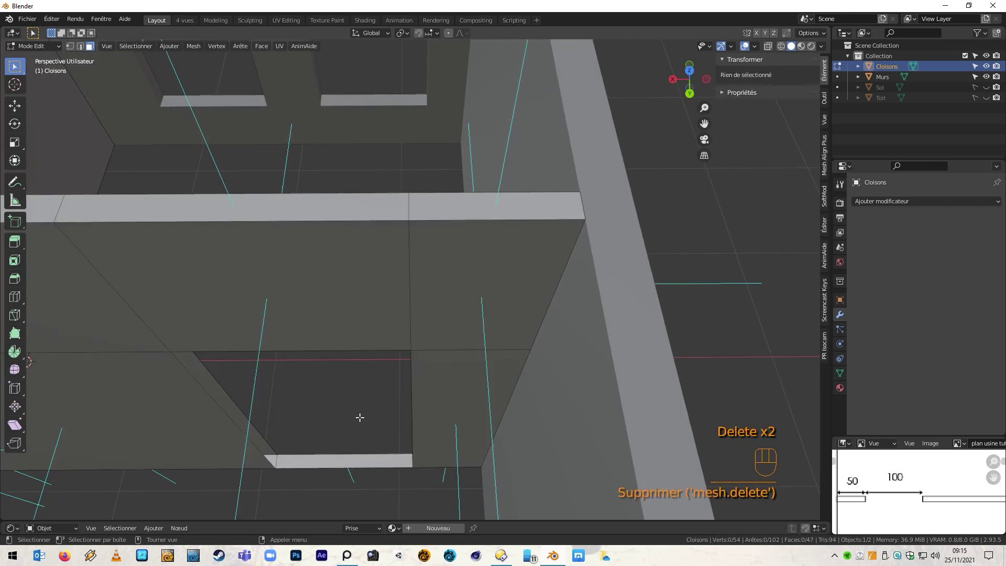
left_click(361, 460)
key("Delete")
left_click(360, 434)
Step: Fill the underside of the lintel in the central partition's doorway with a face between its two upper edges
middle_click_drag(359, 433, 266, 390)
middle_click_drag(391, 358, 420, 383)
scroll(642, 403, "up", 5)
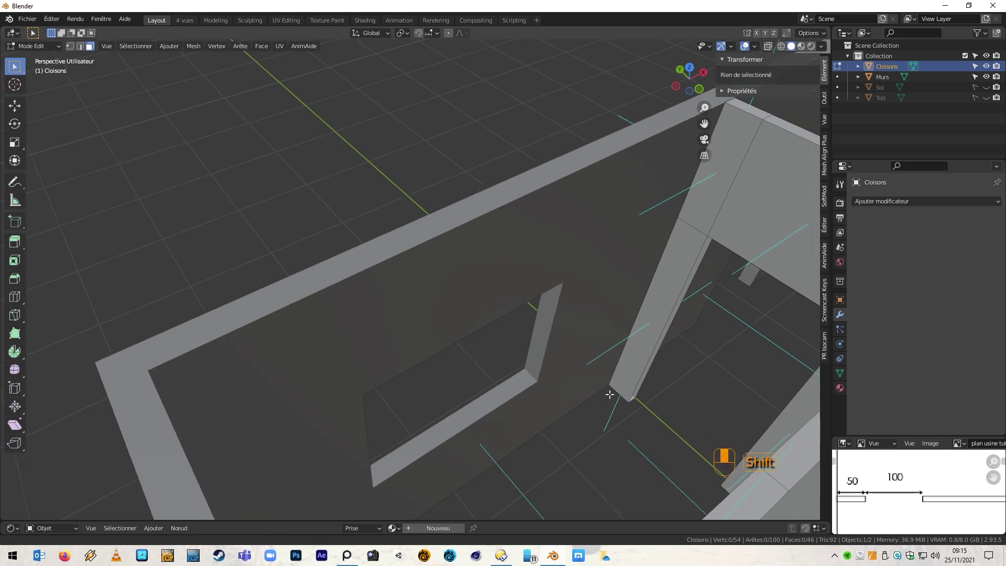
middle_click_drag(528, 320, 498, 353)
middle_click_drag(764, 211, 786, 205, "shift")
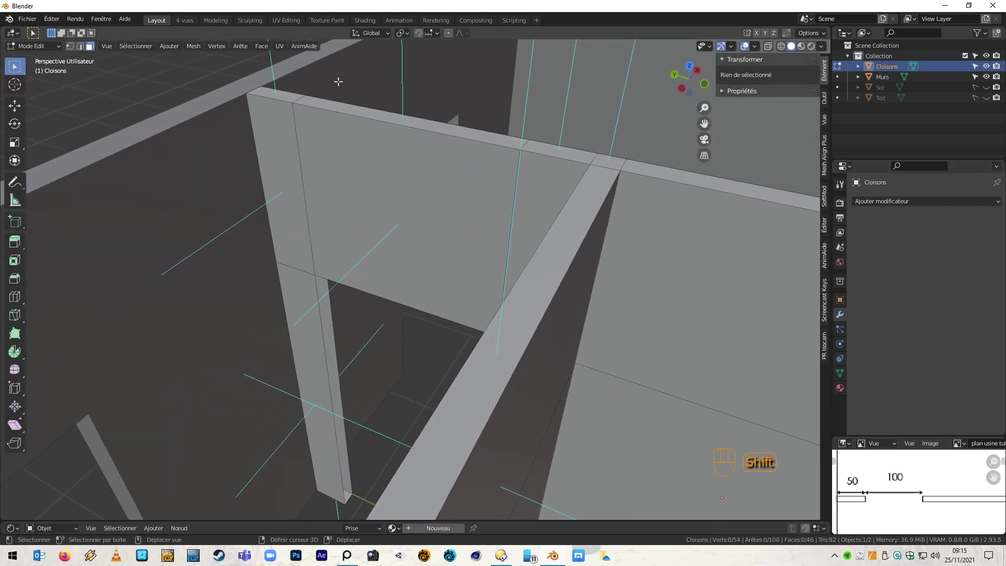
key("2")
left_click(347, 498)
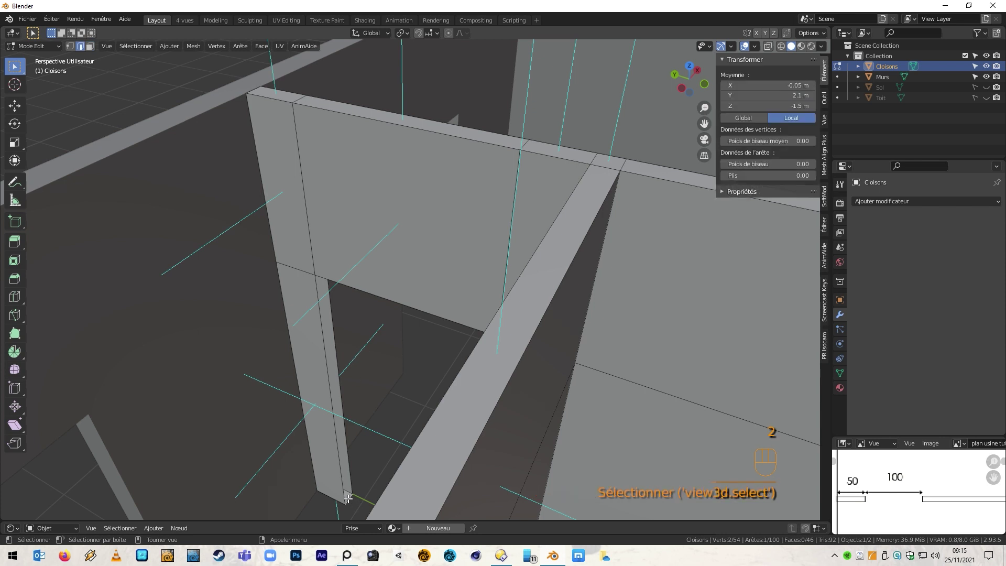
key("KP_Decimal")
scroll(367, 474, "down", 5)
middle_click_drag(386, 440, 445, 343)
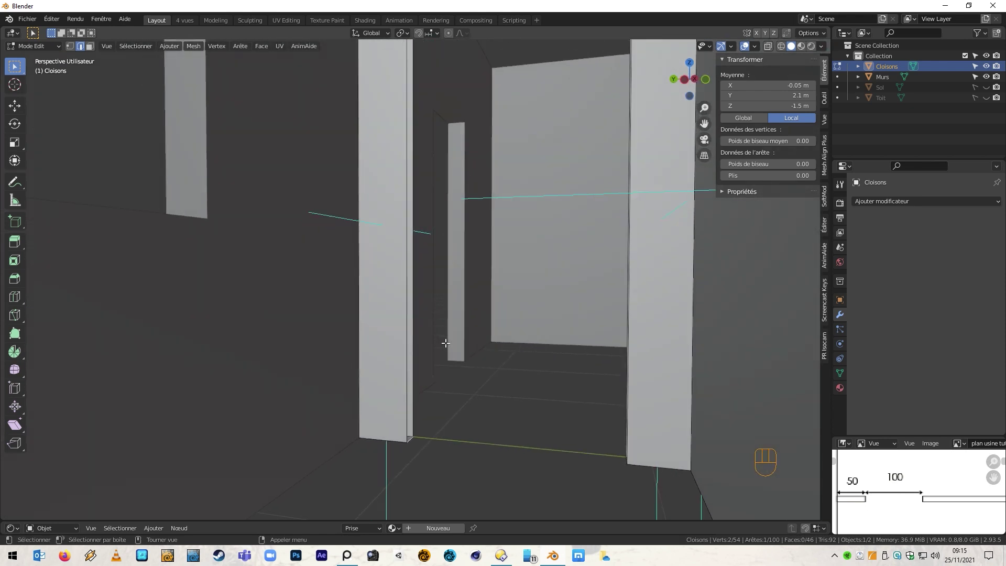
left_click(474, 406)
middle_click_drag(496, 265, 509, 297, "shift")
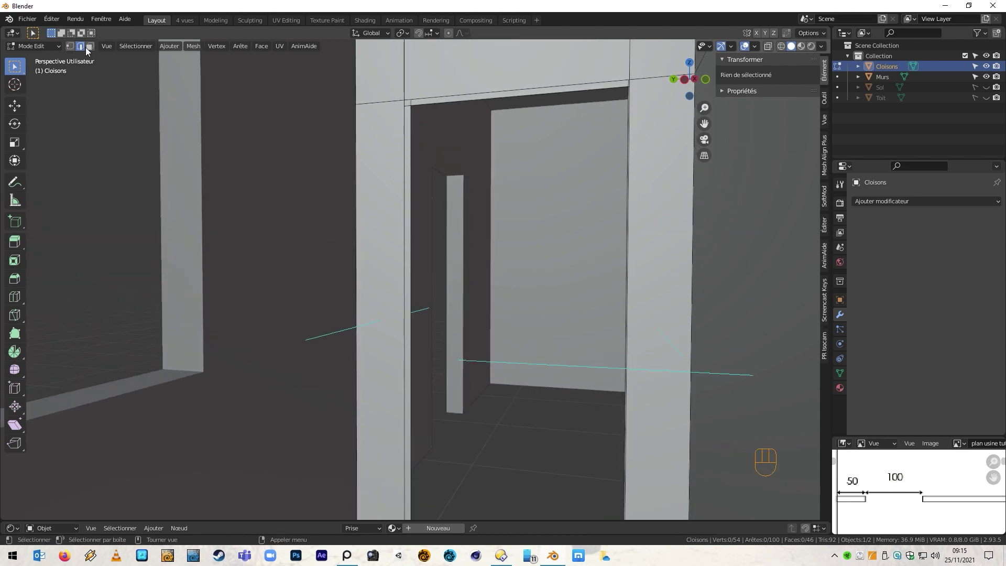
left_click(472, 103)
mouse_move(471, 103)
middle_mouse_down()
mouse_move(460, 94)
mouse_move(473, 115)
mouse_move(478, 95)
middle_mouse_up()
left_click(478, 93, "shift")
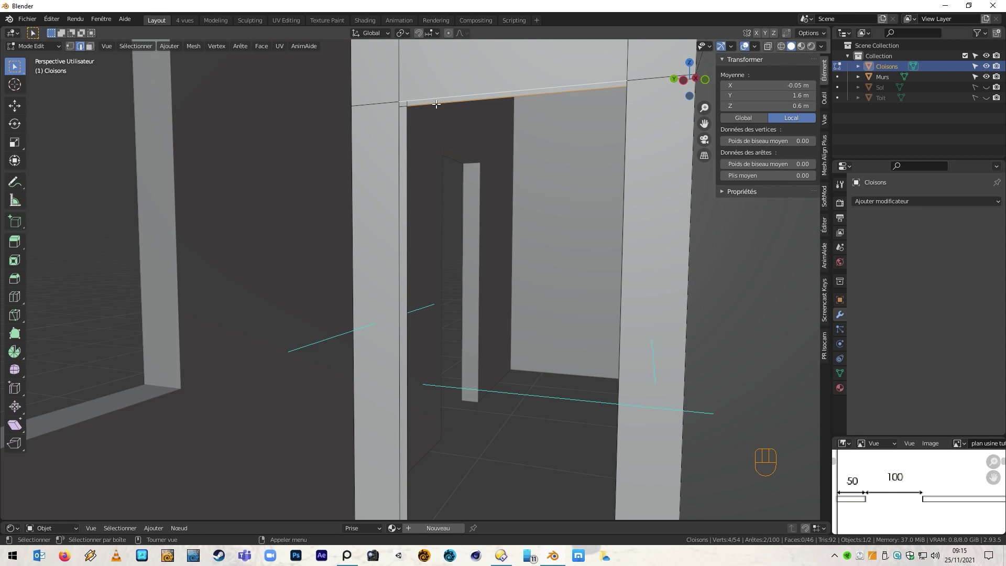
key("f")
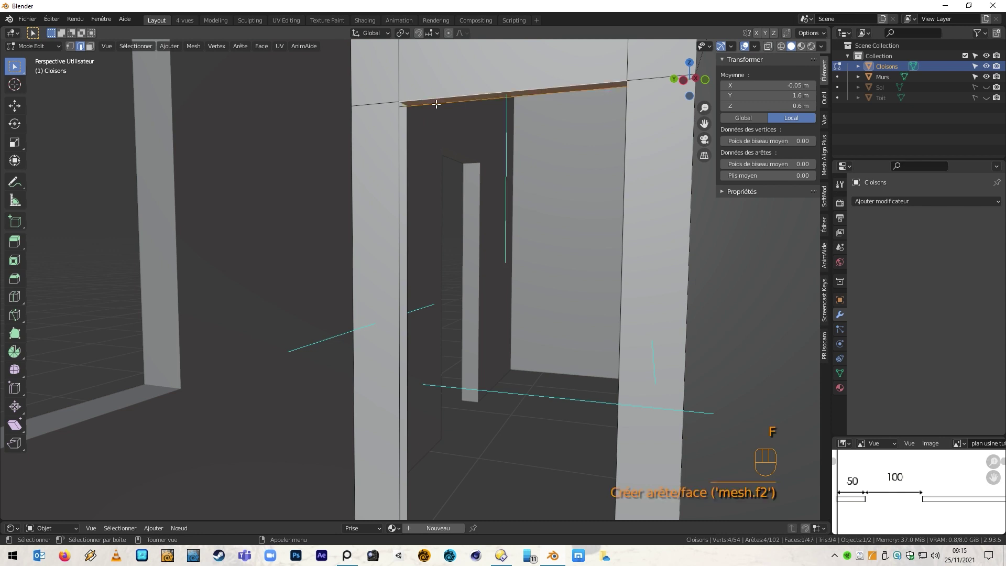
Step: Fill both side jambs of the central partition's doorway with faces, starting from their bottom edges
left_click(453, 194)
middle_click_drag(453, 194, 434, 353)
left_click(409, 455)
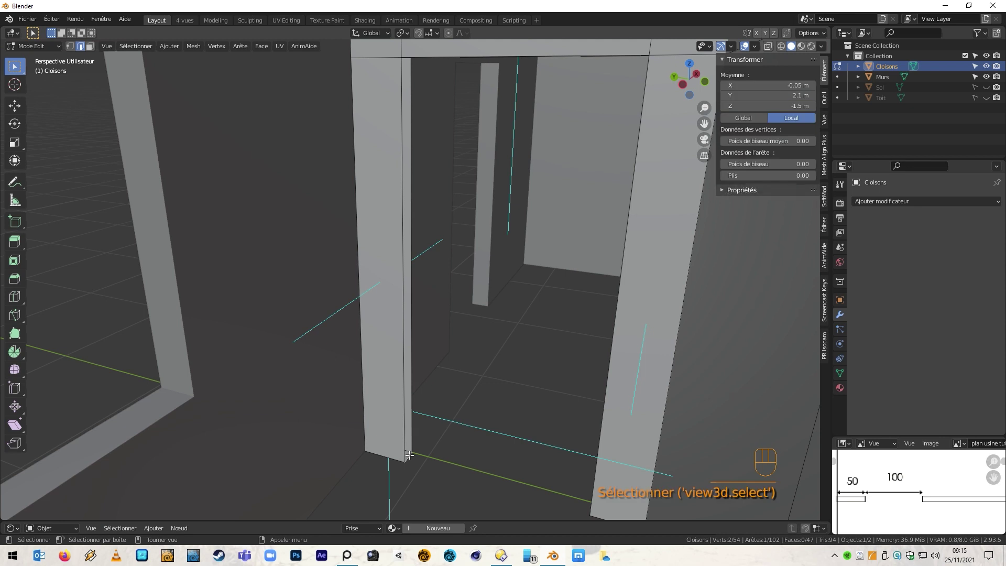
middle_click_drag(418, 438, 424, 398)
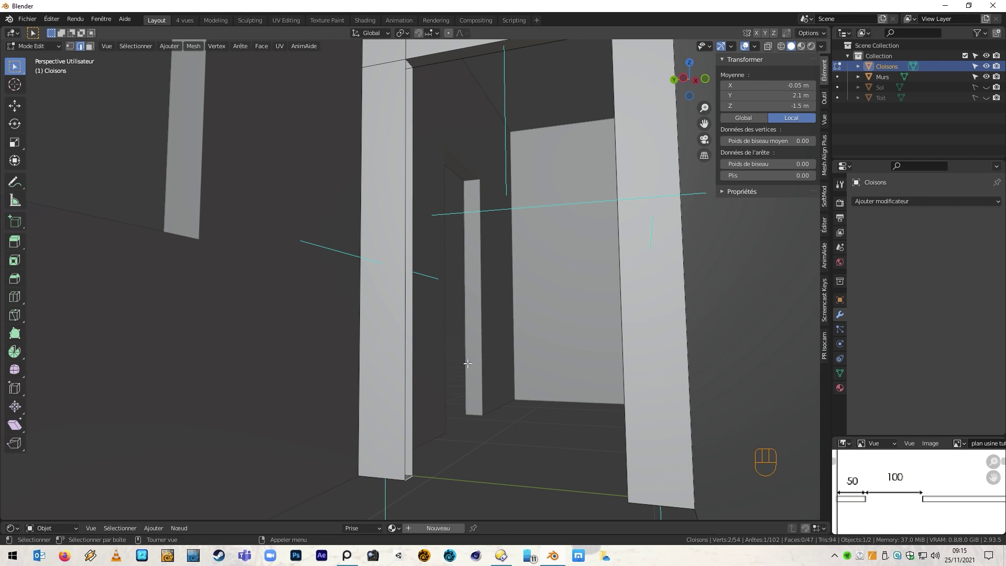
key("f")
middle_click_drag(467, 363, 516, 339)
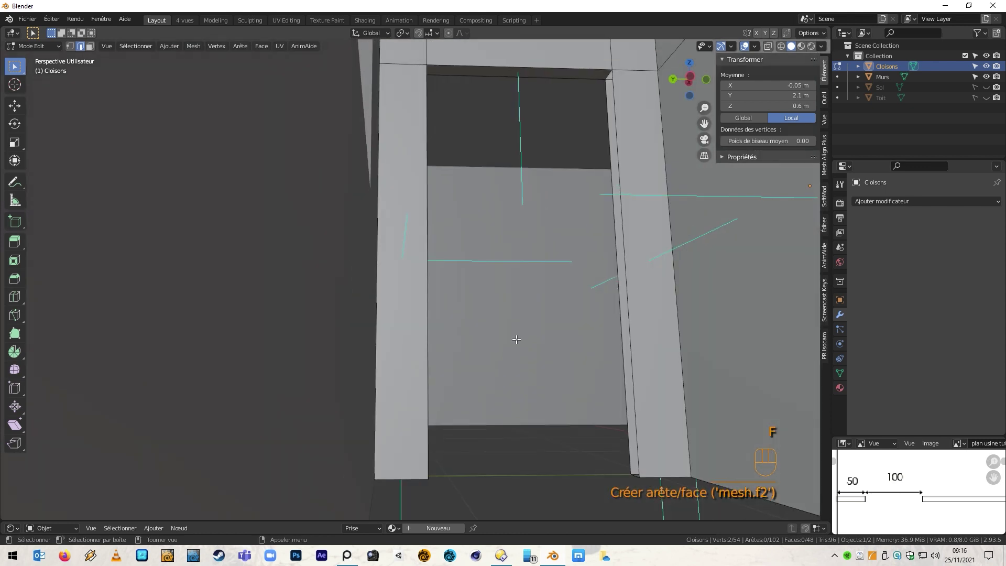
left_click(634, 476)
key("f")
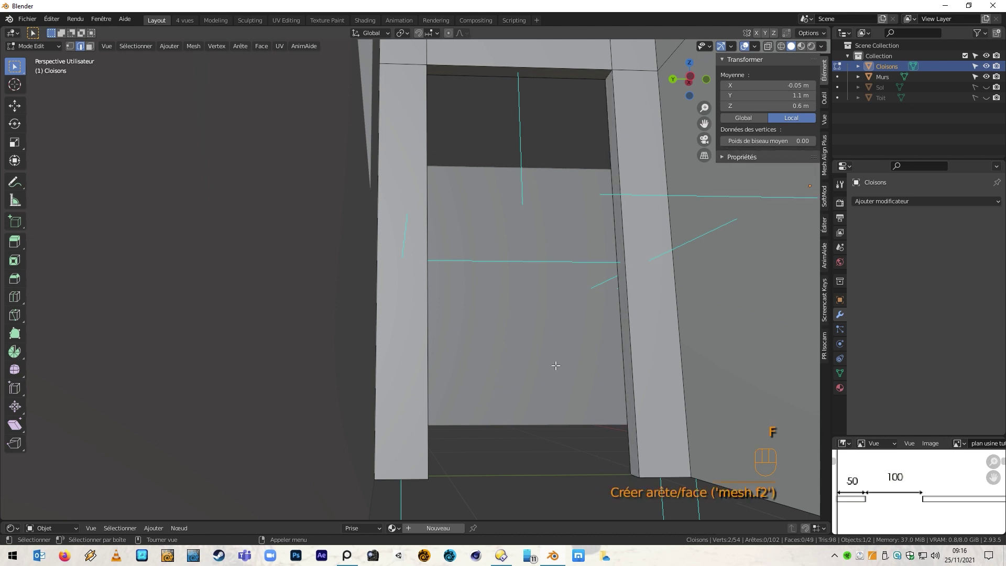
left_click(547, 438)
Step: Close the two jambs and the lintel of the perpendicular partition's doorway with three new faces
scroll(569, 439, "up", 5)
middle_click_drag(588, 430, 538, 323)
scroll(554, 332, "down", 2)
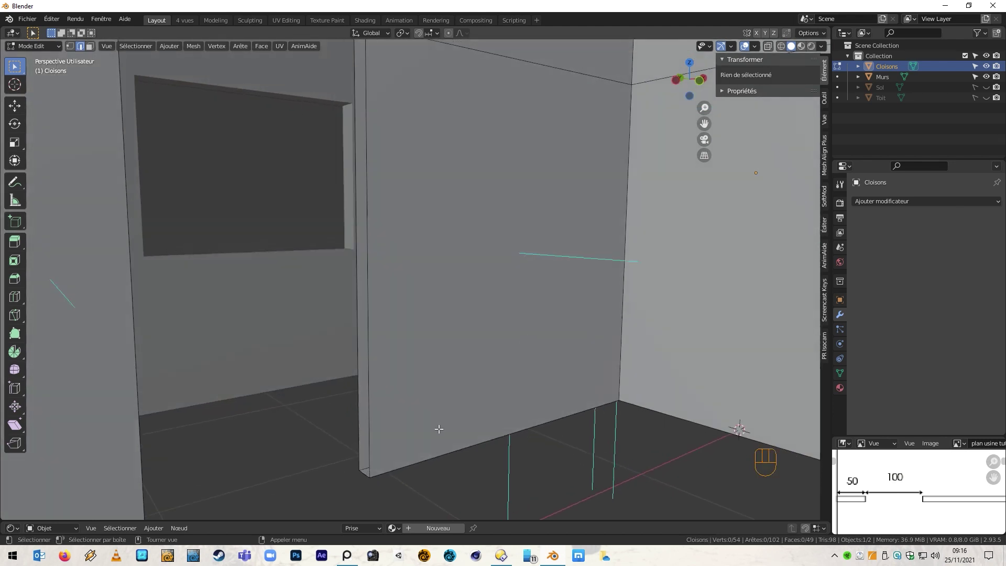
left_click(364, 473)
middle_click_drag(365, 472, 393, 443, "shift")
middle_click_drag(392, 443, 447, 4)
key("f")
key("f")
key("f")
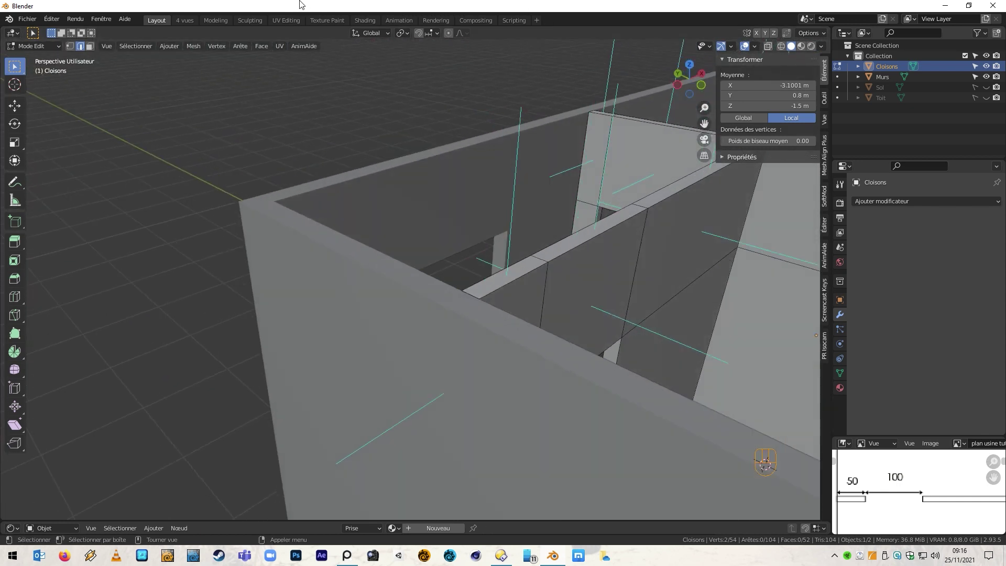
middle_click_drag(294, 133, 294, 180)
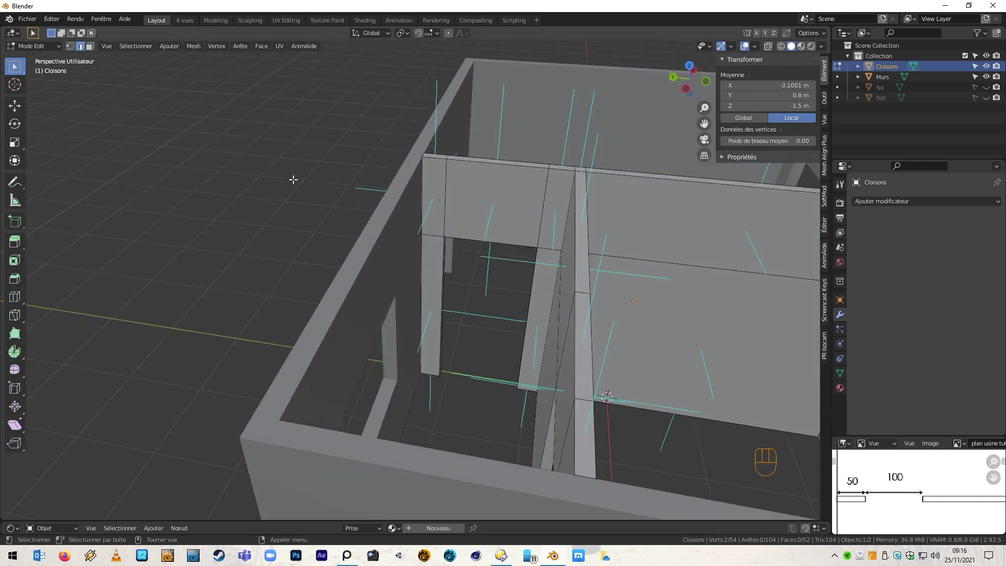
Step: Merge all the partitions' vertices by distance to remove duplicates
key("1")
key("a")
key("m")
left_click(294, 179)
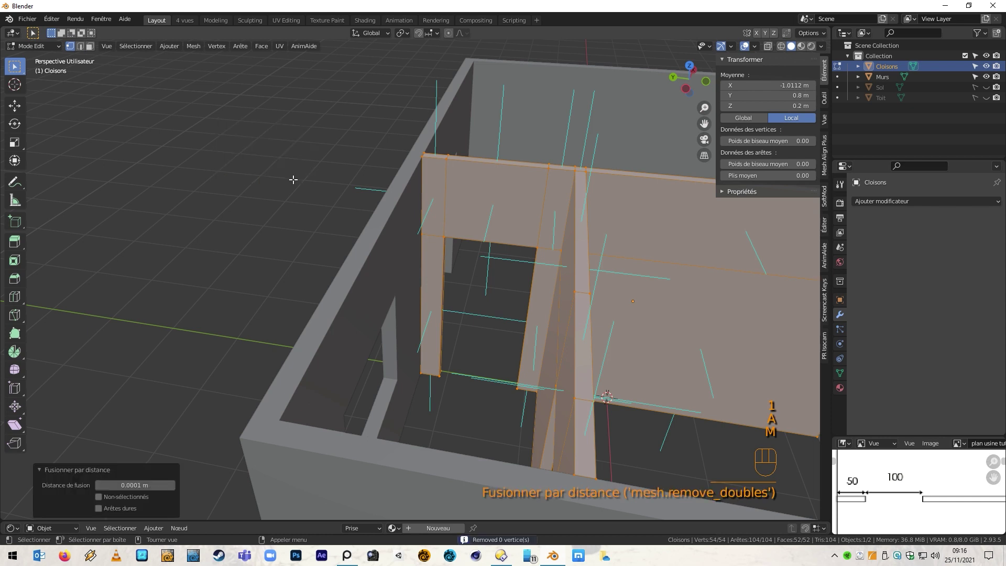
left_click(479, 430)
middle_click_drag(485, 407, 451, 319)
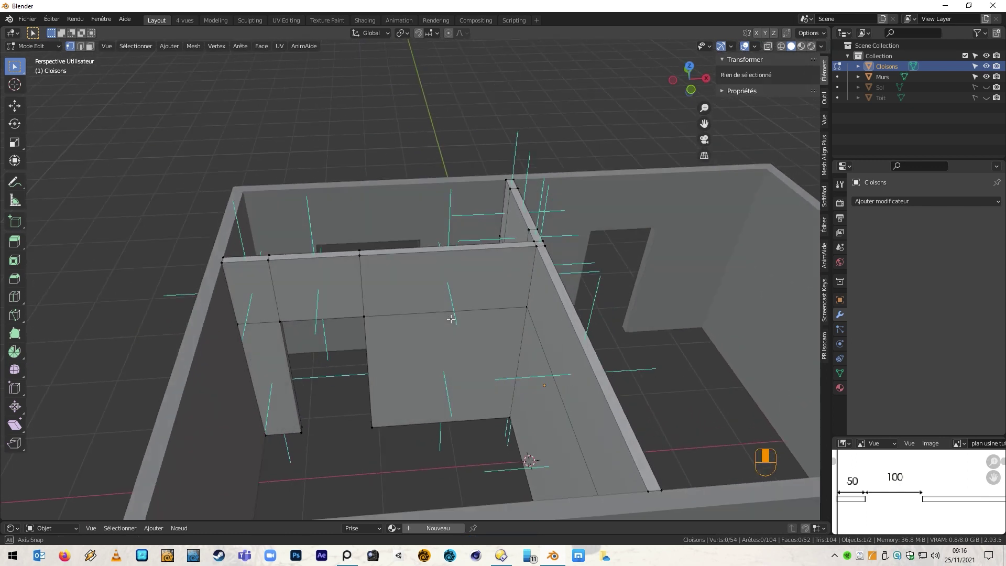
middle_click_drag(451, 318, 500, 326)
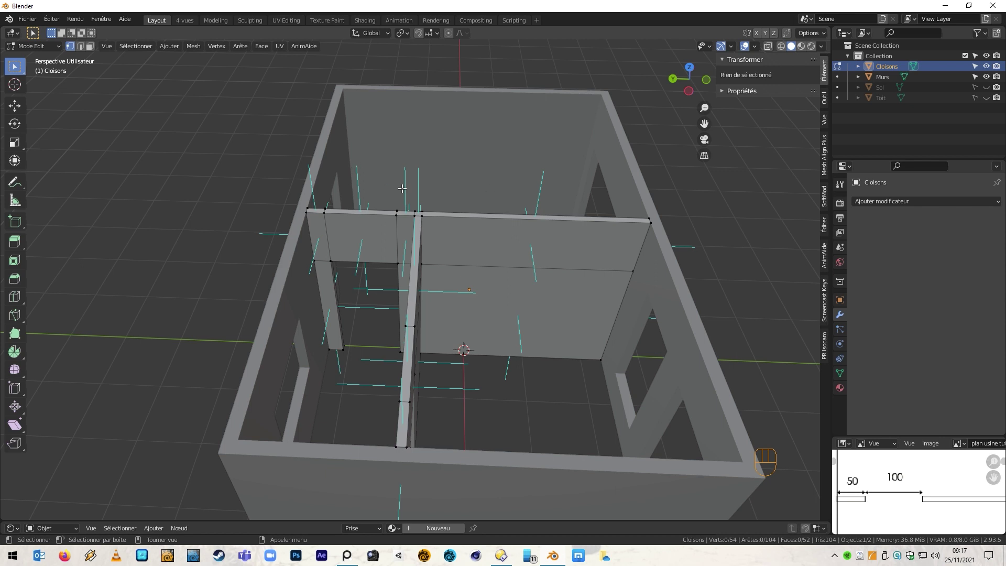
Step: Return to Object Mode and join the Cloisons and Murs objects into one object
key("Tab")
left_click(889, 76)
left_click(889, 67)
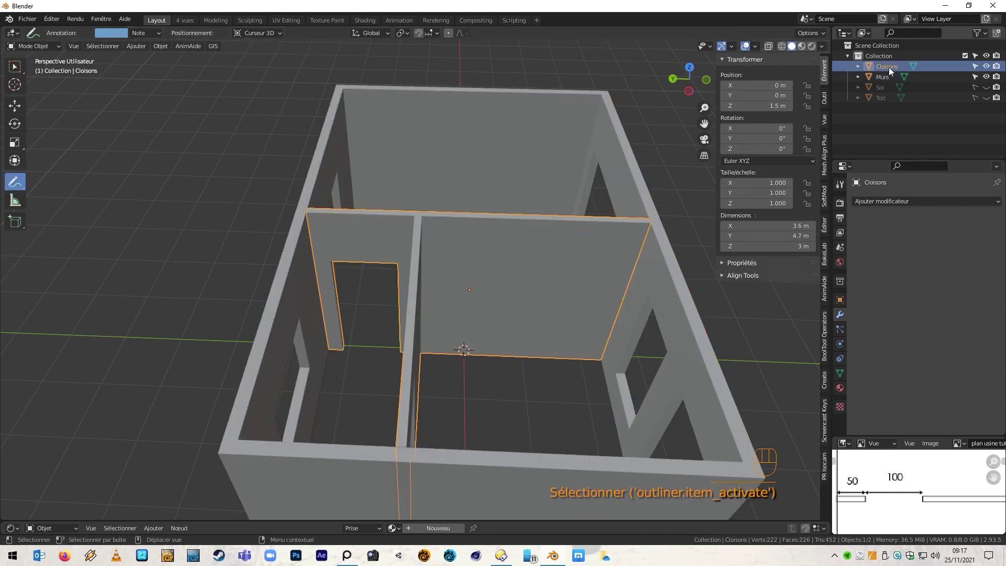
left_click(889, 76, "ctrl")
key("ctrl")
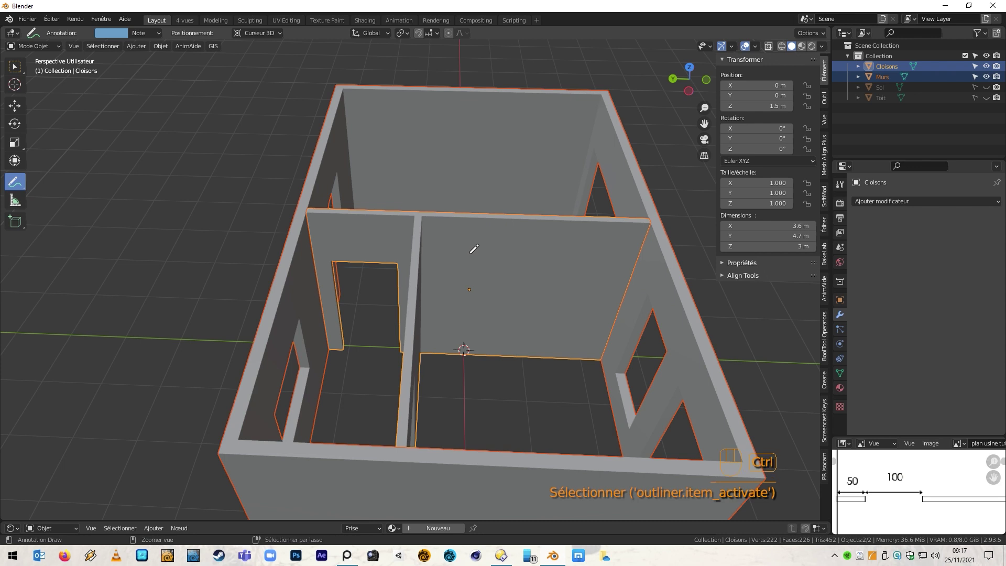
key("ctrl+j")
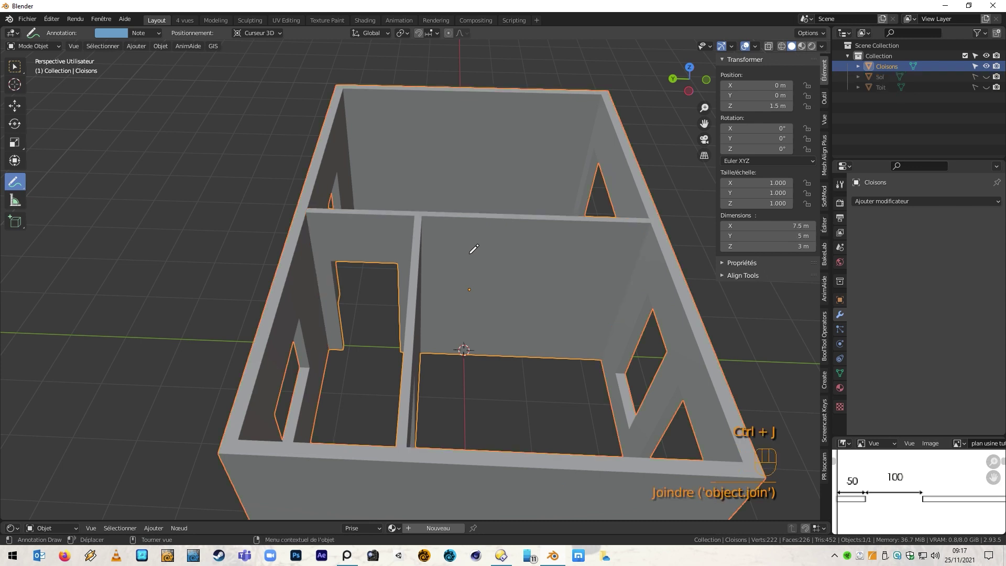
middle_click_drag(543, 351, 471, 353)
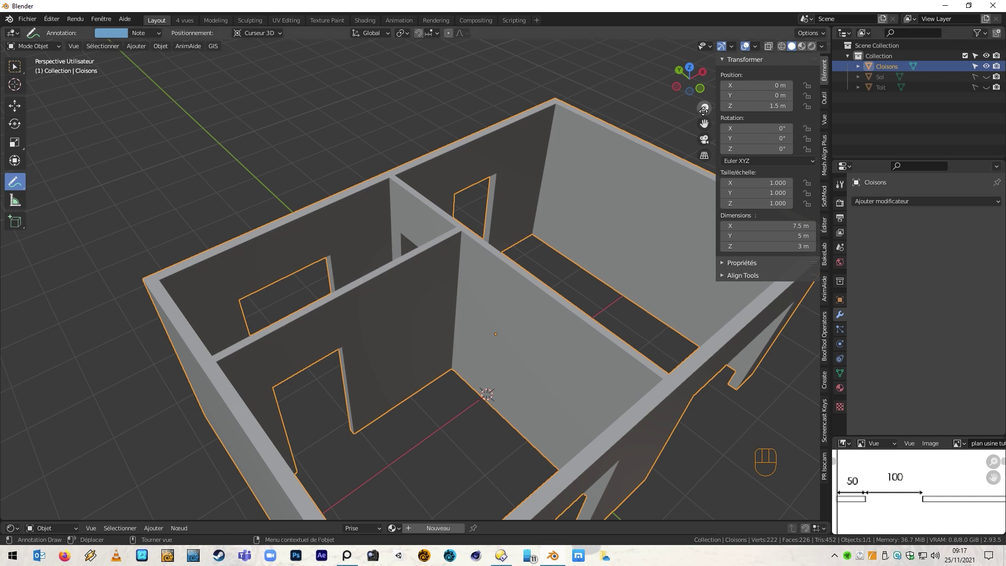
Step: Rename the joined object as Murs
double_click(894, 66)
type("Murs")
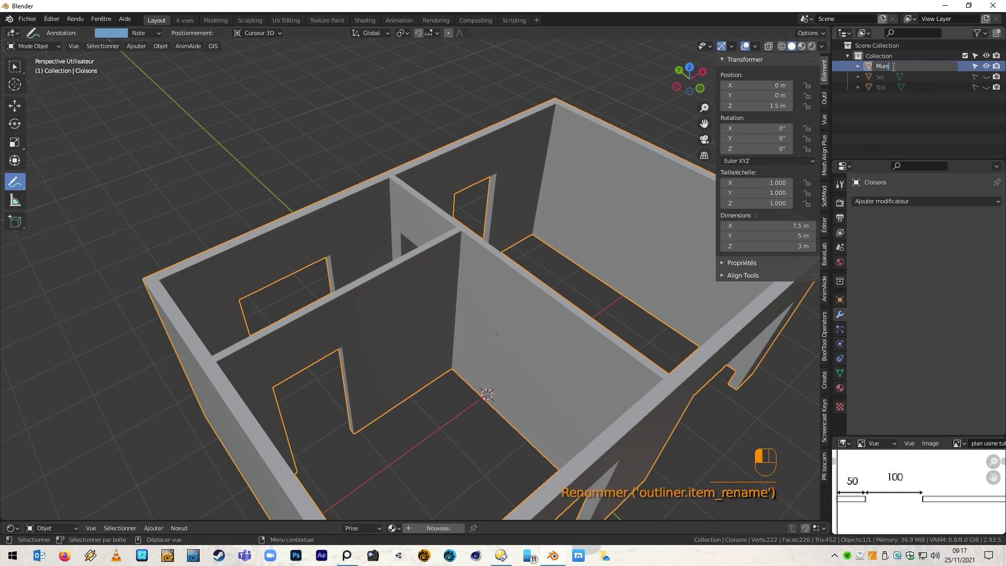
key("Return")
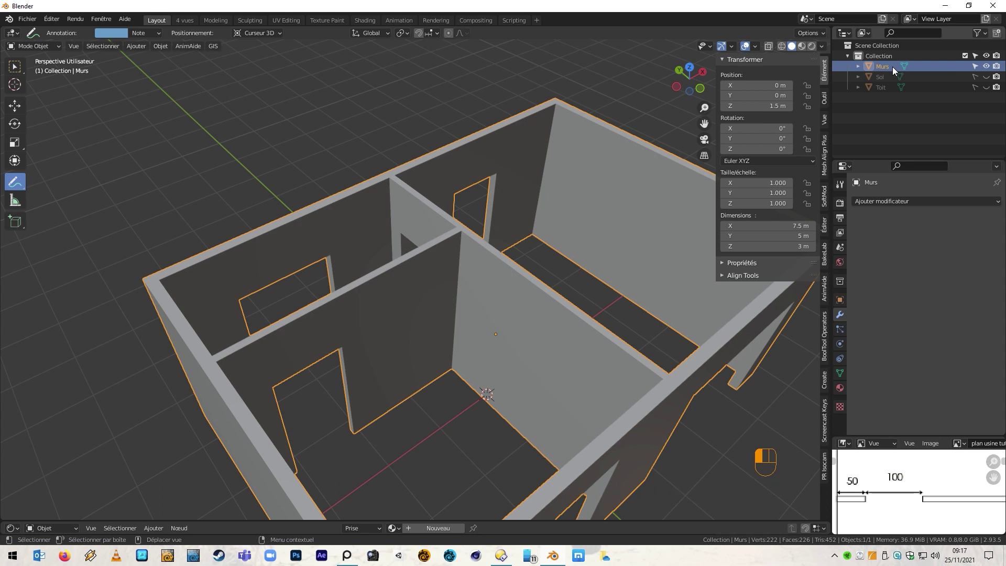
Step: Merge all vertices of the joined Murs mesh by distance in Edit Mode
left_click(15, 67)
mouse_move(464, 215)
middle_mouse_down("shift")
mouse_move(433, 186)
mouse_move(465, 193)
mouse_move(414, 192)
mouse_move(611, 192)
mouse_move(586, 196)
middle_mouse_up("shift")
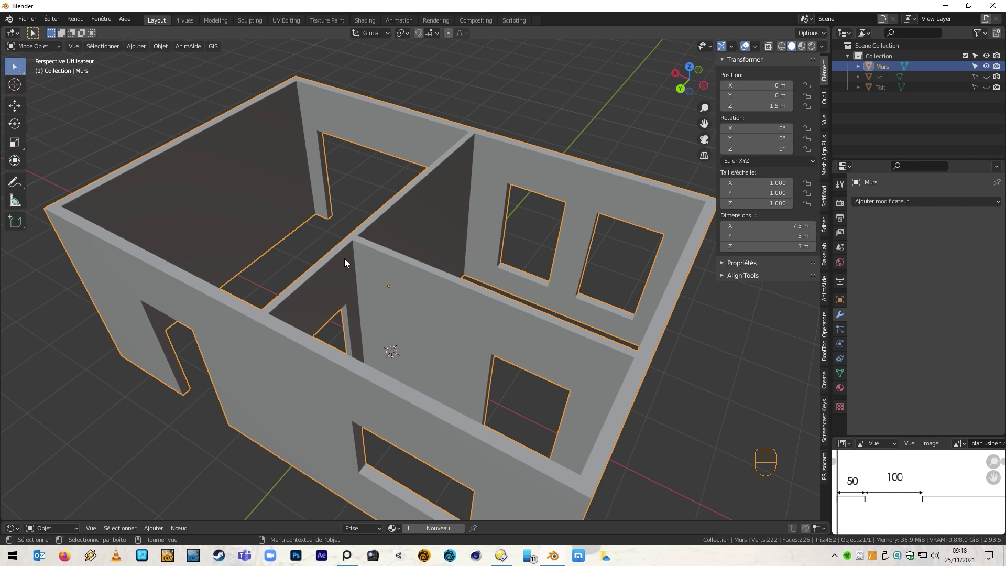
scroll(344, 259, "down", 1)
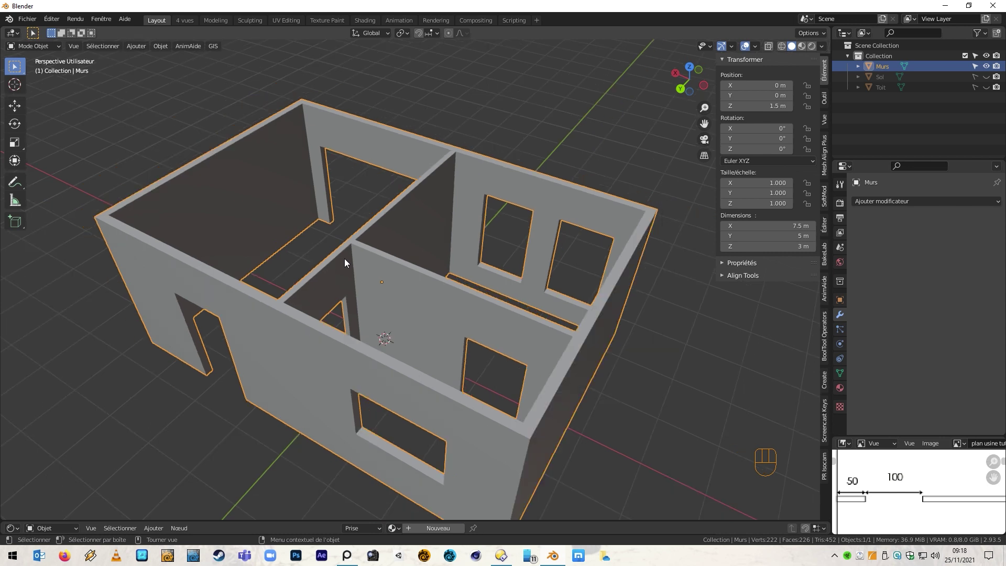
key("Tab")
middle_click_drag(405, 250, 221, 245)
key("a")
key("m")
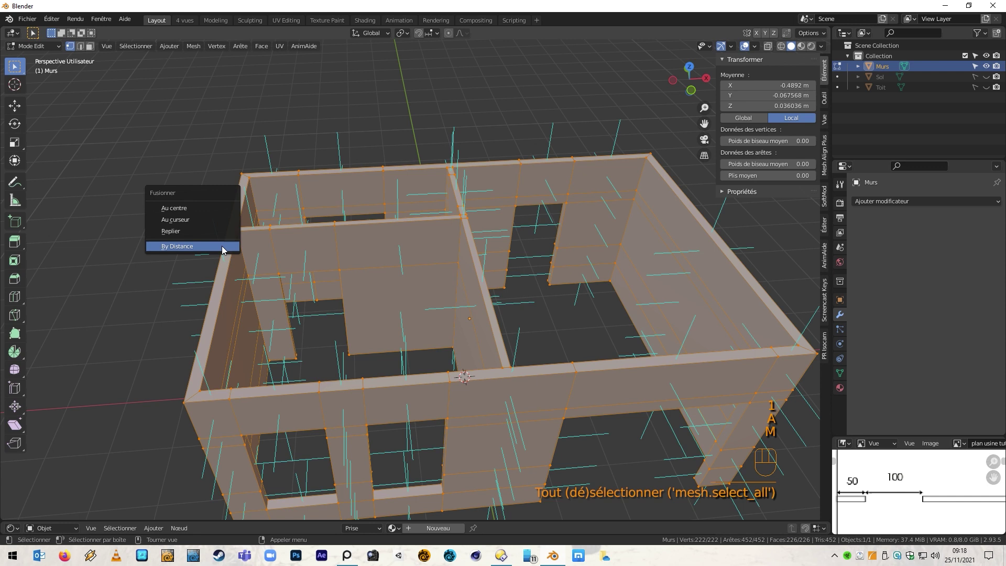
left_click(223, 247)
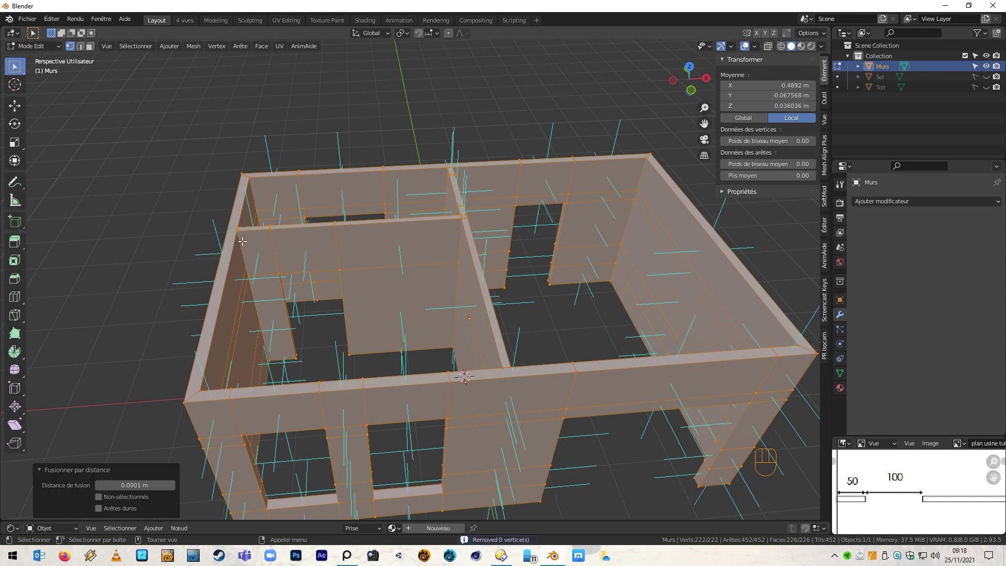
Step: Turn off the display of face normals in the viewport overlays and clear the mesh selection
left_click(755, 46)
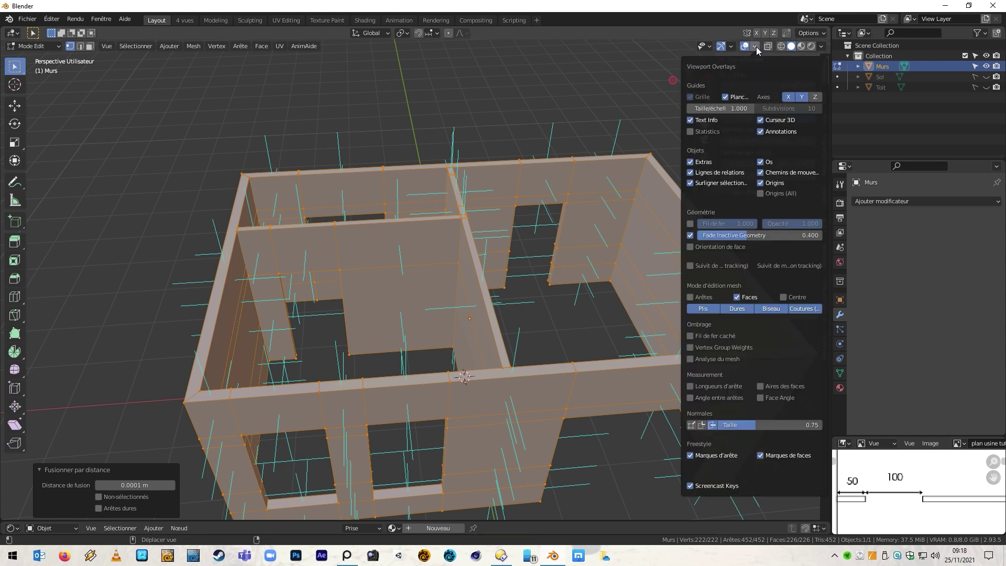
left_click(713, 425)
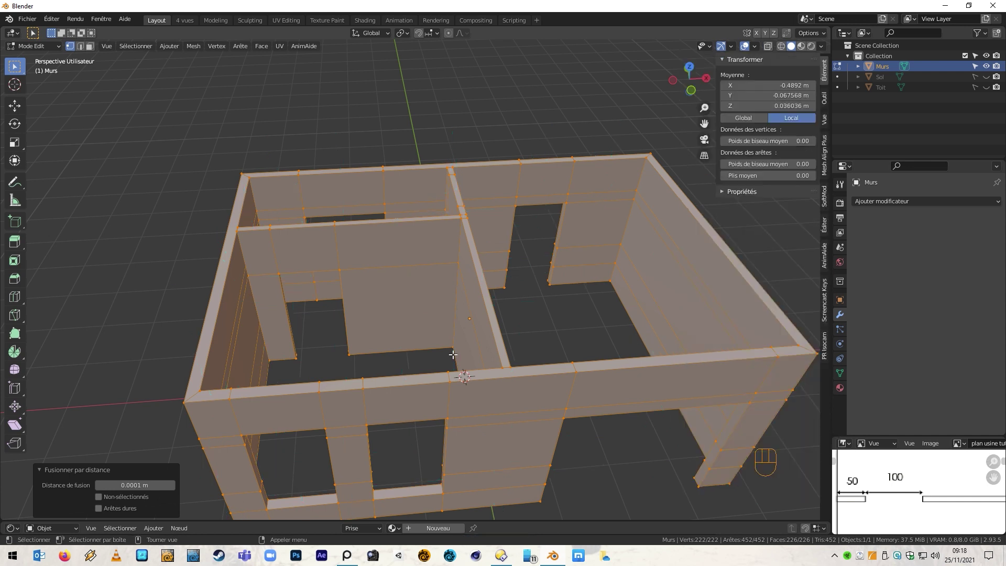
left_click(552, 321)
mouse_move(552, 321)
middle_mouse_down()
mouse_move(772, 322)
mouse_move(545, 335)
middle_mouse_up()
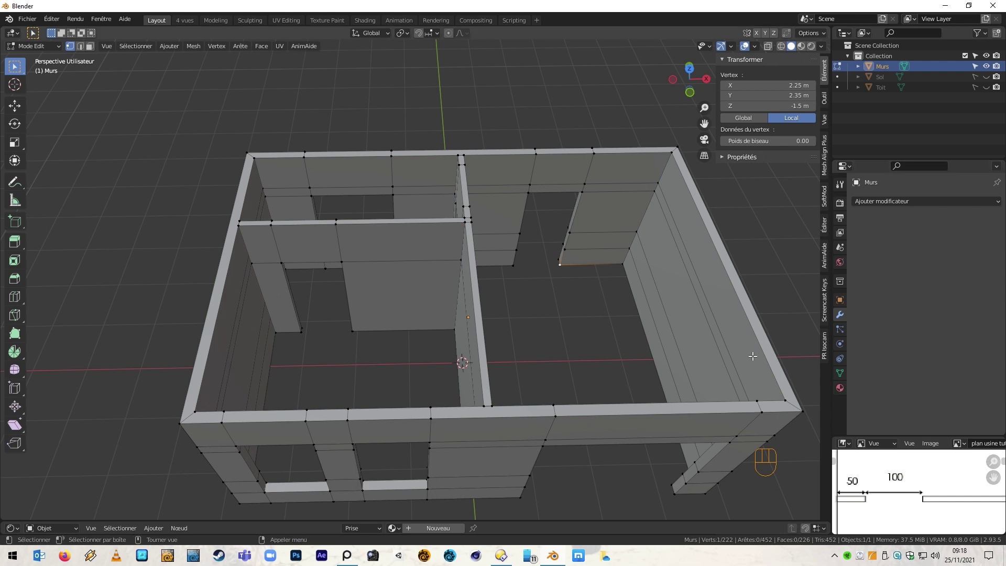
Step: Select all faces of the walls and create a new material named Murs_ext for them
key("3")
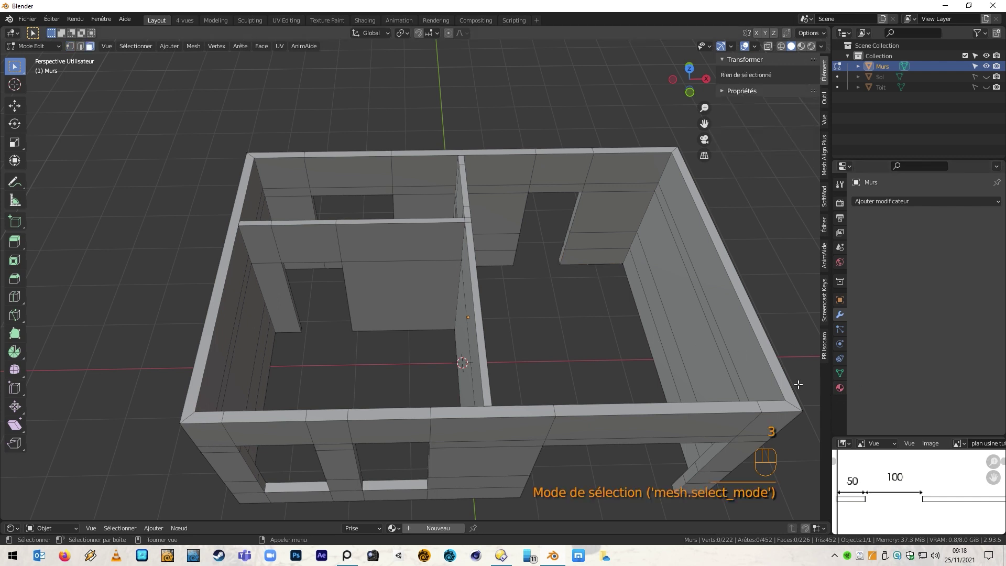
key("a")
left_click(839, 389)
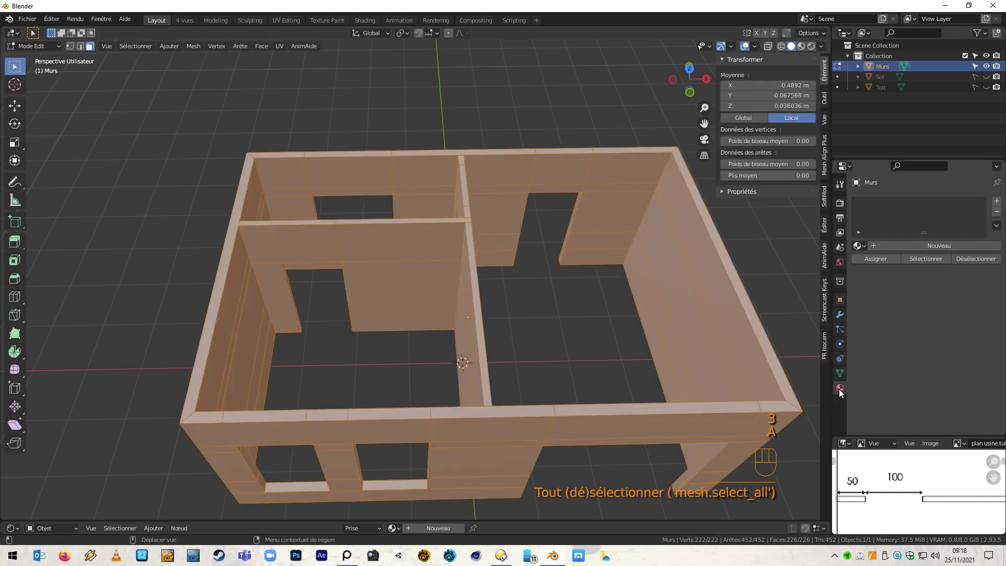
left_click(931, 246)
left_click(899, 245)
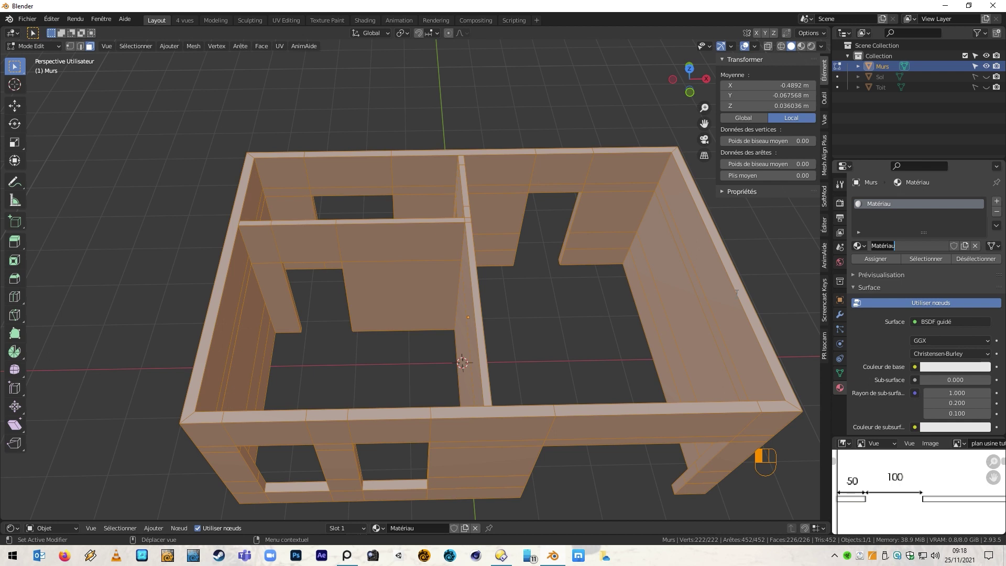
type("Murs_ext")
key("Return")
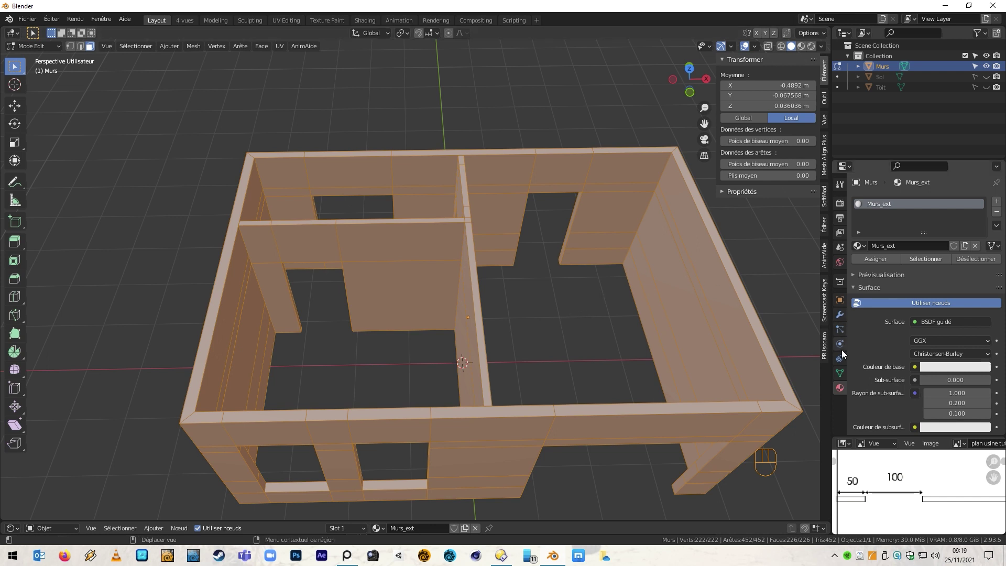
Step: Switch to the Shading workspace to show the shader nodes of the Murs_ext material
left_click(365, 20)
left_click_drag(470, 338, 453, 353)
left_click_drag(522, 352, 559, 345)
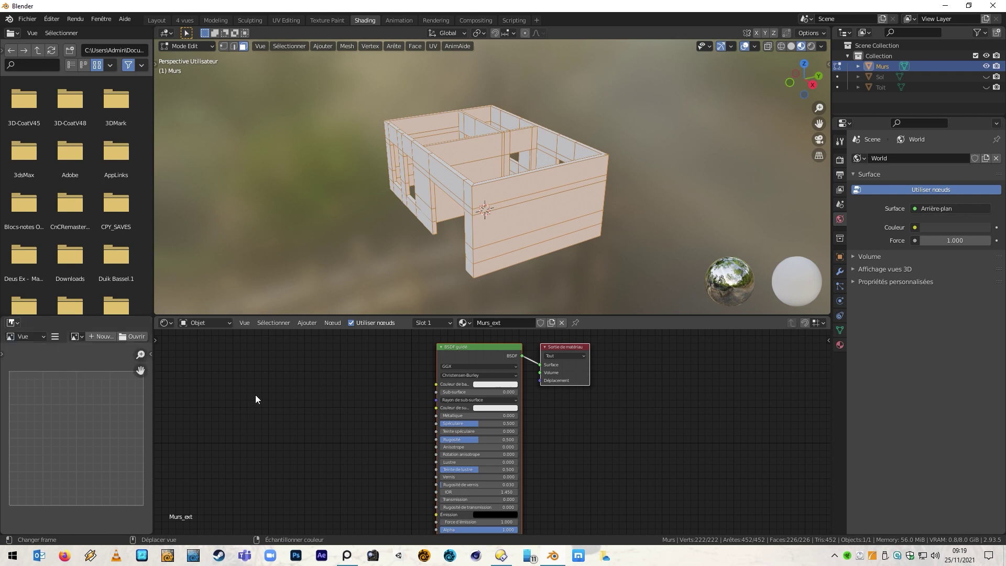
Step: Add the damier.jpg image as a texture node in the Murs_ext material and connect its colour output to the shader's base colour
left_click_drag(256, 394, 255, 394)
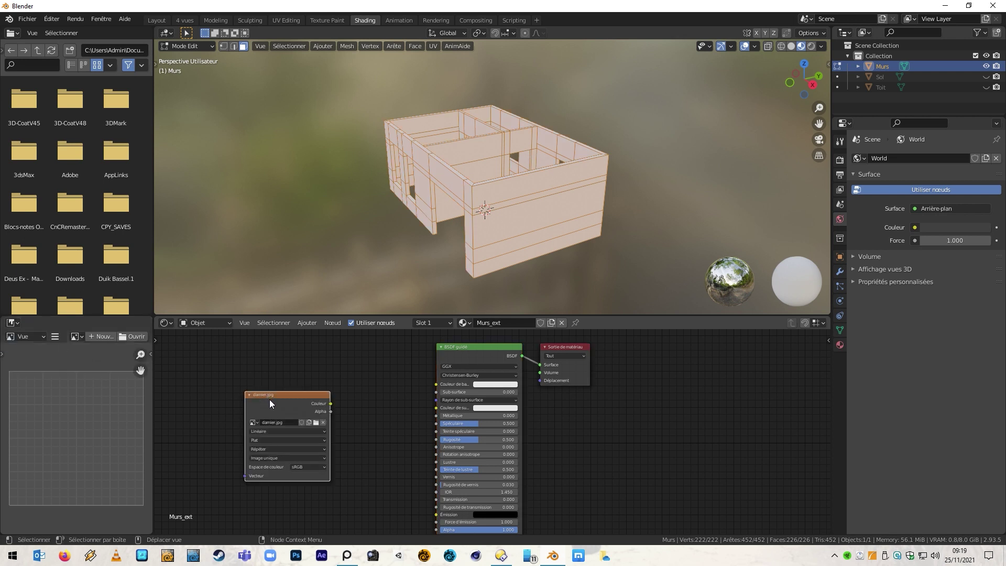
left_click_drag(0, 101, 0, 85)
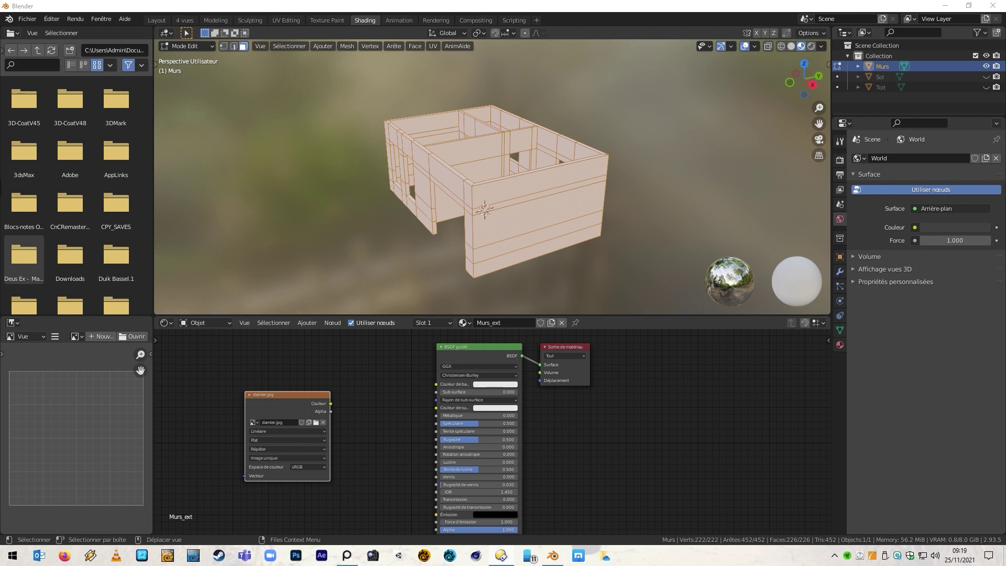
left_click_drag(329, 403, 436, 384)
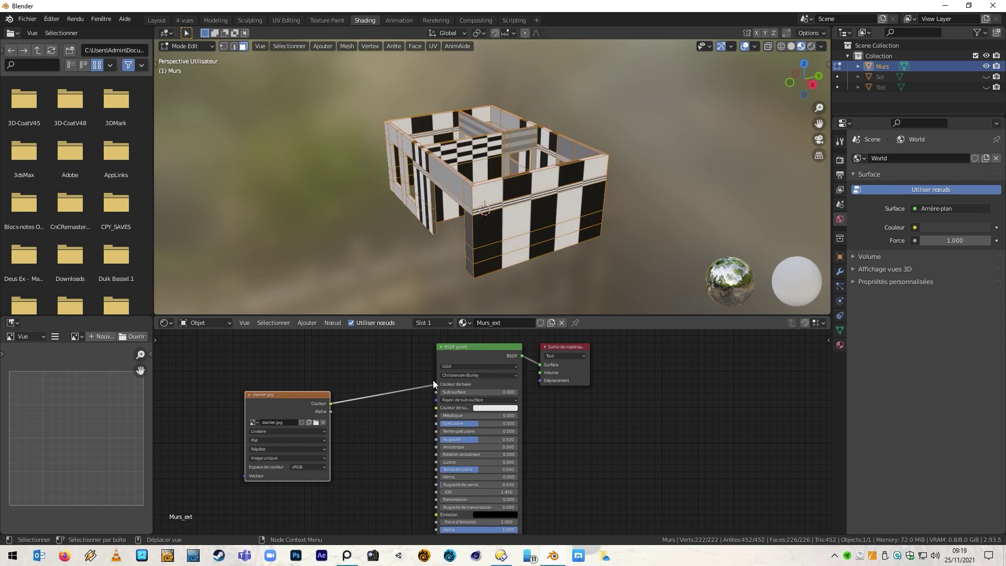
Step: Compare the walls in wireframe and solid shading, and return the viewport to material preview
left_click(783, 46)
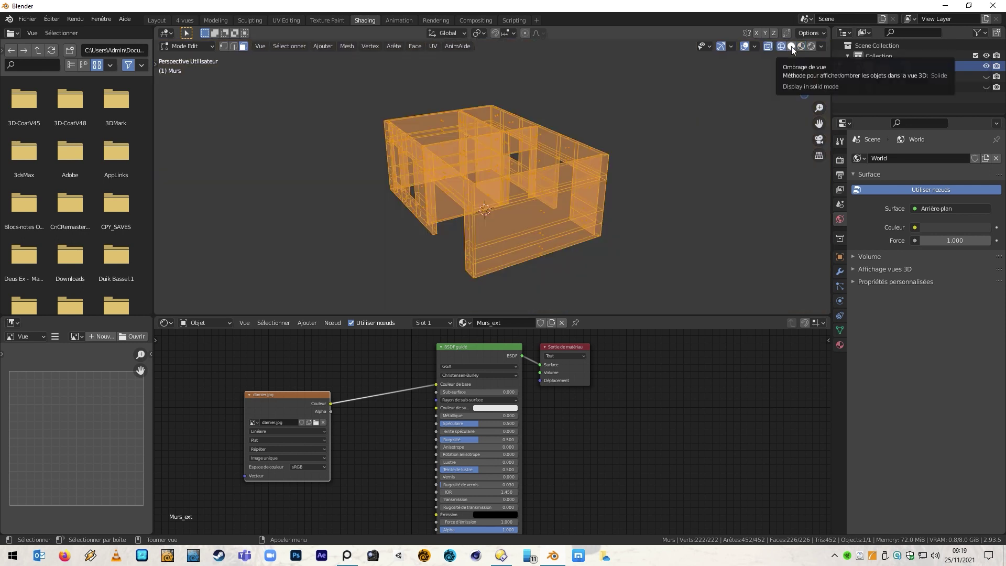
left_click(790, 46)
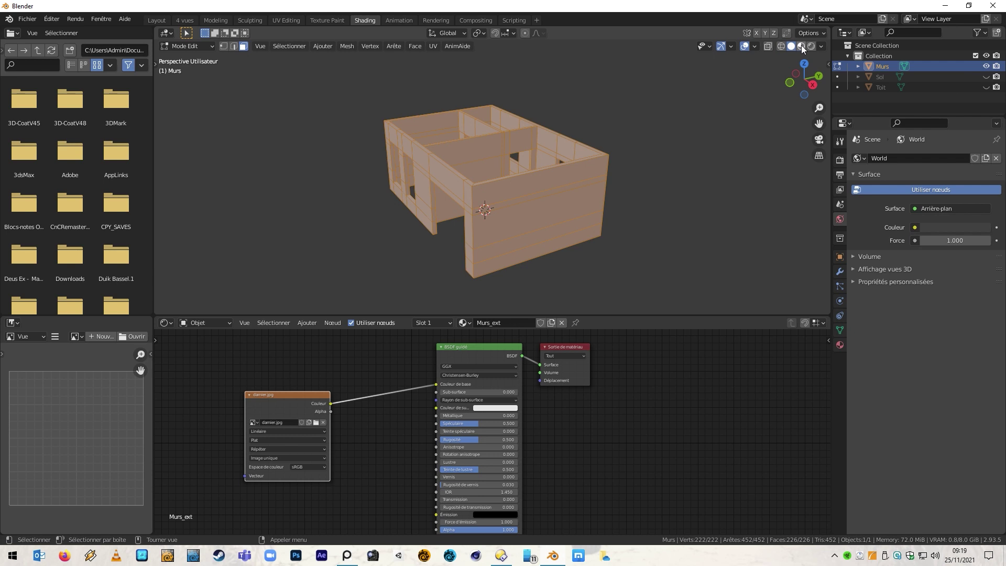
left_click(801, 46)
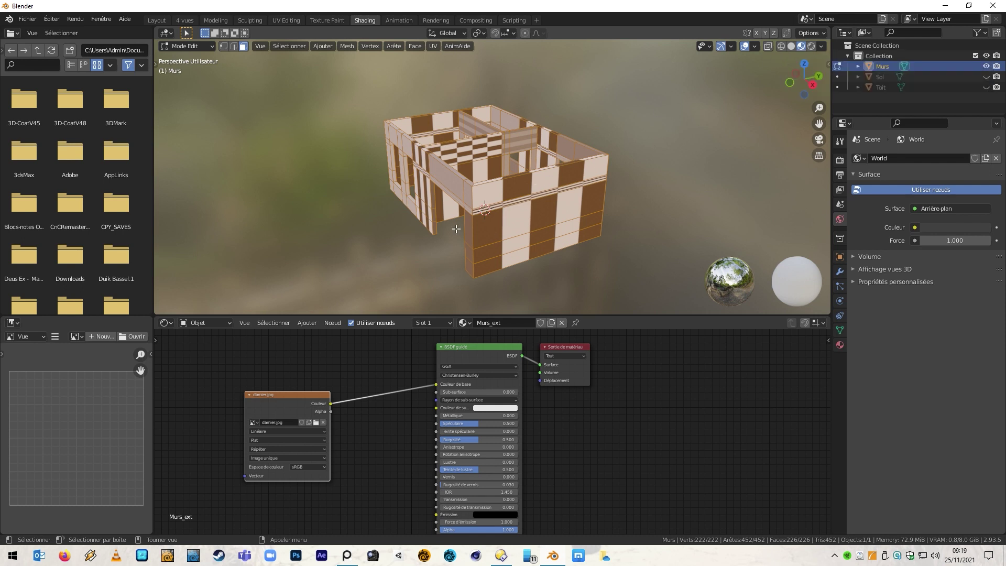
Step: Rearrange the Murs_ext nodes by moving the material output, the BSDF shader and the damier.jpg texture node farther right
left_click_drag(545, 349, 644, 354)
left_click_drag(494, 348, 544, 344)
left_click_drag(302, 396, 418, 373)
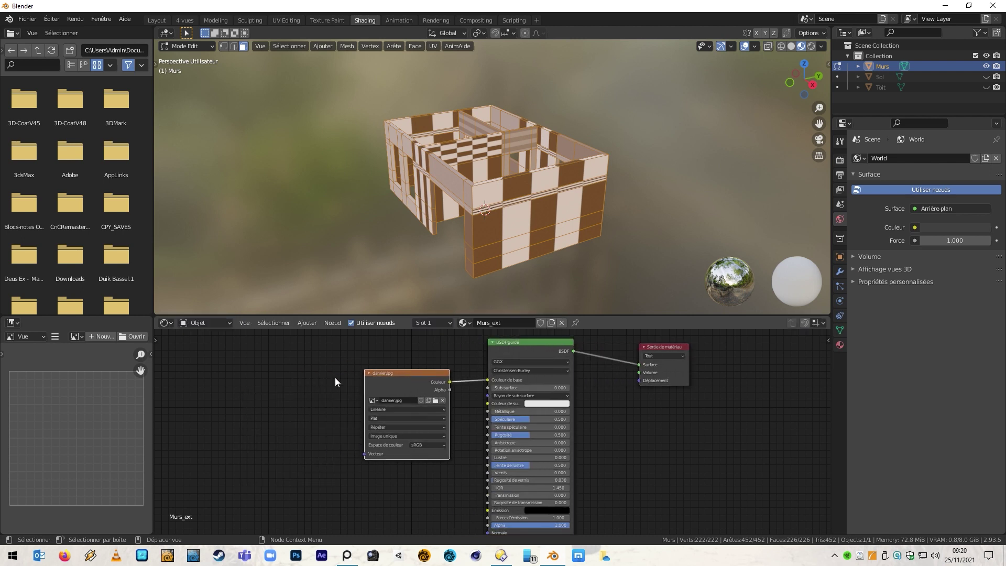
Step: Add a Carte UV node and place it to the left of the damier.jpg texture node
left_click(325, 373)
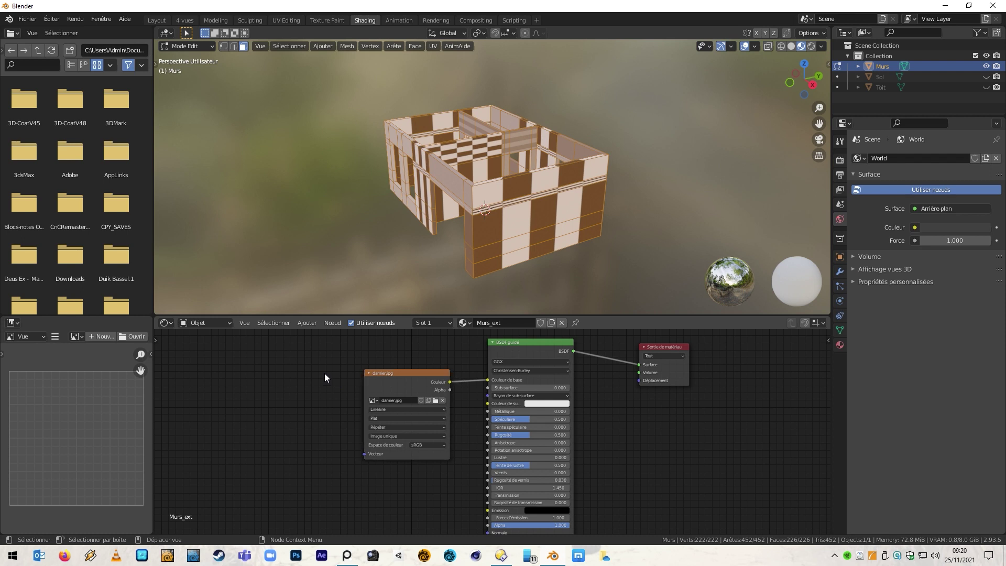
key("shift+a")
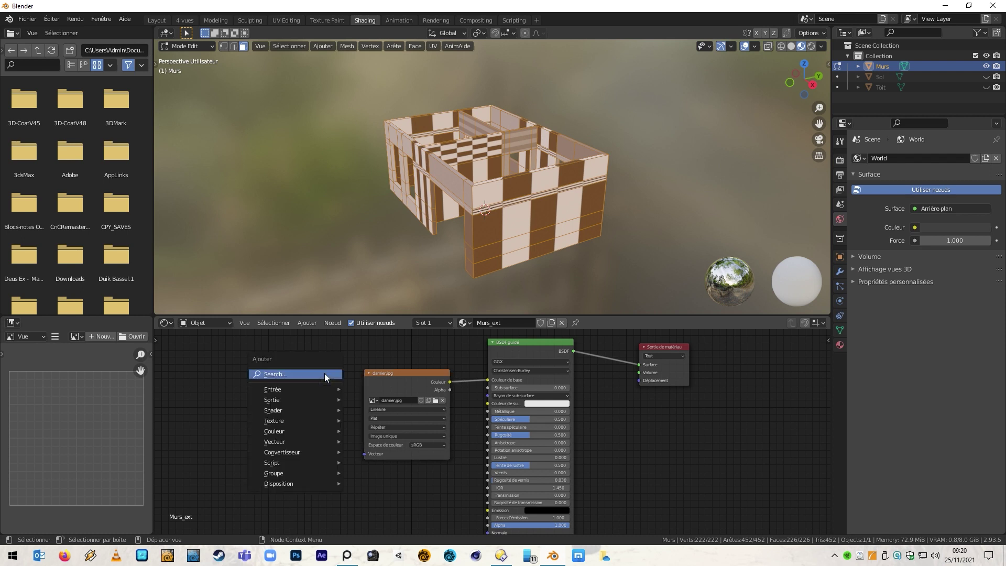
left_click(325, 373)
type("carte")
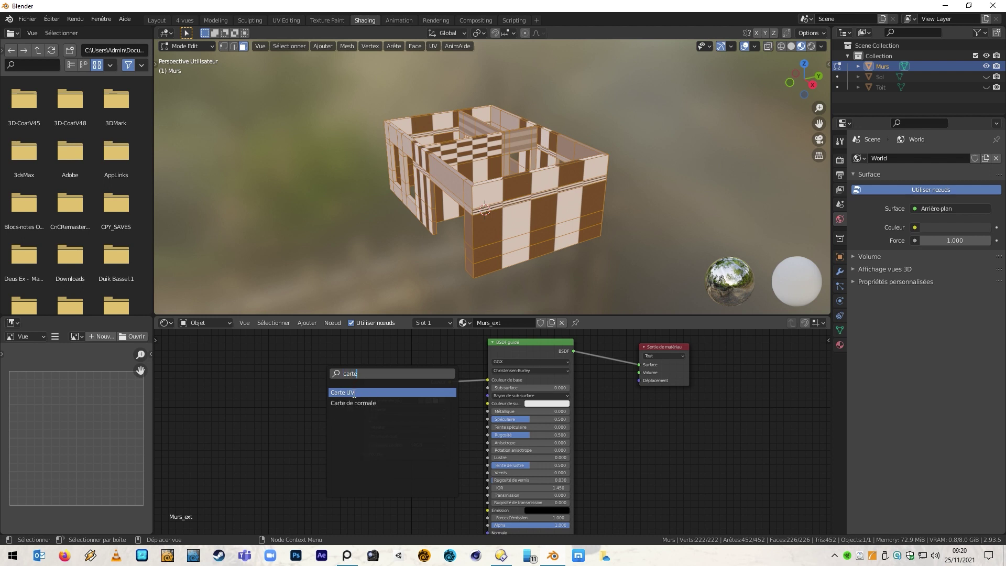
left_click(354, 393)
left_click(301, 396)
Step: Connect the Carte UV node to the damier.jpg texture's vector input and assign it the map CarteUV
left_click_drag(313, 384, 364, 455)
left_click(287, 403)
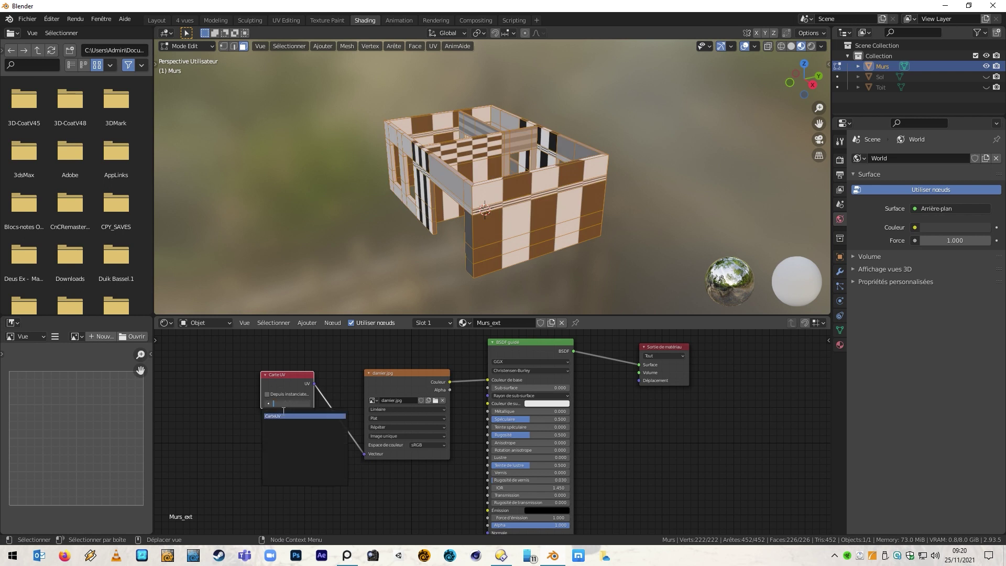
left_click(283, 416)
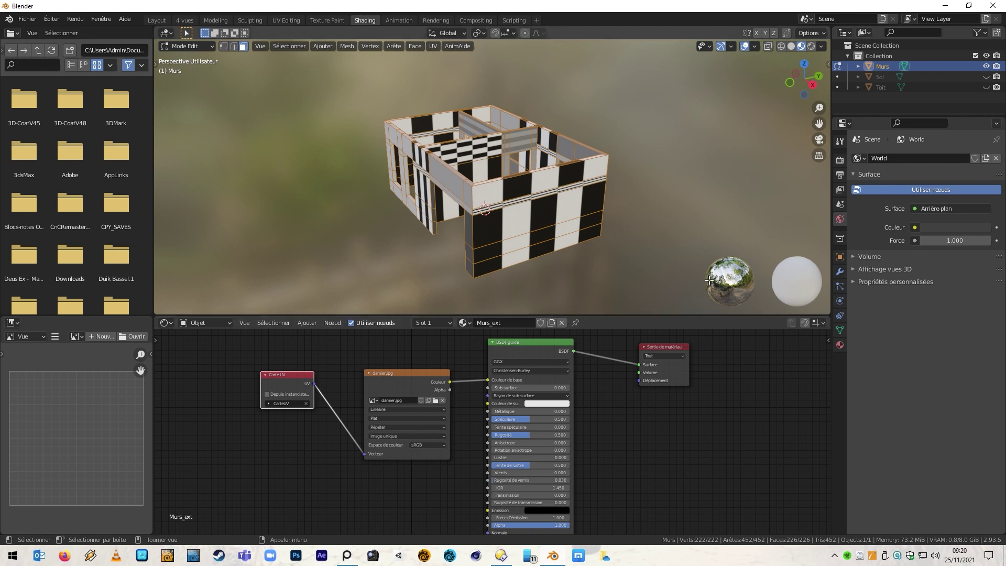
Step: Display the list of UV maps in the Murs object's mesh data properties
left_click(840, 330)
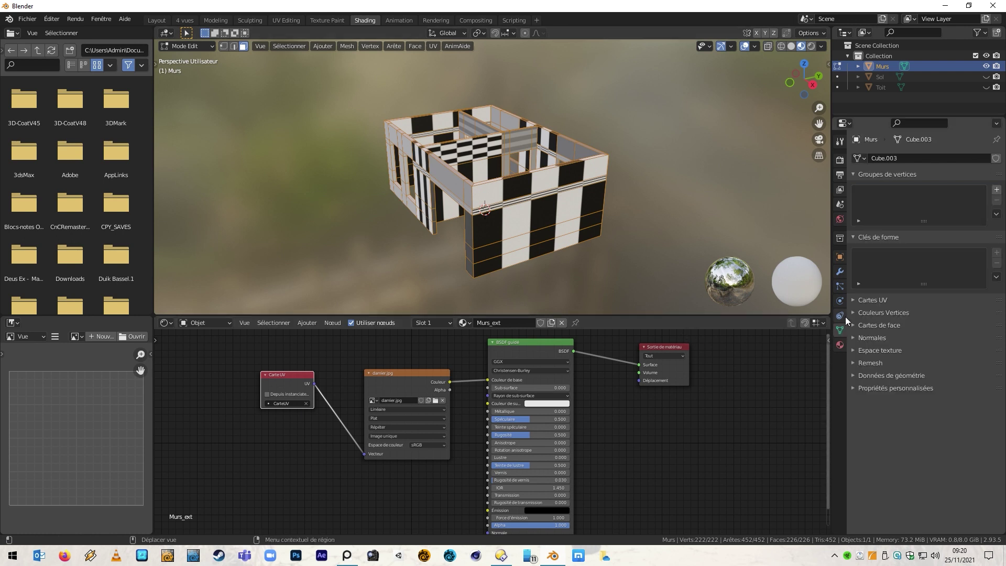
left_click(853, 300)
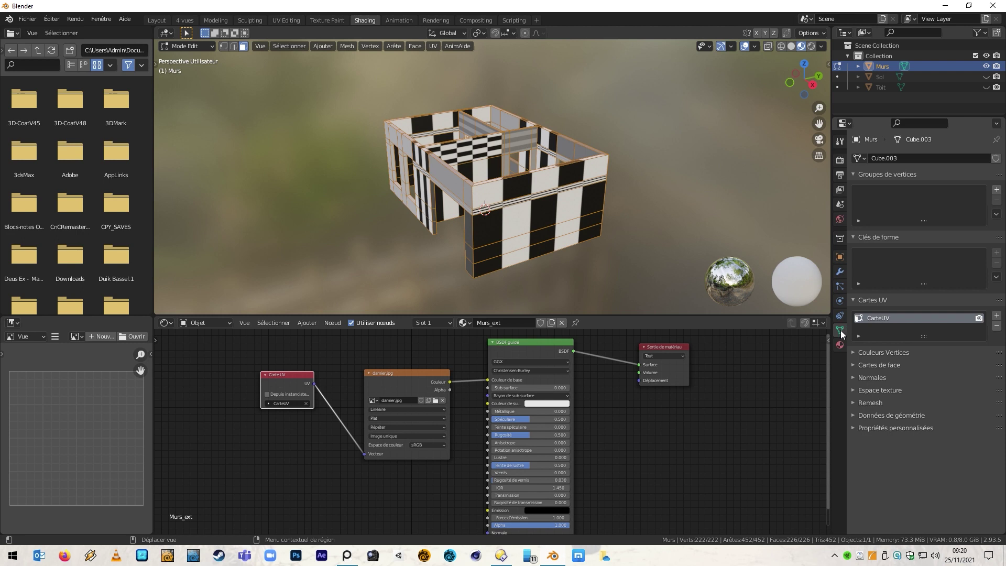